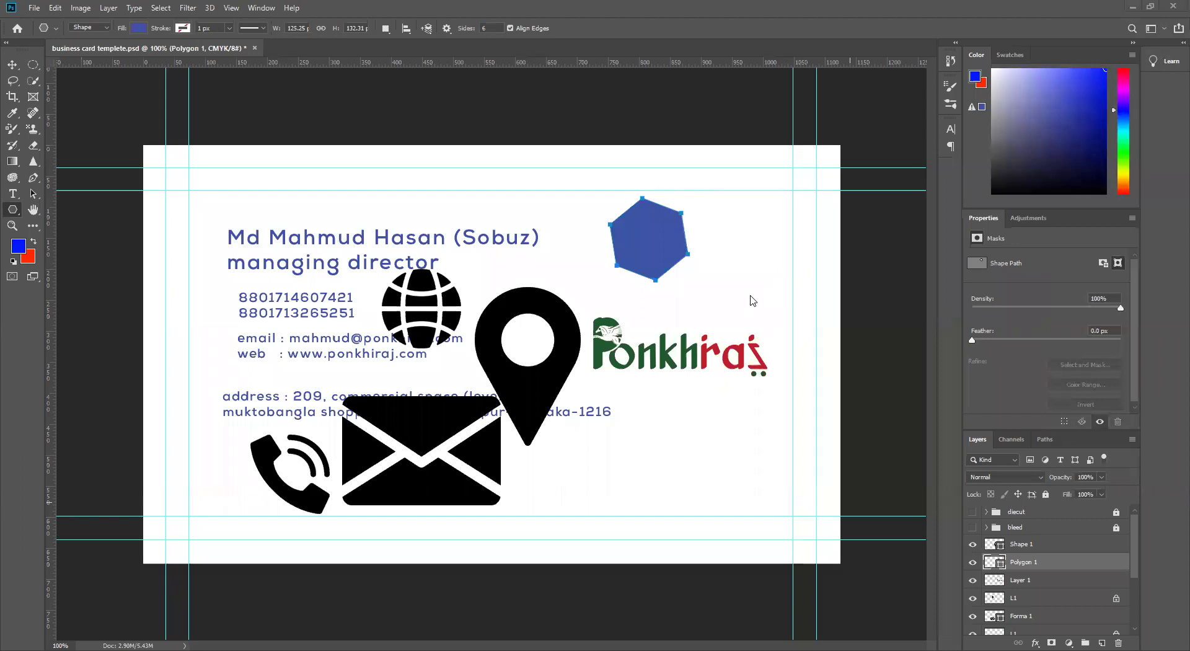
Move the blue hexagon slightly down and rotate it by 6.36° so that it stands upright.
left_click(13, 66)
left_click_drag(679, 238, 680, 250)
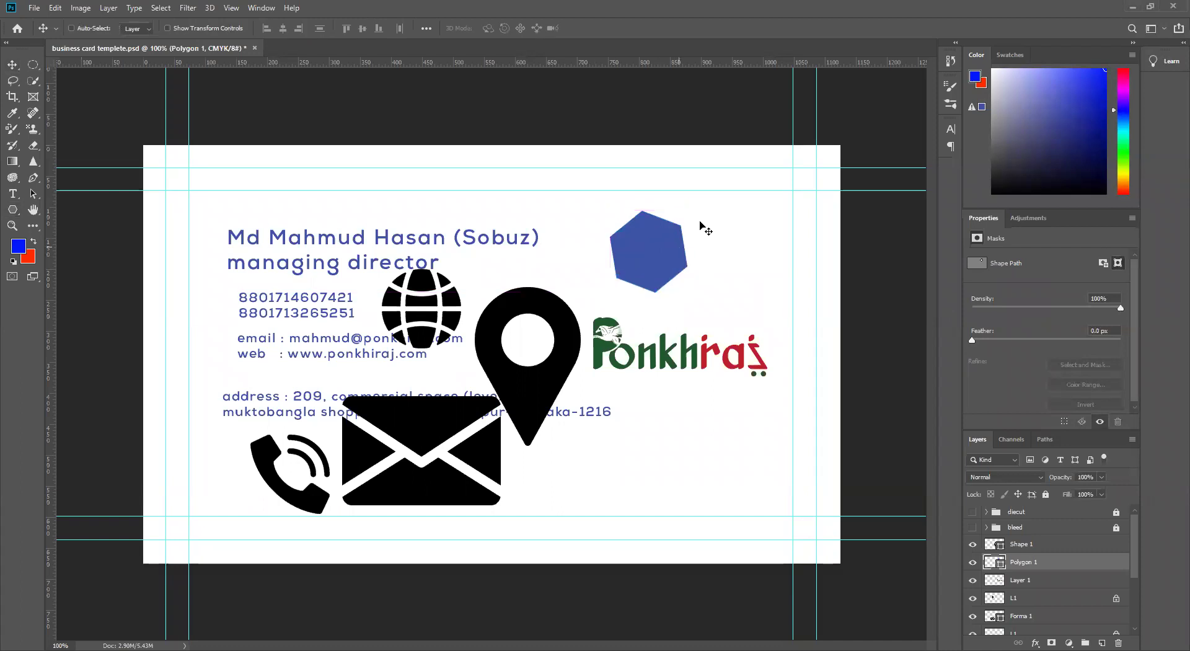
key("ctrl+t")
left_click_drag(699, 200, 717, 195)
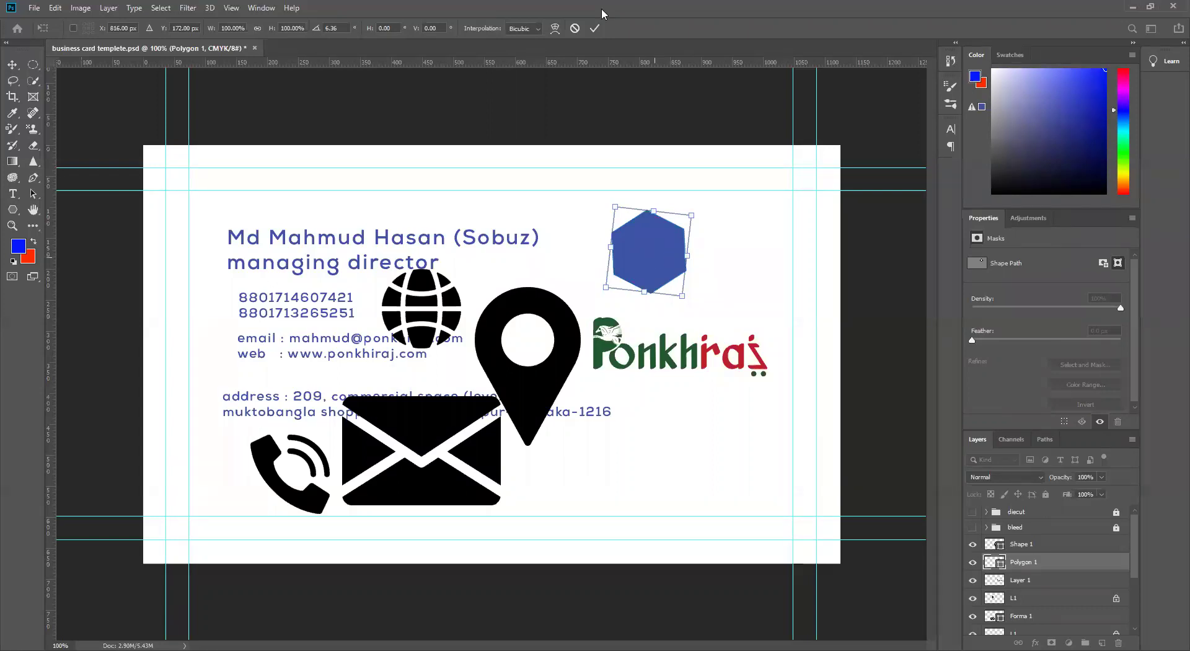
key("Escape")
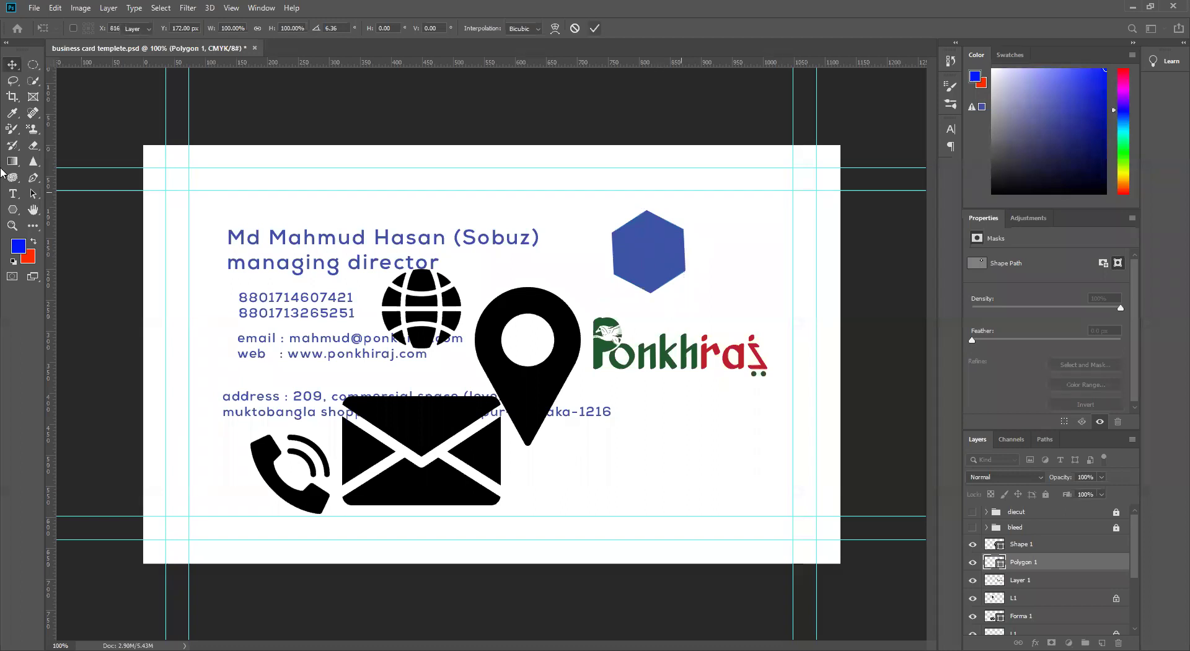
Delete the blue hexagon and load the All shape collection for the Custom Shape tool.
key("Delete")
left_click_drag(16, 215, 44, 274)
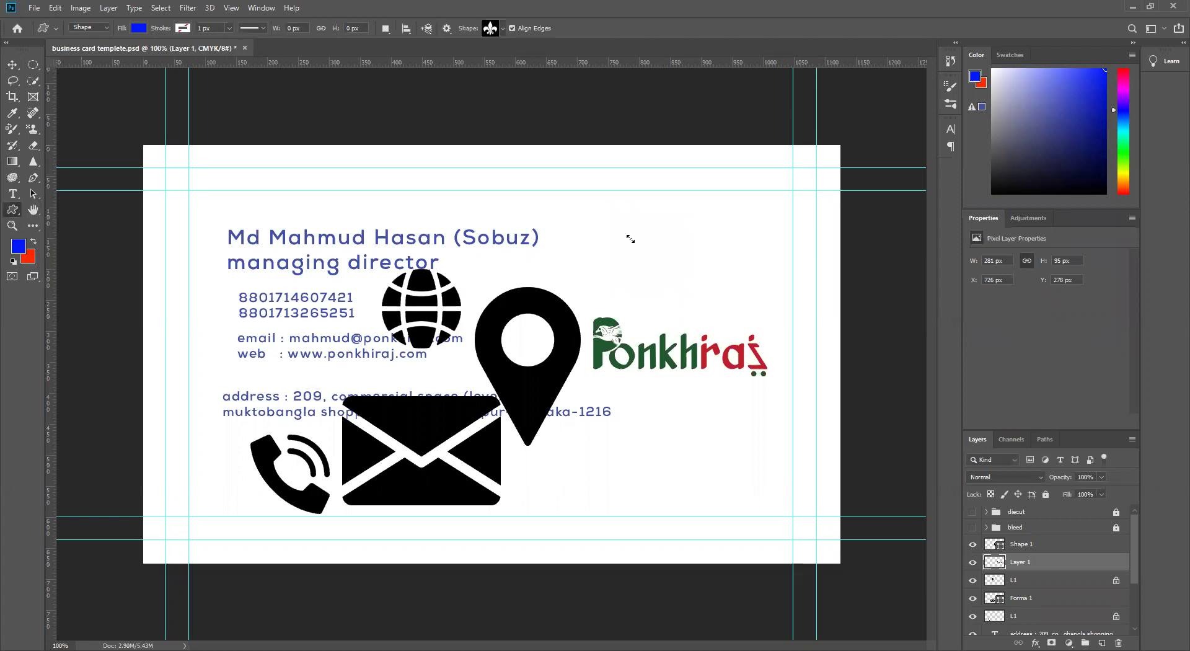
left_click(502, 28)
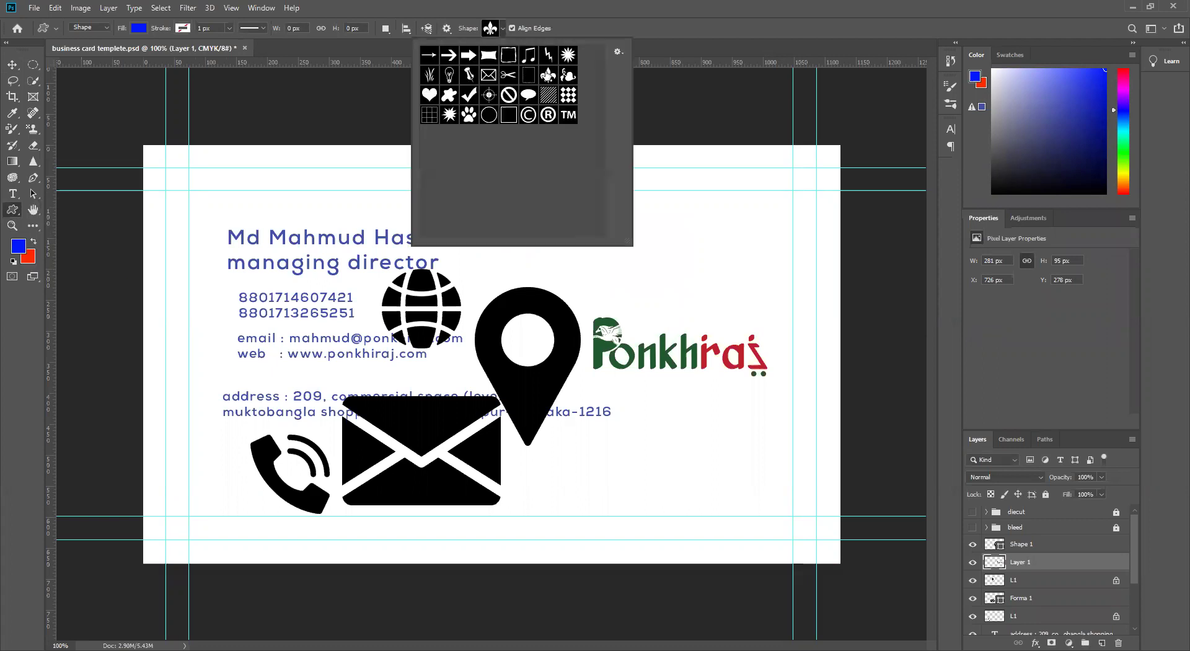
left_click(618, 52)
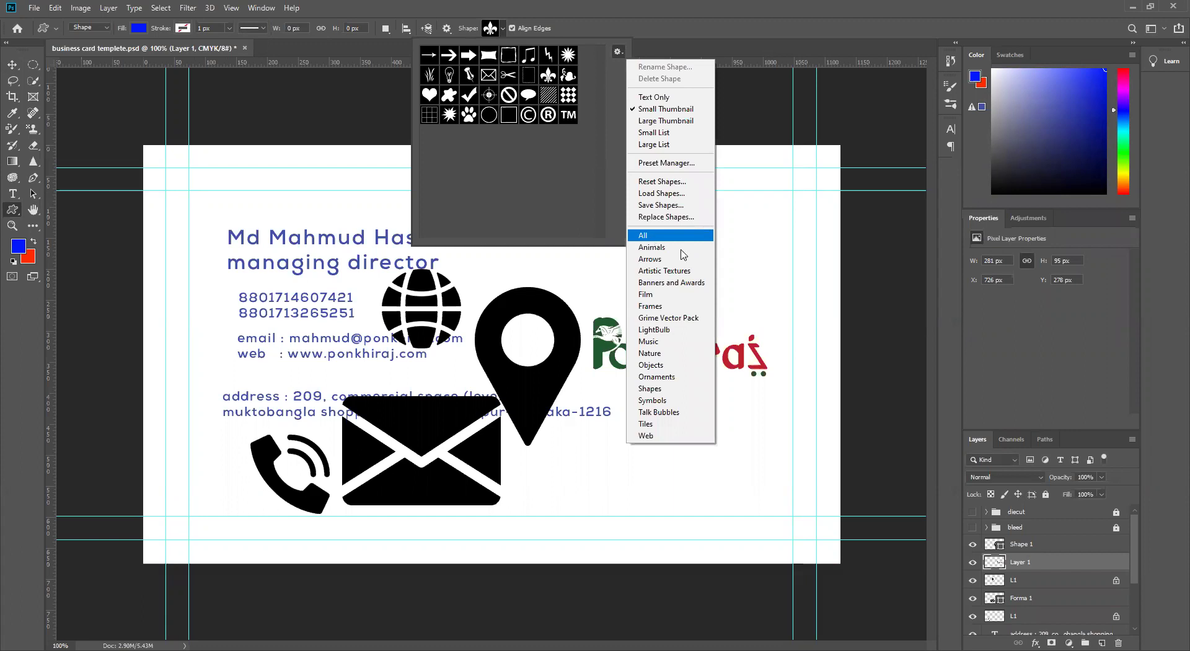
left_click(633, 237)
key("Return")
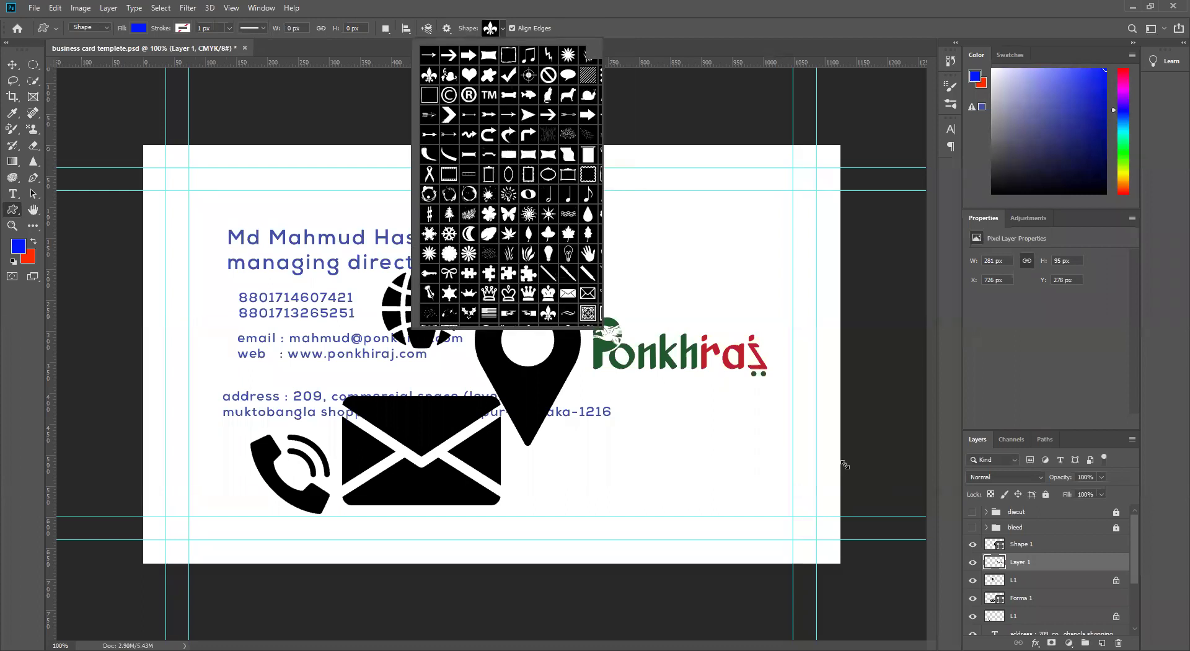
left_click_drag(845, 464, 845, 465)
mouse_move(704, 274)
left_mouse_down()
mouse_move(696, 271)
mouse_move(716, 272)
left_mouse_up()
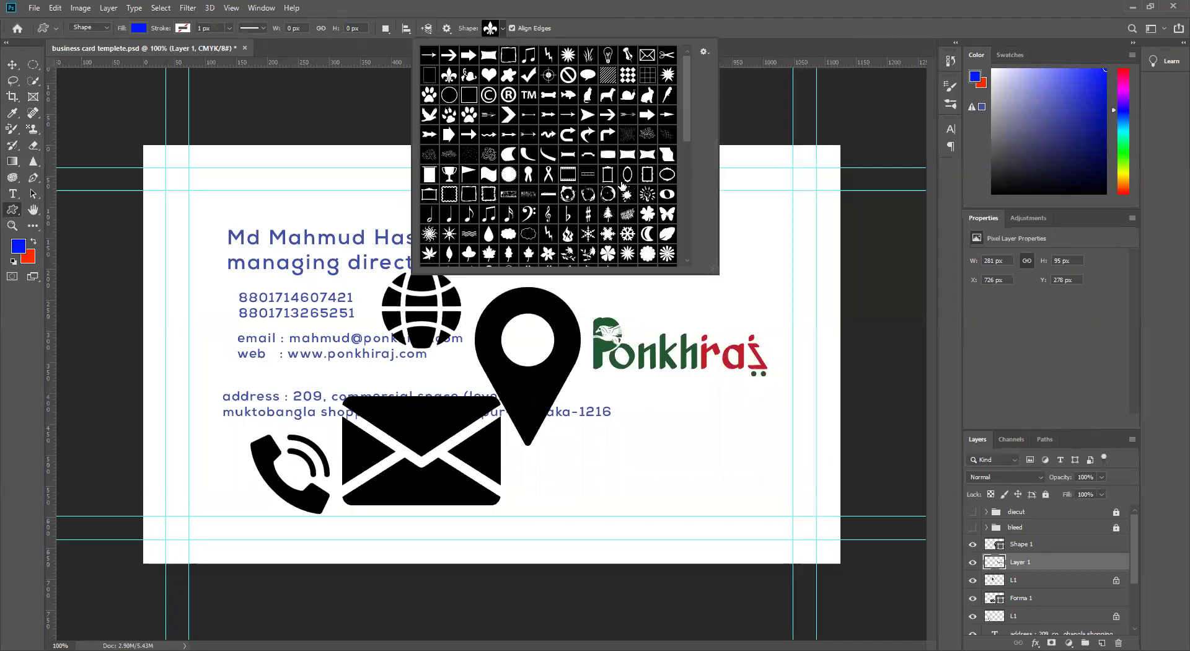
Draw a blue fleur-de-lis custom shape about 99 by 104 px in the blank area above the Ponkhiraj logo.
scroll(623, 186, "down", 3)
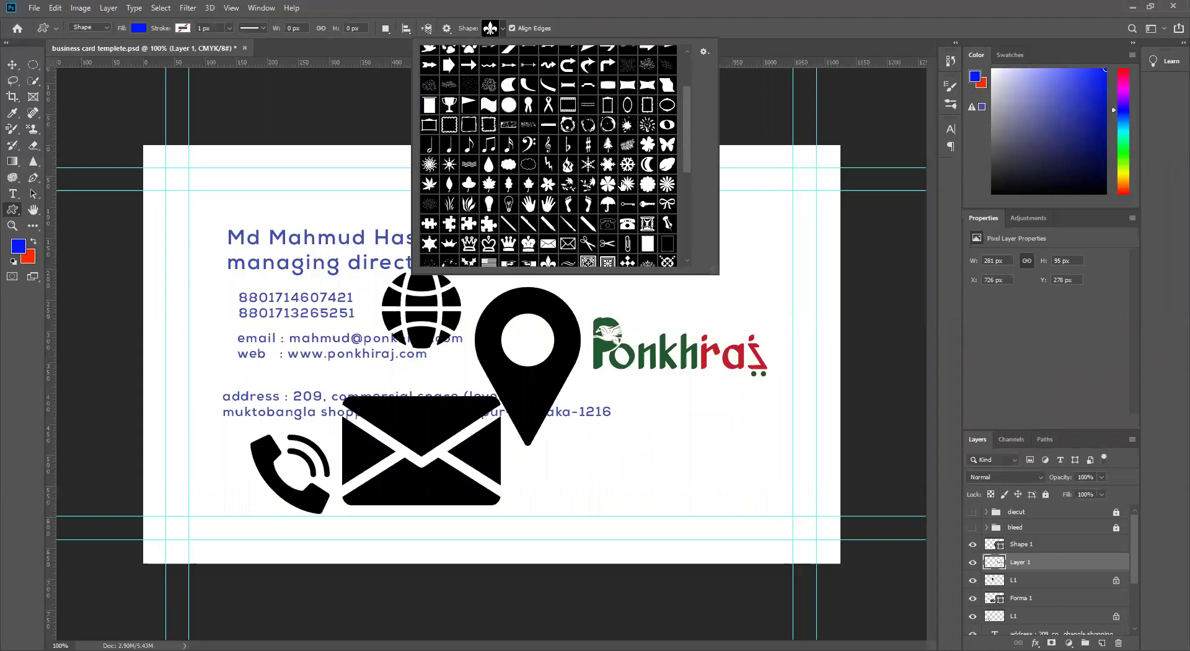
scroll(623, 186, "down", 1)
scroll(506, 182, "up", 3)
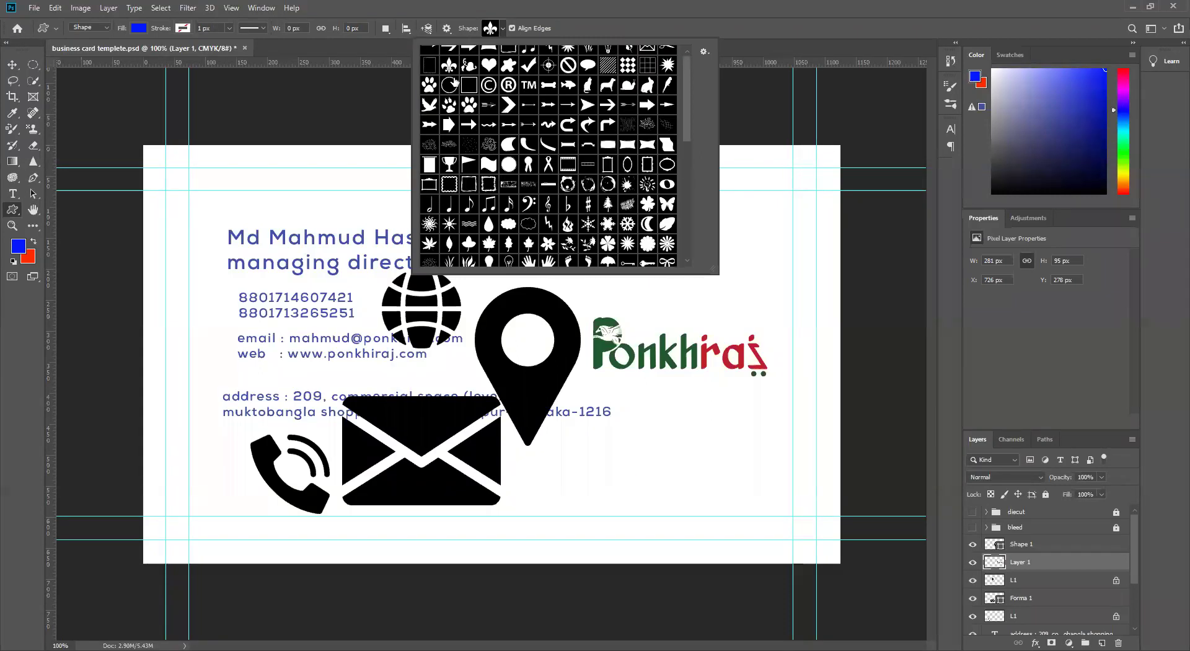
scroll(453, 95, "up", 1)
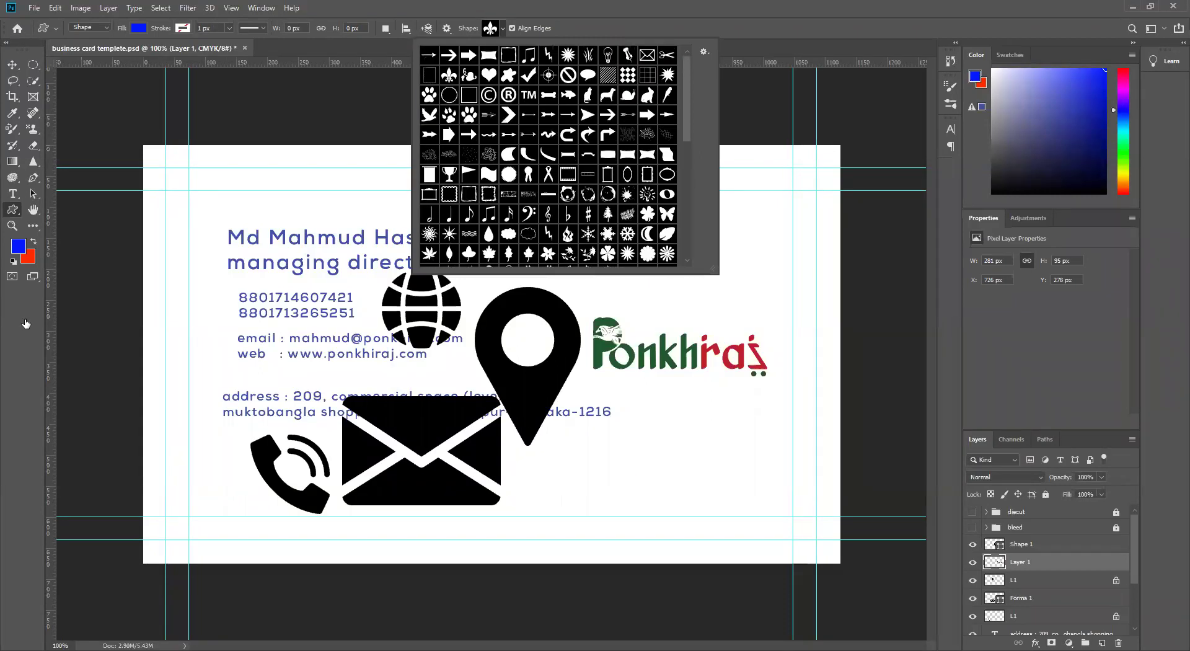
left_click_drag(696, 281, 667, 253)
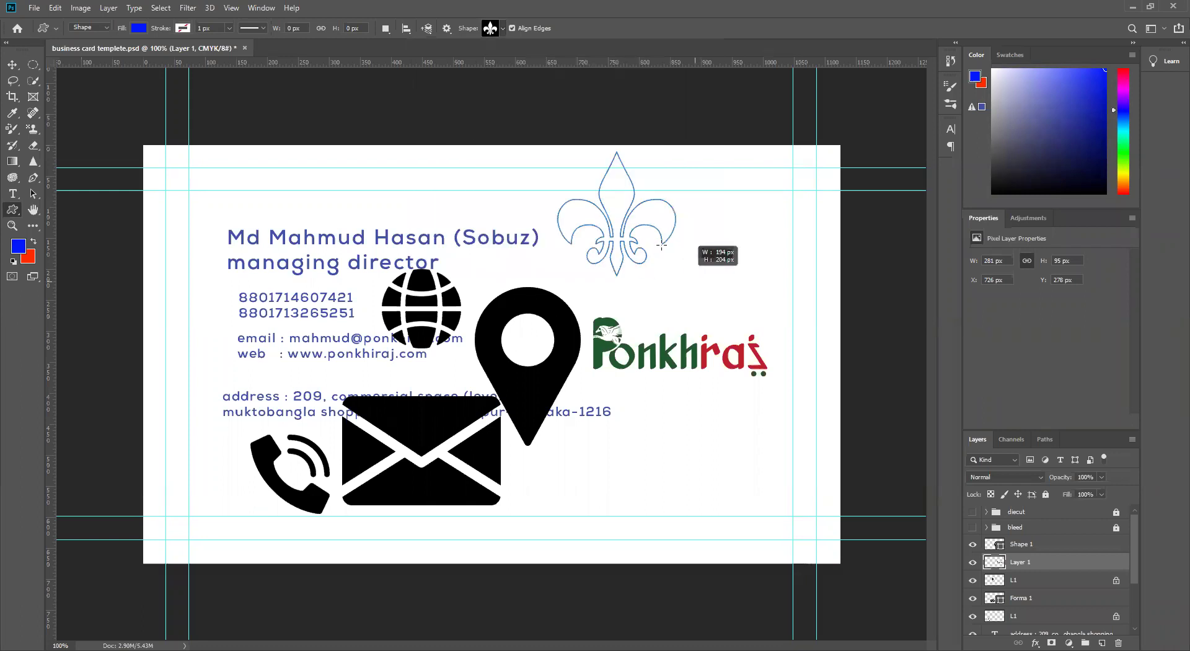
left_click_drag(738, 290, 709, 261)
key("v")
left_click_drag(623, 205, 656, 228)
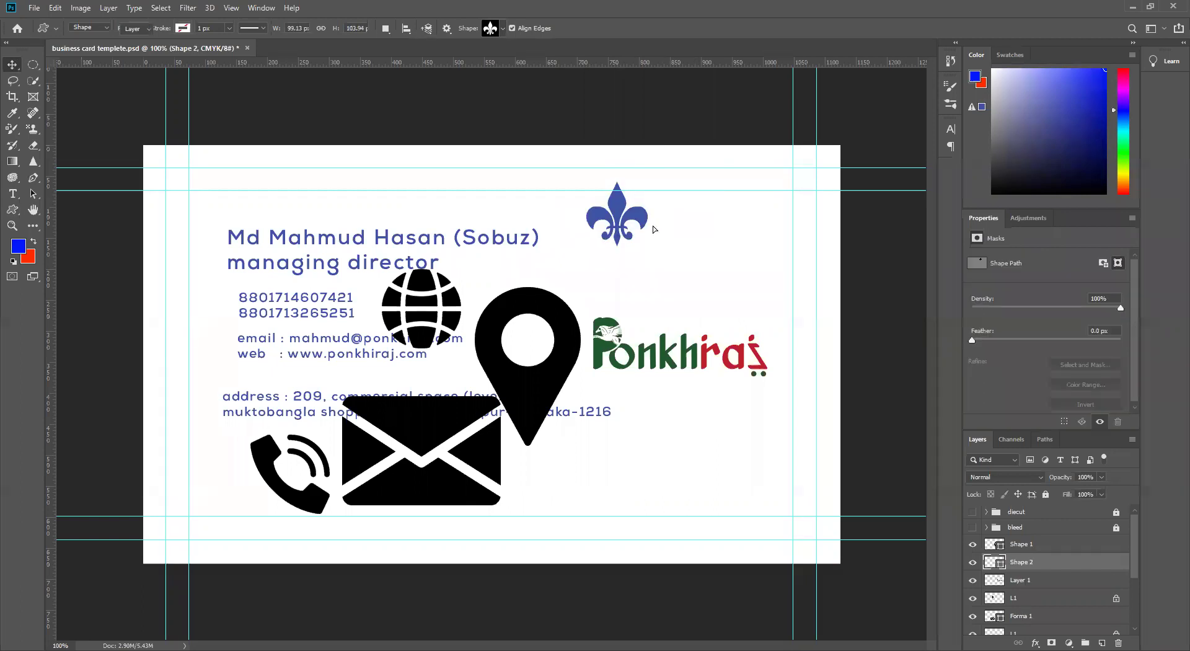
left_click_drag(628, 179, 628, 180)
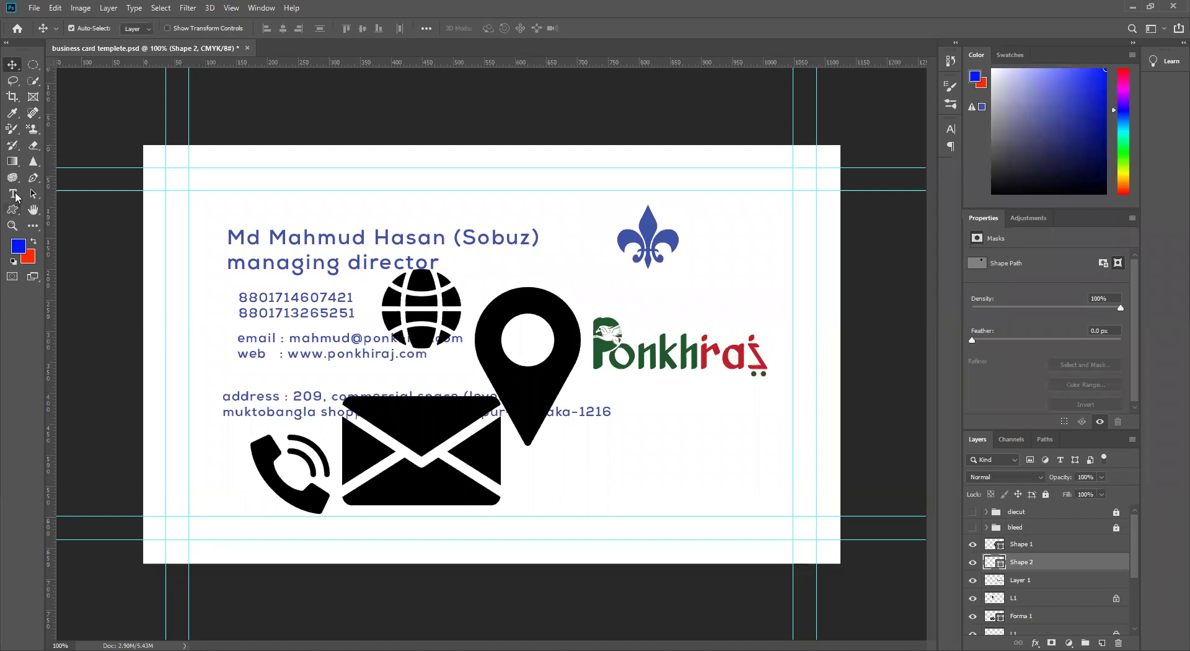
Add the text COMPANY NAME between the fleur-de-lis and the Ponkhiraj logo.
key("t")
left_click(666, 304)
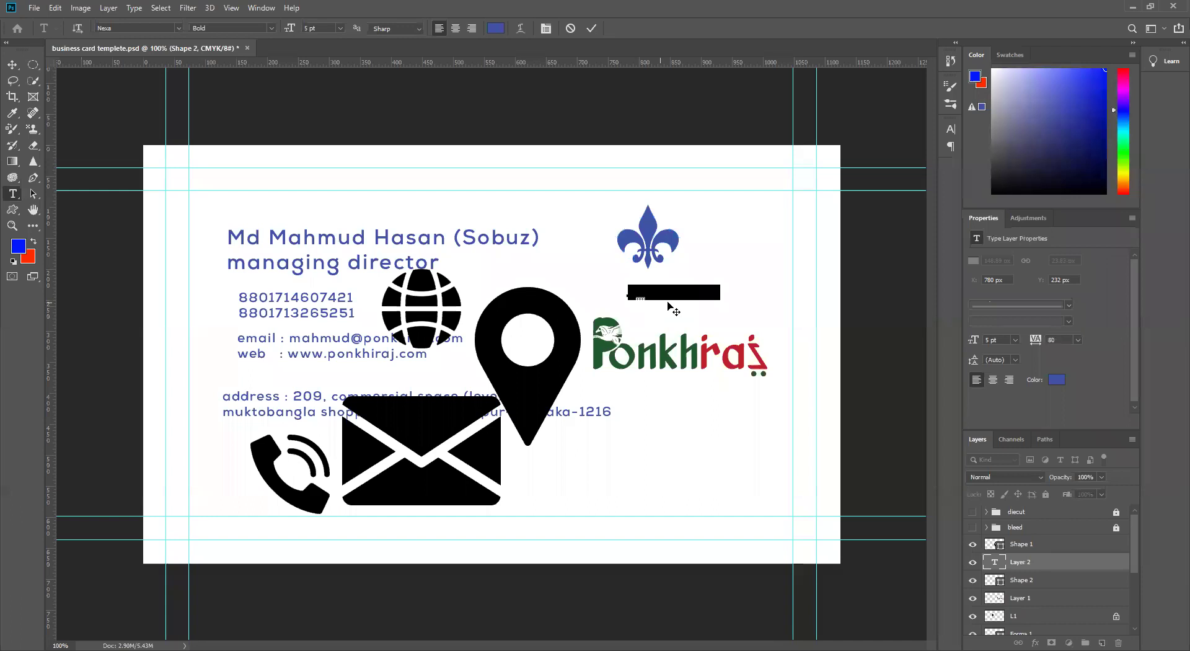
type(".COM")
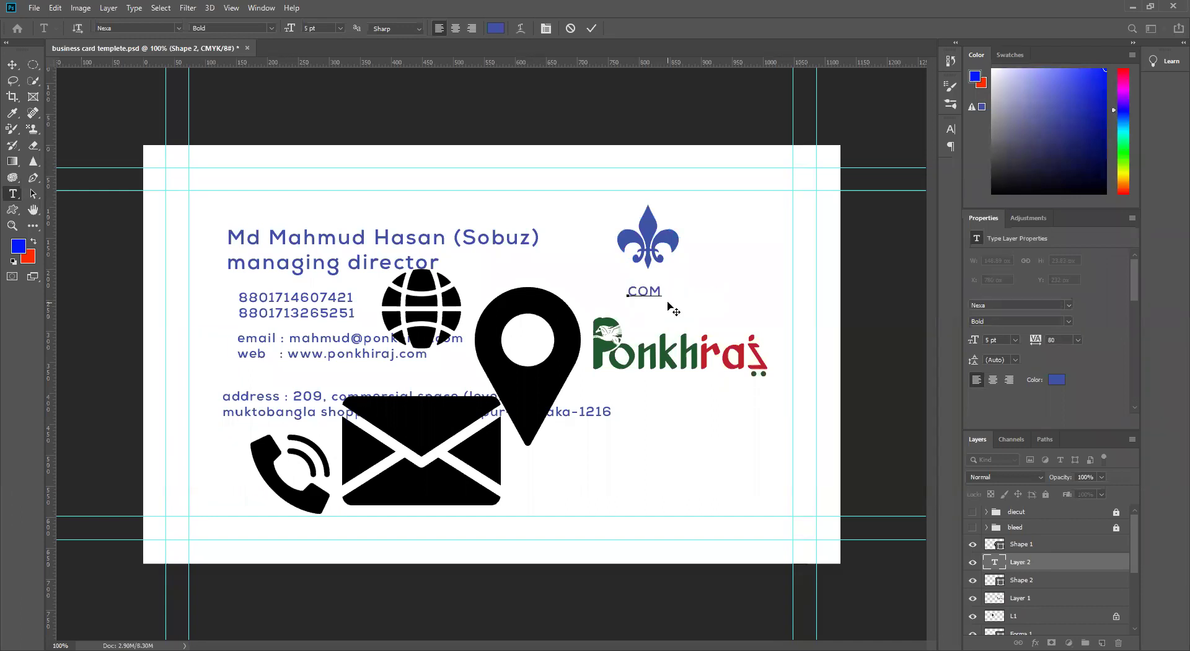
type("PANY NAME")
left_click(592, 31)
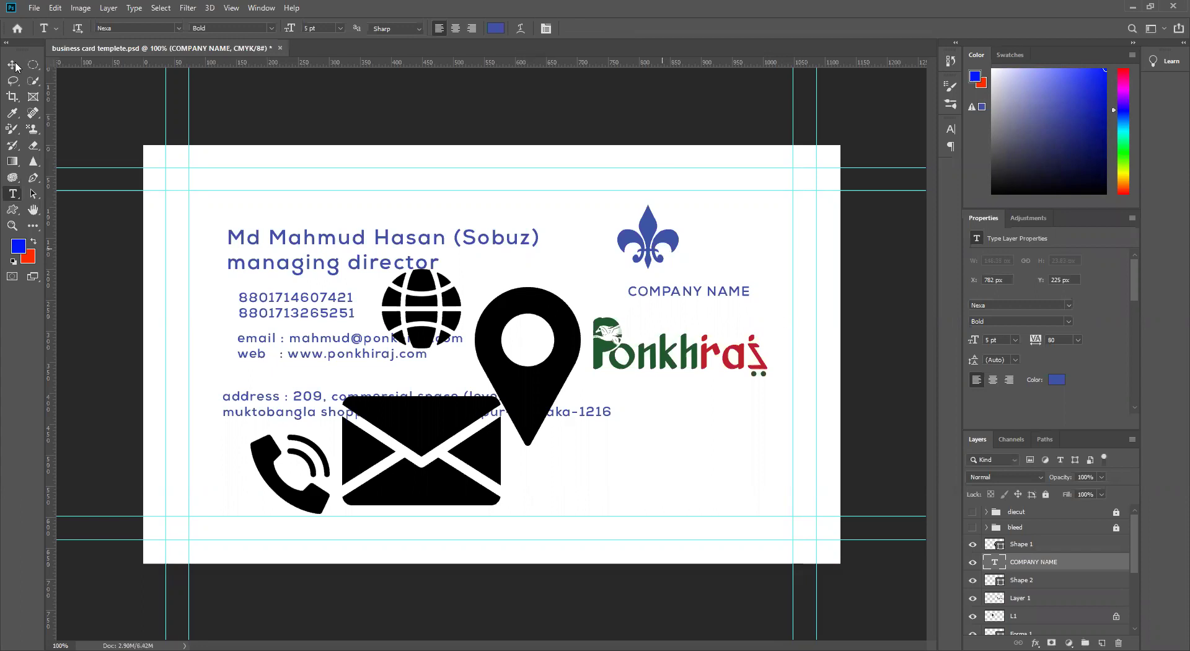
Align the fleur-de-lis tip with the inner upper guide and position the COMPANY NAME text directly beneath the shape.
key("v")
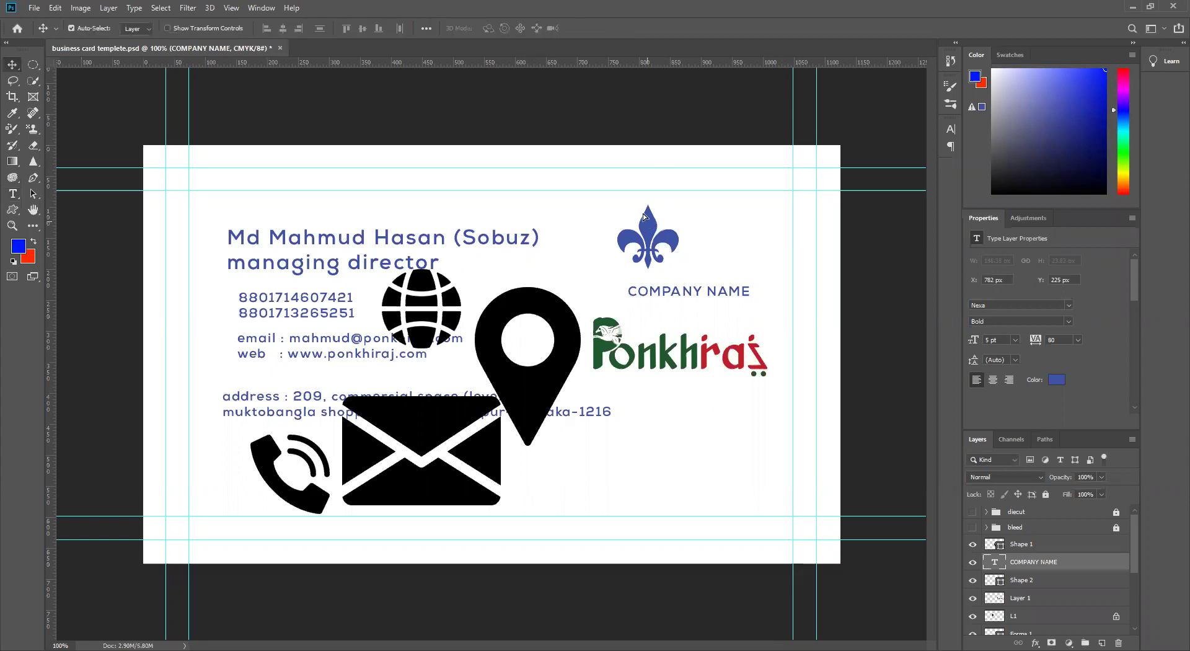
left_click_drag(646, 221, 638, 208)
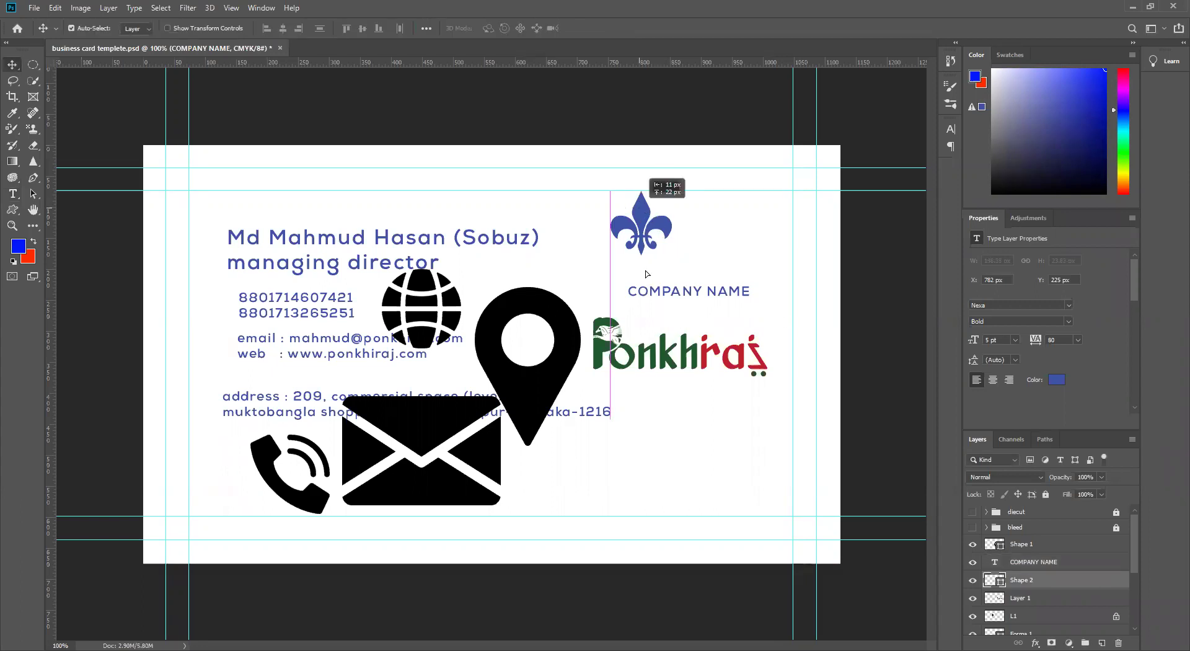
left_click_drag(690, 293, 649, 269)
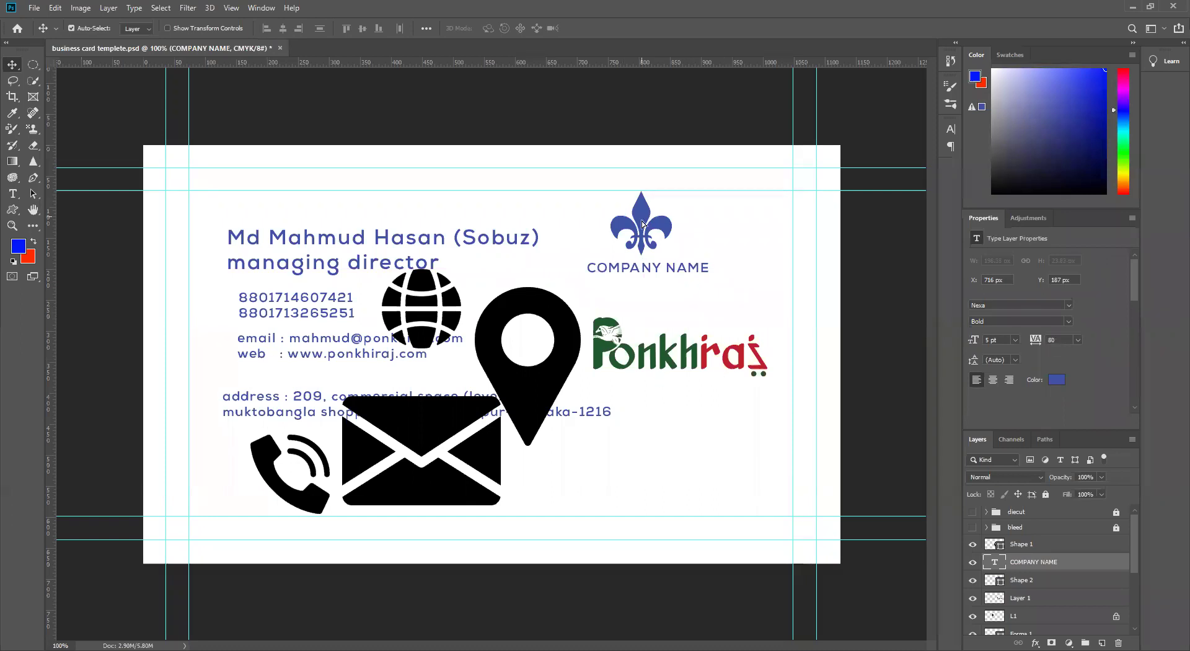
left_click_drag(643, 225, 645, 333)
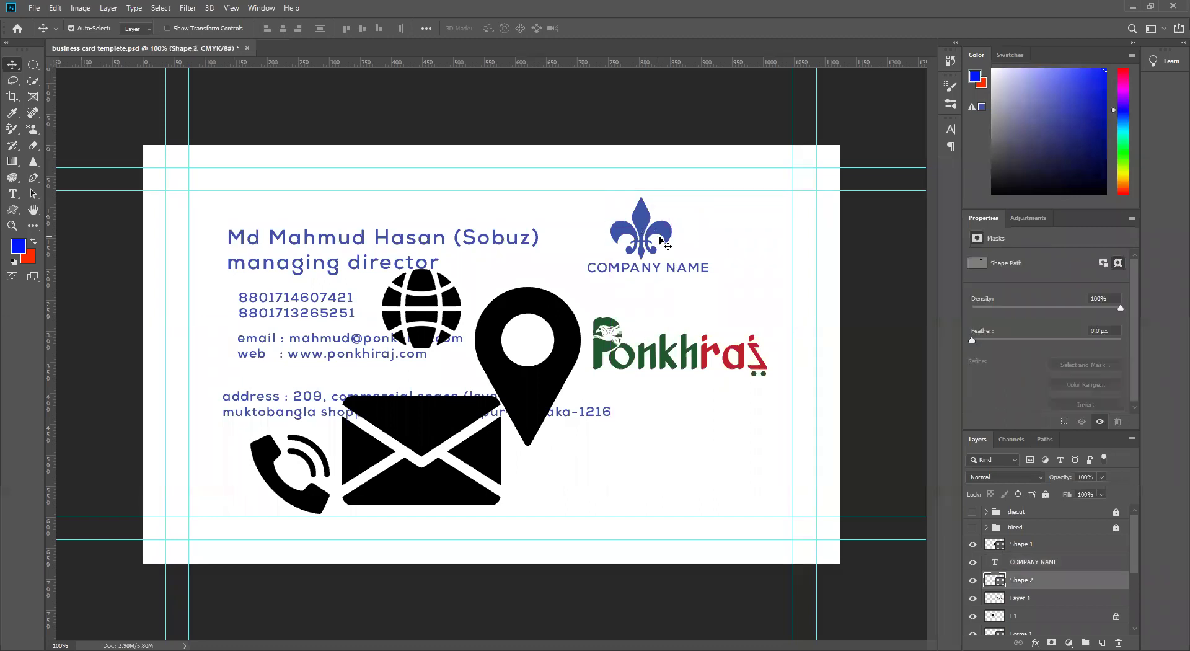
key("Up")
key("Up")
key("Up")
key("Up")
key("Up")
key("Up")
key("Up")
key("Up")
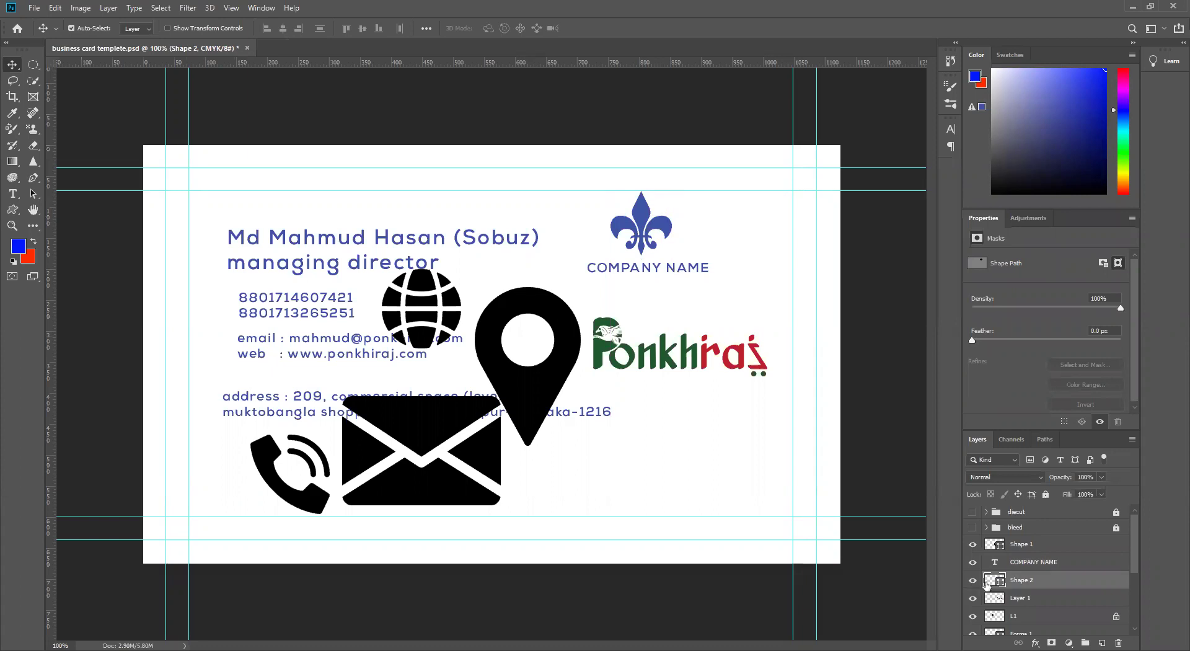
Rasterize the fleur-de-lis layer and lock its transparent pixels.
right_click(1061, 587)
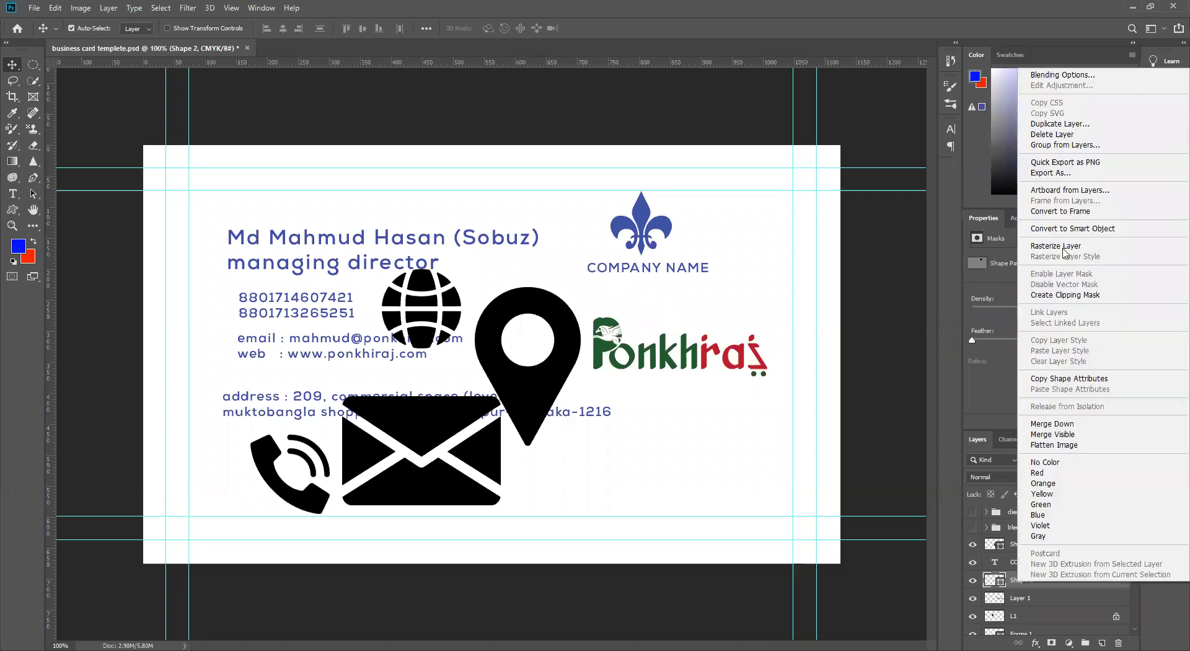
left_click(1065, 246)
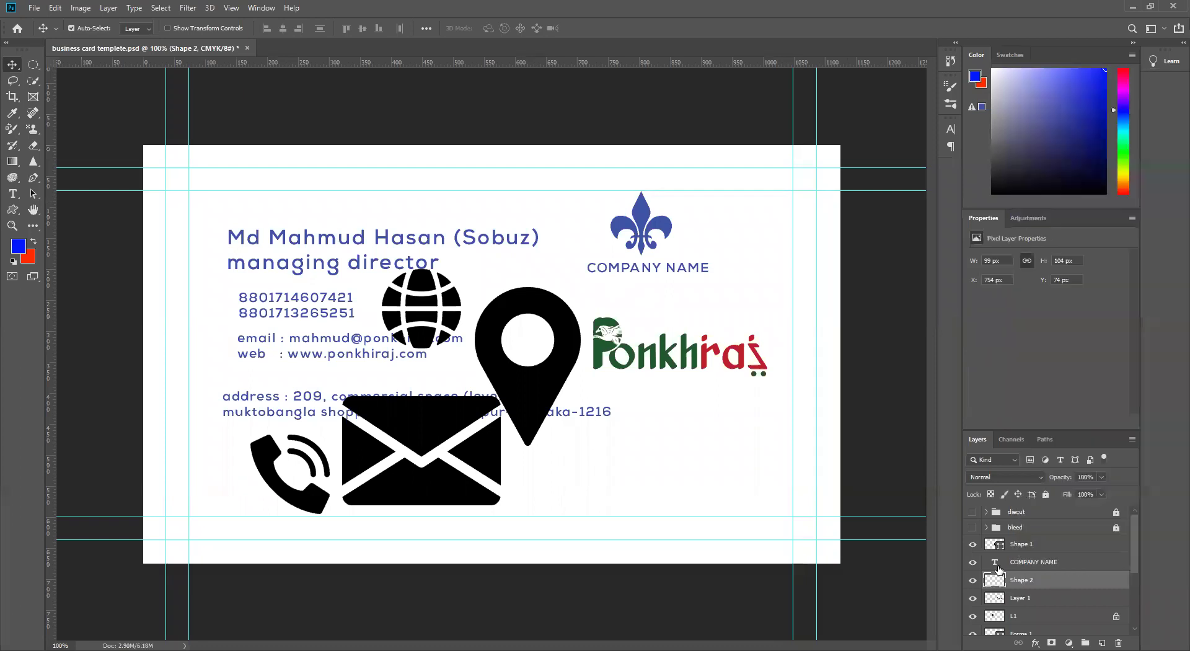
left_click(990, 496)
Paint the right petal and the lower part of the fleur-de-lis red with the Brush tool.
key("x")
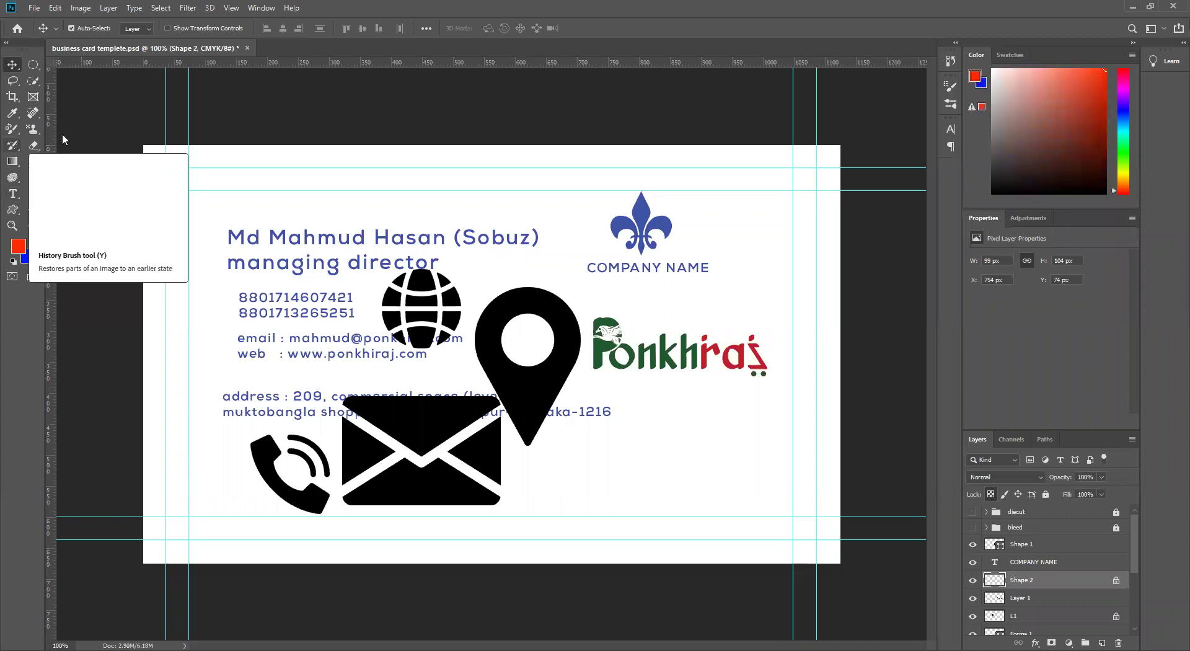
key("b")
left_click_drag(650, 236, 633, 267)
key("shift+b")
key("shift+b")
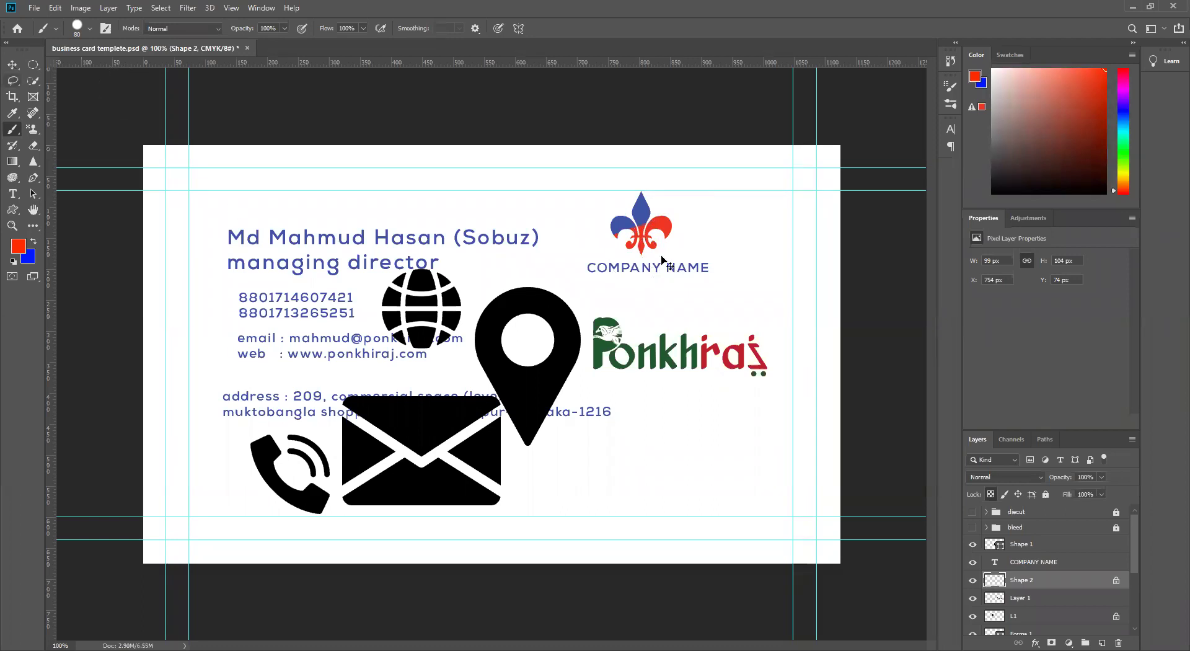
Move the COMPANY NAME text slightly up and to the left, closer to the fleur-de-lis.
key("v")
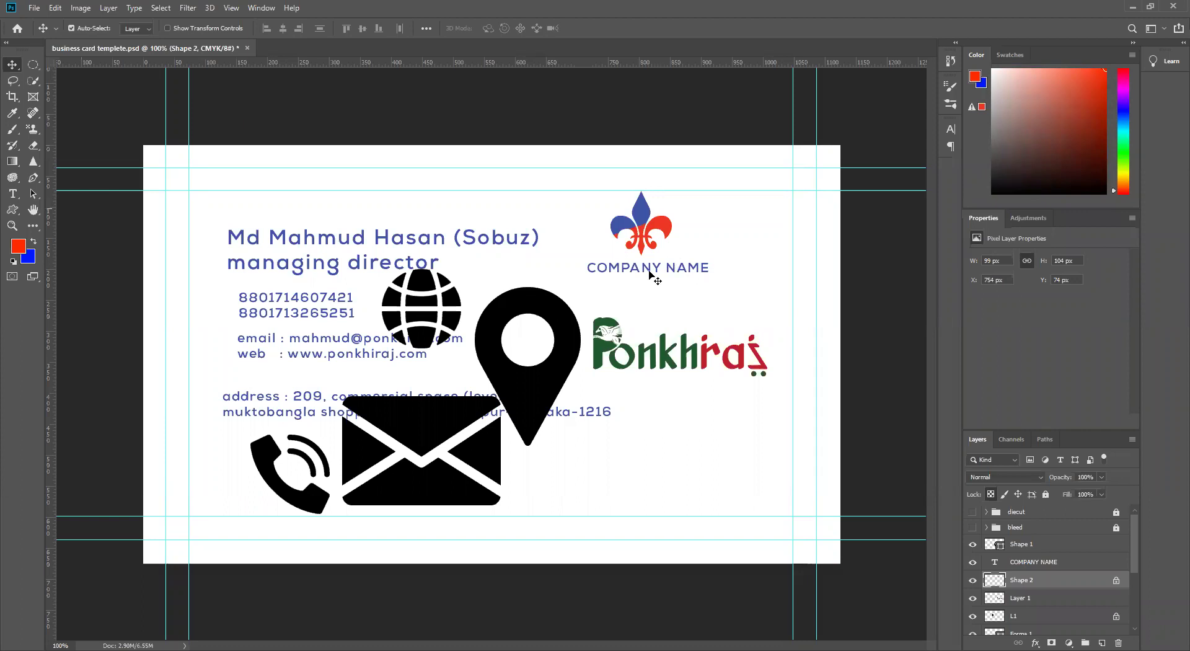
left_click_drag(651, 275, 649, 271)
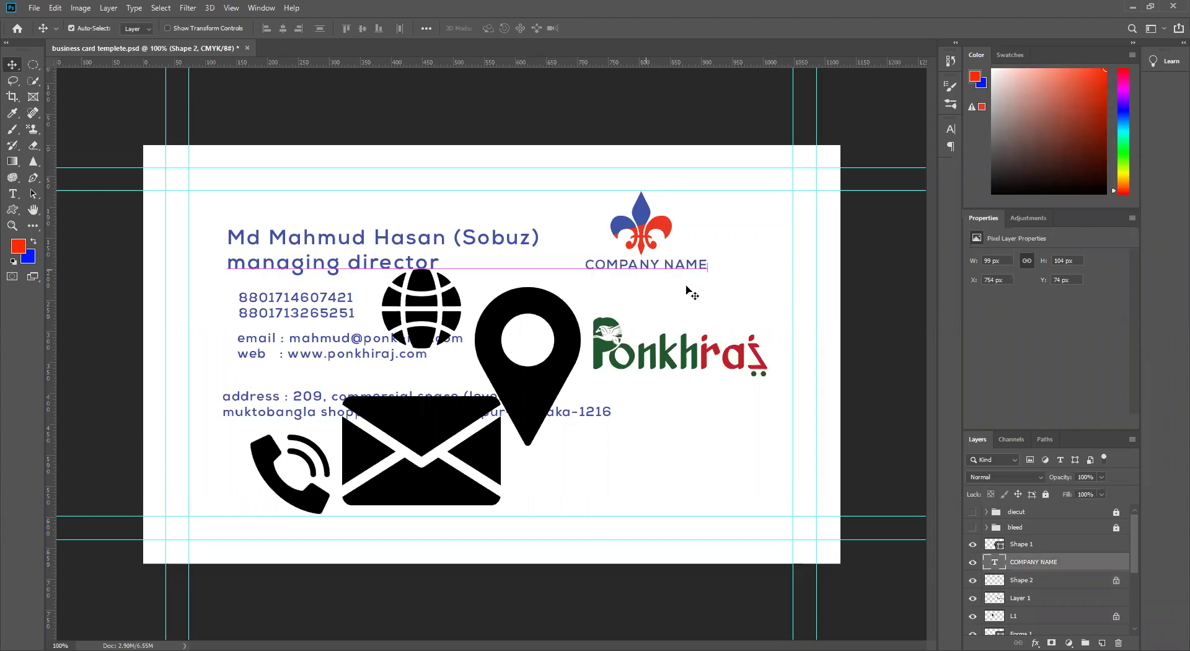
mouse_move(645, 270)
left_mouse_down()
mouse_move(663, 281)
mouse_move(647, 268)
left_mouse_up()
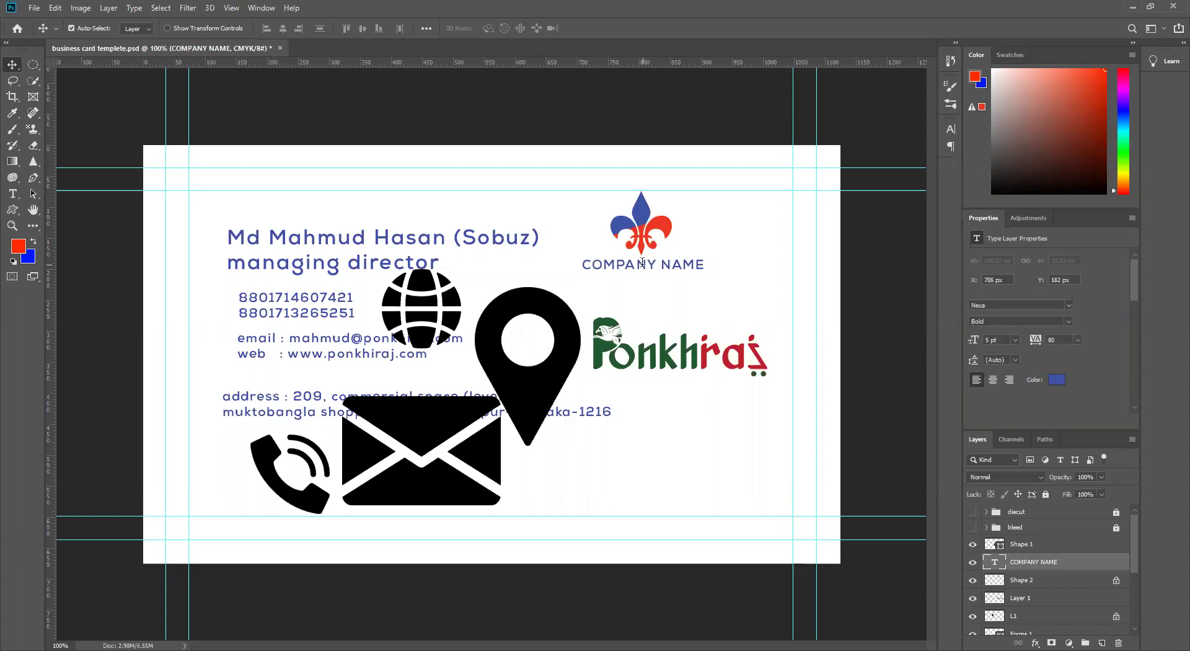
Change the color of the COMPANY NAME text to dark gray #1a1a1a.
double_click(642, 263)
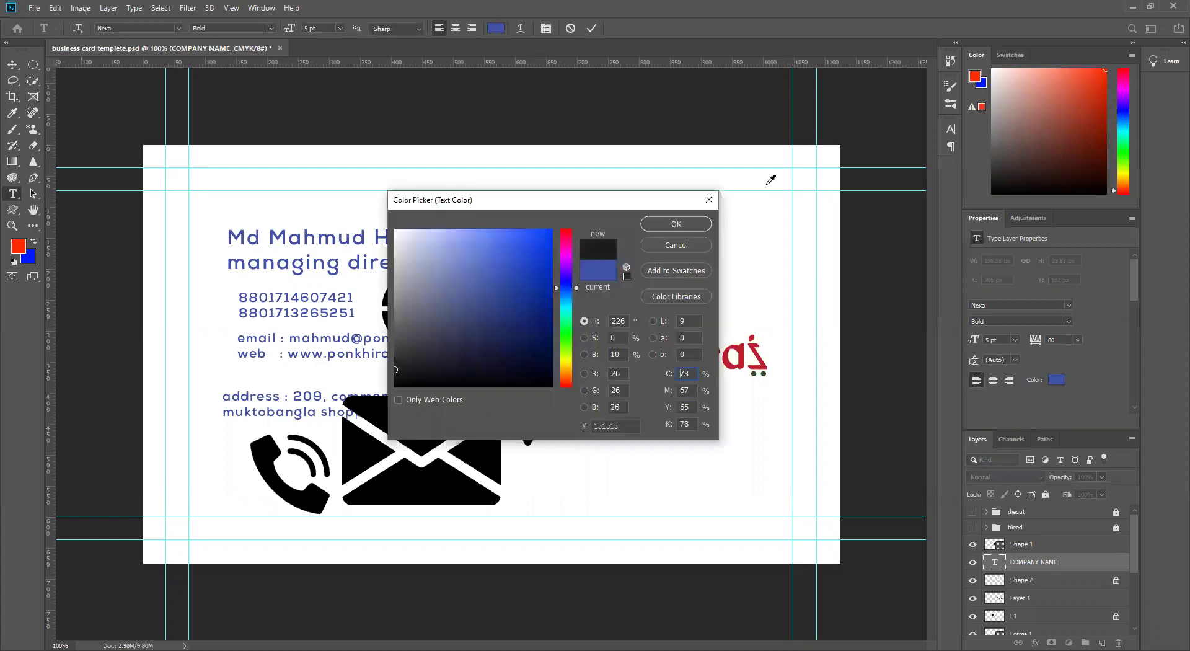
left_click(676, 223)
key("ctrl+Return")
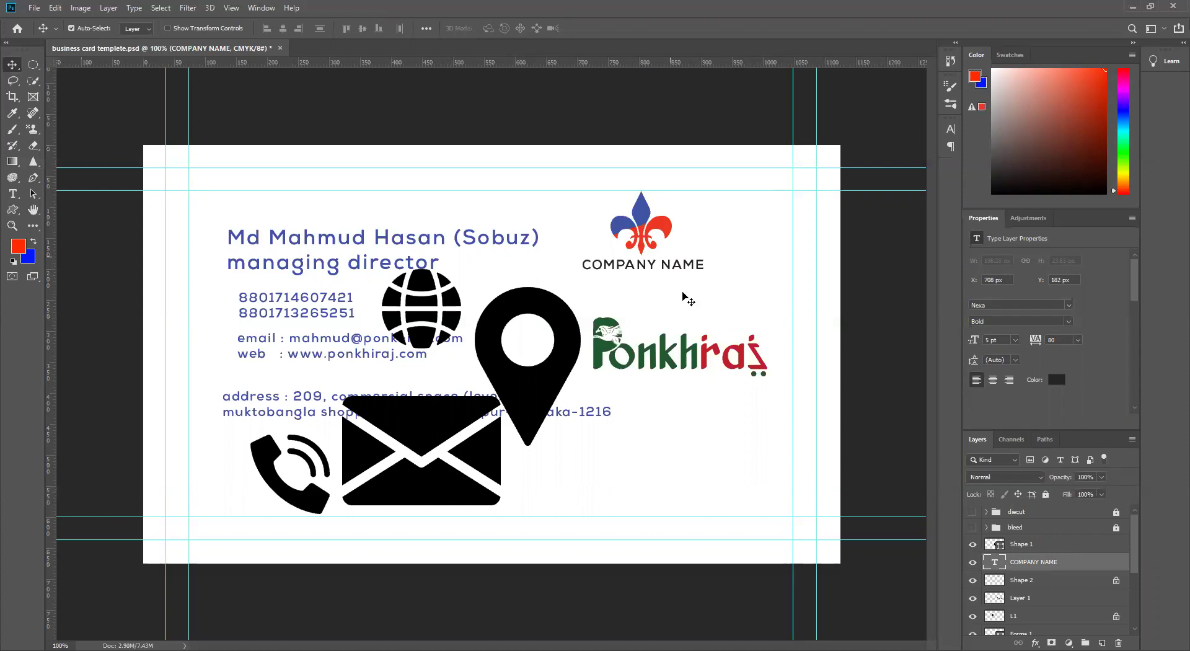
Undo and redo the latest move of the fleur-de-lis above the company name.
key("ctrl+z")
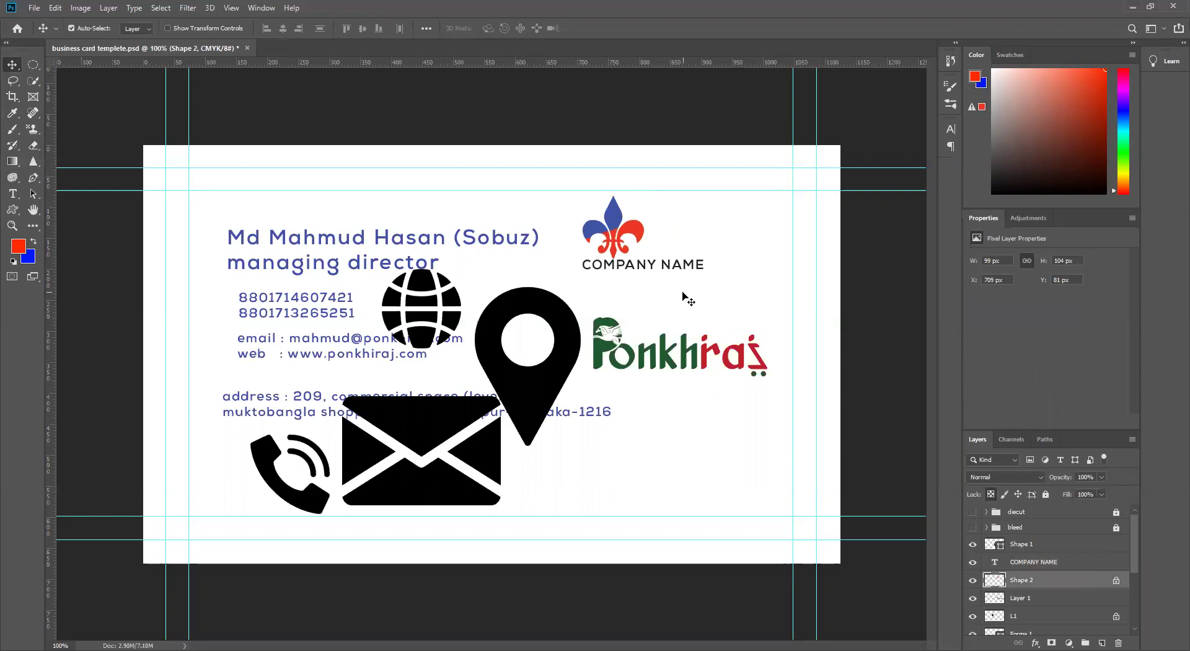
key("ctrl+shift+z")
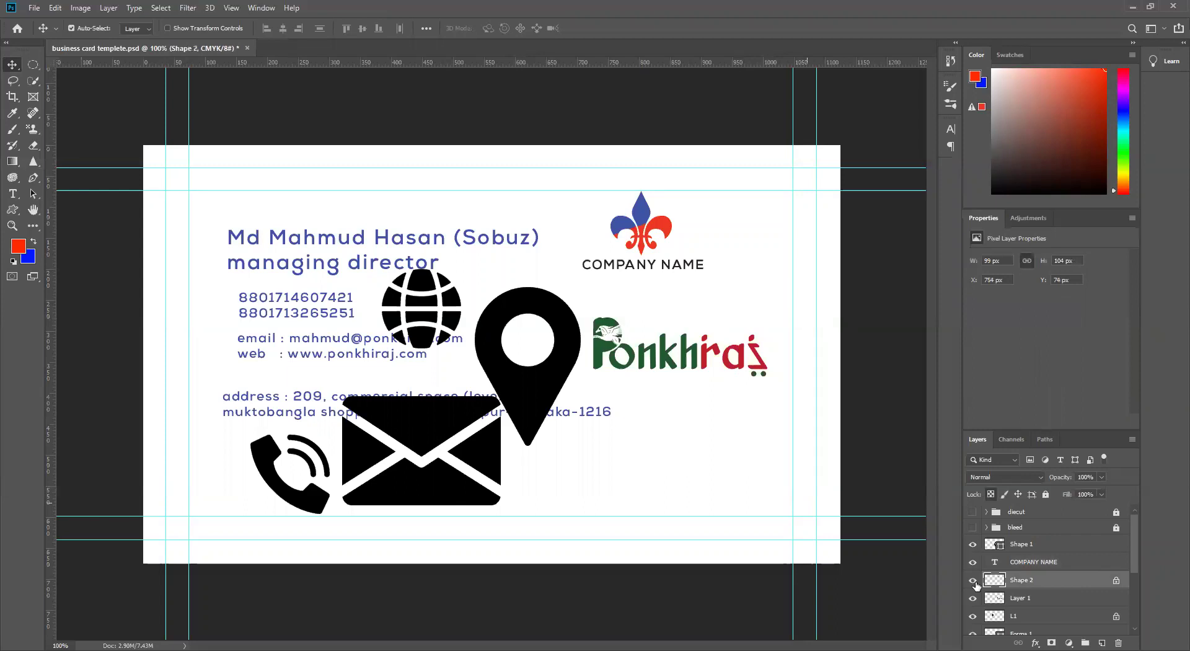
Unlock the Shape 2 layer, then check the Shape 2, Layer 1 and COMPANY NAME layers by toggling their visibility.
left_click(1116, 582)
left_click(1056, 599, "shift")
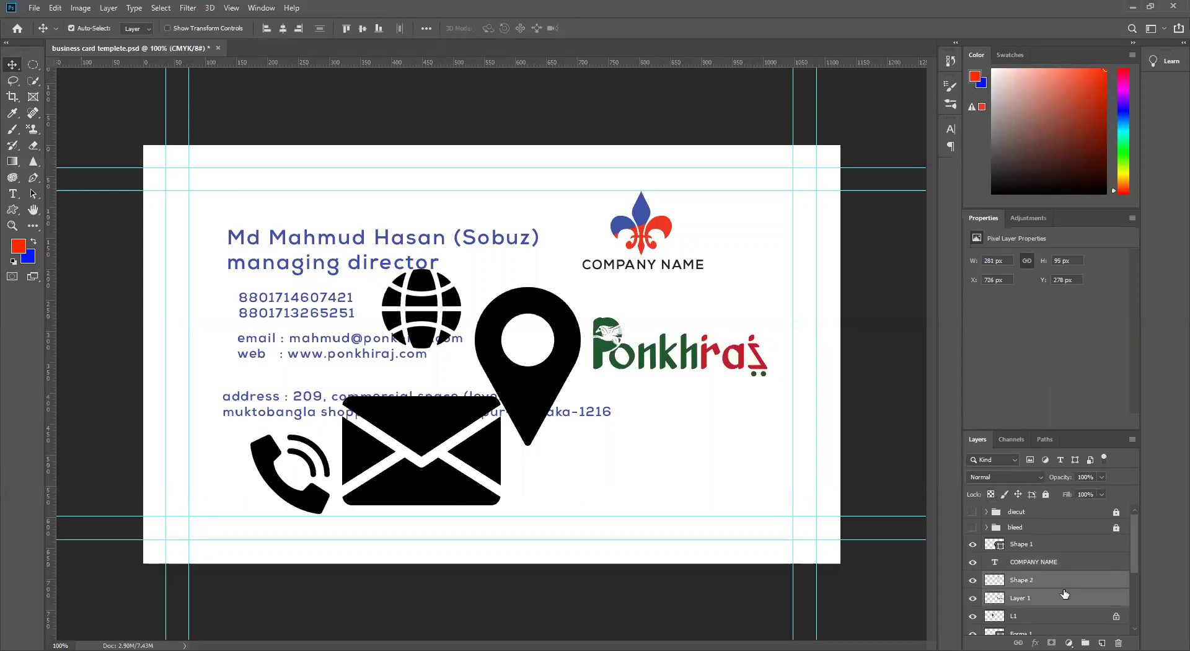
left_click(972, 581)
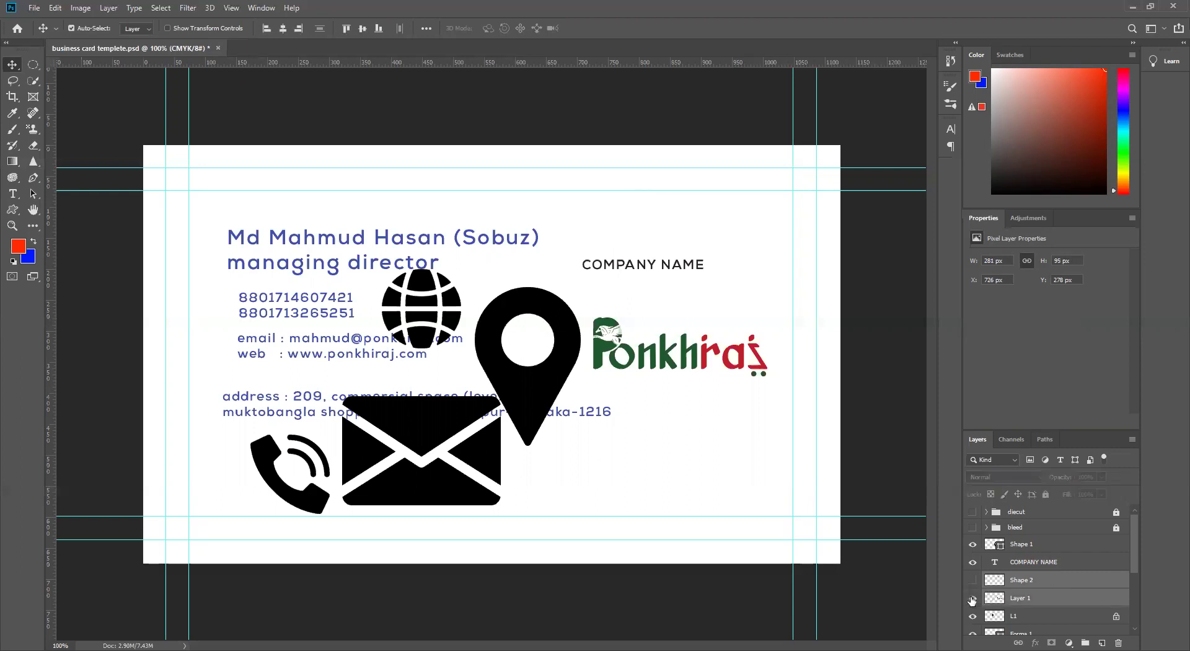
left_click(972, 581)
left_click(972, 599)
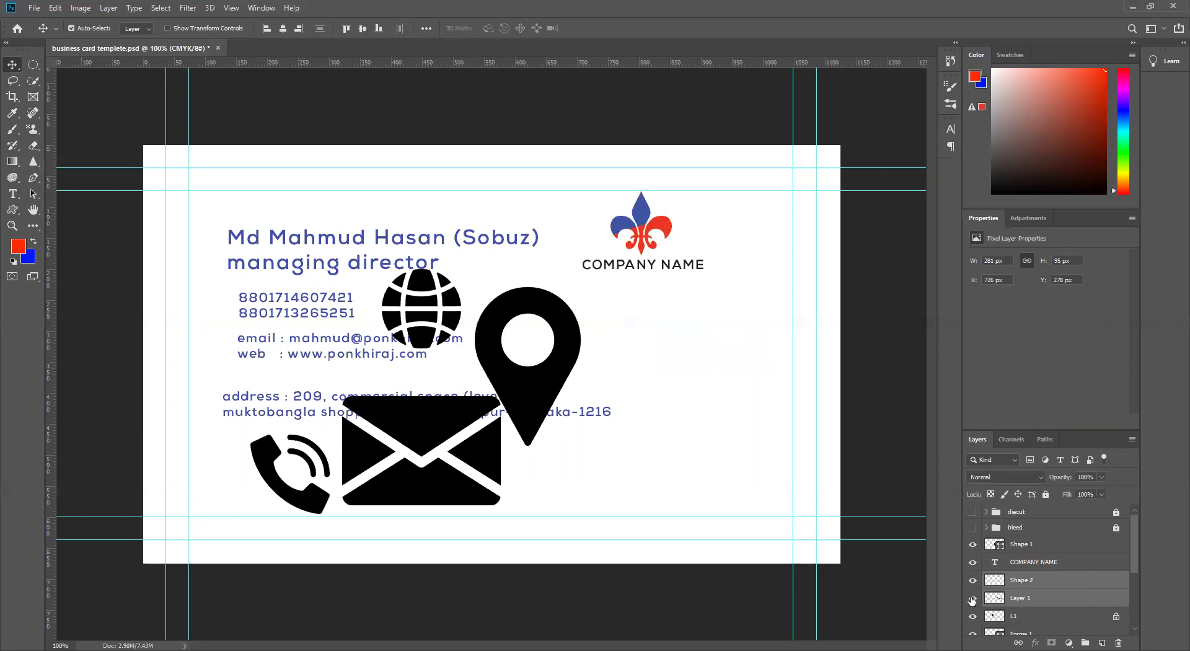
left_click(972, 599)
left_click(972, 561)
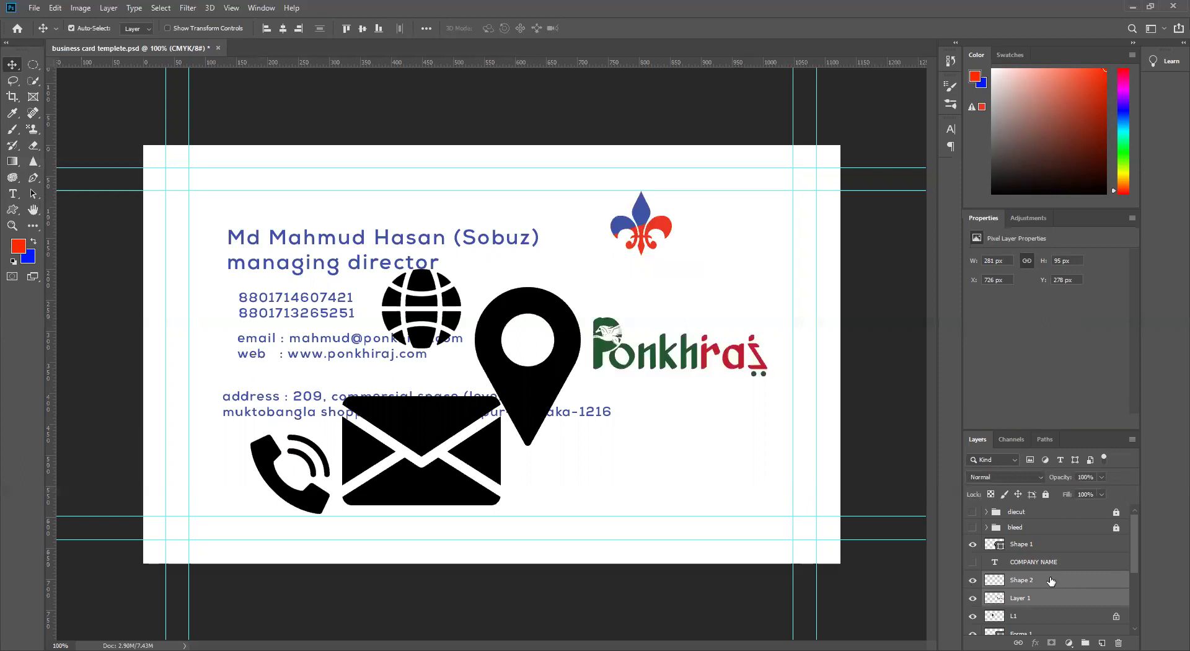
left_click(1066, 579)
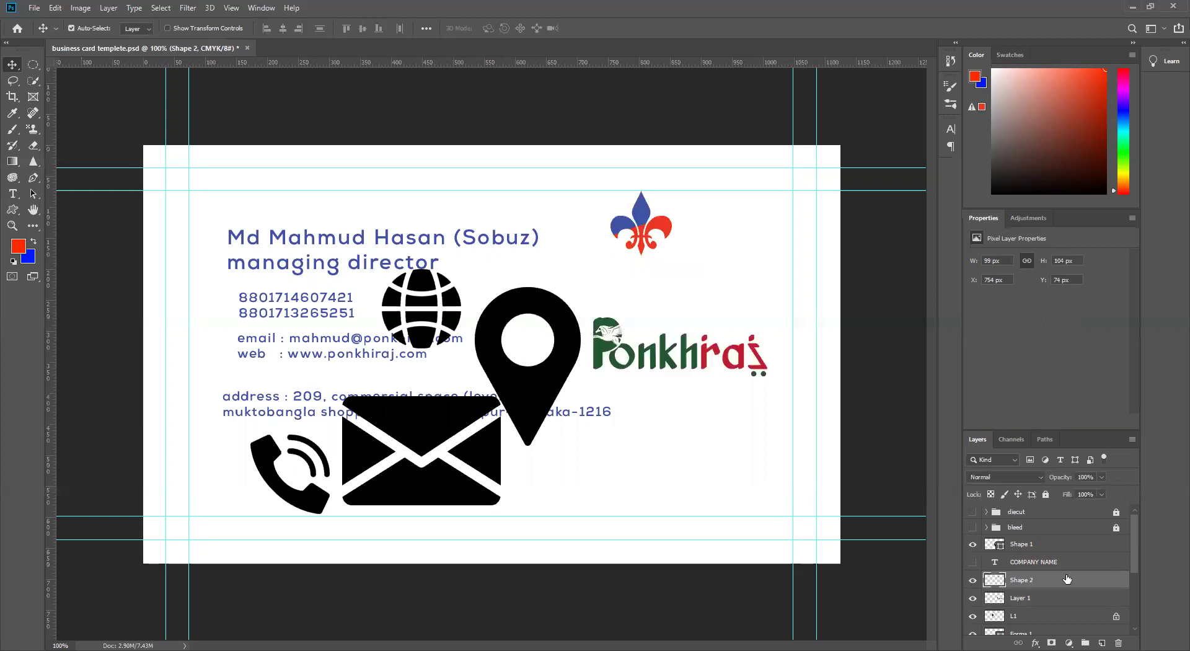
left_click(972, 561)
Link the COMPANY NAME text with the fleur-de-lis layer and move the pair slightly down and to the right.
left_click(1065, 563, "shift")
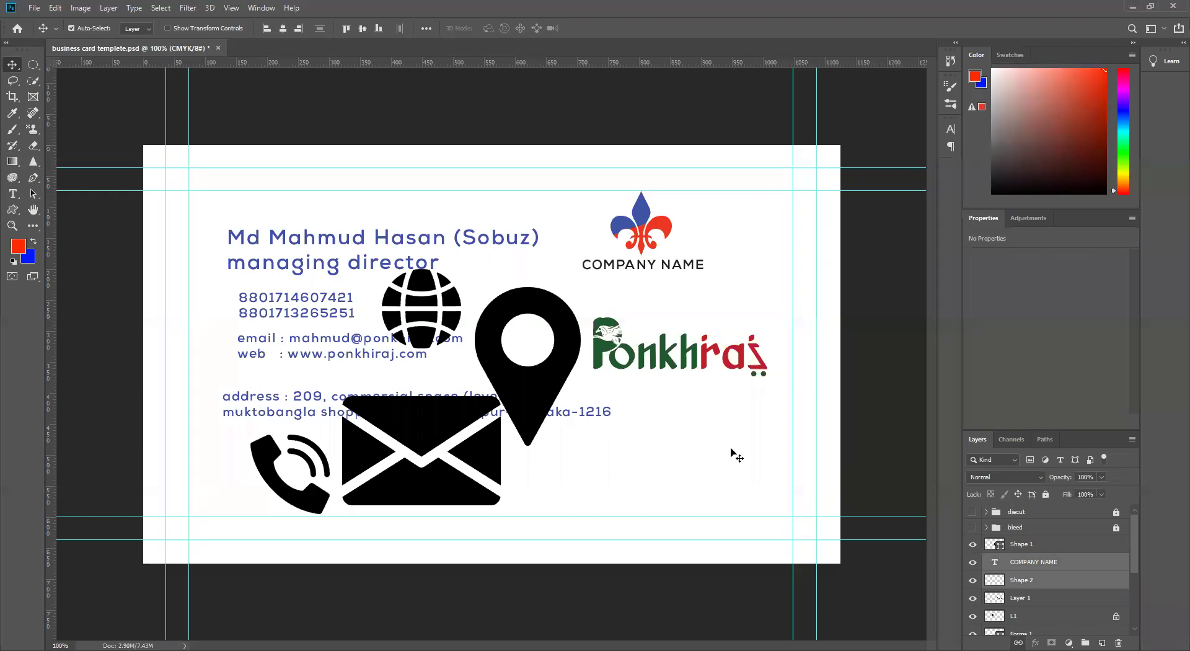
left_click(714, 220)
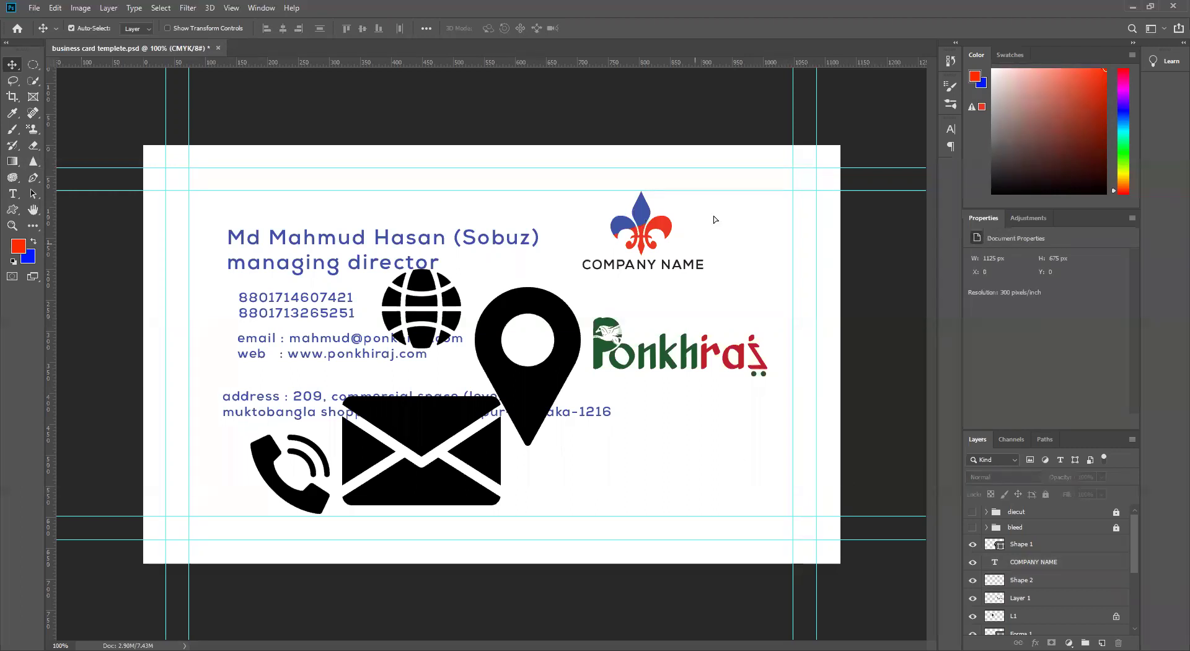
left_click_drag(649, 222, 1054, 600)
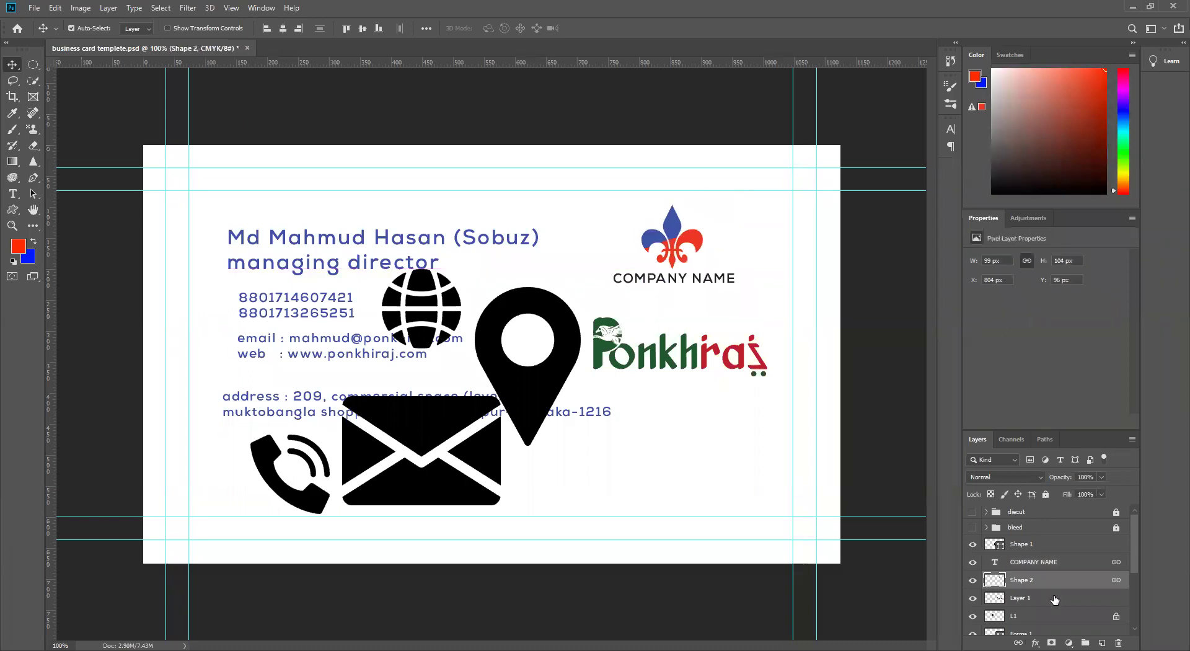
Group the COMPANY NAME and Shape 2 layers and name the group "logo".
left_click(1074, 563, "ctrl")
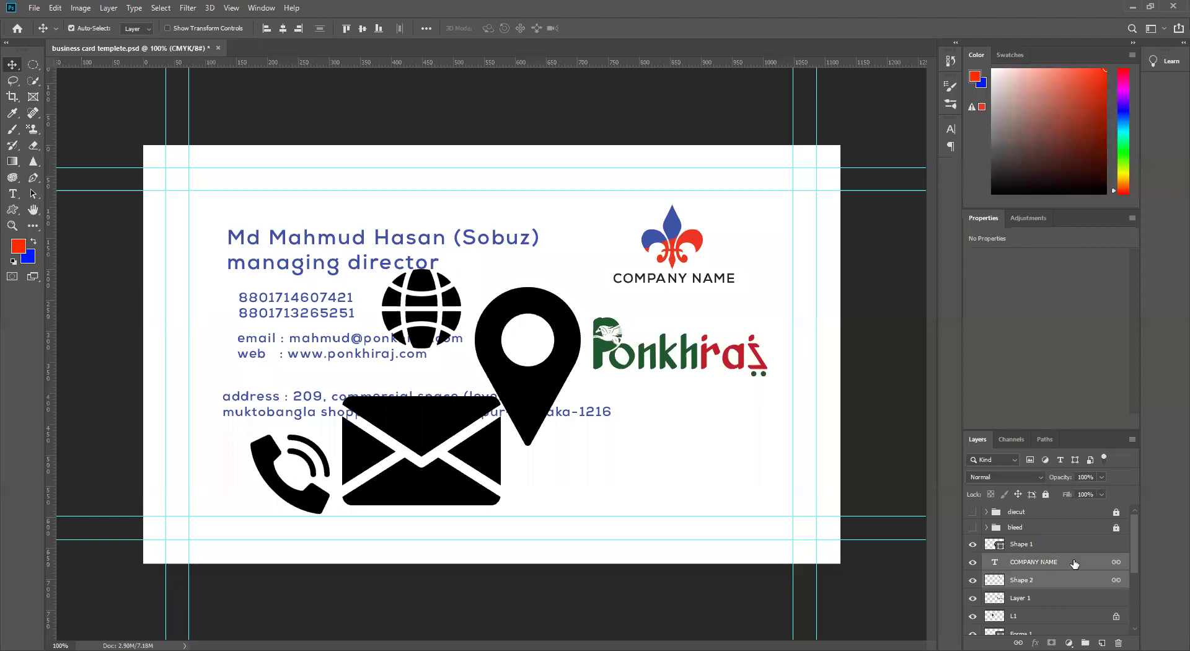
key("ctrl+g")
double_click(1016, 561)
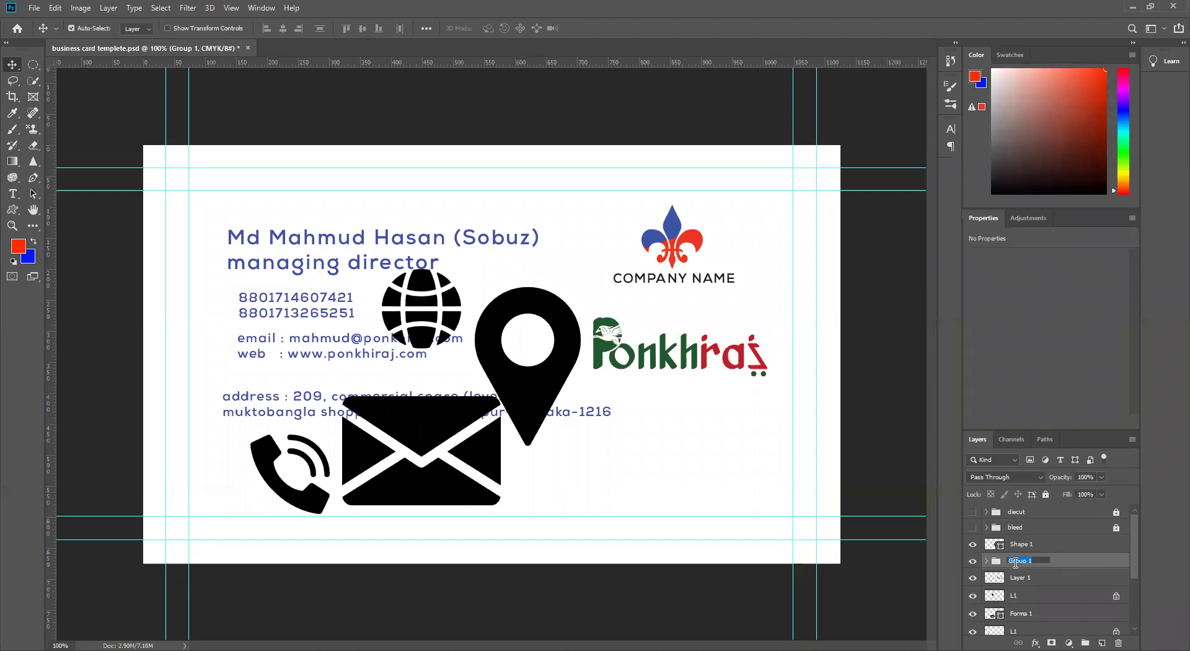
type("logo")
key("Return")
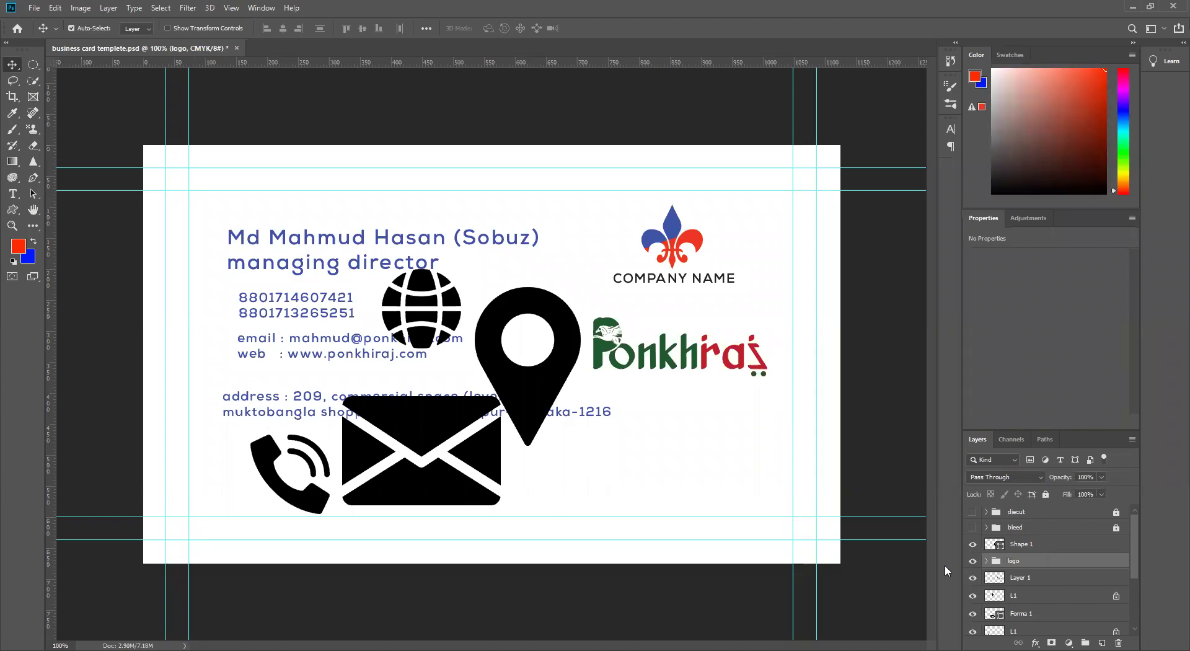
Move the fleur-de-lis logo slightly to the left and collapse its layer group.
left_click_drag(704, 263, 659, 233)
key("ctrl+z")
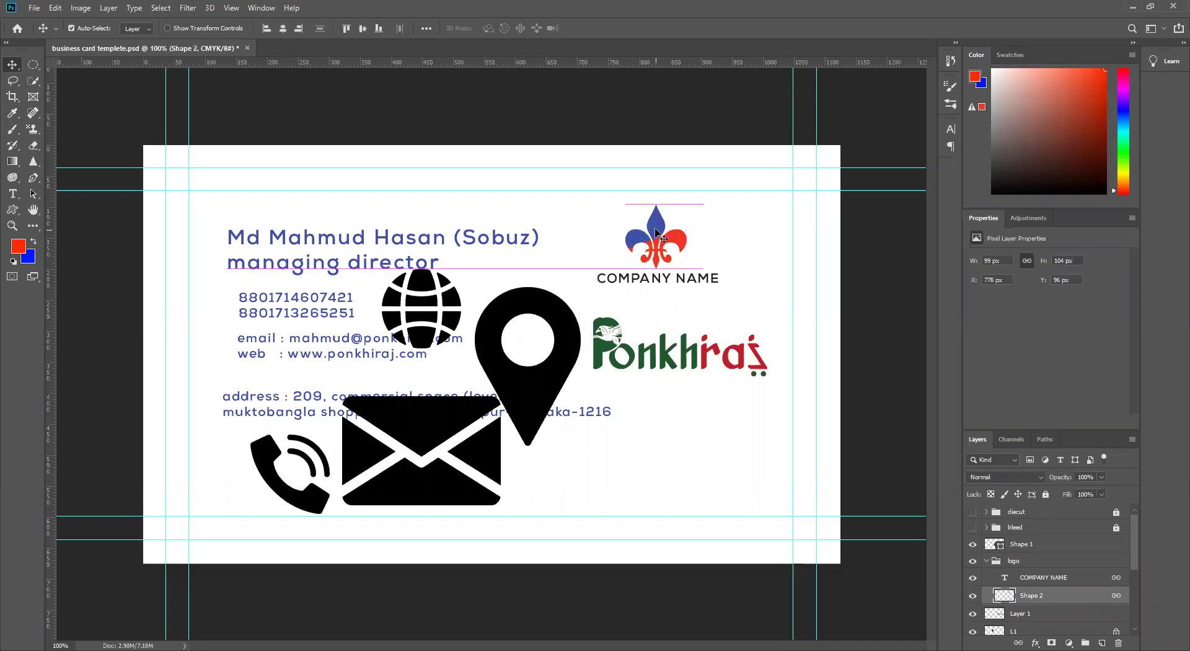
left_click(986, 560)
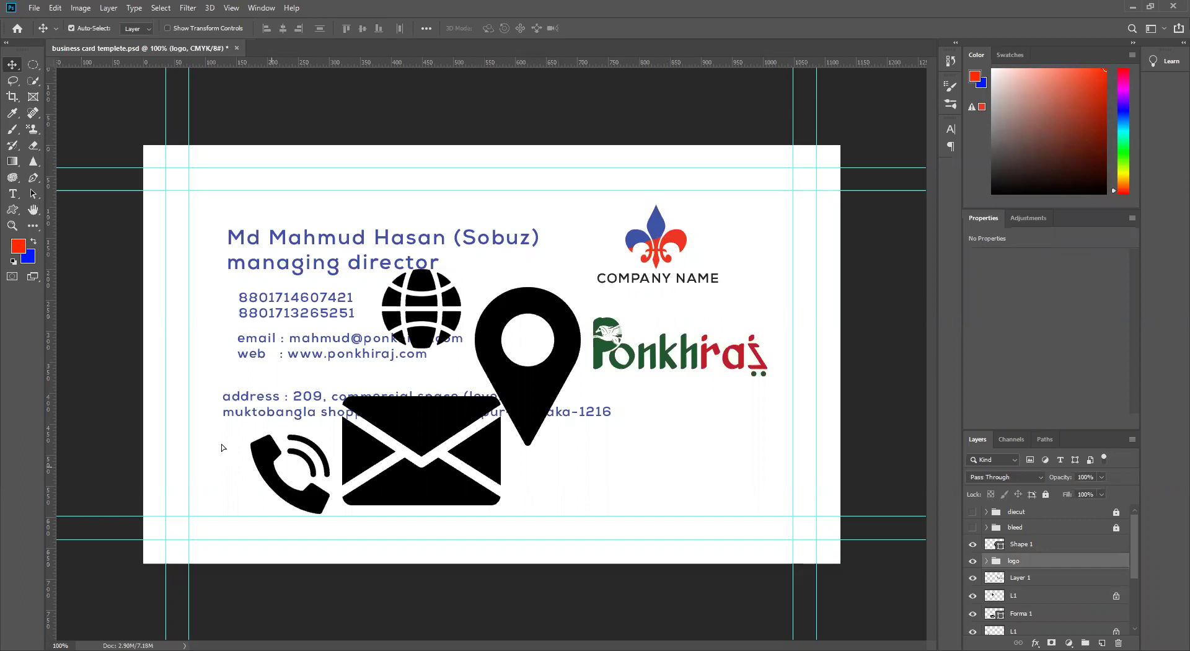
Stack the phone, envelope, location pin and globe icons on top of each other in the card's lower-left area.
left_click_drag(273, 469, 222, 450)
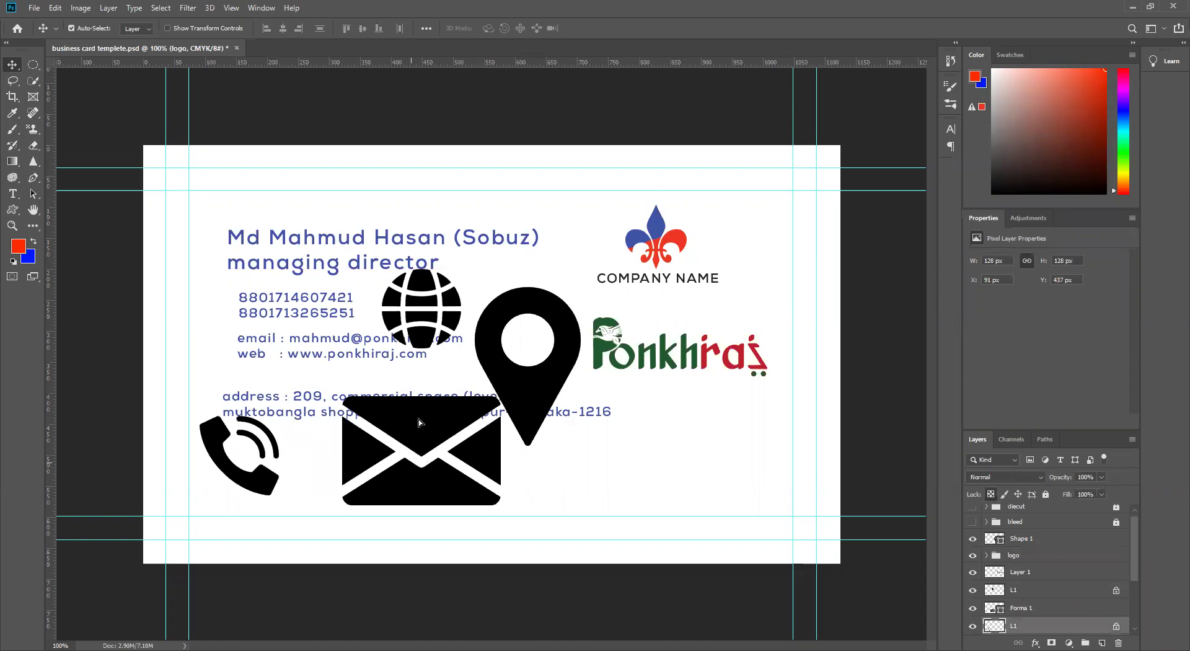
key("ctrl+z")
key("ctrl+z")
key("ctrl+z")
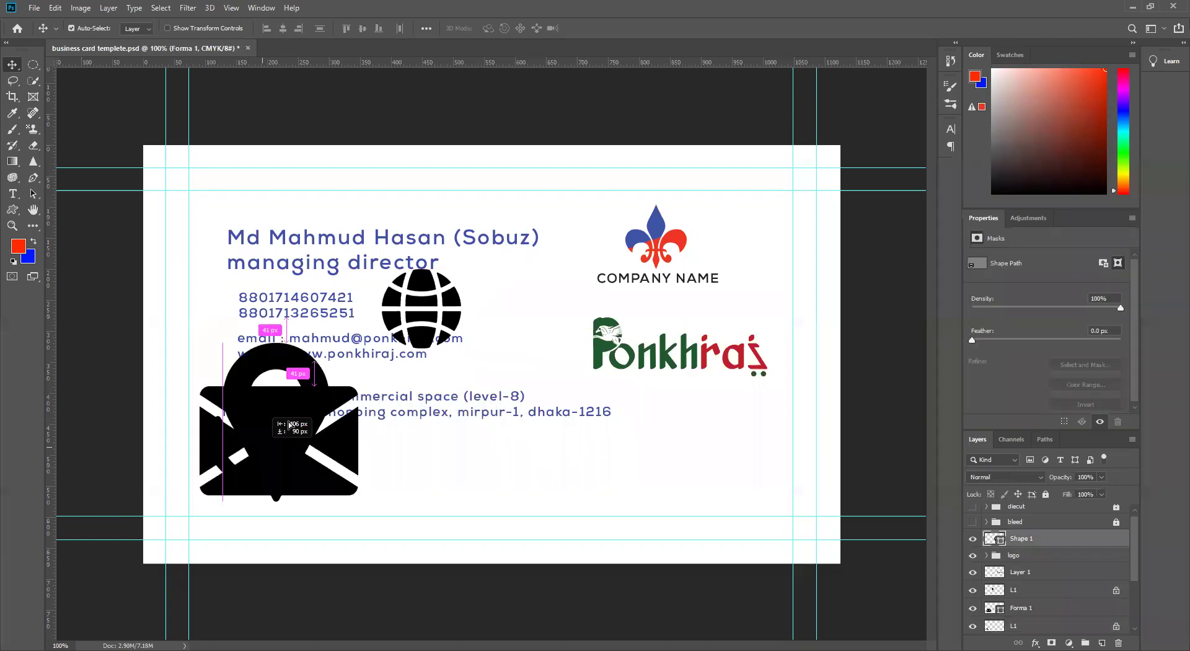
key("ctrl+z")
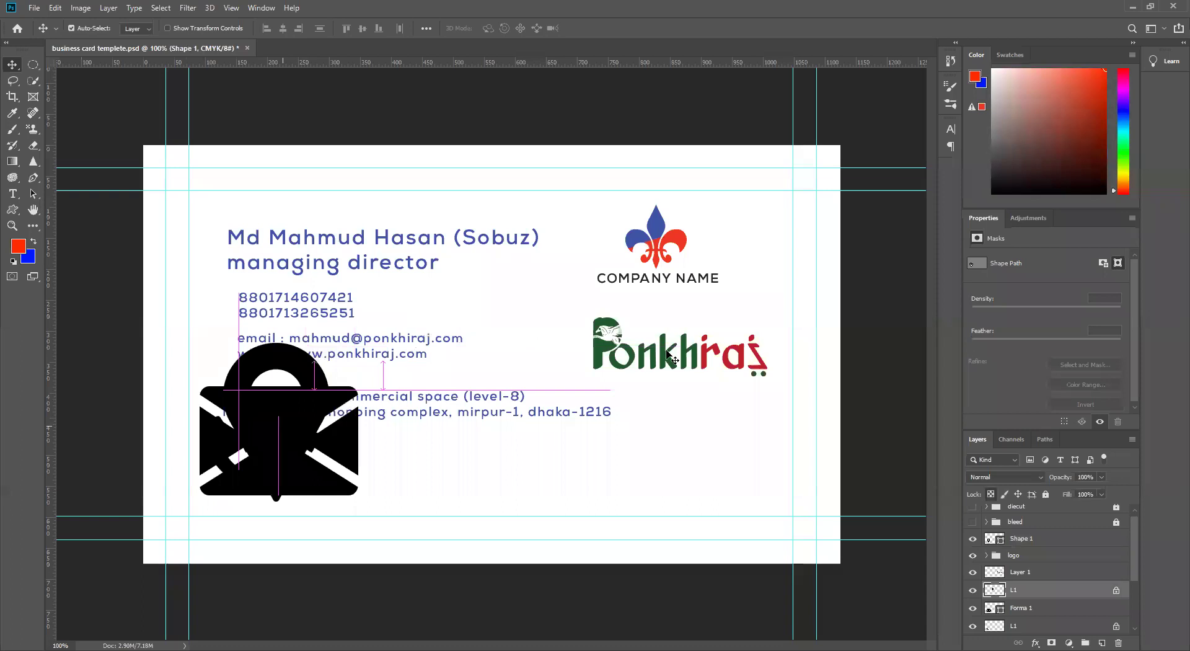
Move the Ponkhiraj logo and the fleur-de-lis logo to the middle of the card, and collapse the logo group.
left_click_drag(667, 353, 488, 289)
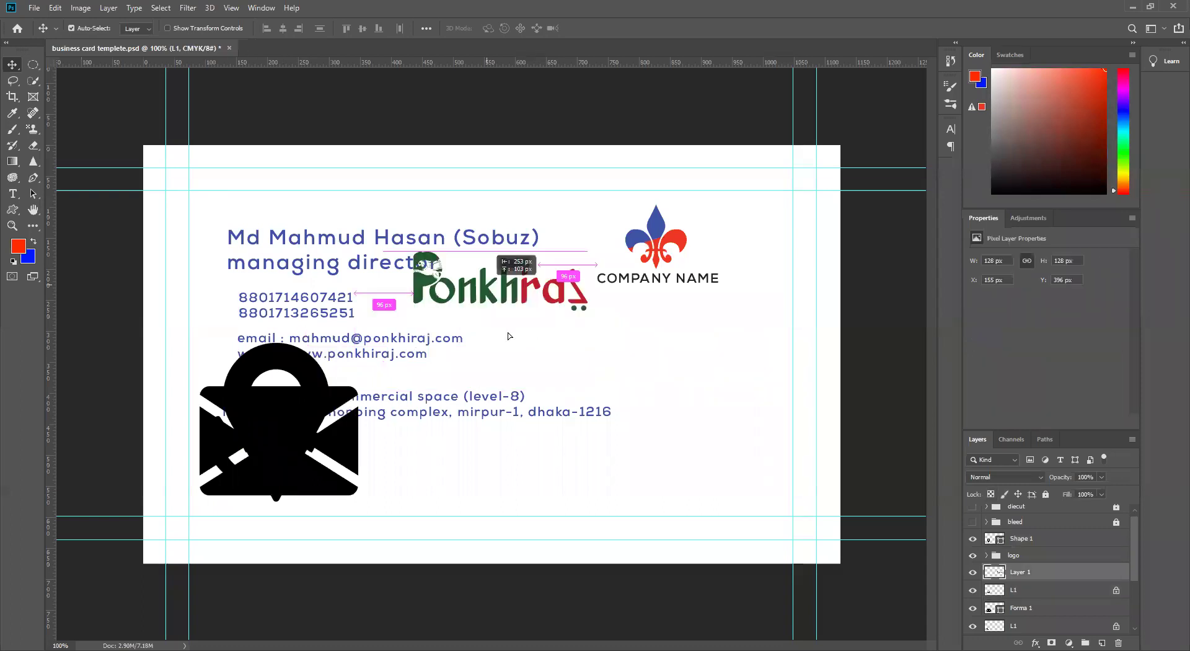
left_click_drag(508, 336, 494, 337)
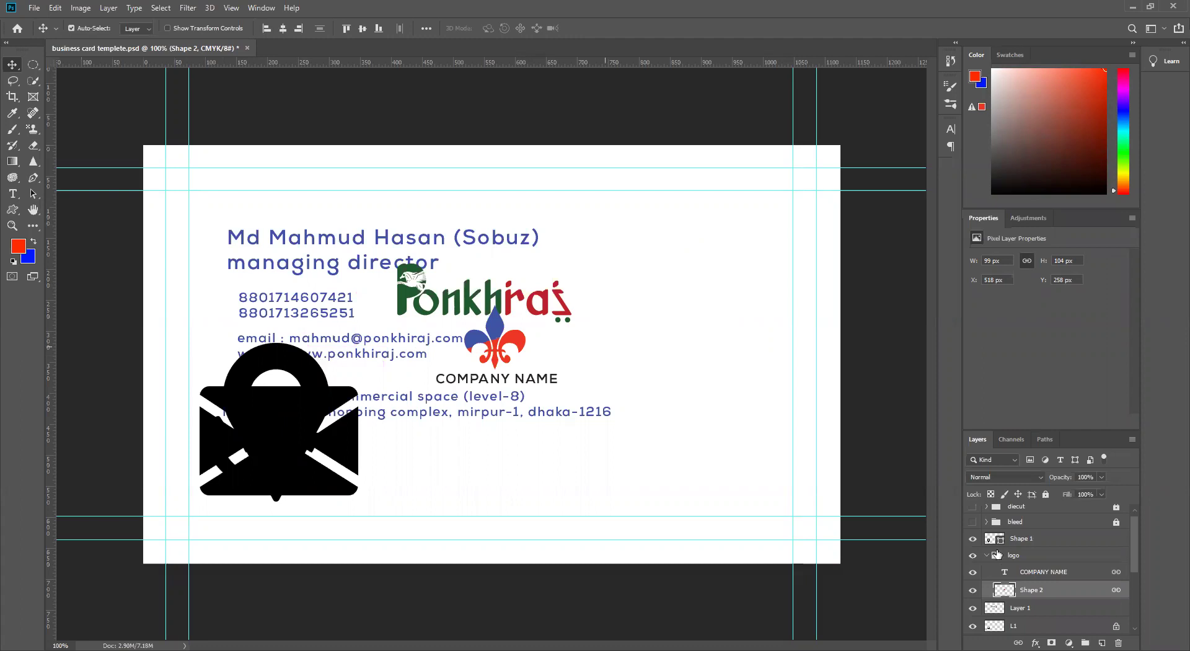
left_click(1052, 553)
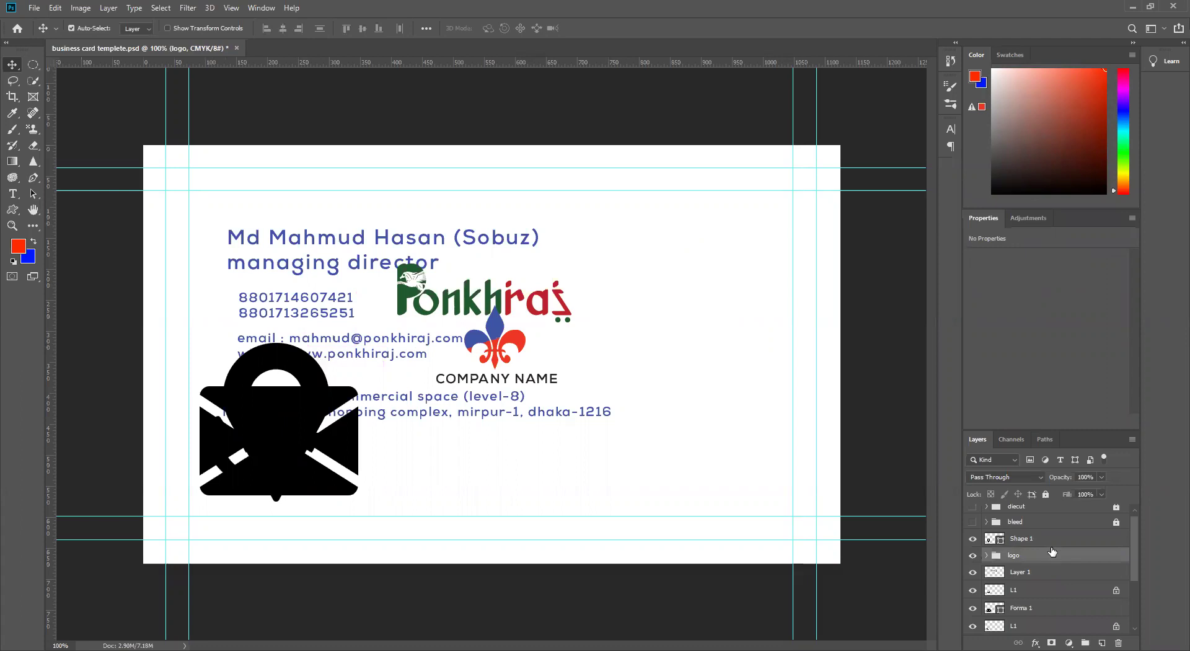
Save the file, draw a black rectangle about 465 × 262 px above the Shape 1 layer, and position it in the card's upper-right area.
scroll(1052, 552, "up", 1)
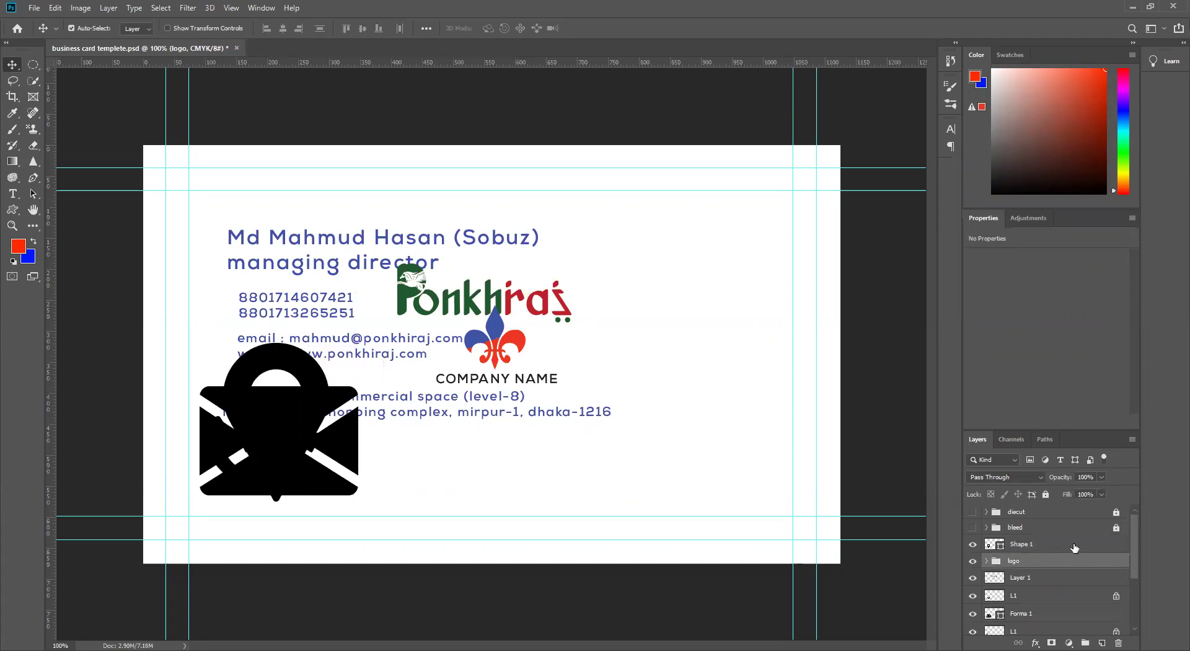
left_click(1074, 546)
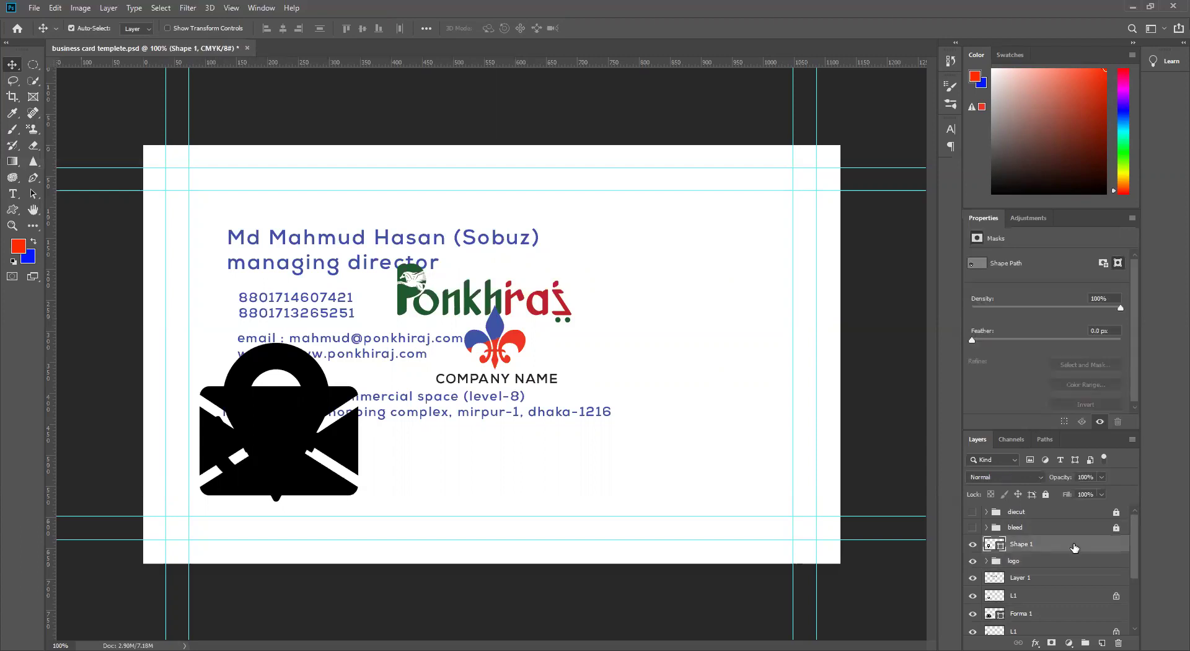
key("ctrl+s")
key("u")
left_click_drag(602, 153, 891, 316)
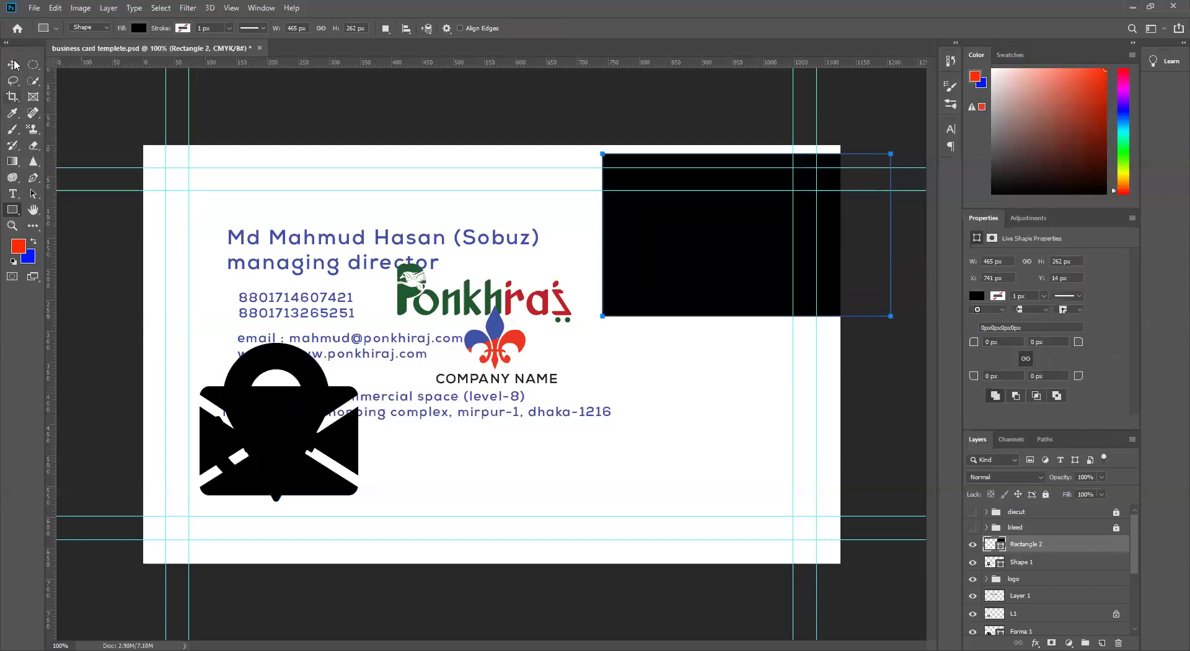
key("v")
left_click_drag(634, 289, 662, 277)
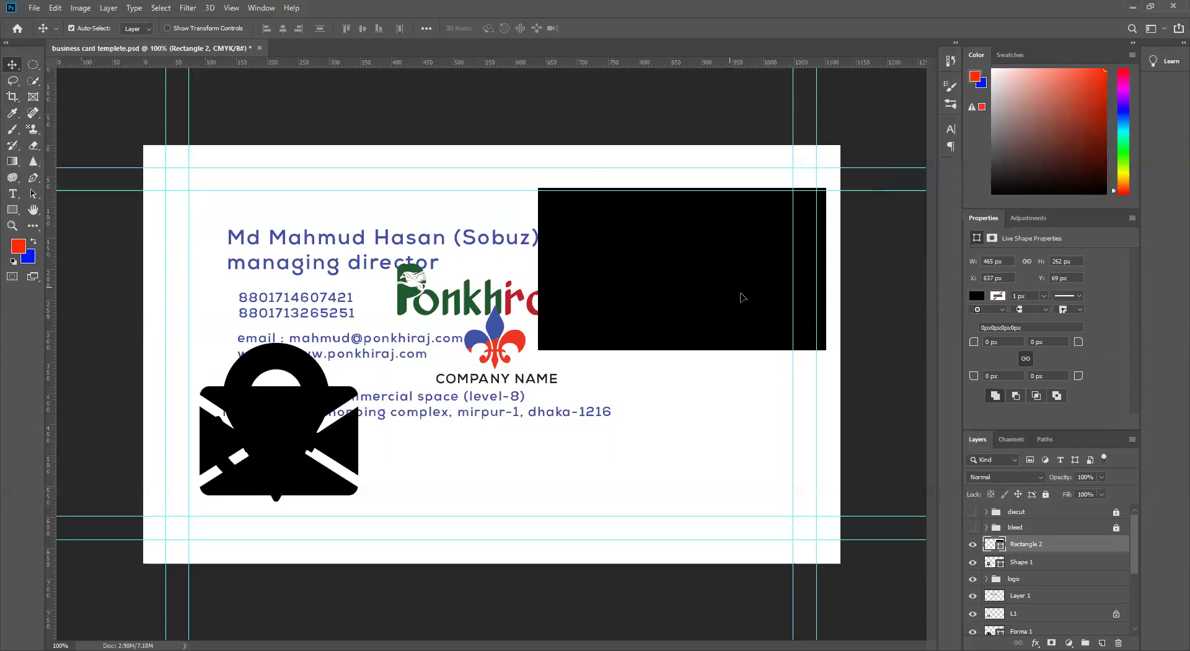
Rotate the black rectangle about 43° and scale it to about 115% so it diagonally covers the card's top-right corner.
key("ctrl+t")
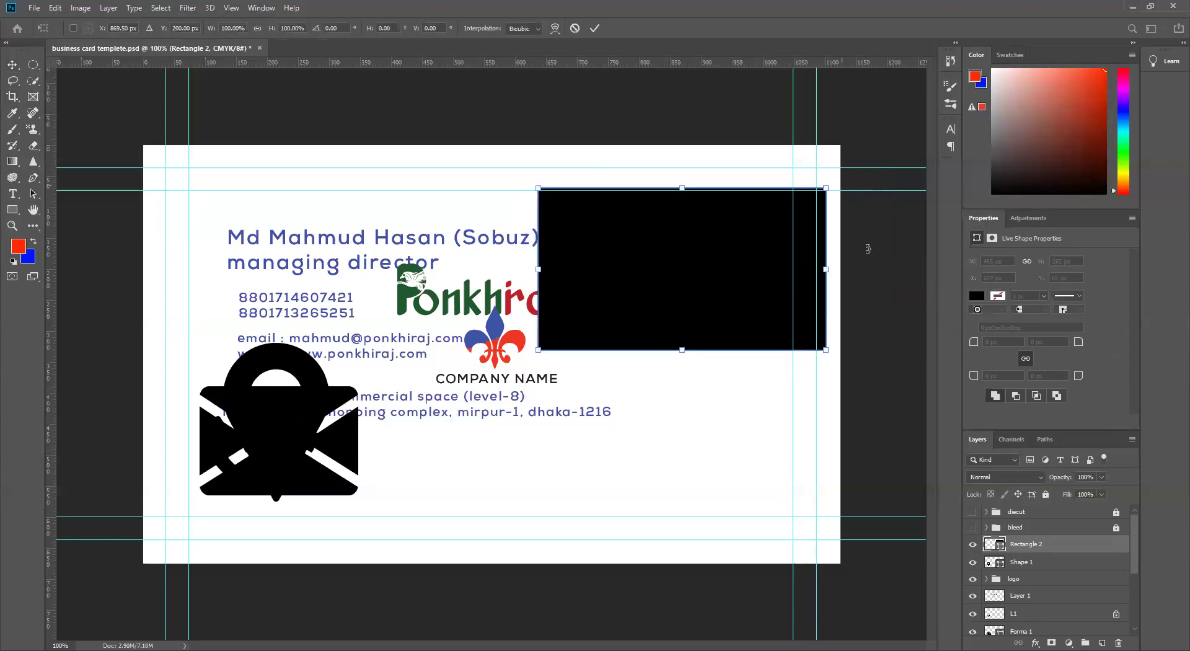
left_click_drag(868, 248, 872, 281)
left_click_drag(874, 333, 871, 344)
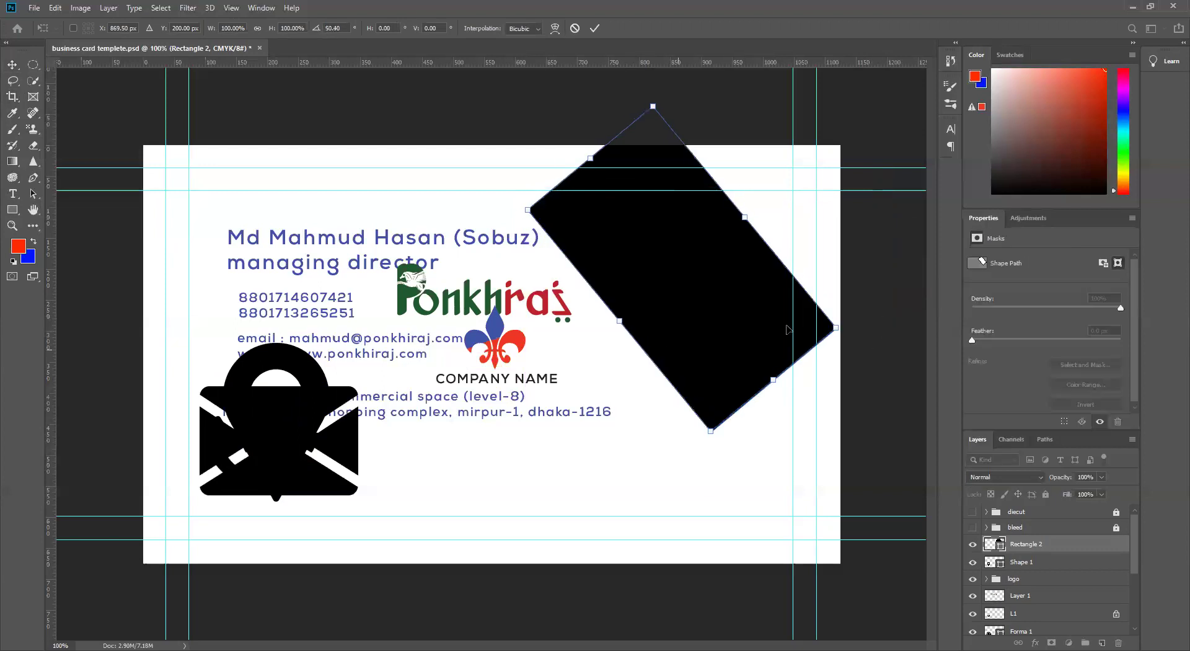
left_click_drag(684, 305, 778, 230)
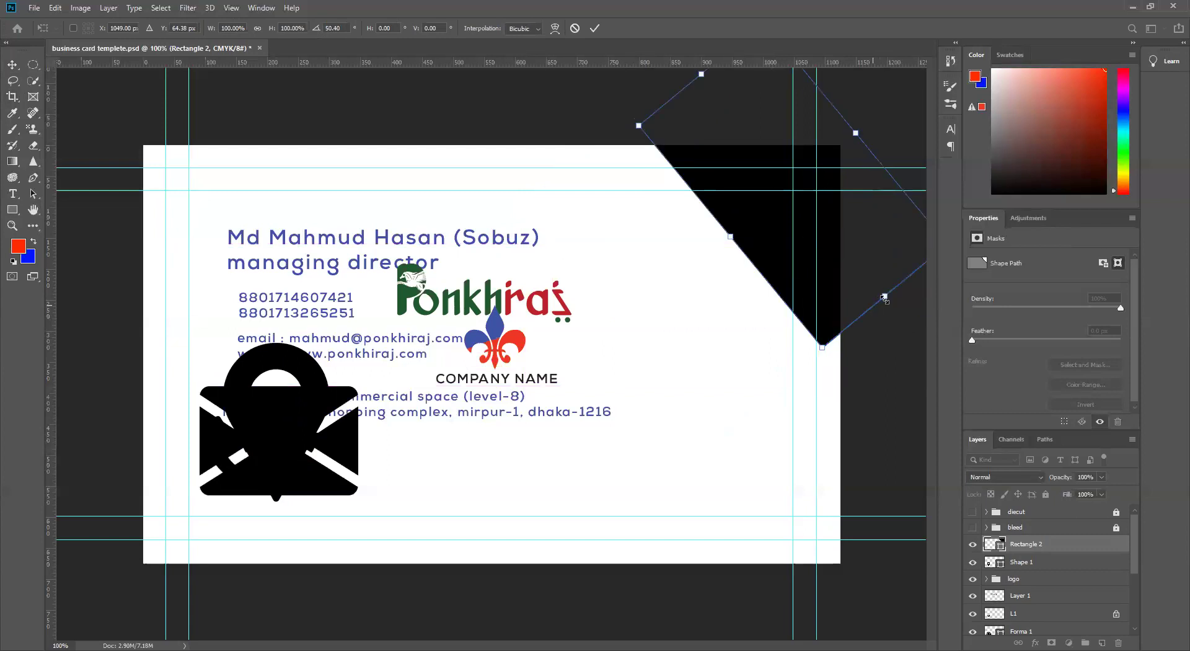
left_click_drag(884, 298, 908, 279)
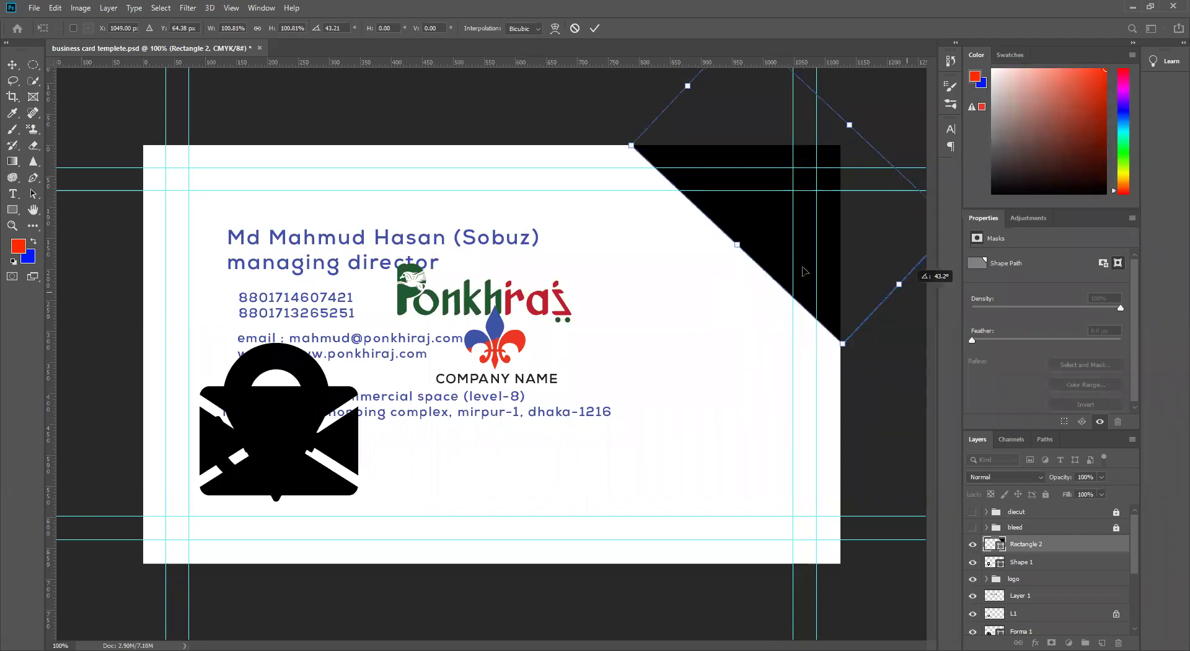
left_click_drag(802, 278, 800, 285)
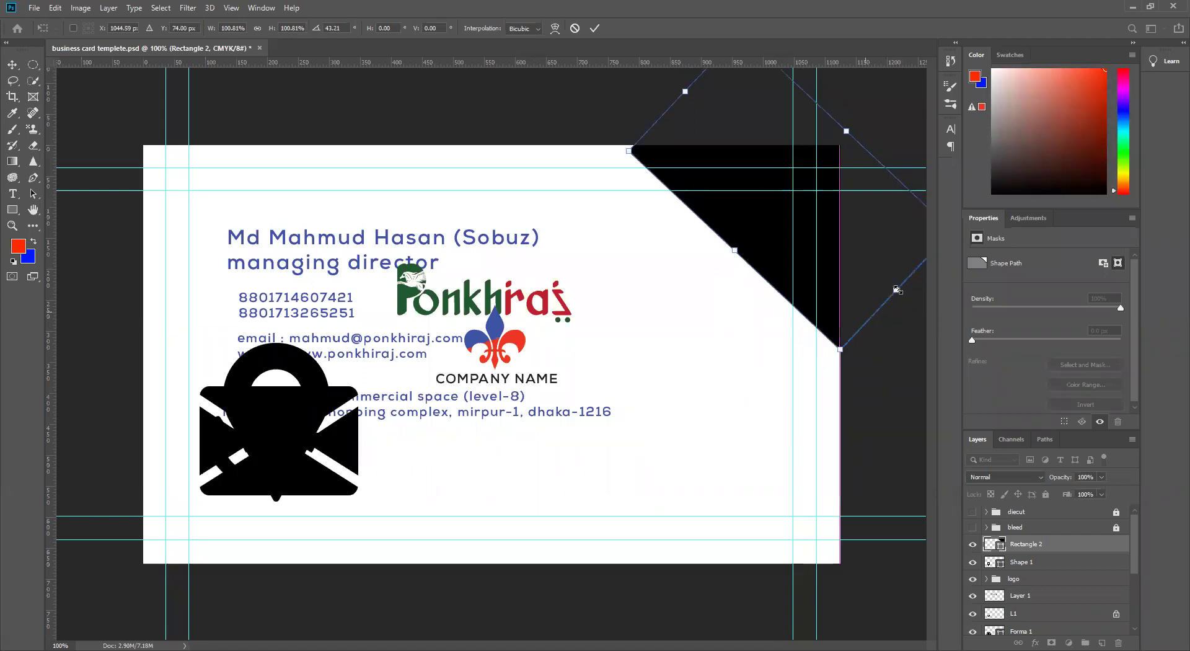
left_click_drag(908, 303, 924, 316)
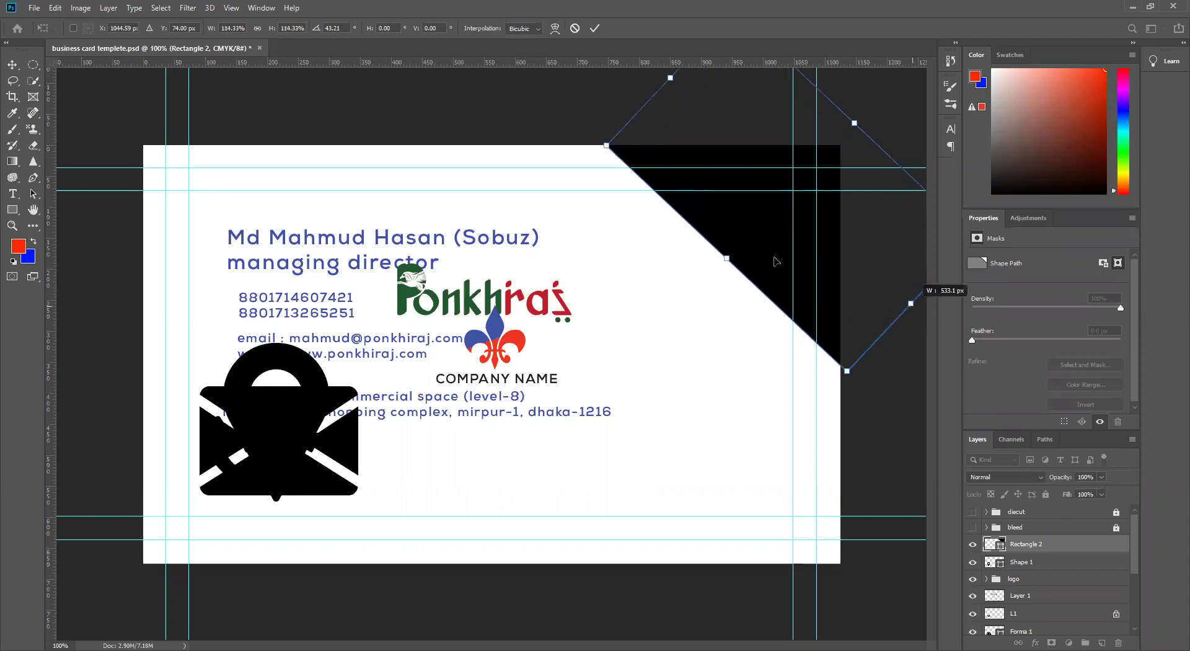
left_click_drag(773, 263, 776, 261)
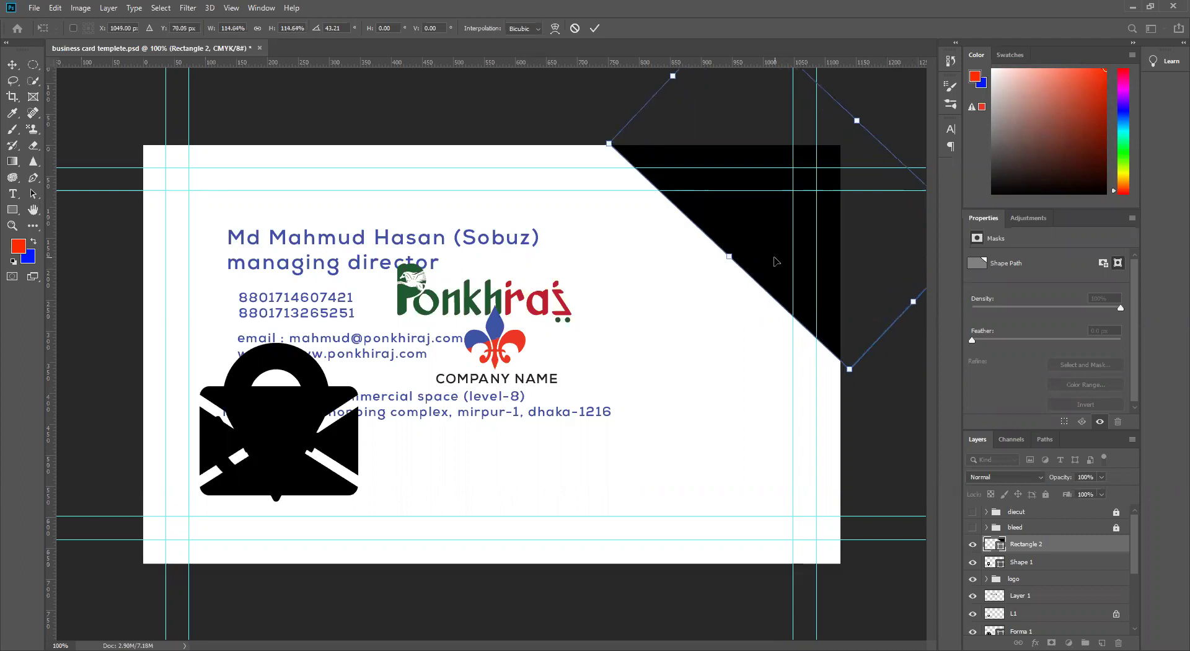
left_click(595, 29)
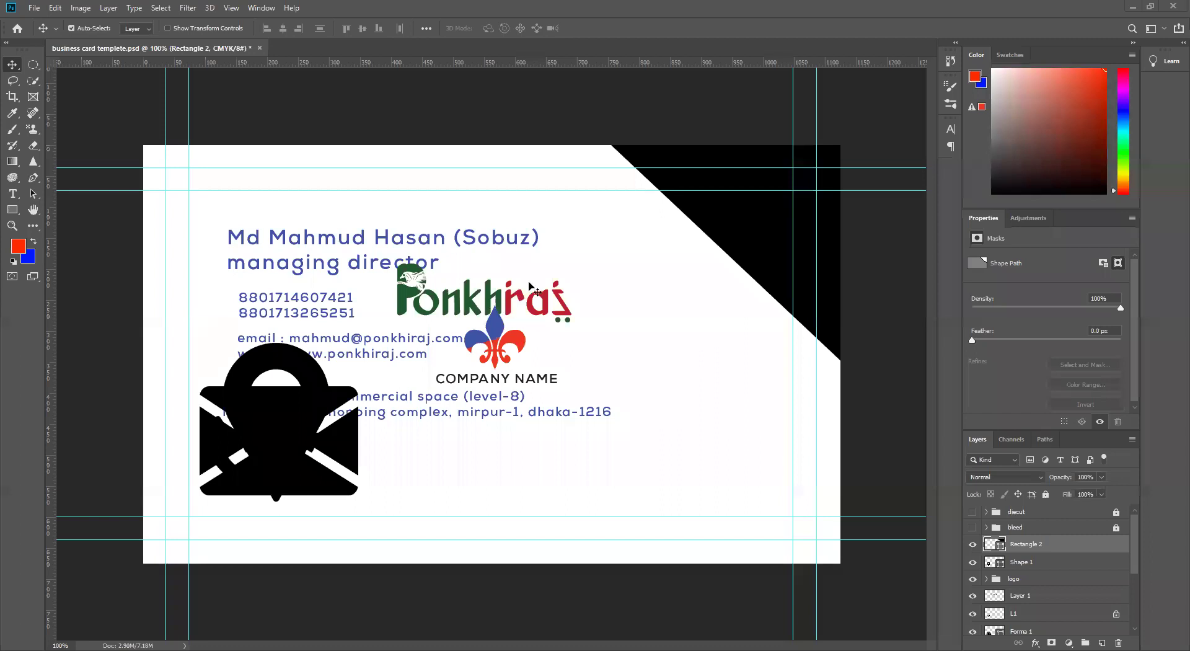
Move the Ponkhiraj logo above the name text near the card's top edge, to X 256 px and Y 27 px.
left_click_drag(434, 324, 464, 306)
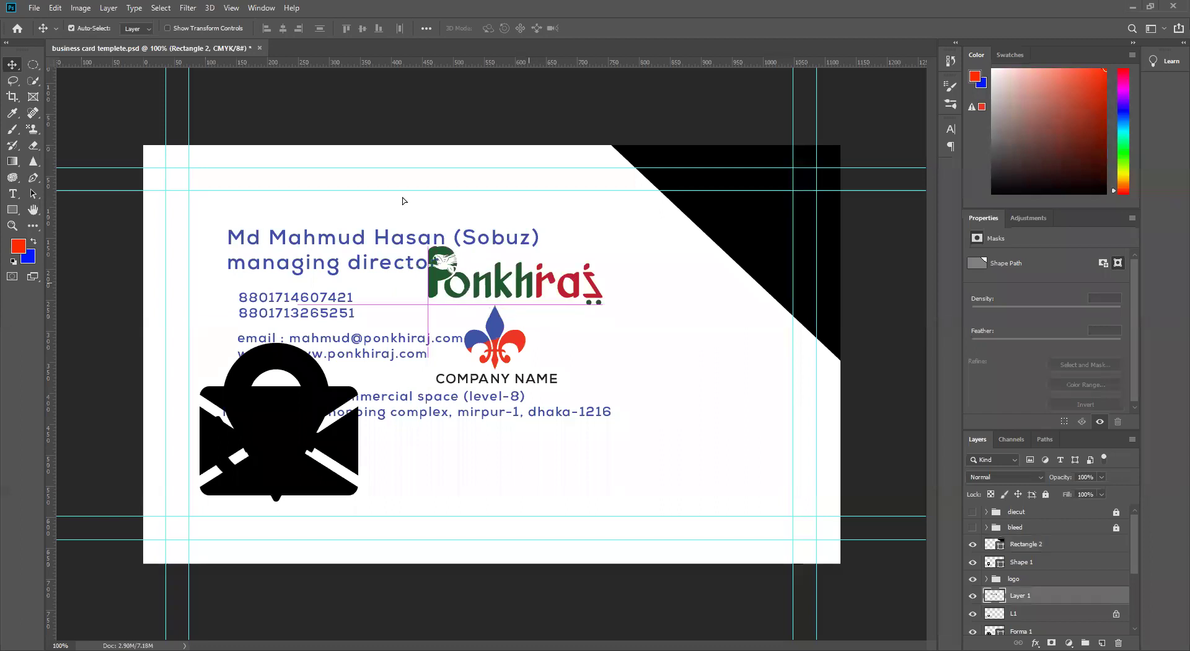
key("shift+Left")
key("shift+Left")
key("shift+Left")
key("shift+Left")
key("shift+Left")
key("shift+Left")
key("shift+Left")
key("shift+Left")
key("shift+Left")
key("shift+Left")
key("shift+Left")
key("Left")
key("Left")
key("Left")
key("shift+Down")
key("shift+Down")
key("shift+Down")
key("Down")
key("Down")
key("Down")
key("shift+Left")
key("shift+Left")
key("shift+Left")
key("shift+Left")
key("shift+Left")
key("shift+Left")
key("shift+Left")
key("shift+Left")
key("shift+Left")
key("shift+Left")
key("shift+Left")
key("shift+Left")
key("shift+Left")
key("shift+Left")
key("shift+Left")
key("shift+Left")
key("shift+Left")
key("shift+Left")
key("shift+Left")
key("shift+Left")
key("Left")
key("Left")
key("Left")
key("Left")
key("shift+Up")
key("shift+Up")
key("shift+Up")
key("shift+Up")
key("shift+Up")
key("shift+Up")
key("shift+Up")
key("shift+Up")
key("shift+Up")
key("shift+Up")
key("shift+Up")
key("shift+Up")
key("shift+Up")
key("Up")
key("Up")
key("Up")
key("Up")
key("Up")
key("Up")
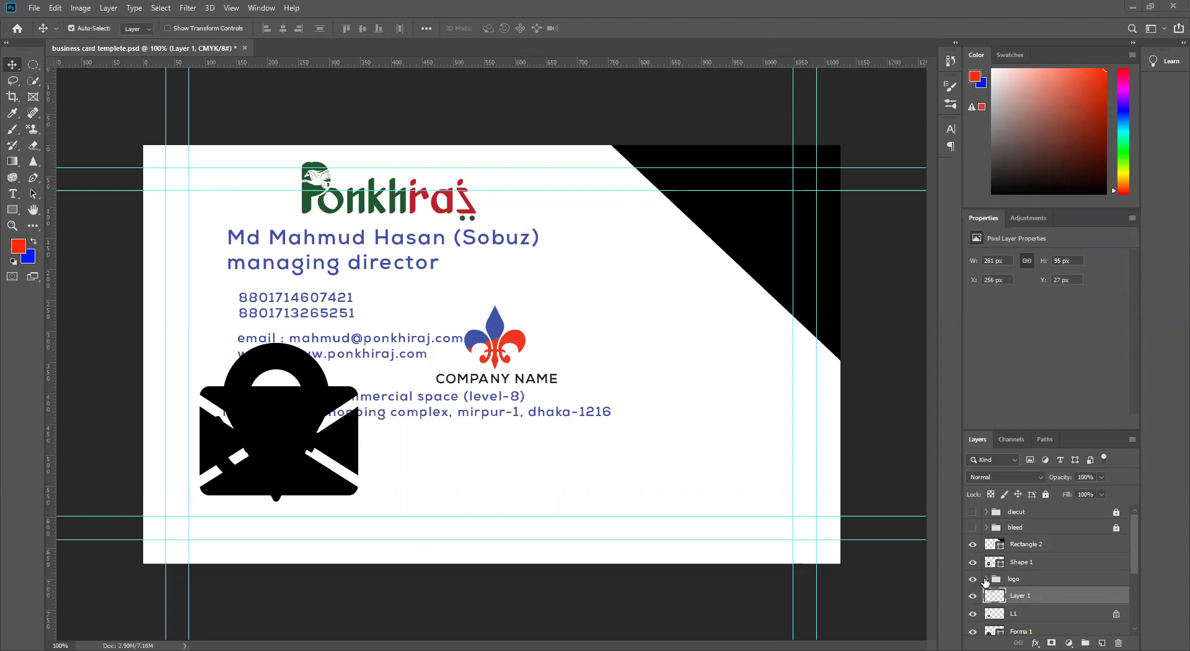
Fill the black corner rectangle with the dark green (1d5a2e) sampled from the Ponkhiraj logo.
left_click(1061, 550)
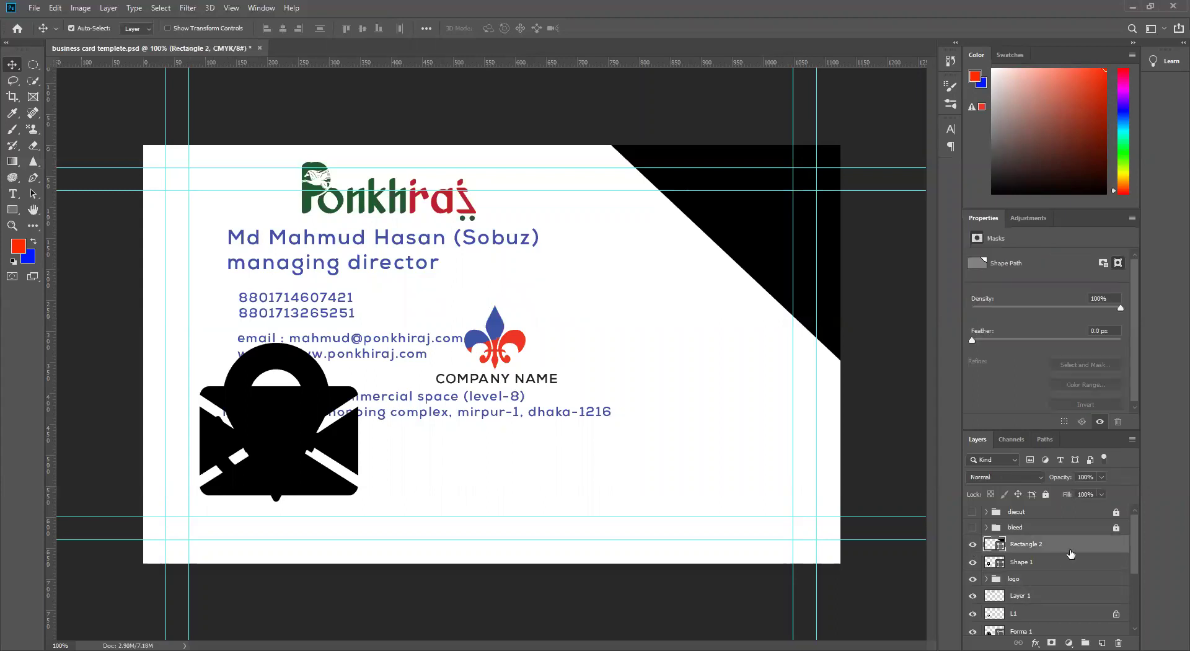
left_click(22, 248)
left_click(309, 198)
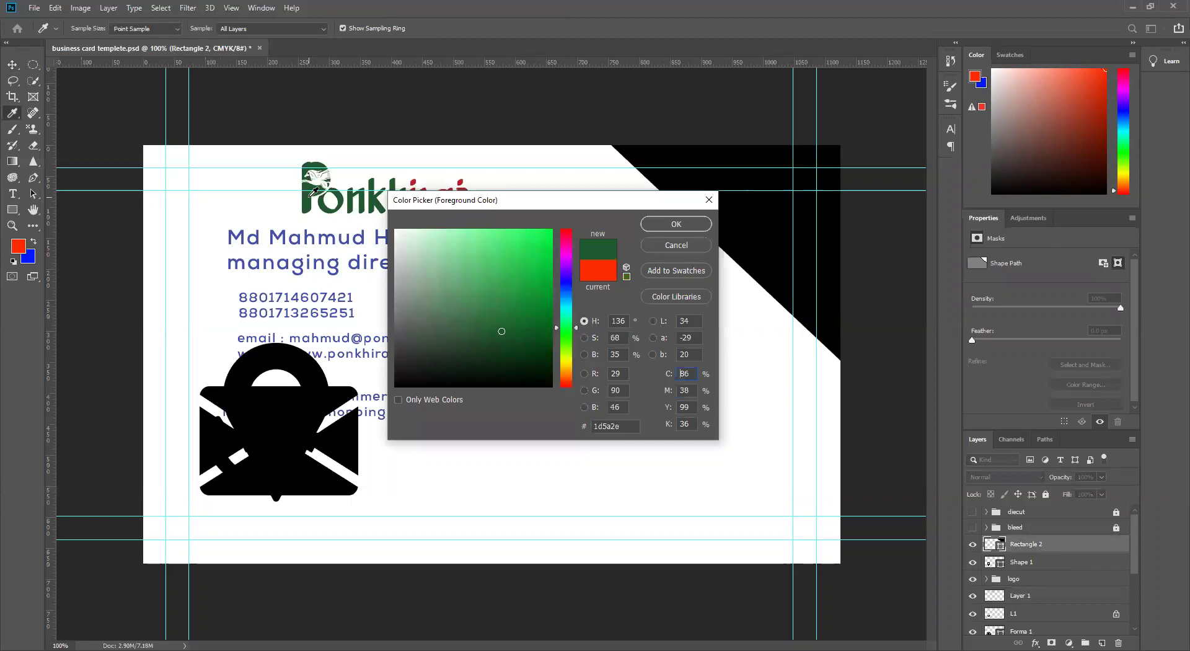
left_click(695, 226)
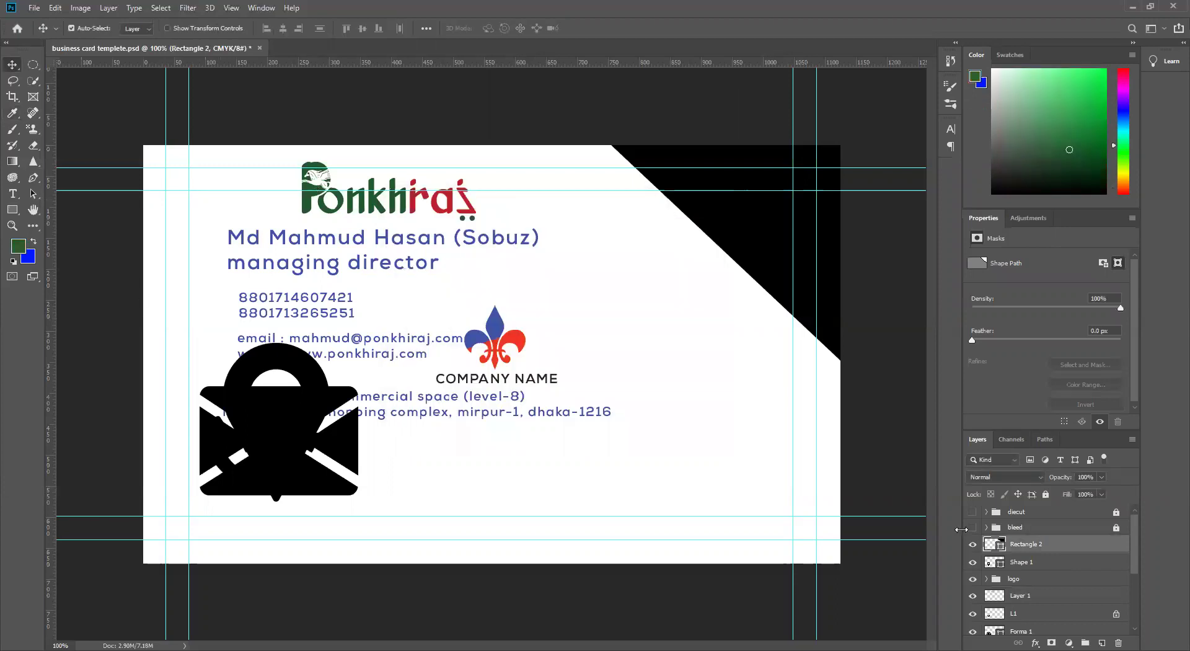
key("alt+BackSpace")
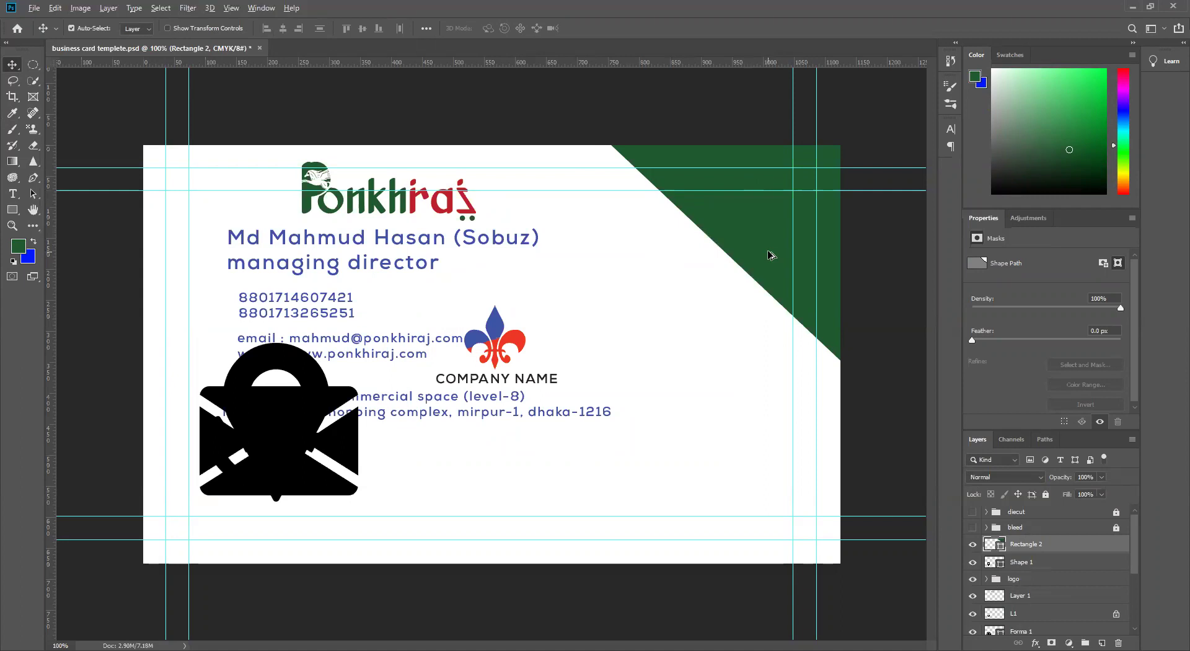
Duplicate the green corner rectangle slightly down and left, then enlarge the copy to cover a larger part of the card's top-right corner.
left_click_drag(771, 254, 742, 271)
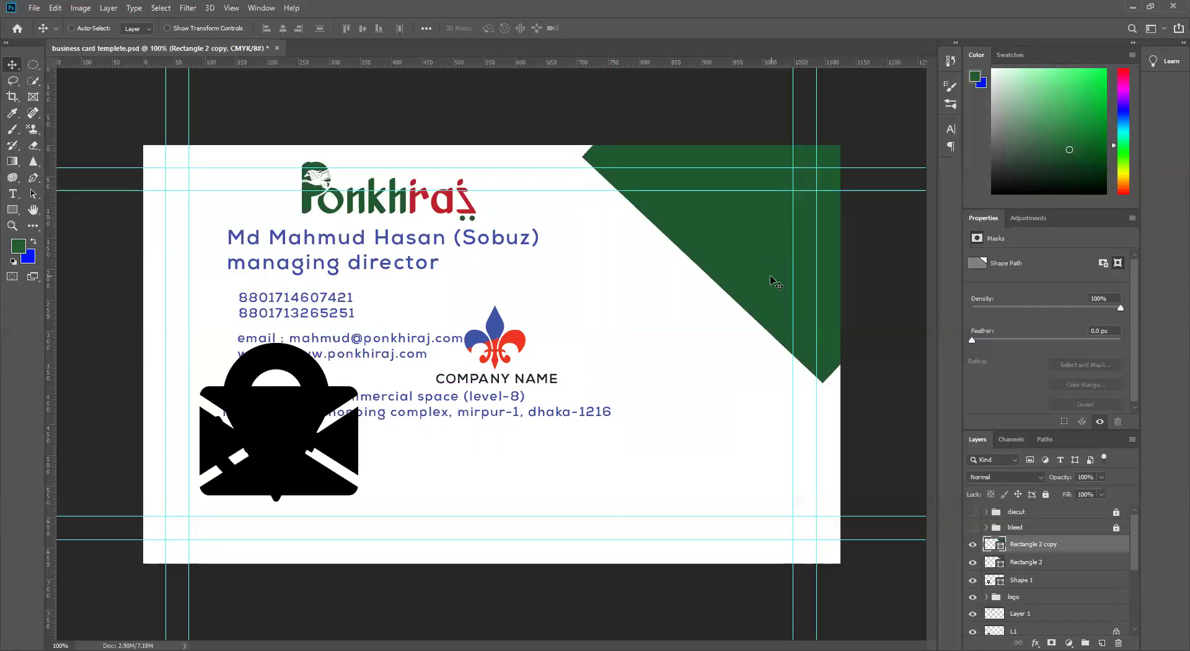
key("ctrl+t")
left_click_drag(767, 384, 798, 423)
left_click_drag(774, 361, 788, 361)
left_click(594, 28)
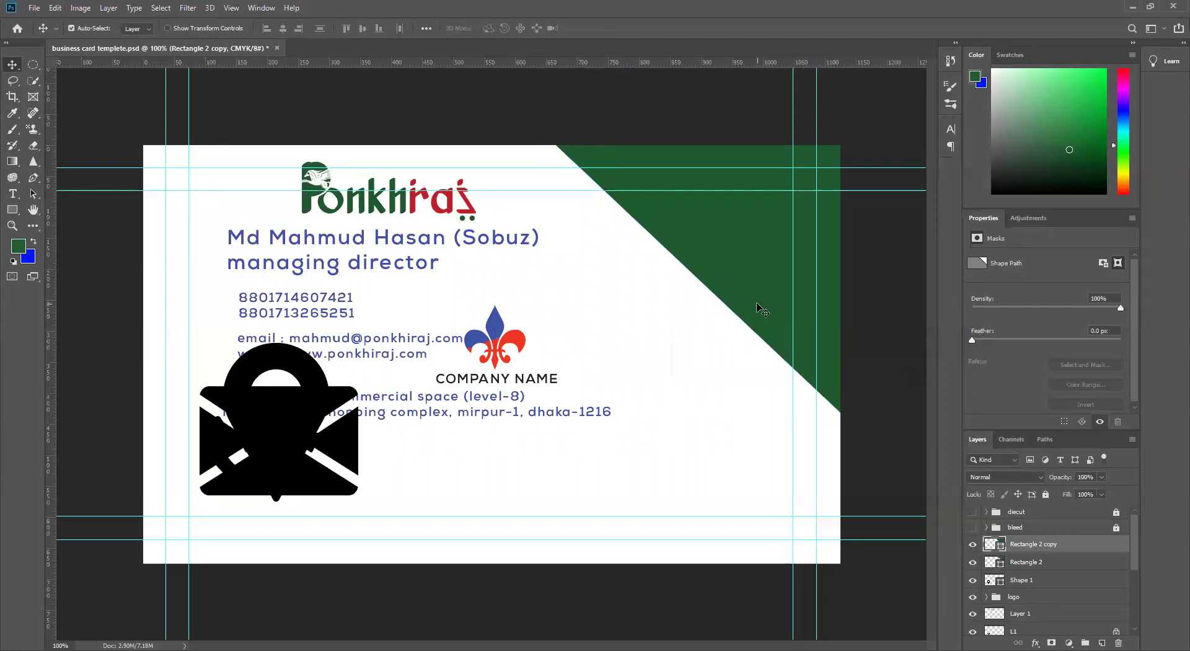
Fill the enlarged rectangle copy with the red (bc202b) sampled from the Ponkhiraj logo.
key("ctrl")
left_click(973, 562)
left_click(19, 246)
left_click_drag(551, 201, 558, 263)
left_click(453, 202)
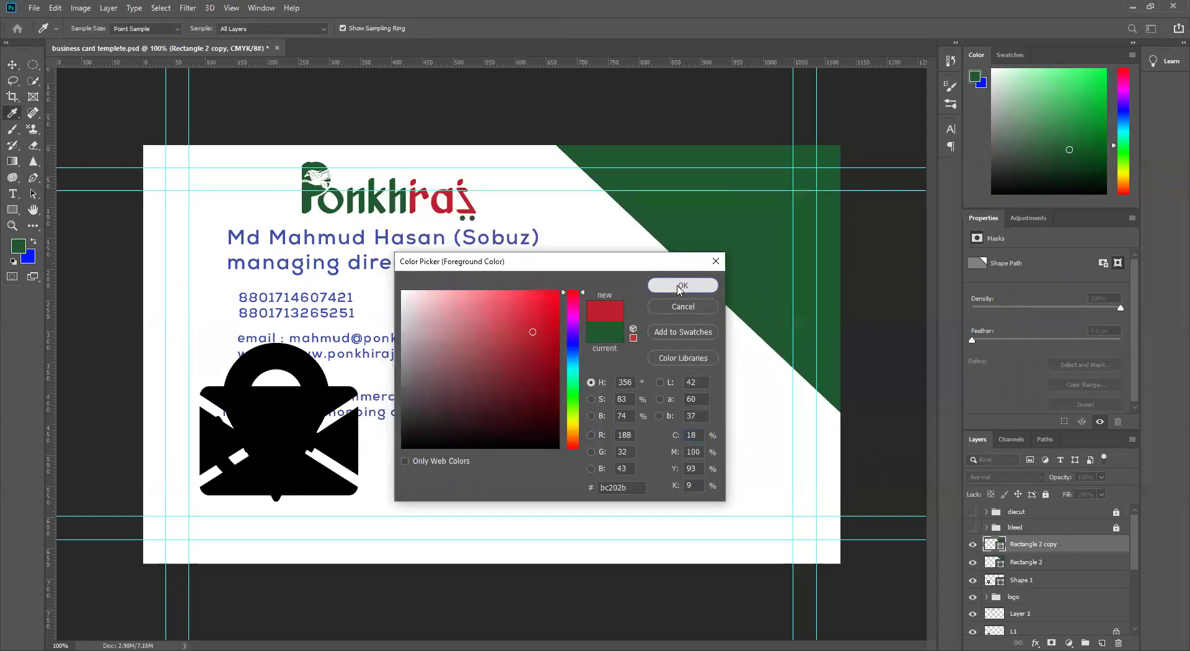
left_click(683, 286)
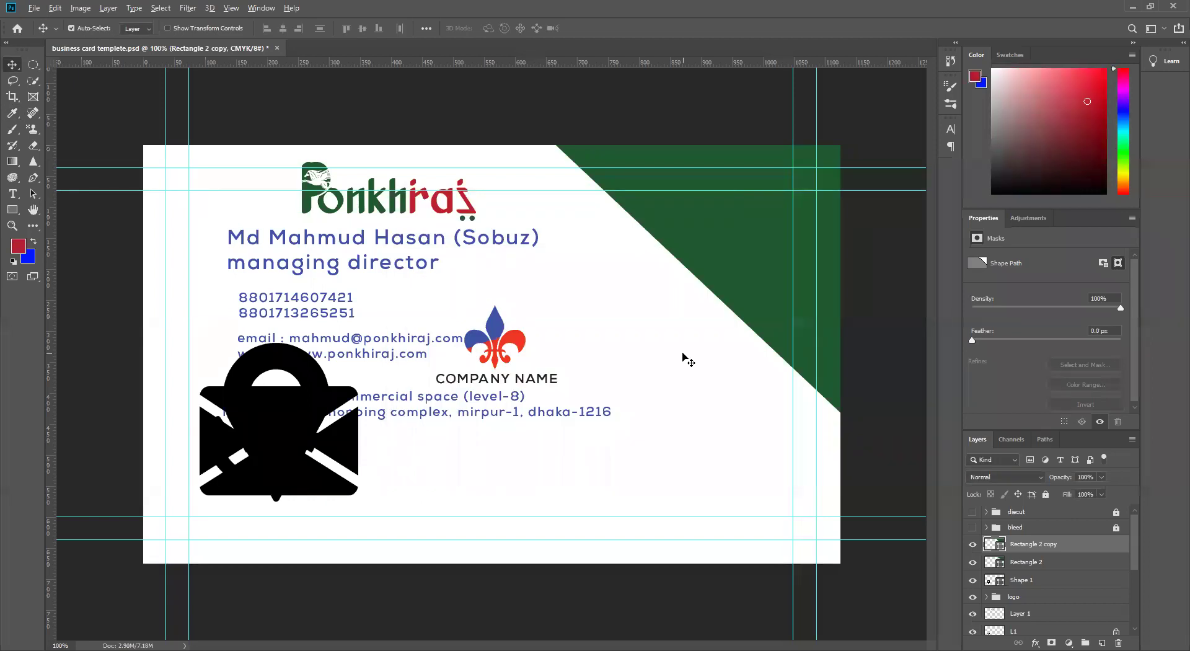
key("alt+BackSpace")
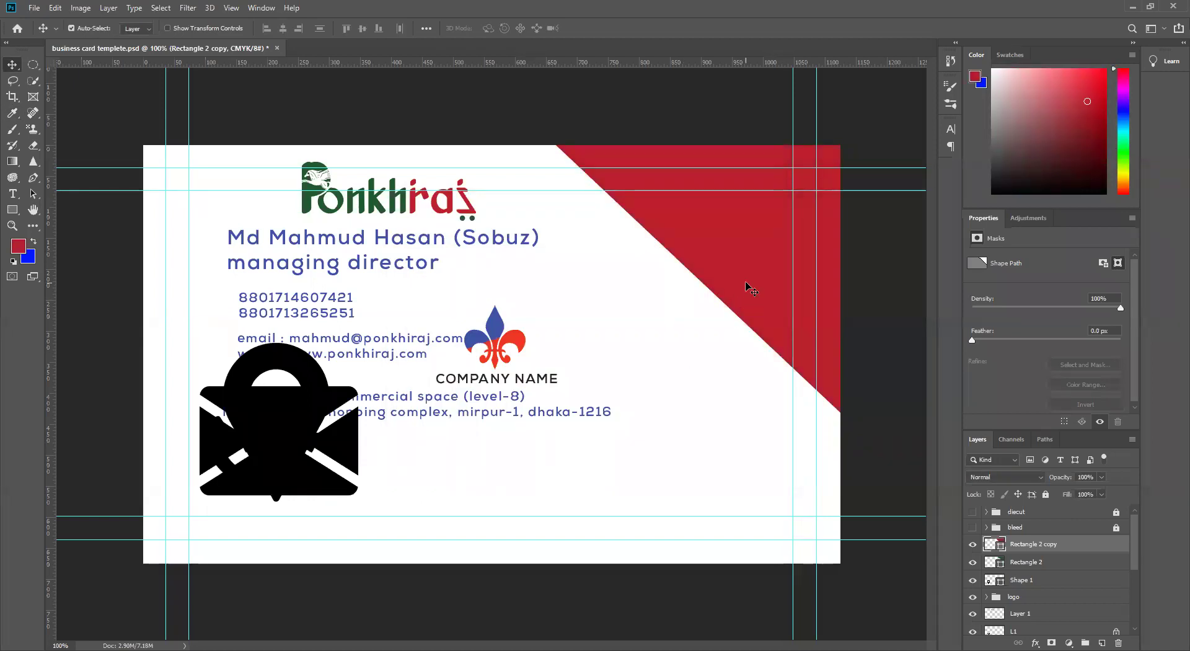
Duplicate the red corner rectangle in place.
left_click(972, 545)
left_click(972, 545)
key("ctrl")
key("ctrl+j")
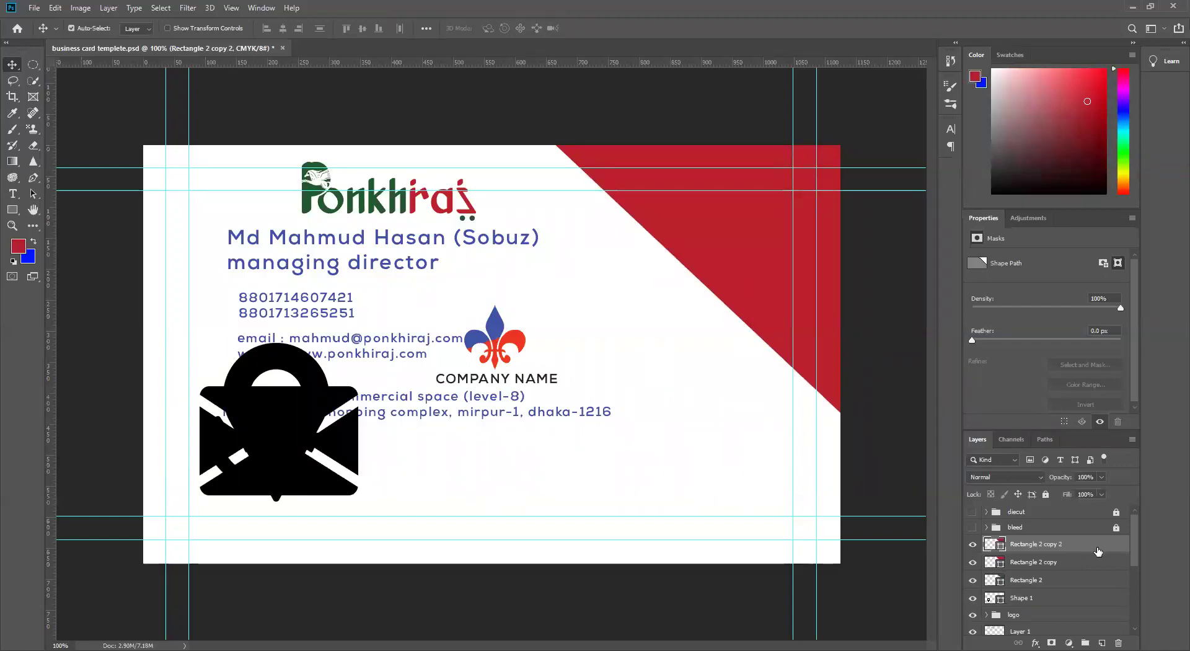
Fill the lower red copy (Rectangle 2 copy) with the logo's green (1d5a2e), and check it by hiding and reshowing both copies.
left_click(1082, 564)
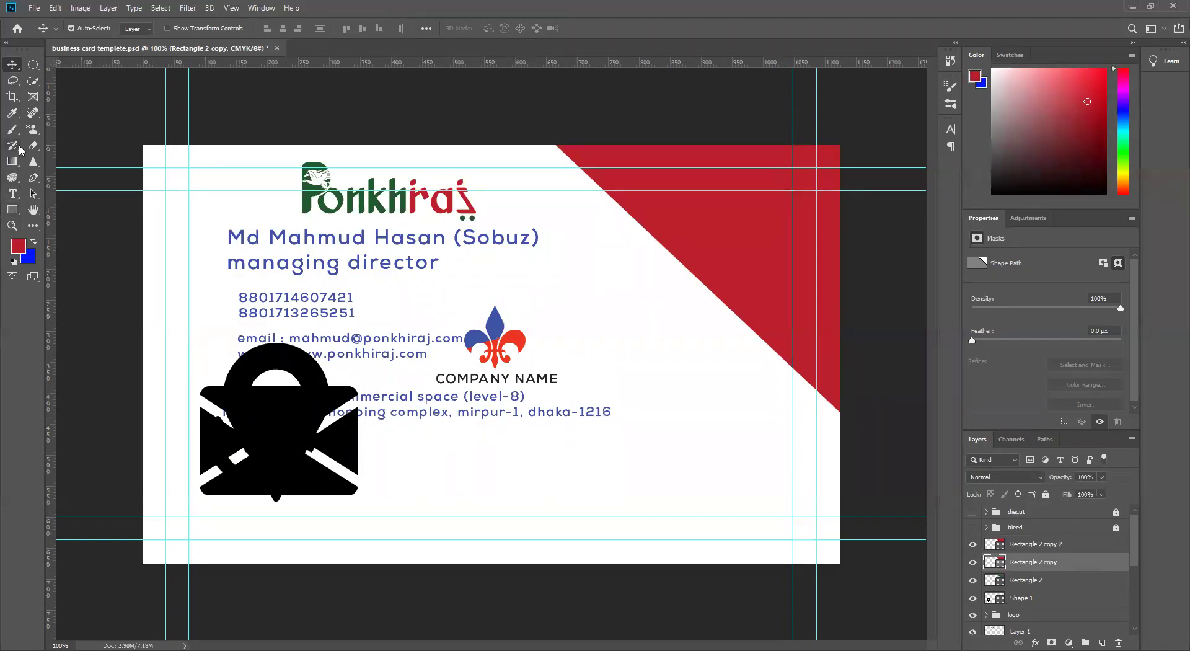
left_click(20, 251)
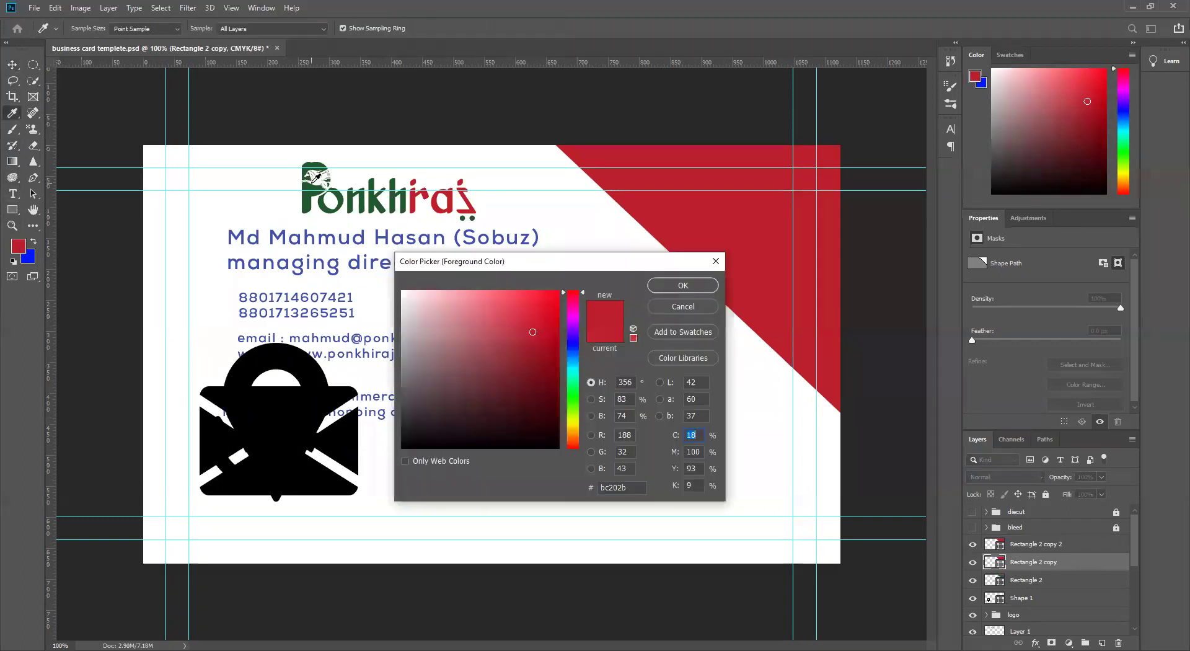
left_click(310, 184)
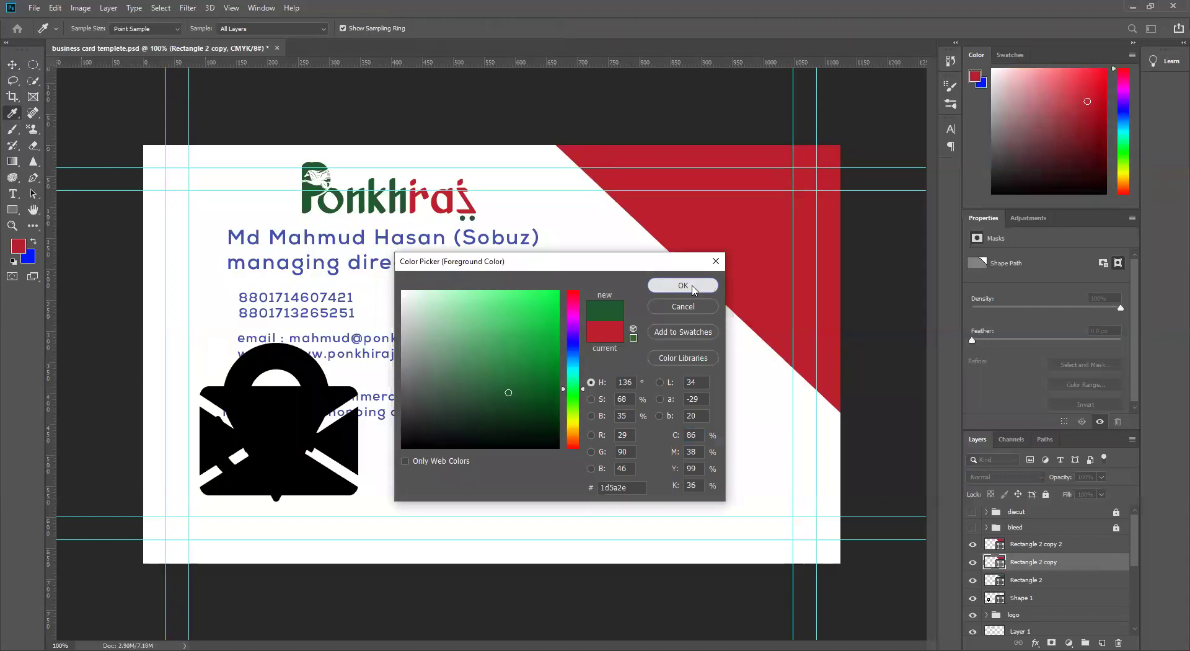
left_click(692, 288)
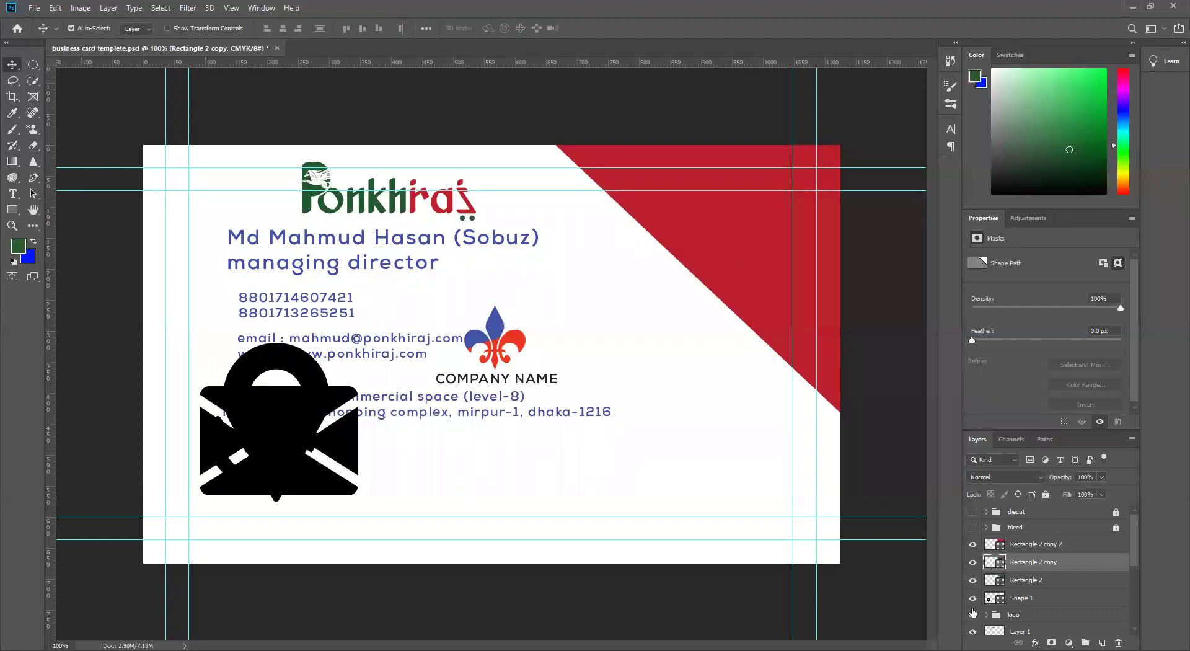
left_click(974, 545)
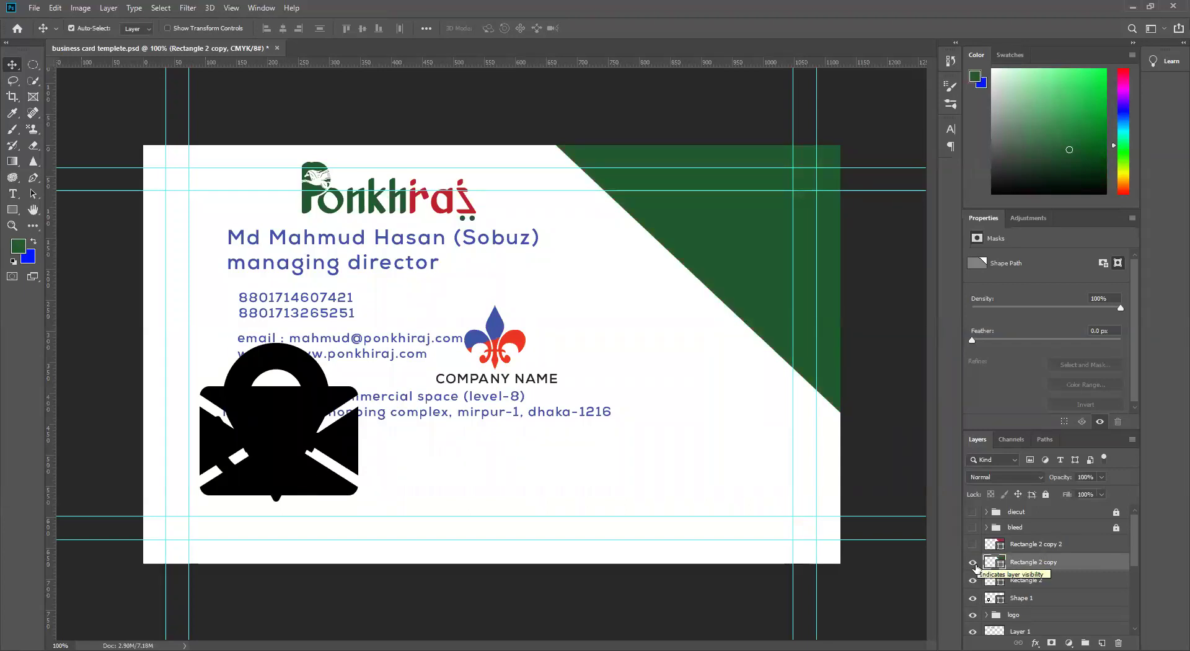
left_click(972, 562)
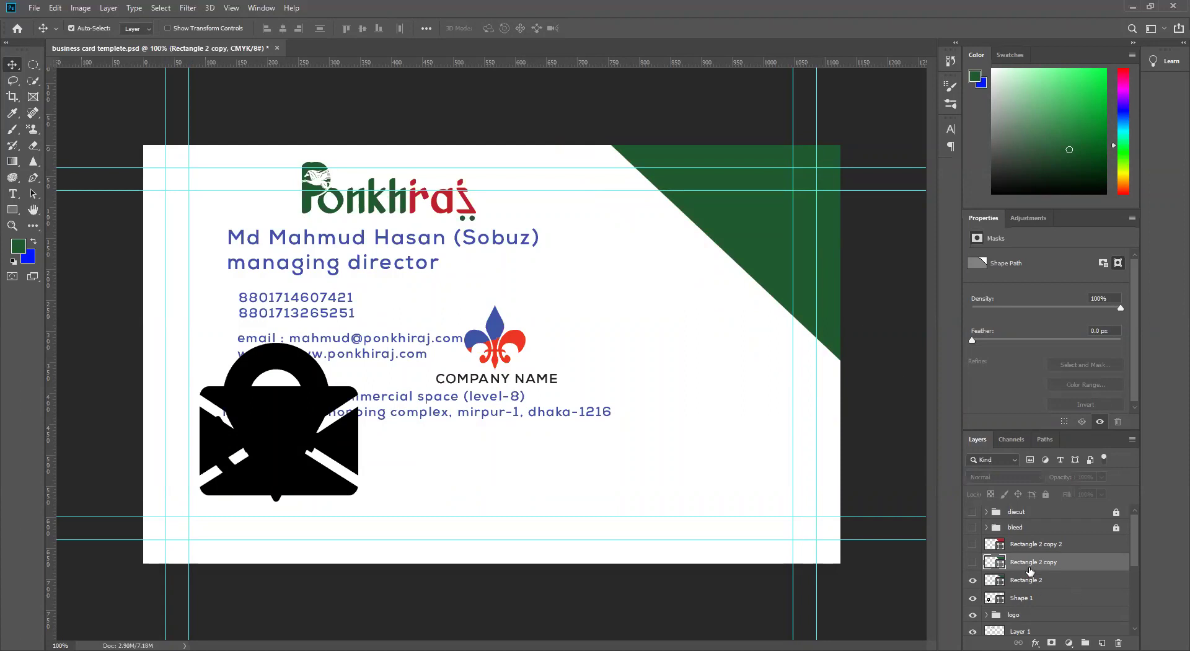
left_click(973, 544)
left_click(973, 562)
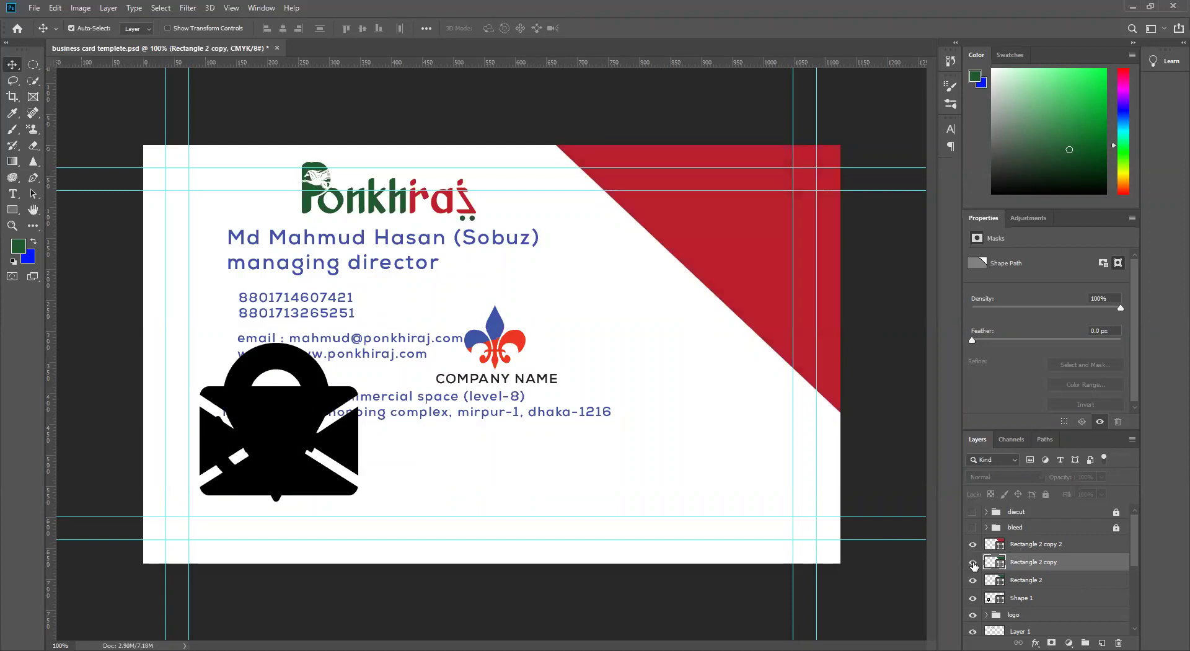
Shift the red rectangle right to expose a green strip, and subtract it from the green copy beneath, leaving a diagonal stripe.
left_click(1077, 546)
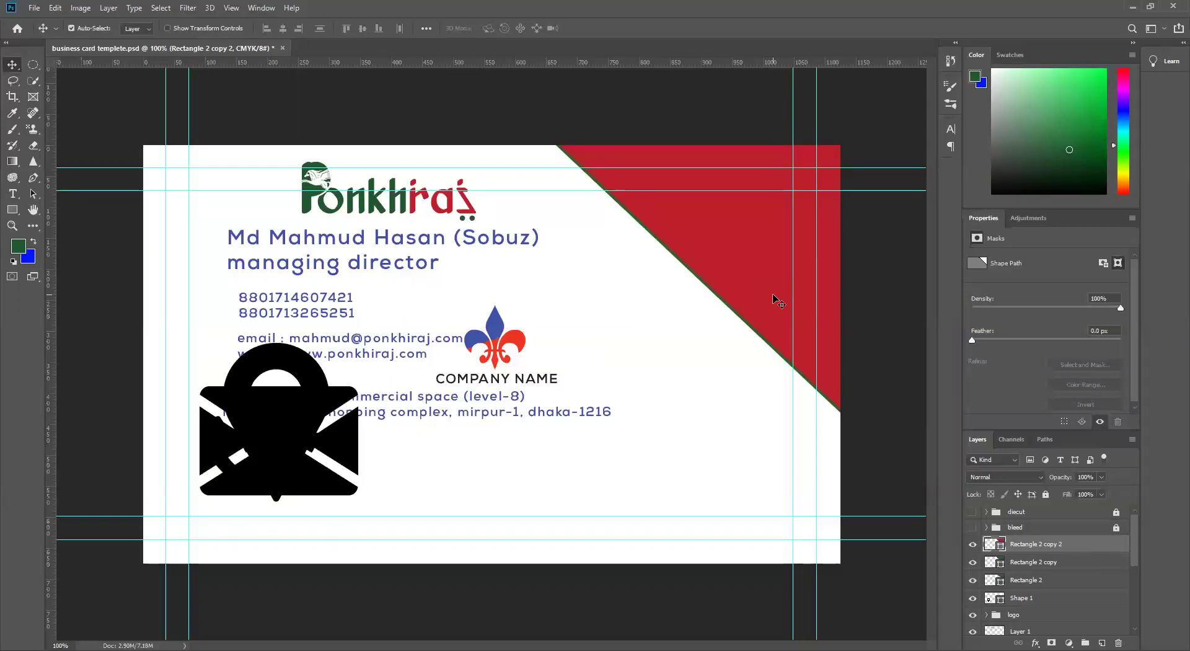
key("shift+Right")
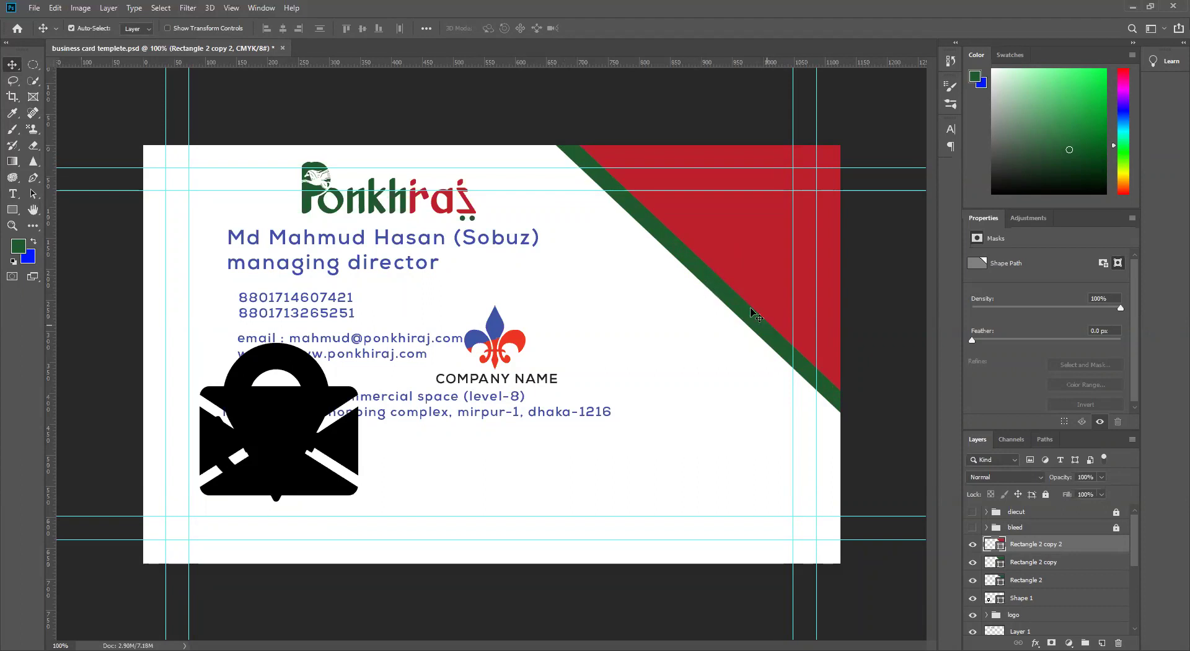
left_click(1074, 562, "shift")
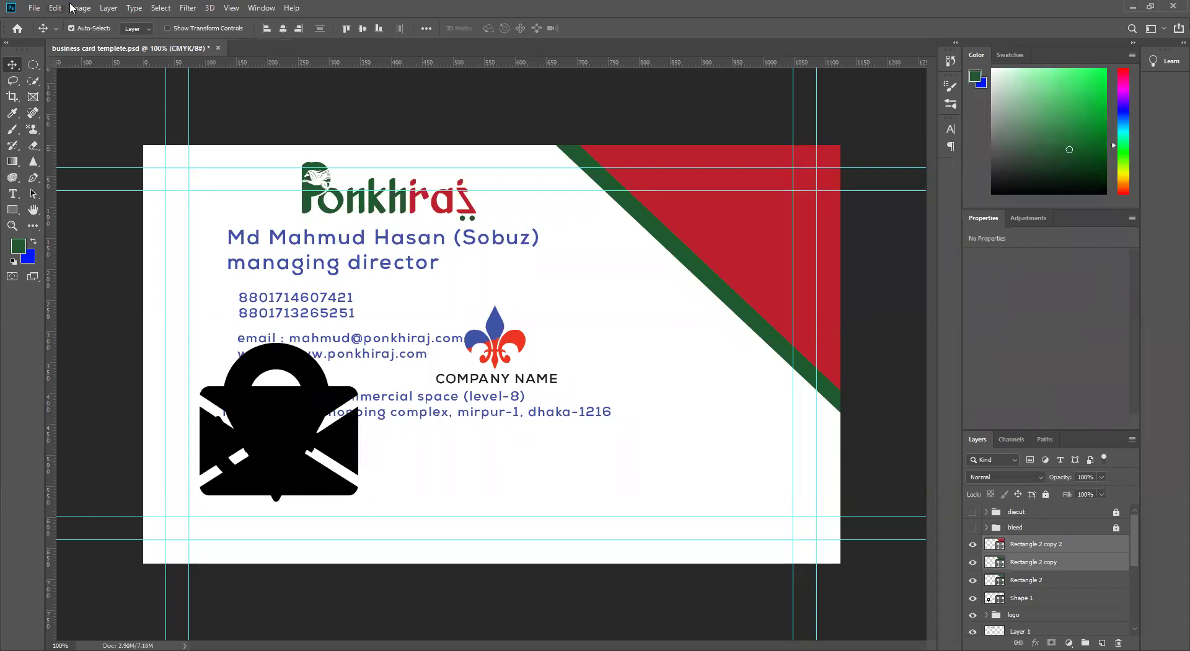
left_click(109, 9)
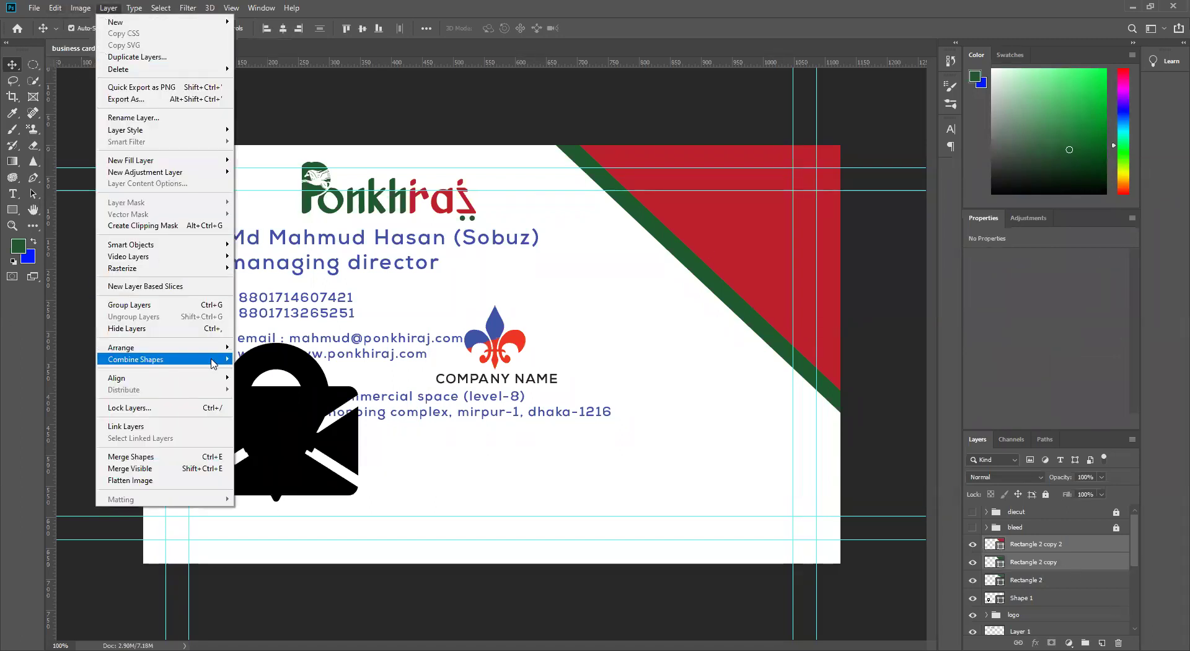
mouse_move(214, 361)
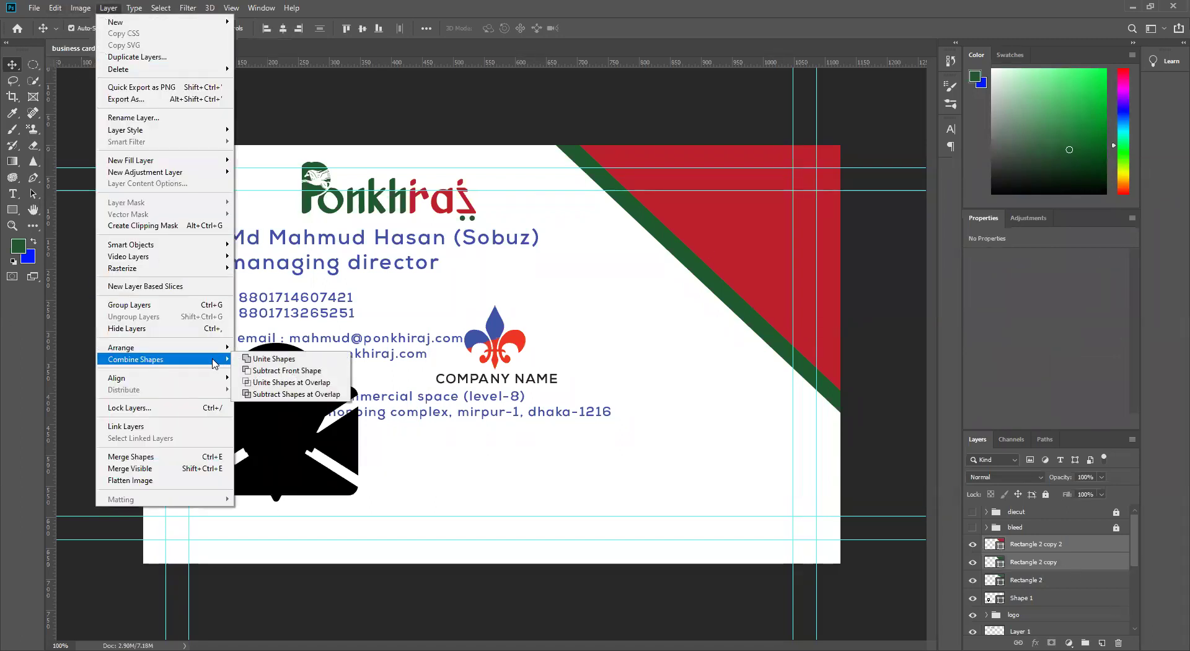
left_click(287, 372)
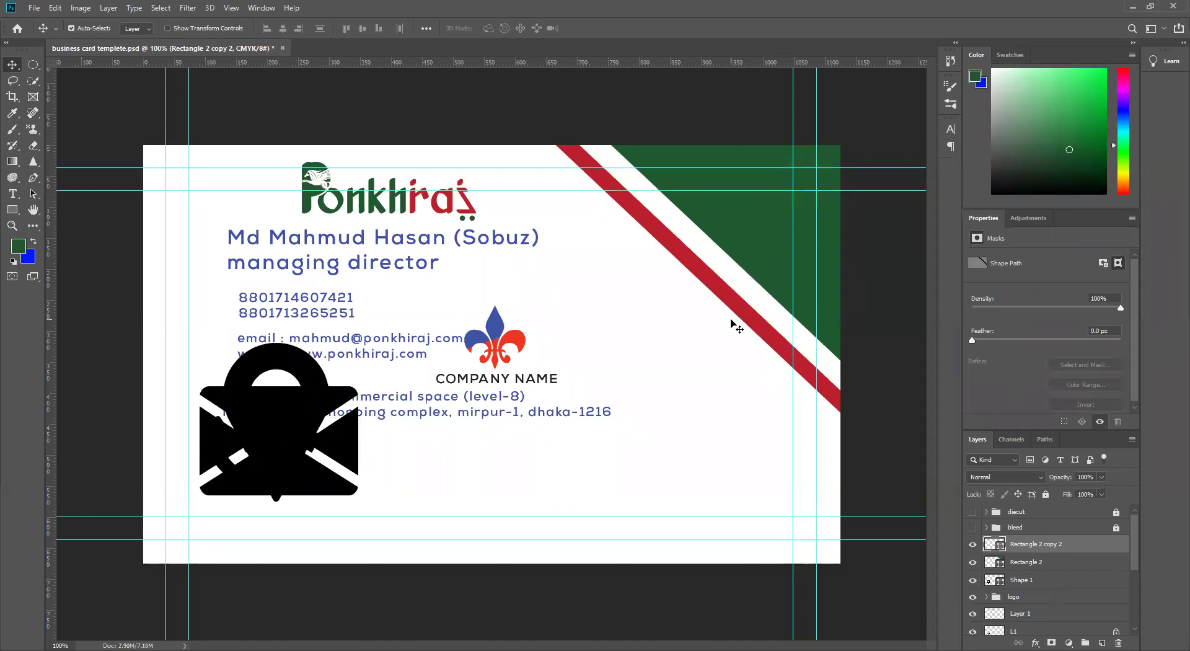
Move the red stripe up to a narrow gap from the green corner, and duplicate it about 22 px left and 34 px down.
key("Up")
key("Up")
key("Up")
key("Up")
key("Up")
key("Up")
key("Up")
key("Up")
key("Up")
key("Up")
key("Up")
key("Up")
key("Up")
key("Up")
key("Up")
key("Up")
key("Up")
key("Up")
key("Up")
key("Up")
key("Up")
key("Up")
key("Up")
key("Up")
key("Up")
key("Up")
key("Up")
key("Up")
key("Up")
key("Up")
key("Up")
key("Up")
key("Up")
key("Up")
key("Up")
key("Up")
key("Up")
key("Up")
key("Up")
key("Up")
key("Up")
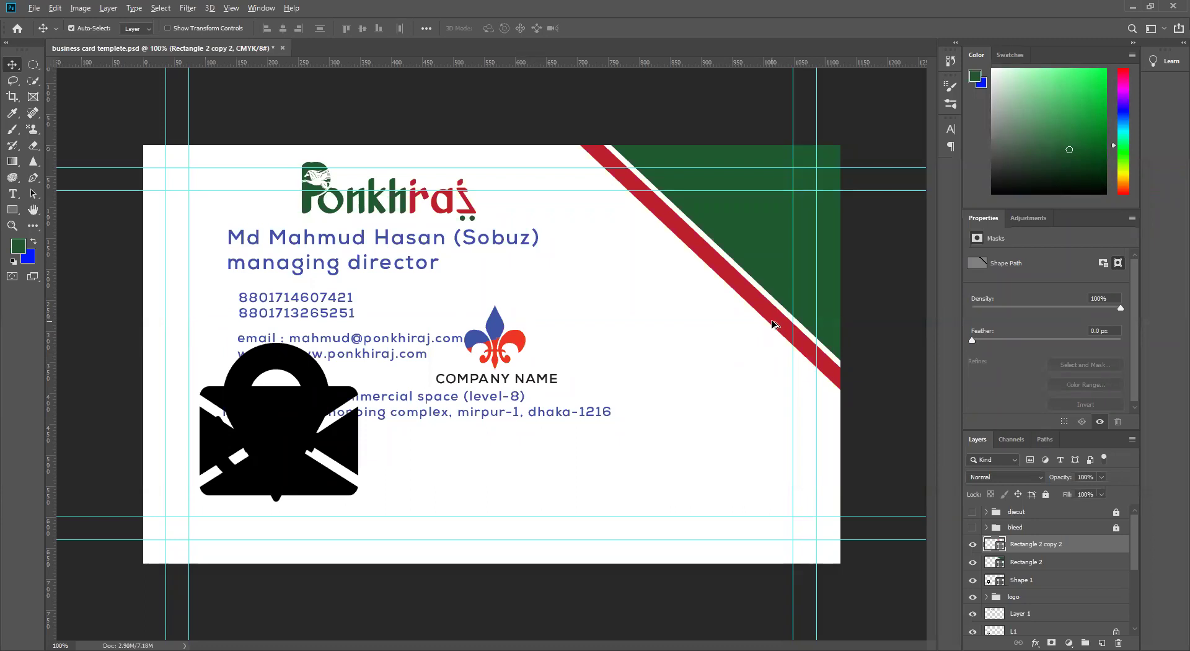
left_click_drag(774, 326, 762, 344)
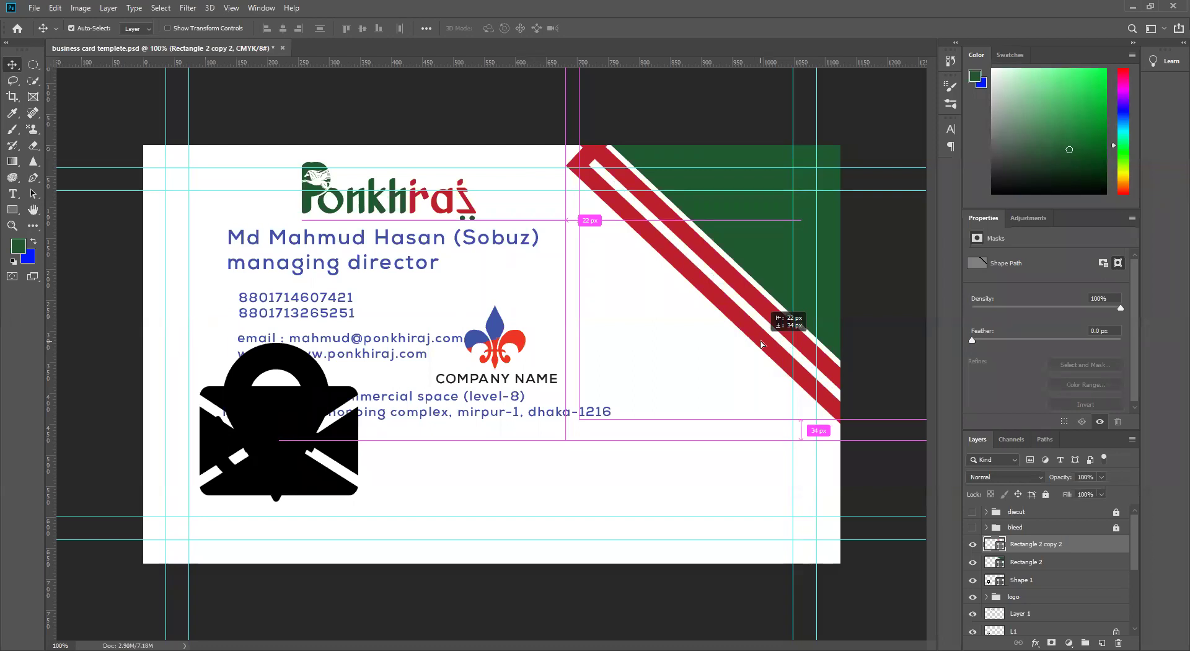
left_click_drag(762, 344, 762, 344)
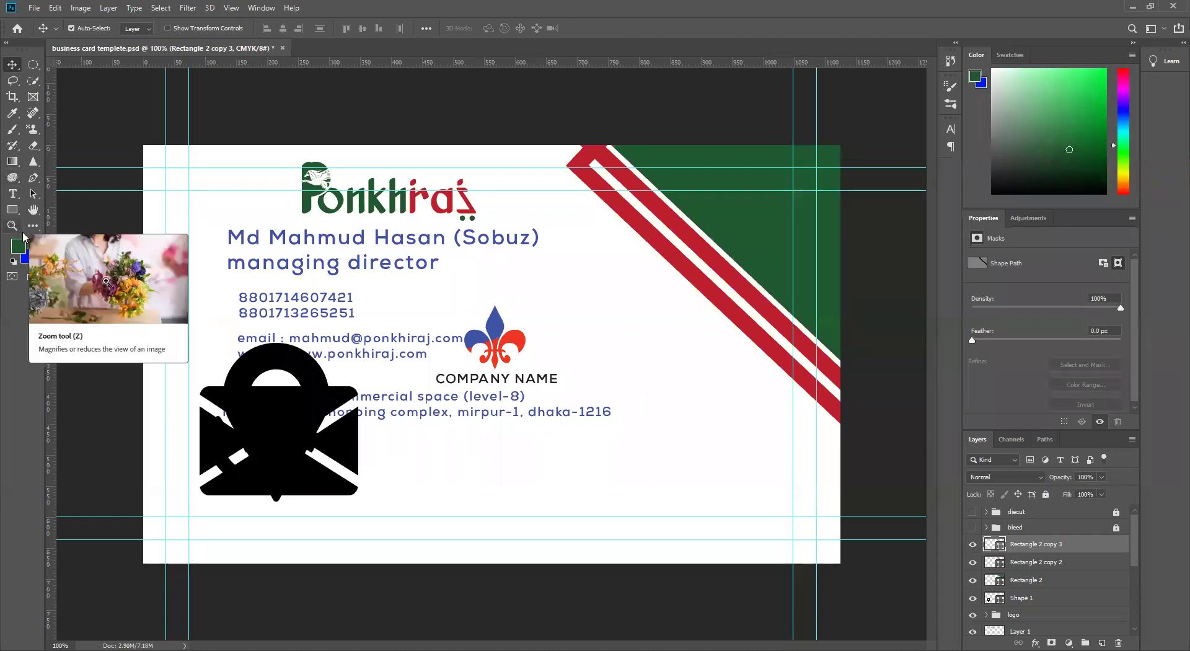
Draw a green rectangle 627 × 344 px directly above the Rectangle 2 layer, at X 390 px and Y 246 px.
left_click(742, 218)
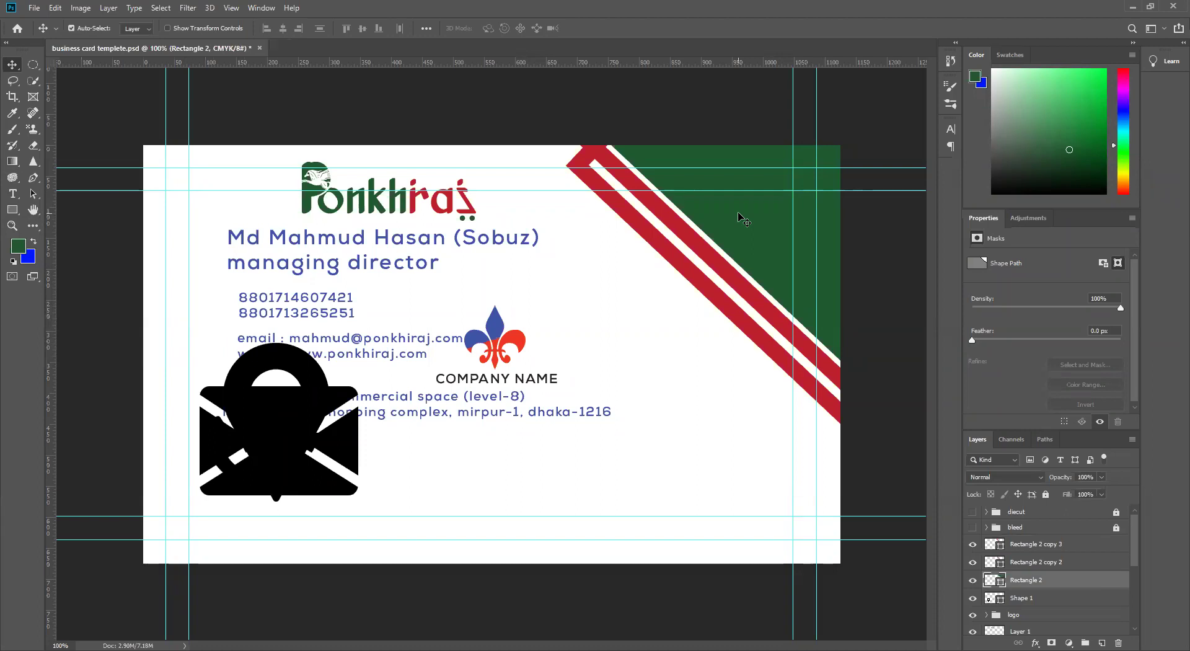
left_click(13, 209)
left_click_drag(385, 300, 773, 512)
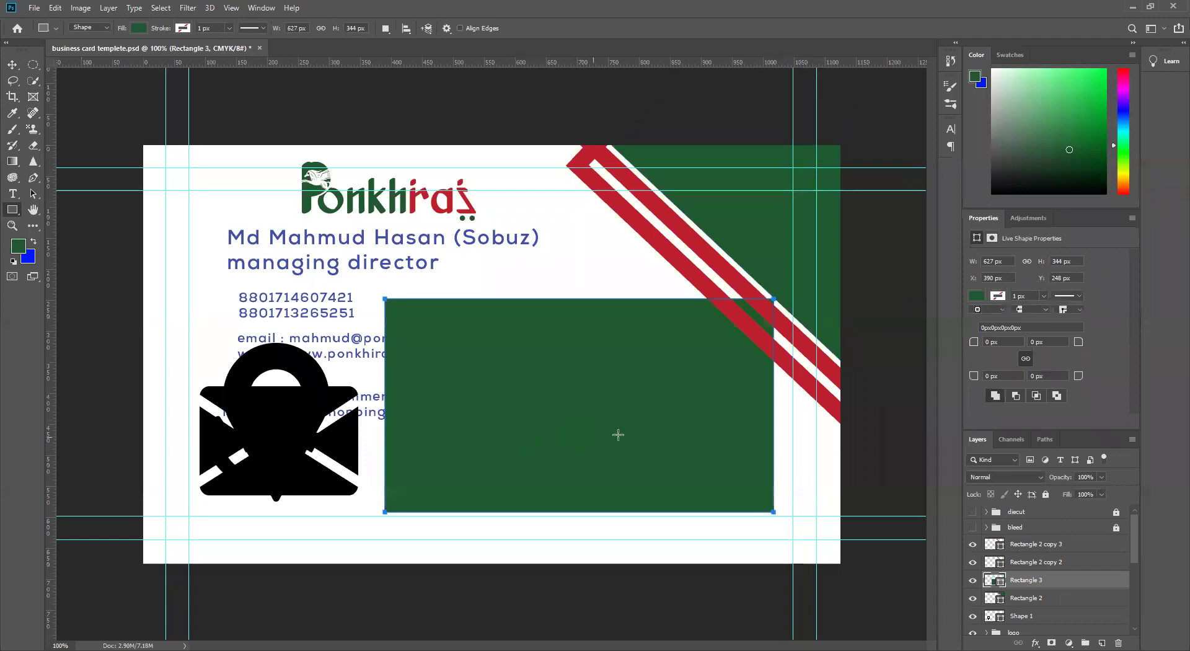
left_click(12, 64)
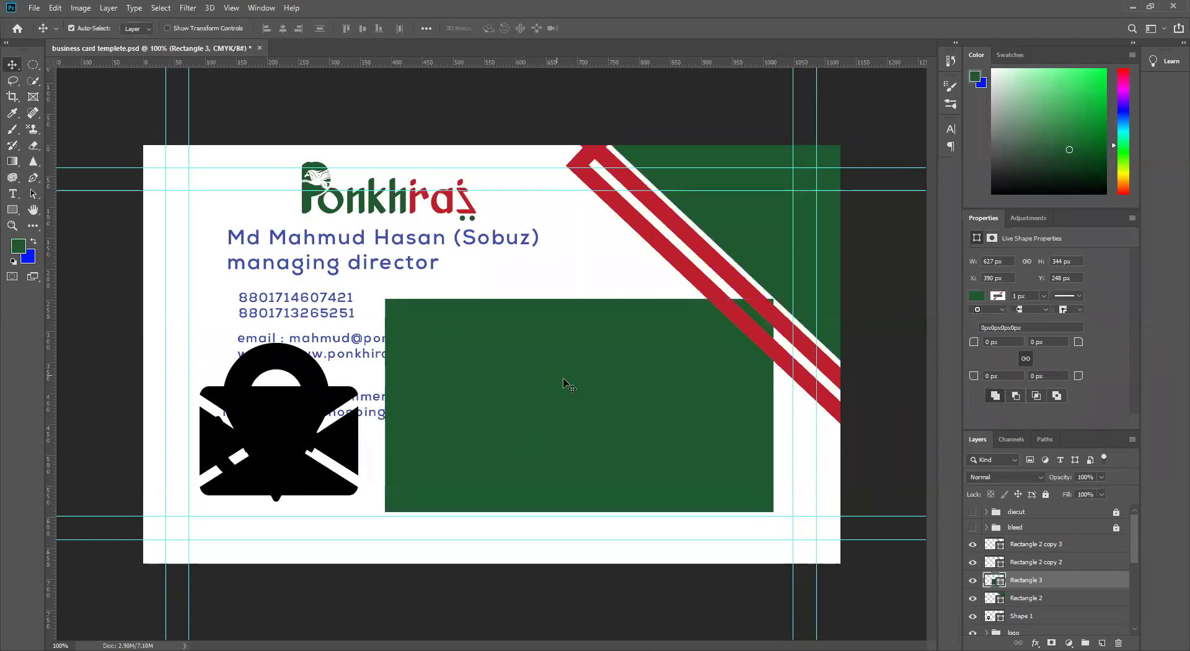
Rotate the new green rectangle 45° and move it over the card's top-right corner beneath the red stripes.
key("ctrl+t")
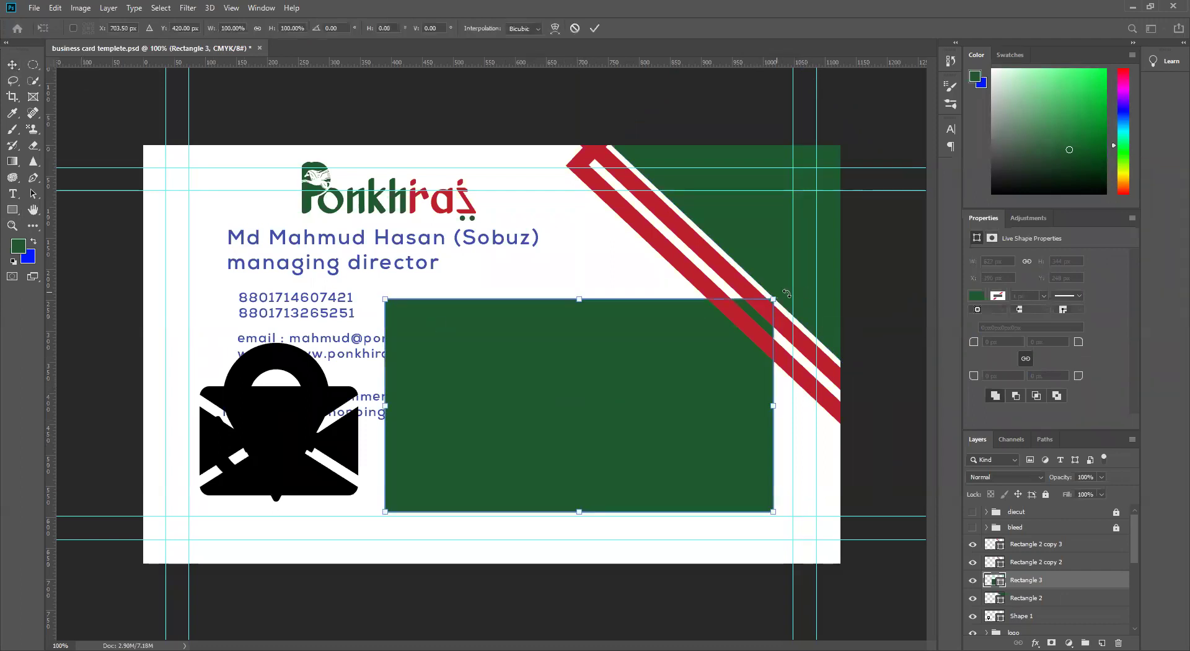
left_click_drag(785, 292, 871, 518)
left_click_drag(614, 411, 790, 254)
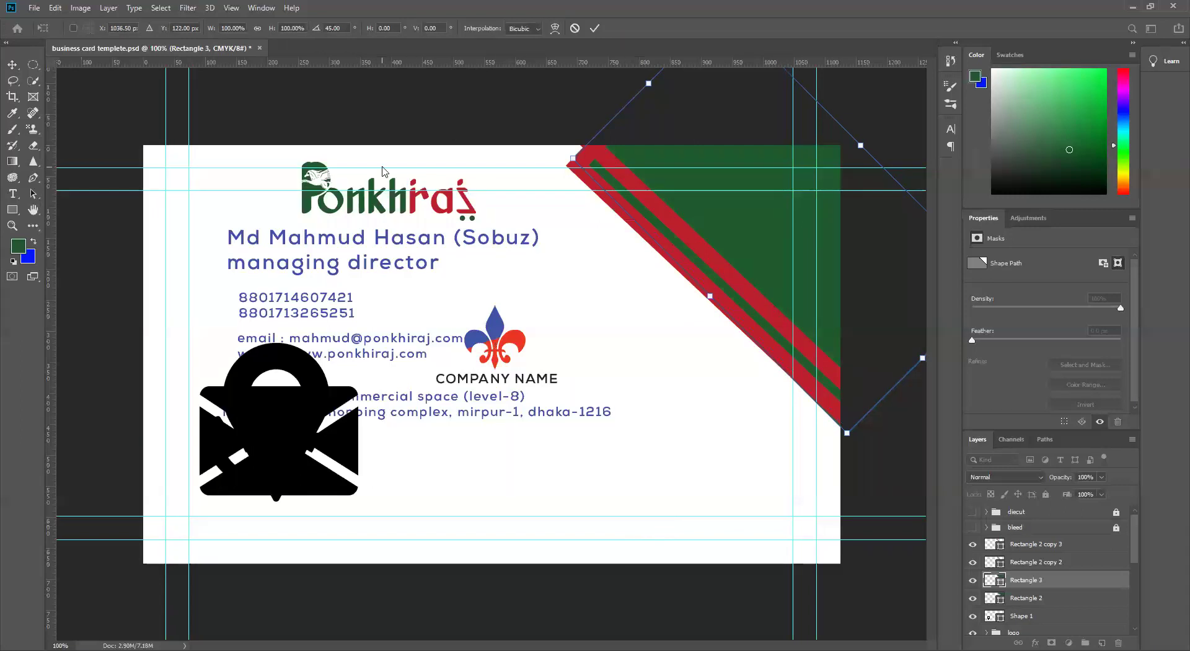
left_click(595, 28)
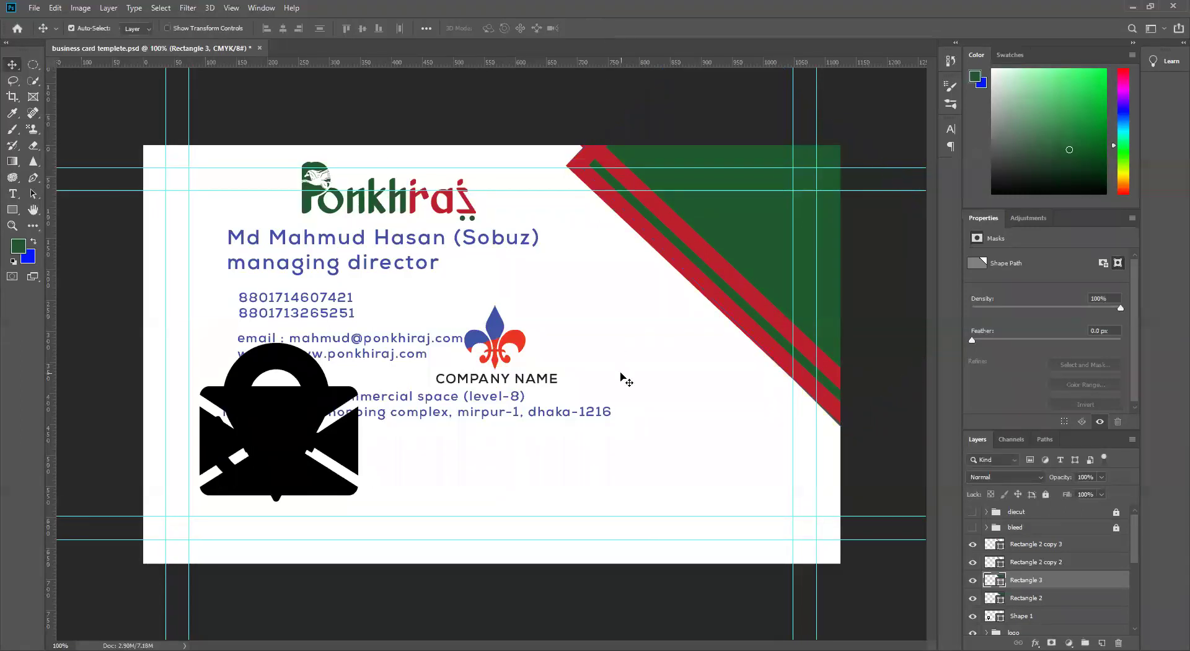
Bring the Rectangle 3 layer above both stripe copies and rotate it by -1.97° to run parallel with the red stripe.
key("ctrl")
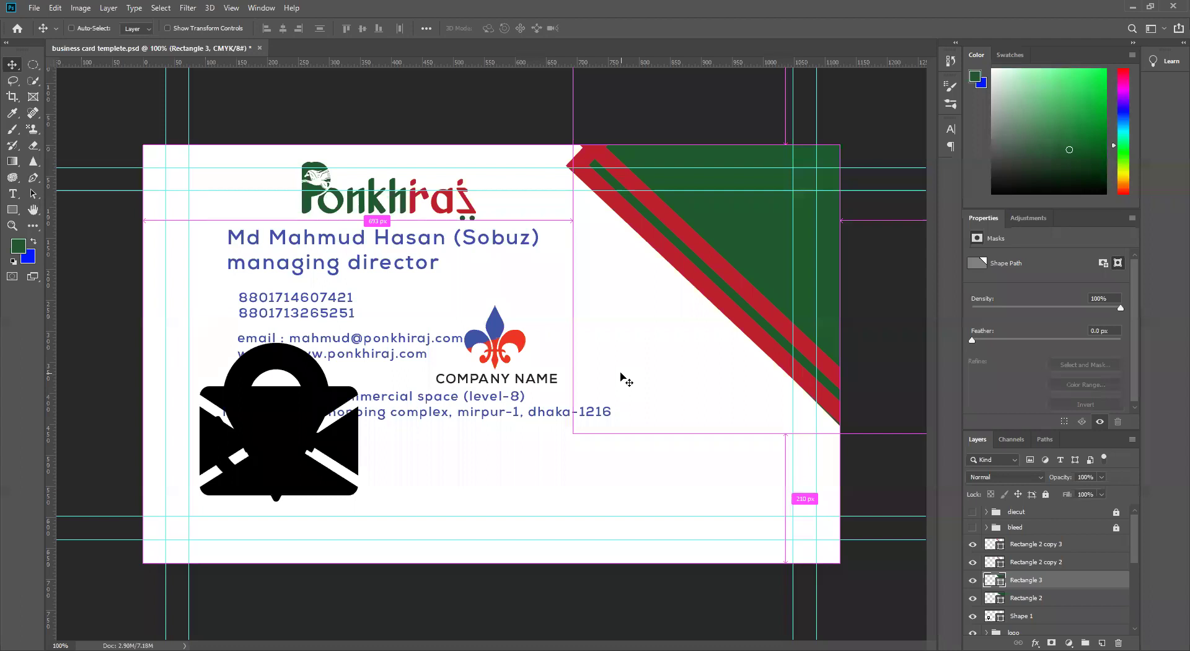
key("ctrl+bracketright")
key("ctrl+bracketright")
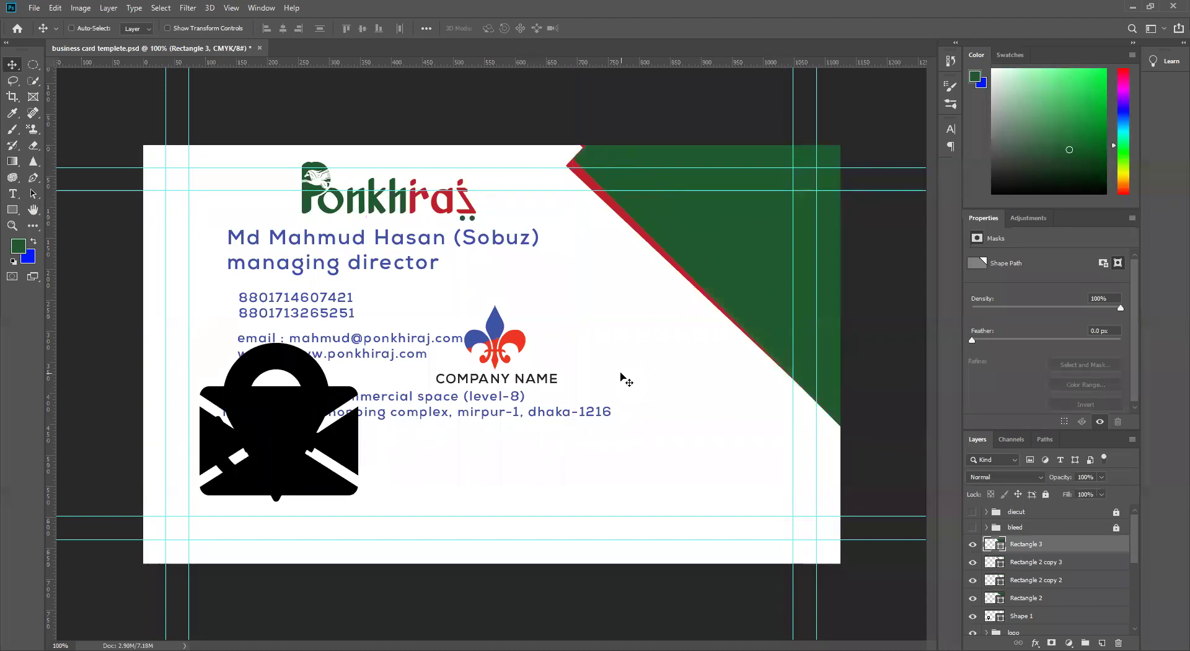
key("ctrl")
key("ctrl+t")
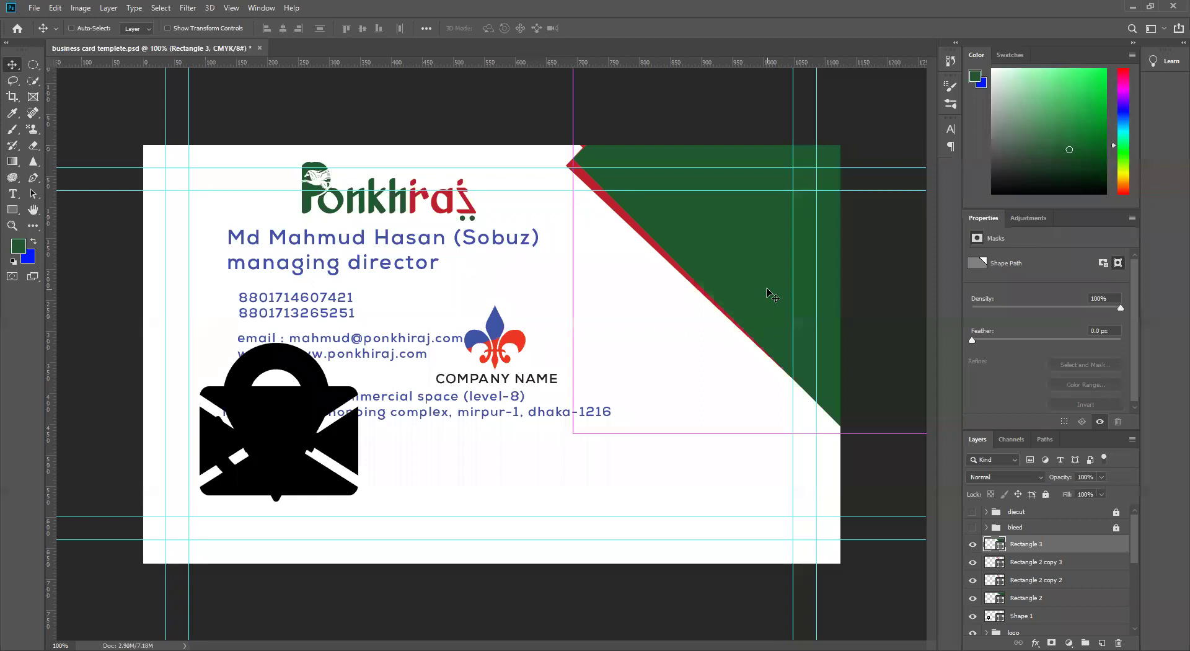
left_click_drag(569, 443, 576, 454)
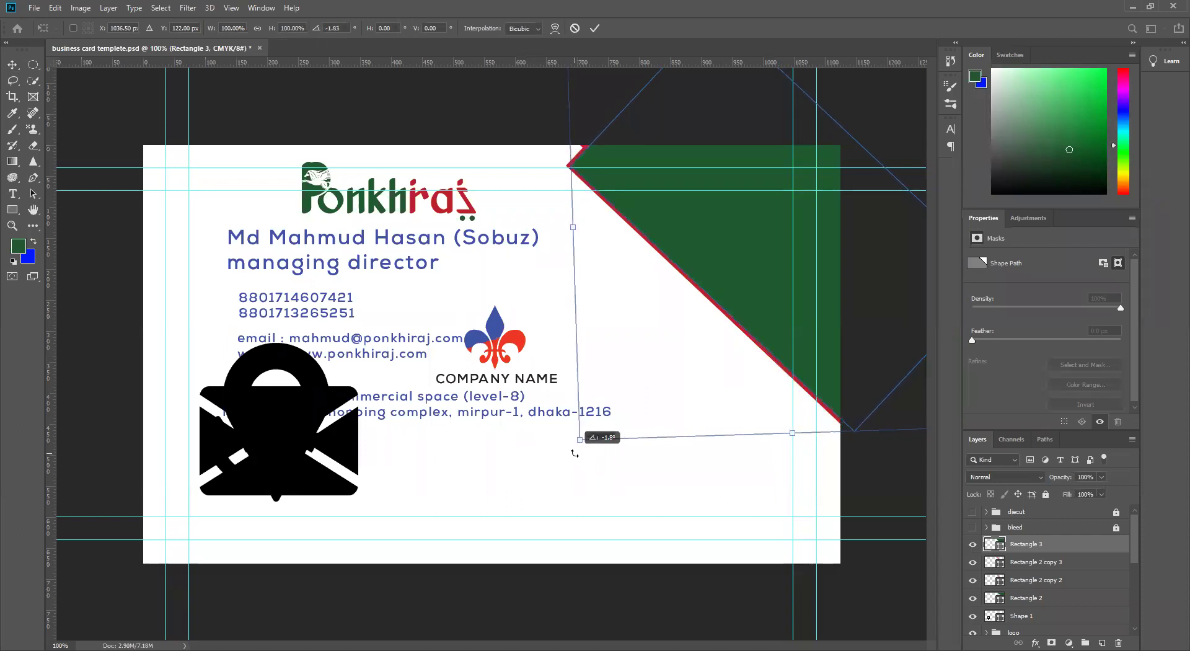
left_click_drag(575, 454, 573, 456)
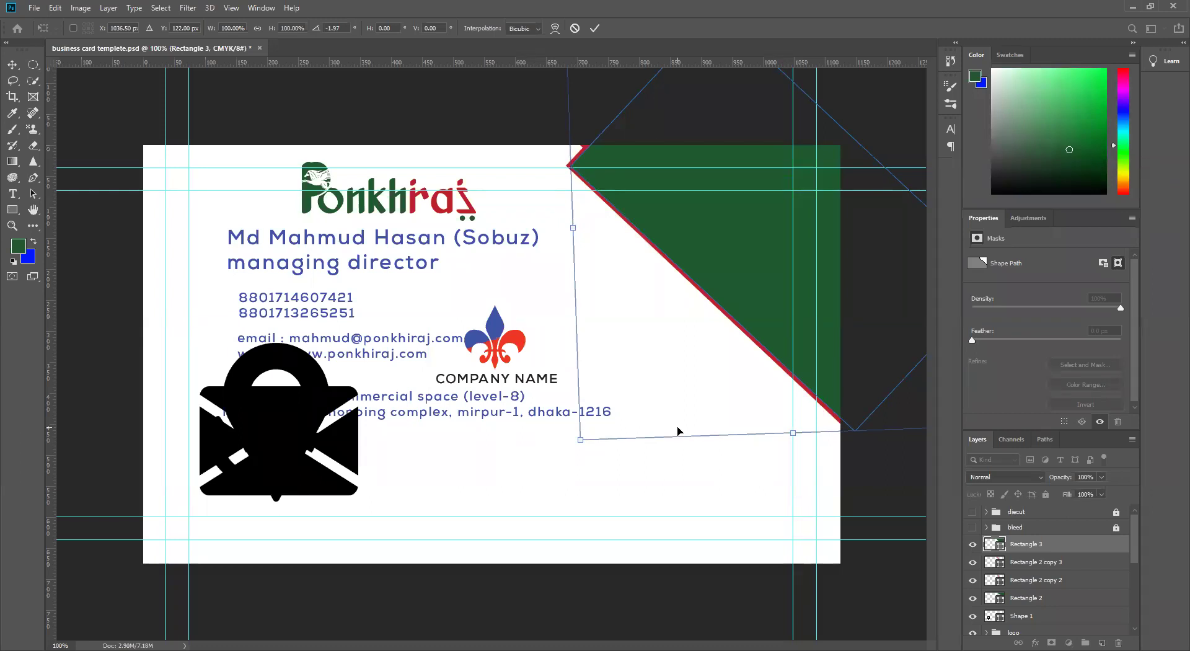
Nudge the rotated green rectangle right to X 1045.5 px and up to Y 117 px, exposing a narrow red strip.
key("Right")
key("Right")
key("Right")
key("Right")
key("Right")
key("Right")
key("Right")
key("Right")
key("Right")
key("Right")
key("Up")
key("Up")
key("Up")
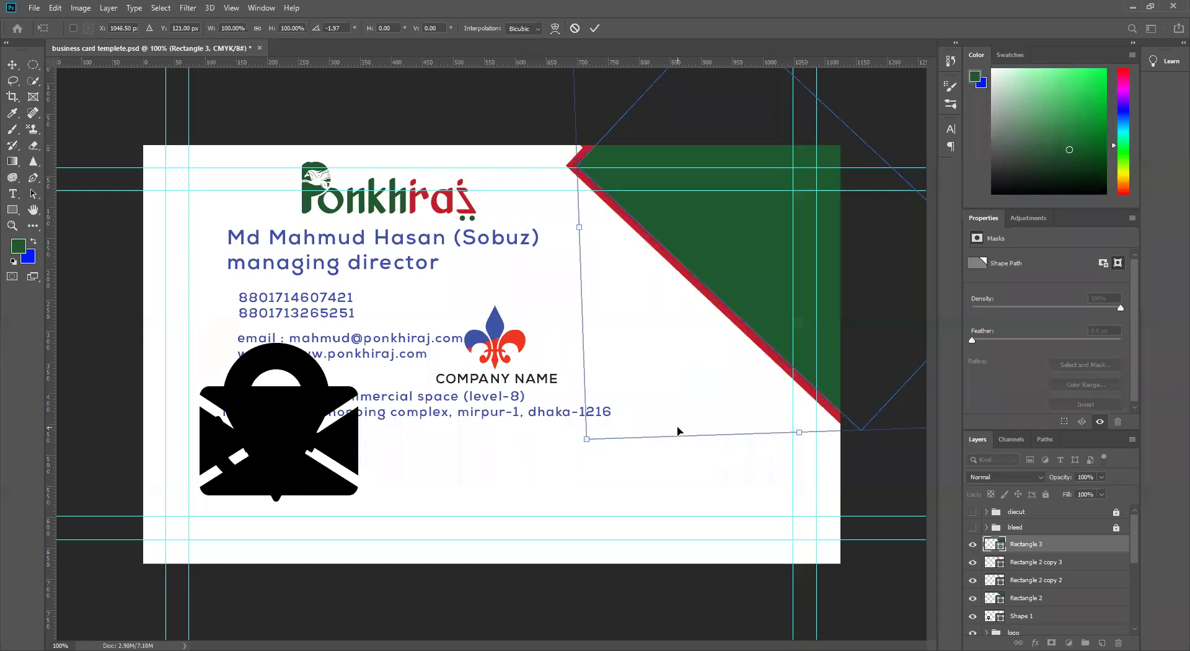
key("Up")
key("Left")
key("Up")
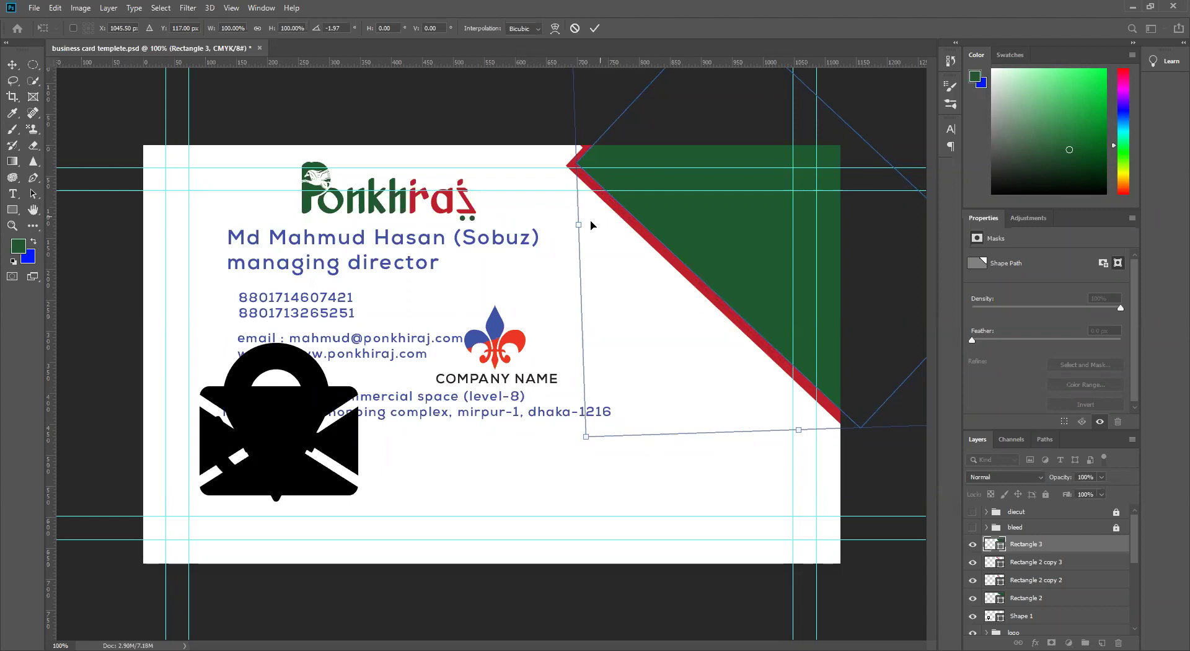
Enlarge the green rectangle to 117.75% and shift it to X 1057.5 px, Y 88 px, leaving a thin red strip uncovered along its edge.
left_click_drag(575, 225, 542, 226)
key("ctrl+z")
key("Up")
key("Up")
key("Up")
key("Up")
key("Up")
key("Up")
key("Up")
key("Up")
key("Up")
key("Up")
key("Up")
key("Up")
key("Up")
key("Up")
key("Up")
key("Up")
key("Up")
key("Up")
key("Up")
key("Up")
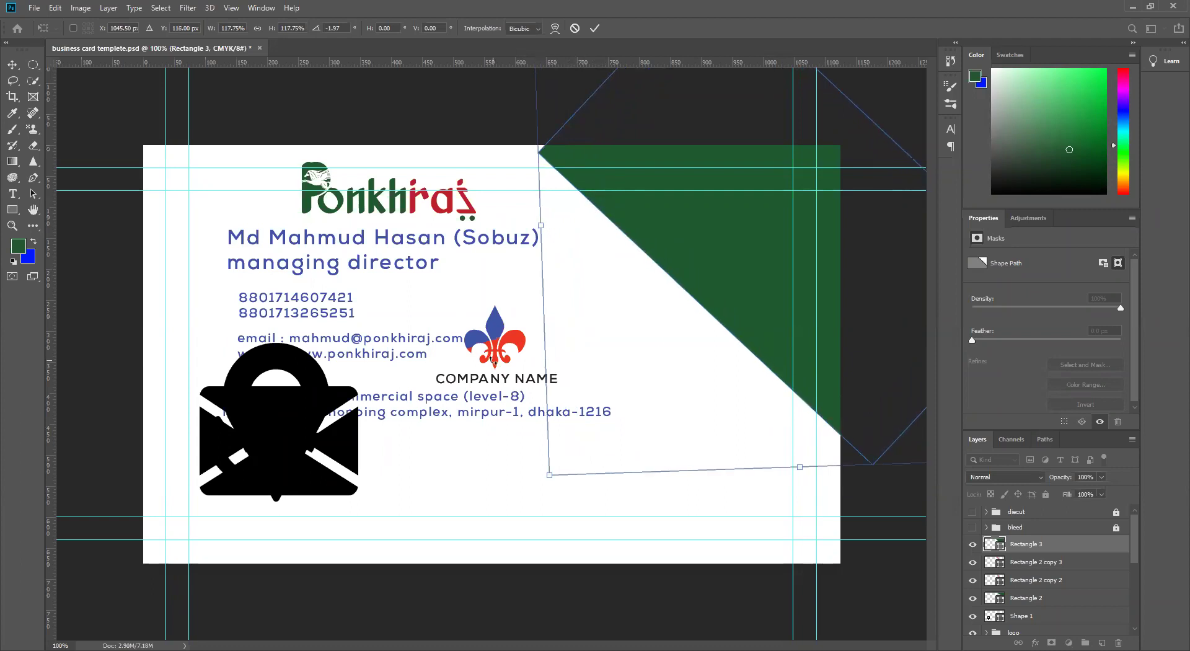
key("Right")
key("Right")
key("Right")
key("Right")
key("Right")
key("Right")
key("Right")
key("Right")
key("Right")
key("Right")
key("Right")
key("Right")
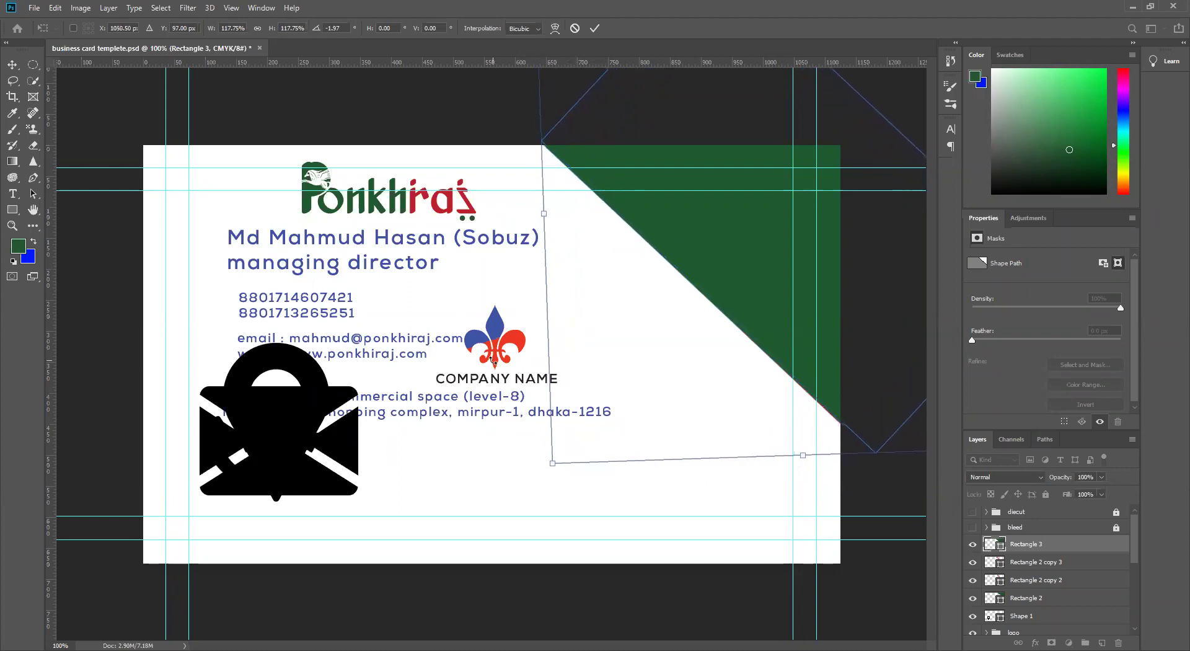
key("Up")
key("Up")
key("Up")
key("Up")
key("Up")
key("Up")
key("Up")
key("Up")
key("Up")
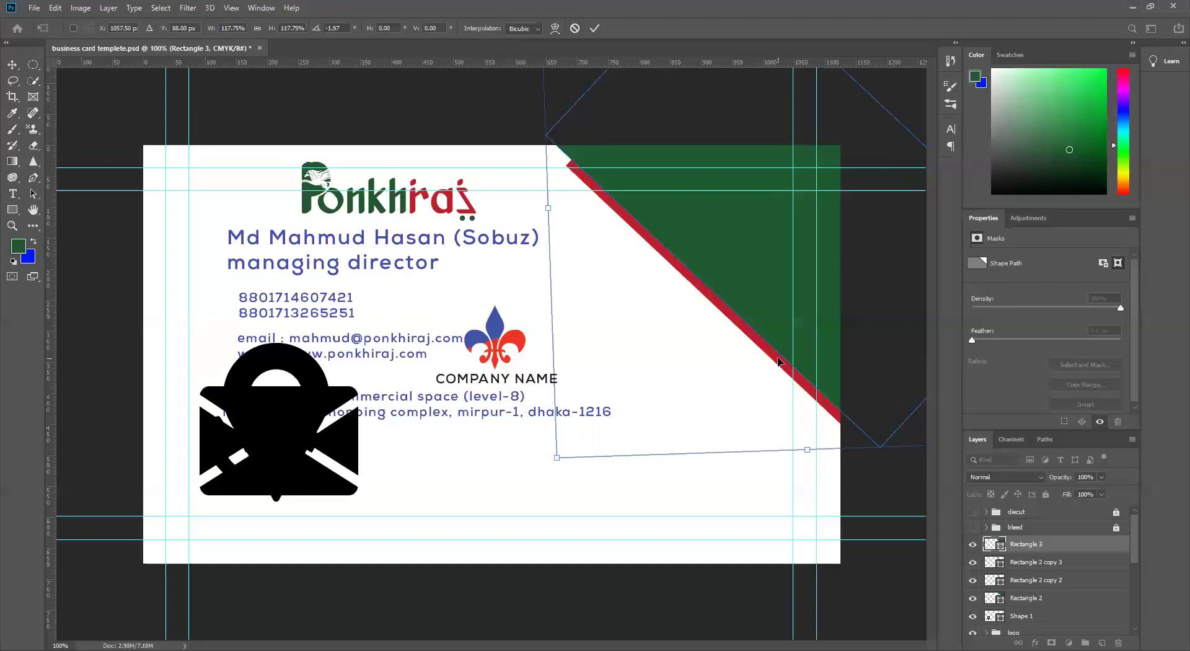
left_click(595, 28)
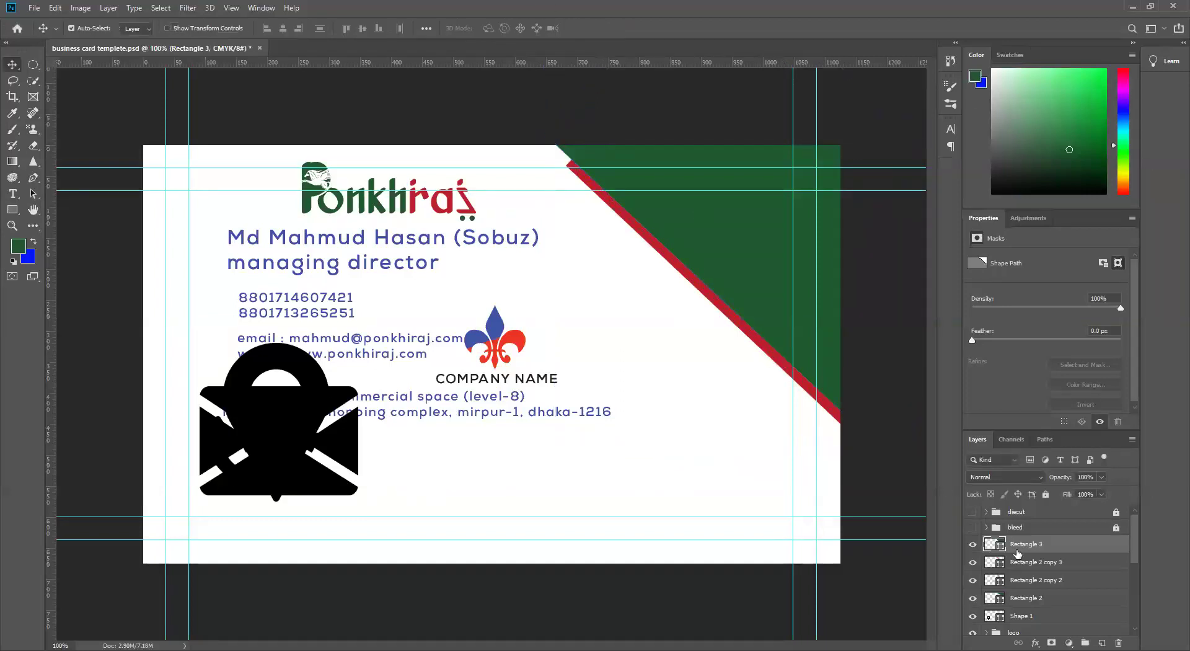
Subtract Rectangle 3 from the Rectangle 2 copy 3 shape beneath it, leaving a thin diagonal stripe.
left_click(986, 561)
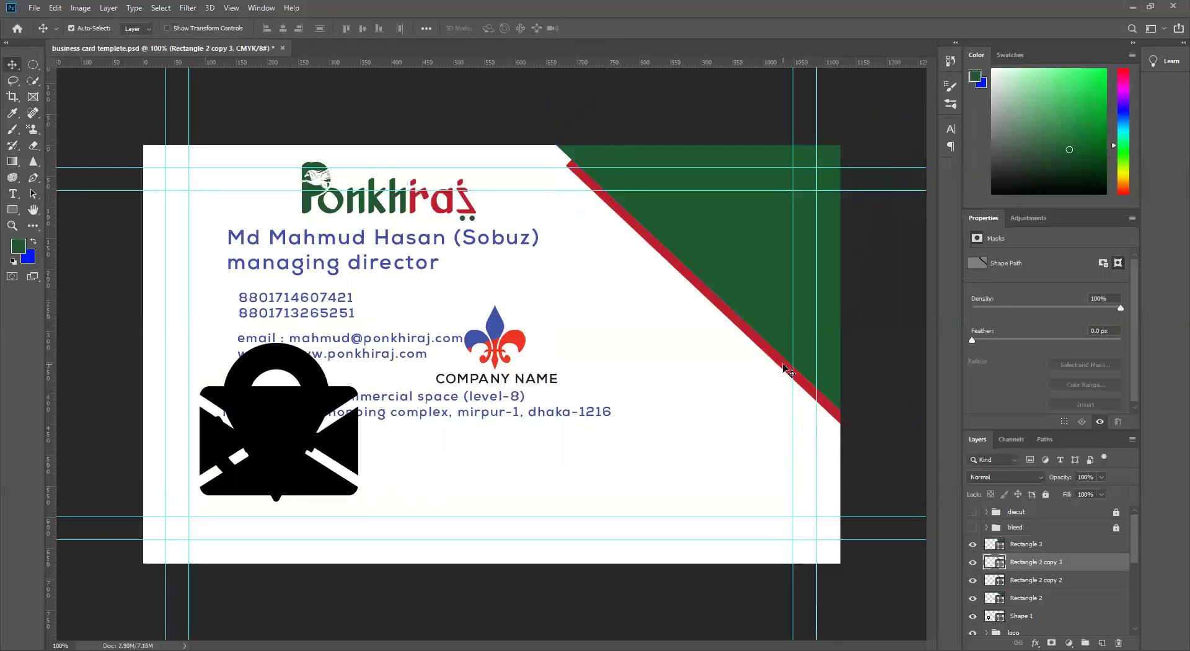
left_click(974, 562)
left_click(974, 563)
left_click(974, 544)
left_click(973, 544)
left_click(973, 545)
left_click(973, 545)
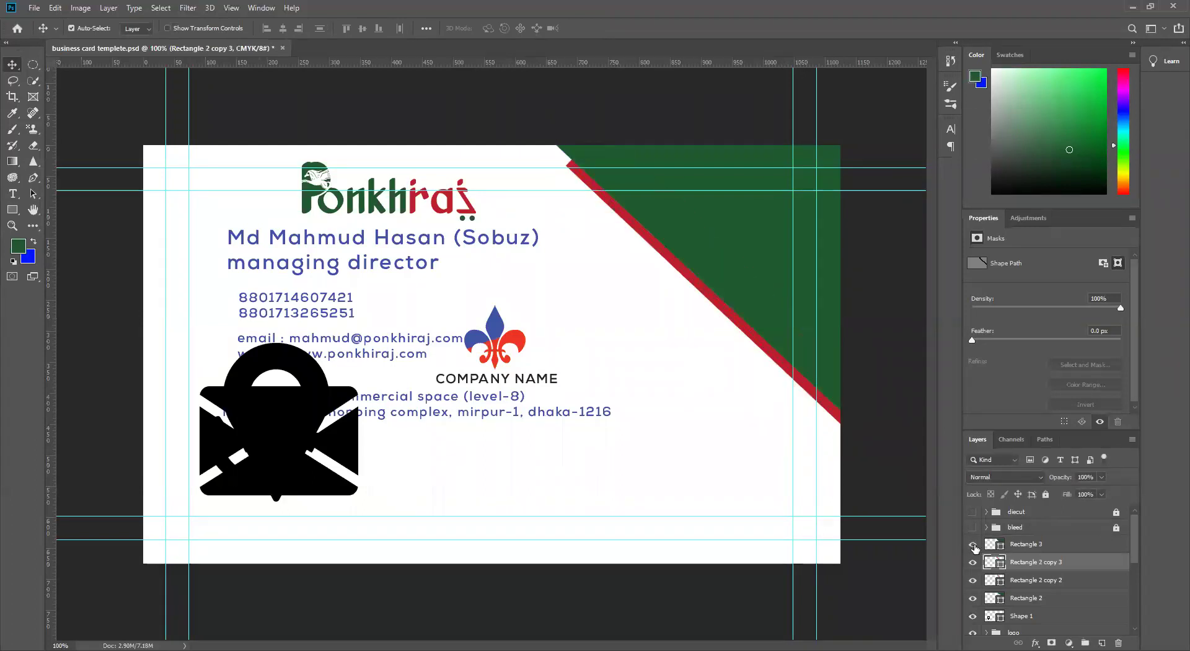
left_click(1054, 546)
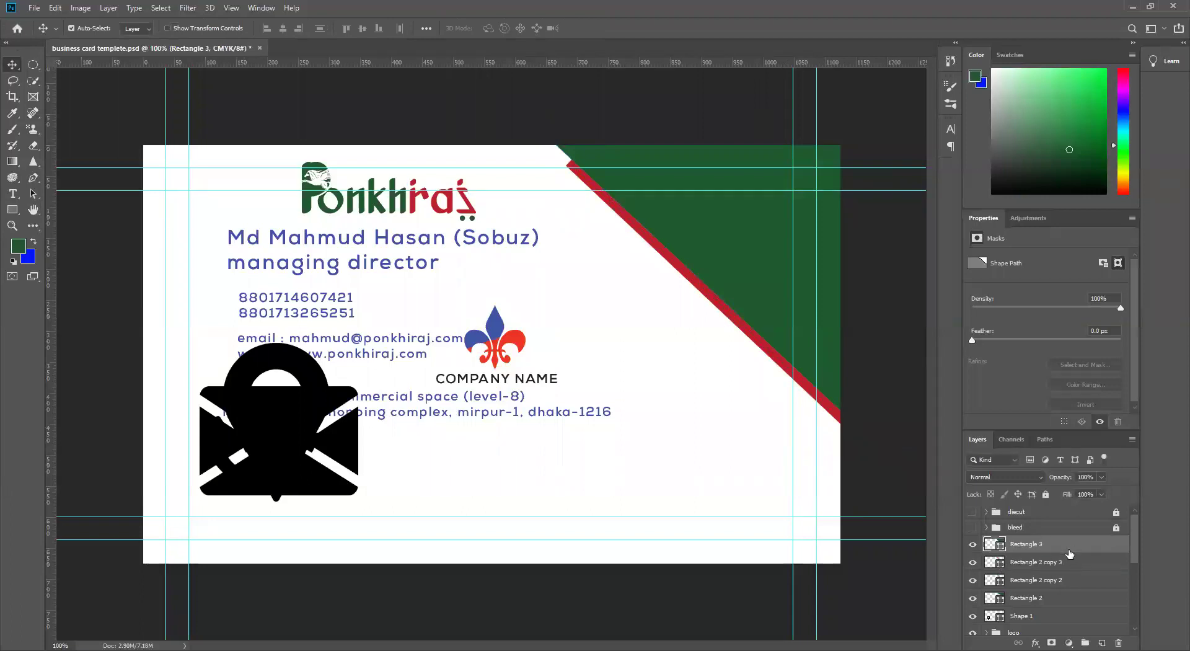
left_click(1041, 562, "shift")
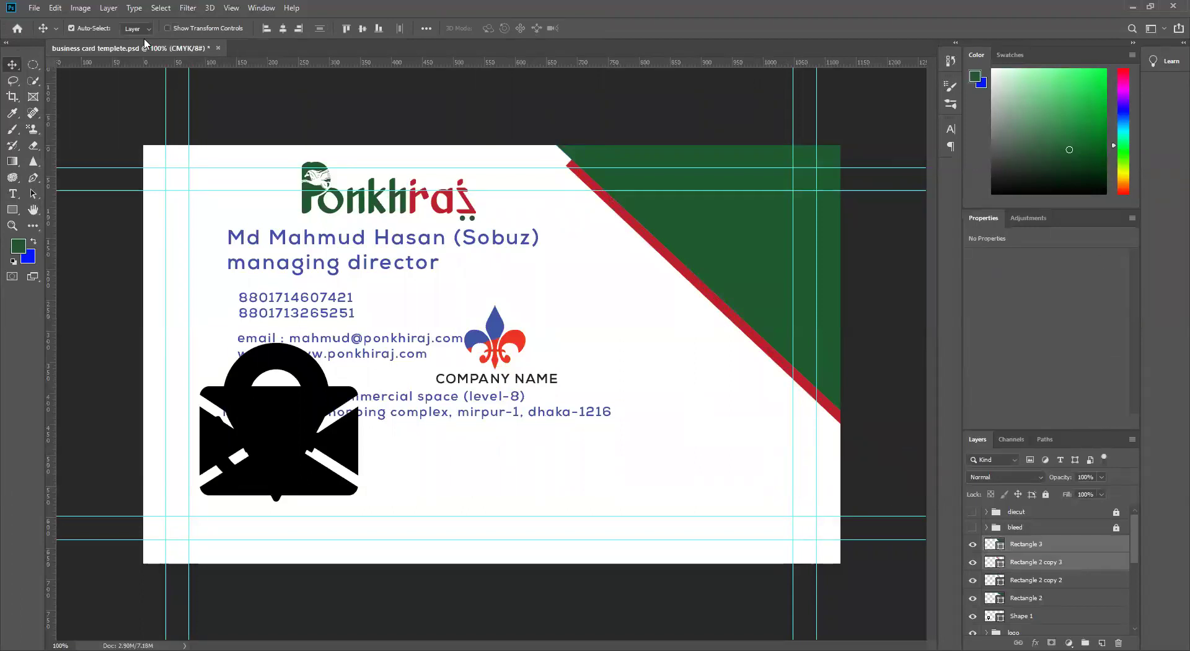
left_click(108, 8)
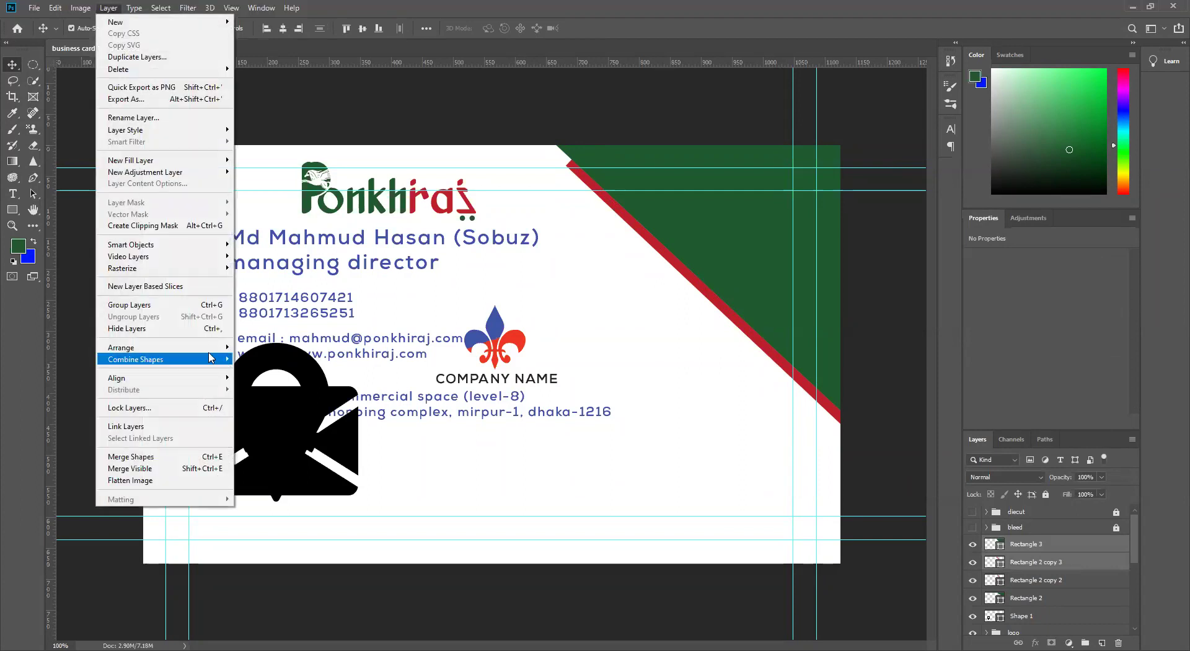
mouse_move(210, 366)
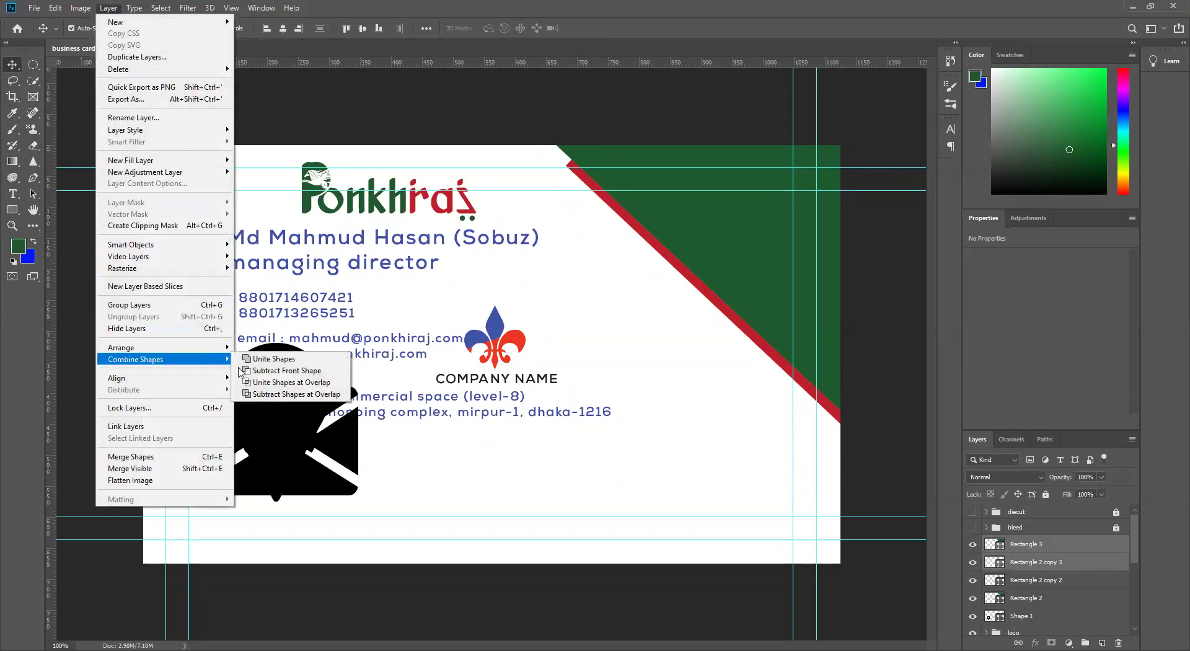
left_click(279, 371)
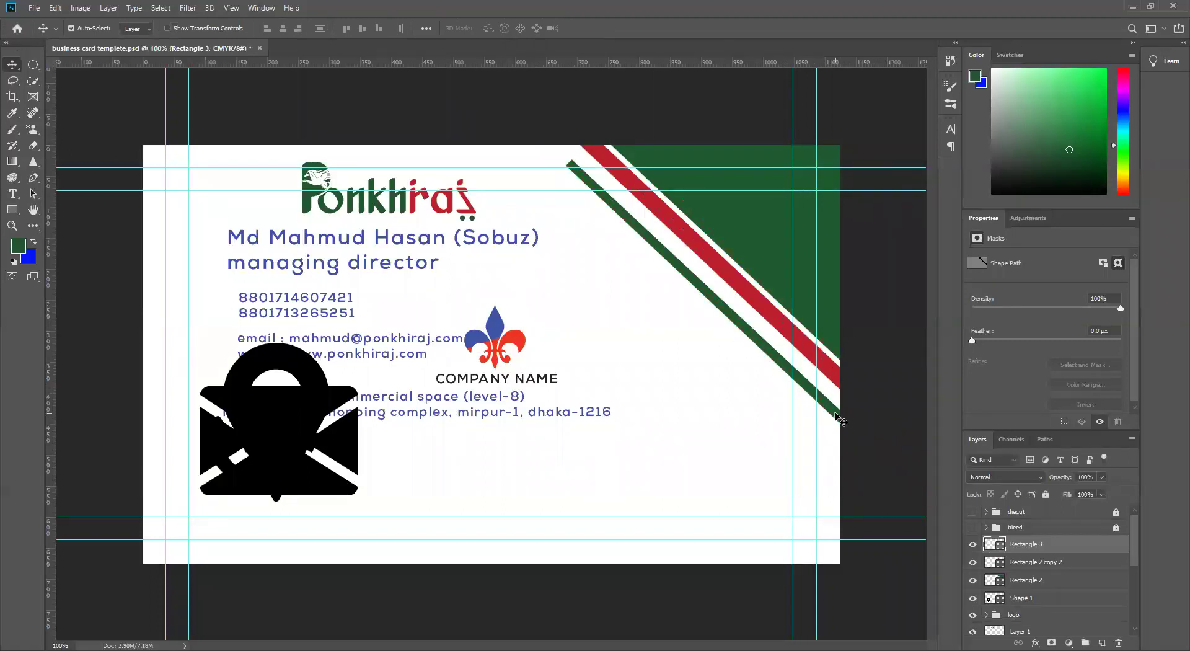
Move the thin green stripe up to a narrow gap from the red stripe.
key("Up")
key("Up")
key("Up")
key("Up")
key("Up")
key("Up")
key("Up")
key("Up")
key("Up")
key("Up")
key("Up")
key("Up")
key("Up")
key("Up")
key("Up")
key("Up")
key("Up")
key("Up")
key("Up")
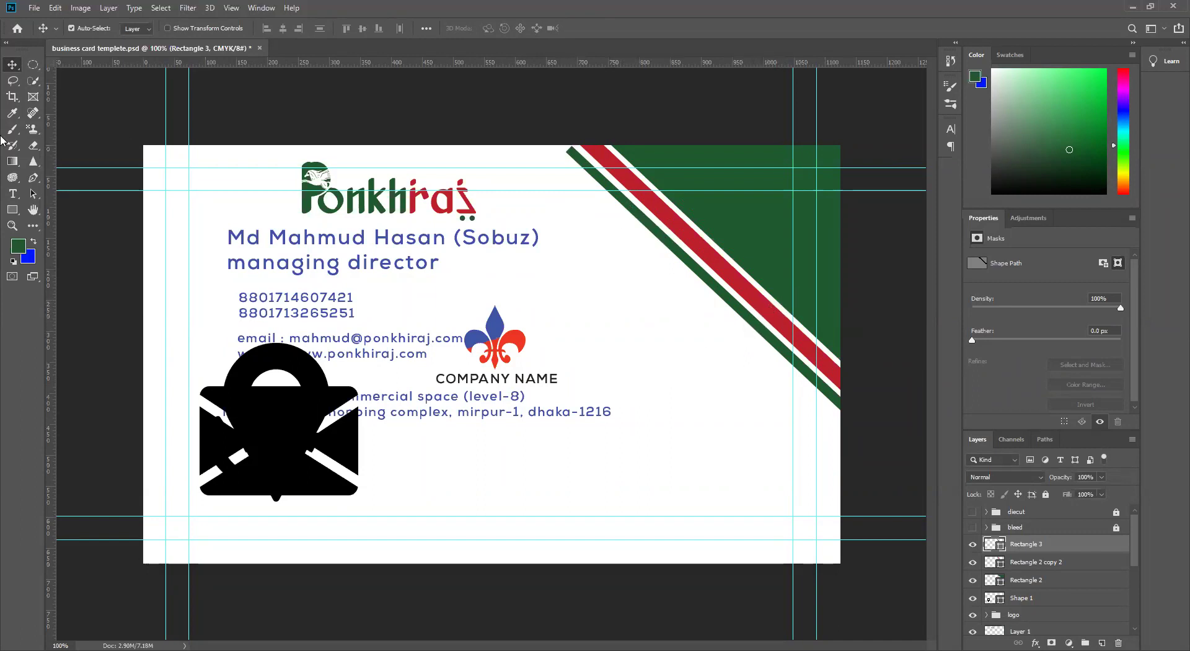
Draw a 1 px slanted line about 181 × 376 px across the diagonal stripes with the Line tool.
left_click(15, 214)
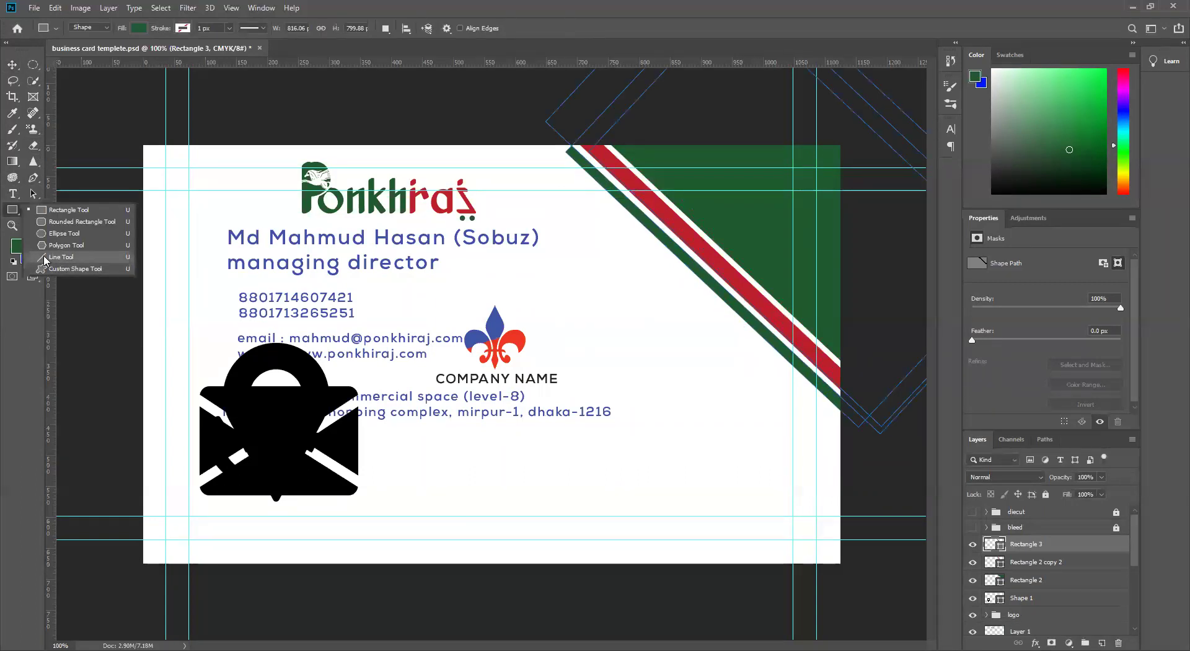
left_click_drag(693, 367, 803, 134)
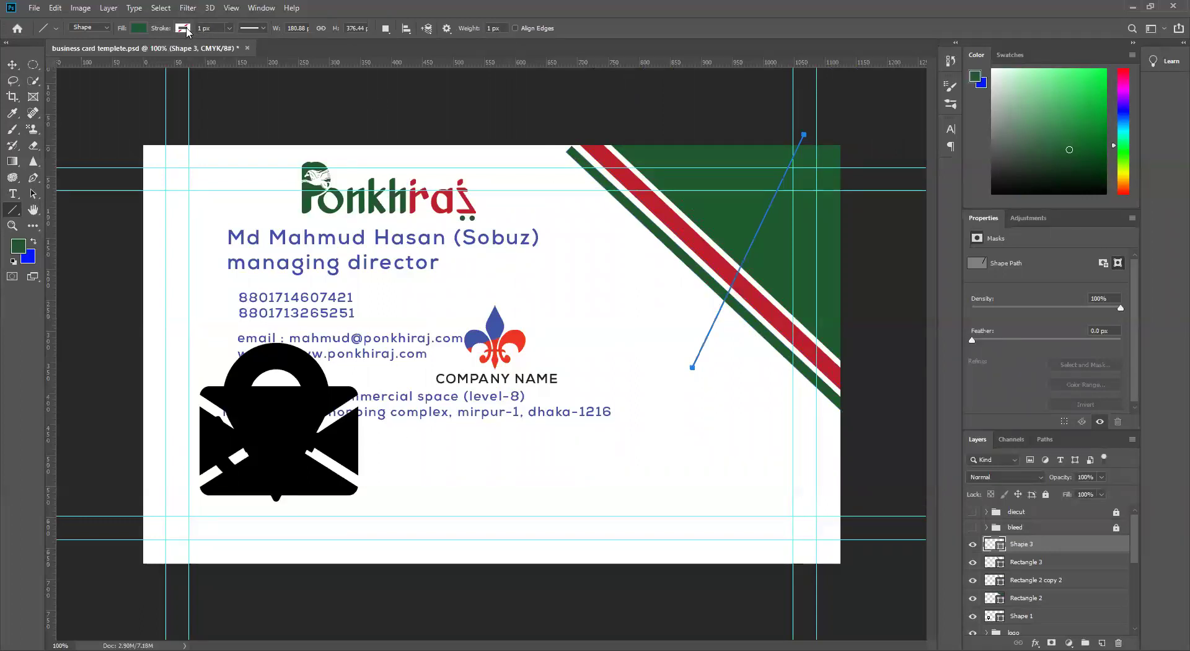
left_click(12, 65)
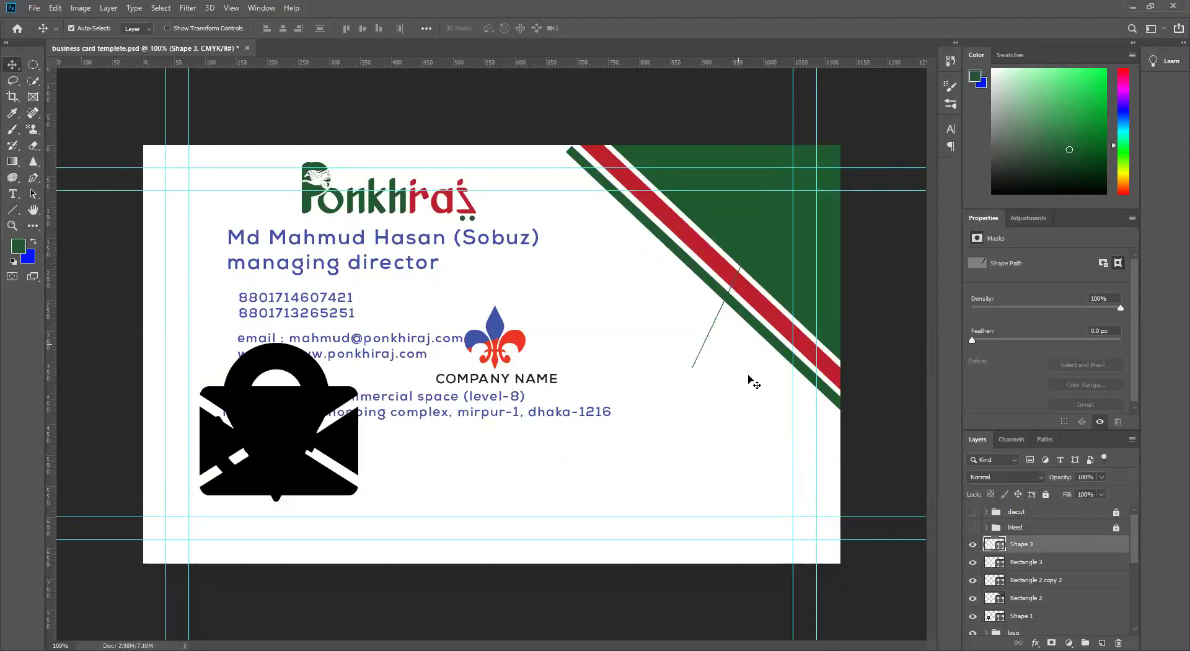
Try to cut the thin green stripe by subtracting the slanted line from it, and inspect the cut up close.
left_click(972, 545)
left_click(972, 544)
left_click(974, 563)
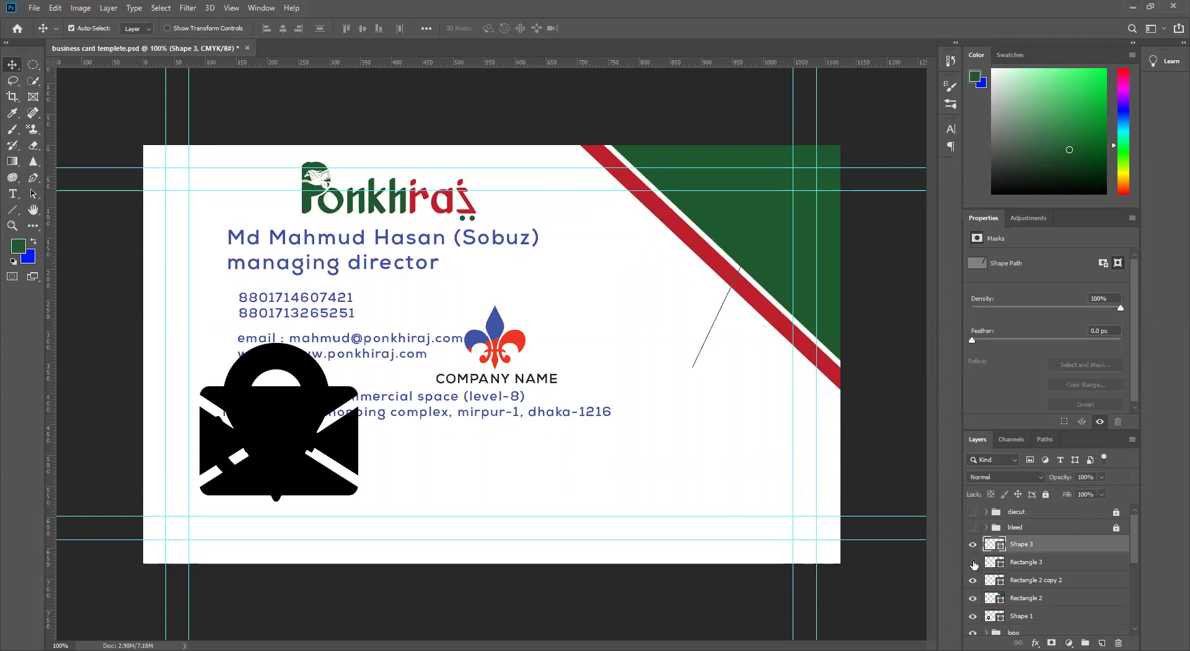
left_click(973, 563)
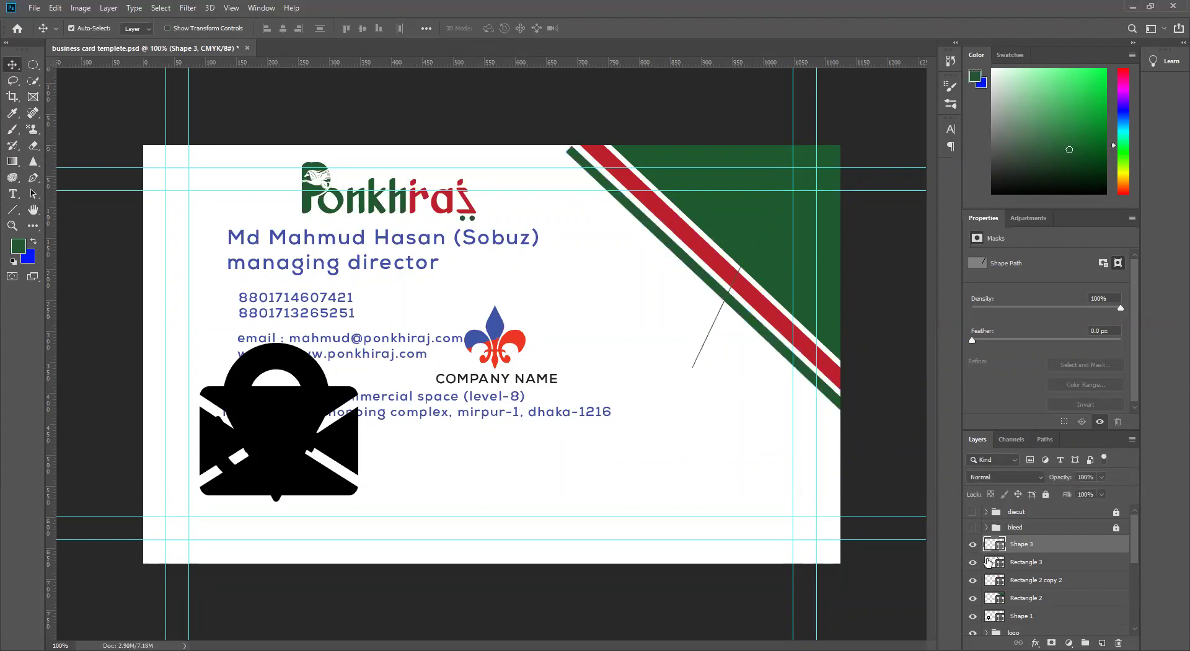
left_click(1061, 562, "shift")
left_click(109, 7)
mouse_move(217, 361)
left_click(292, 371)
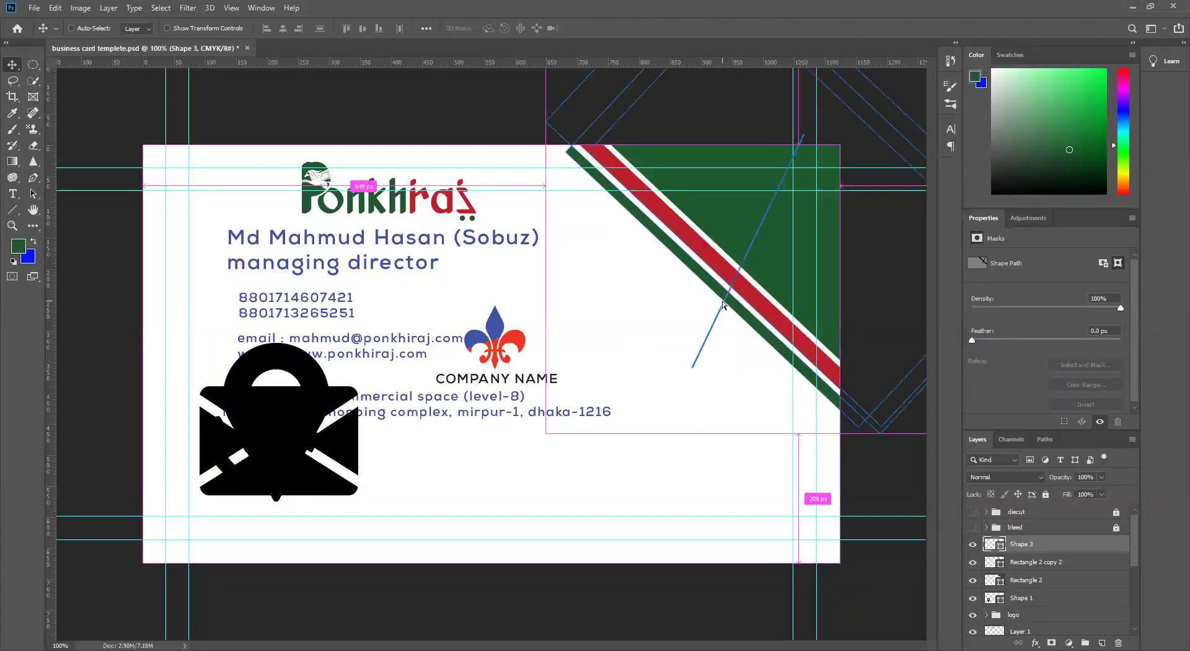
key("ctrl+plus")
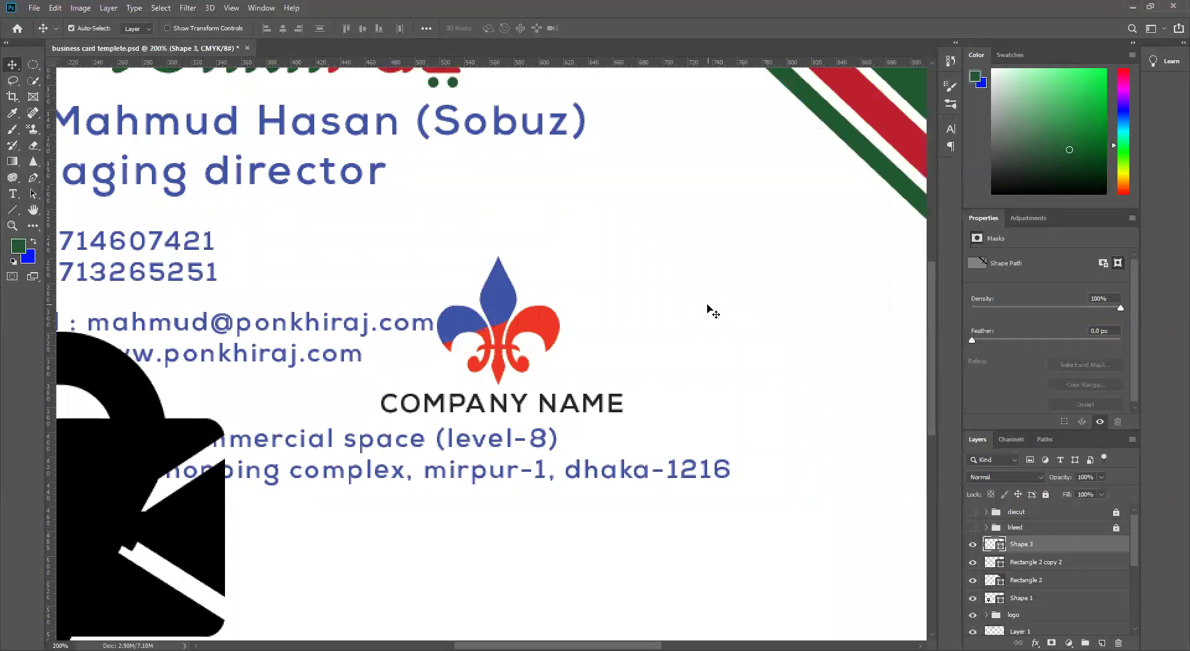
left_click_drag(808, 151, 499, 277)
left_click_drag(770, 439, 665, 380)
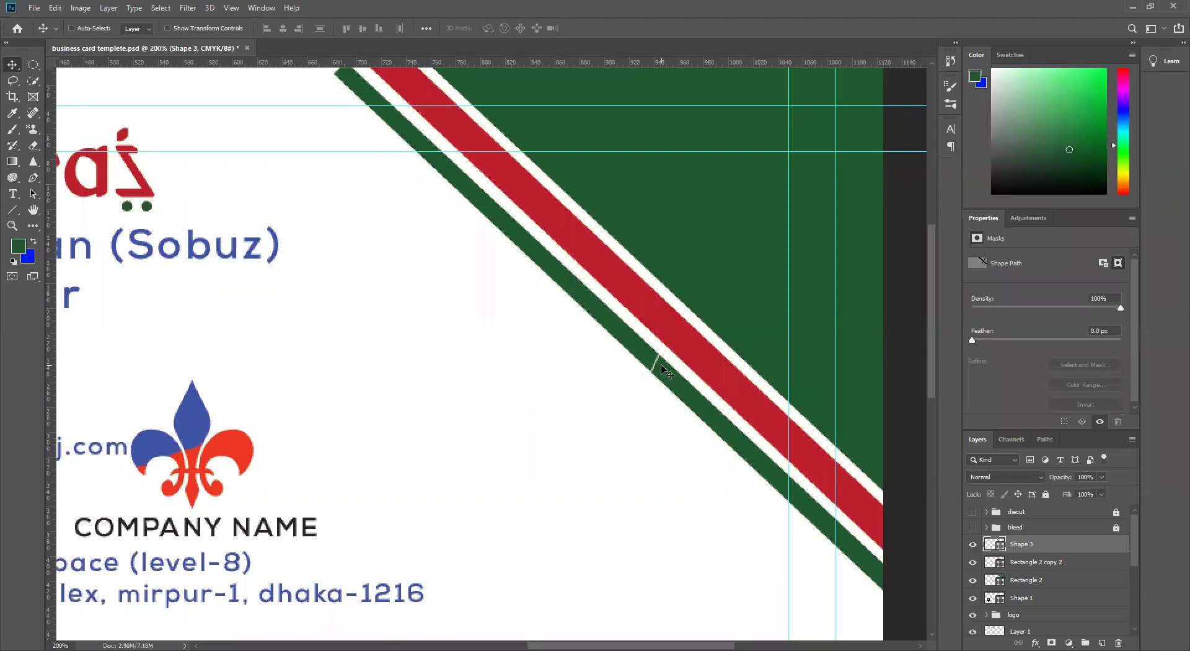
Undo the line subtraction and delete the slanted line layer.
key("ctrl+z")
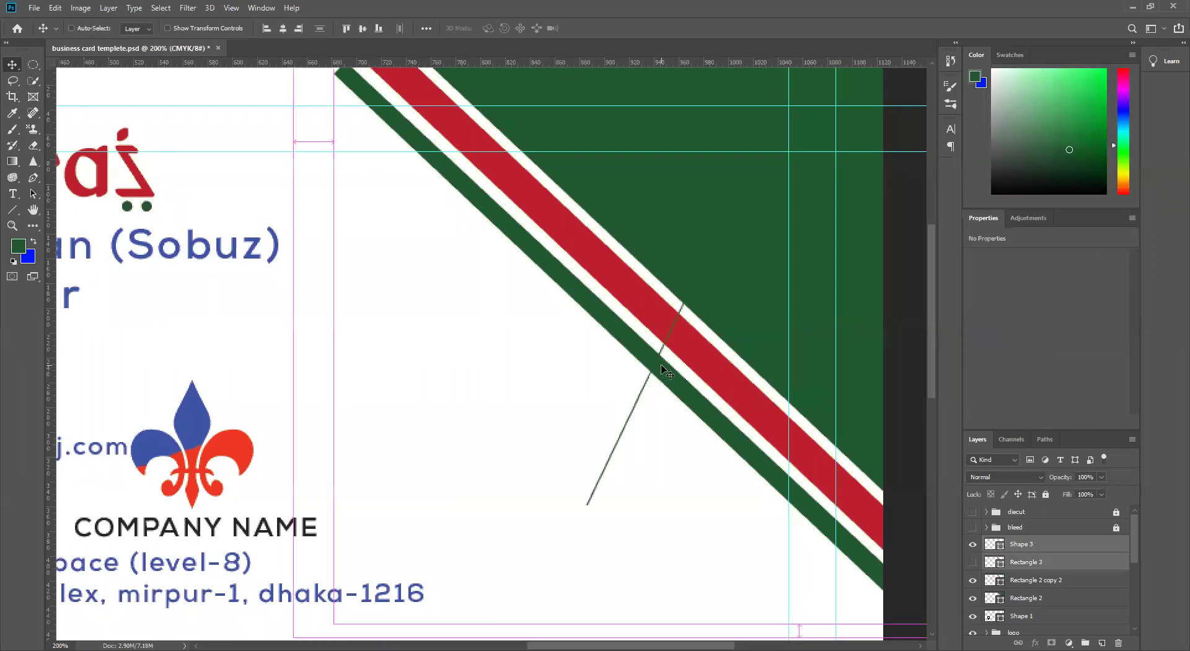
key("ctrl+z")
key("ctrl+minus")
key("ctrl+minus")
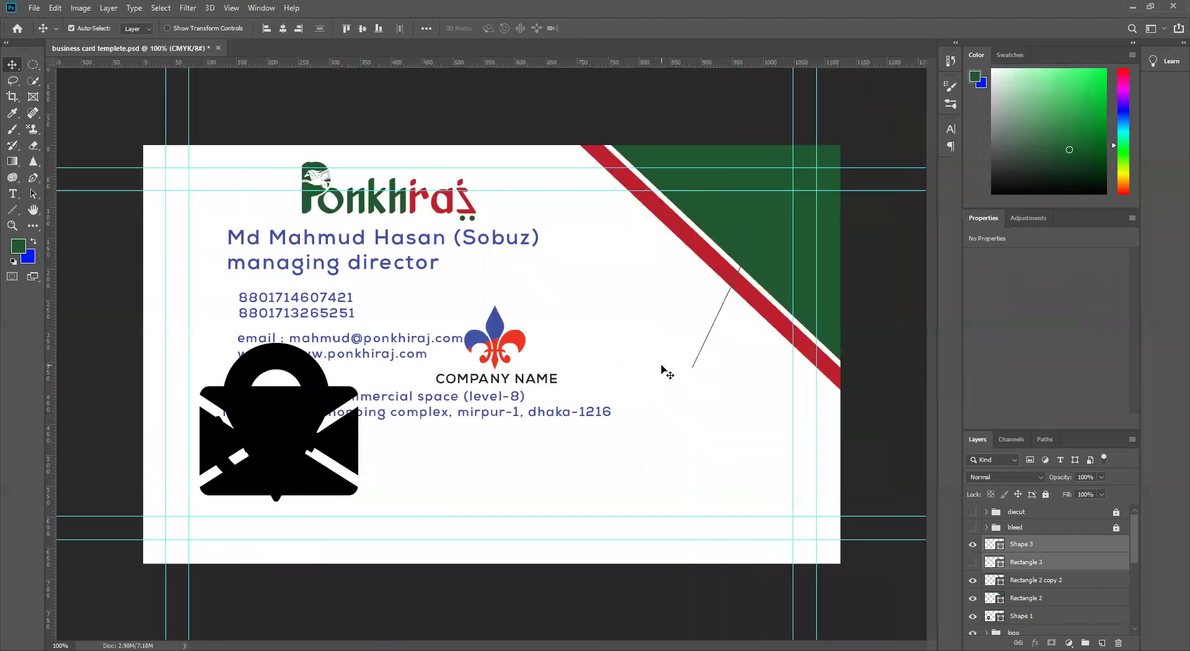
key("ctrl")
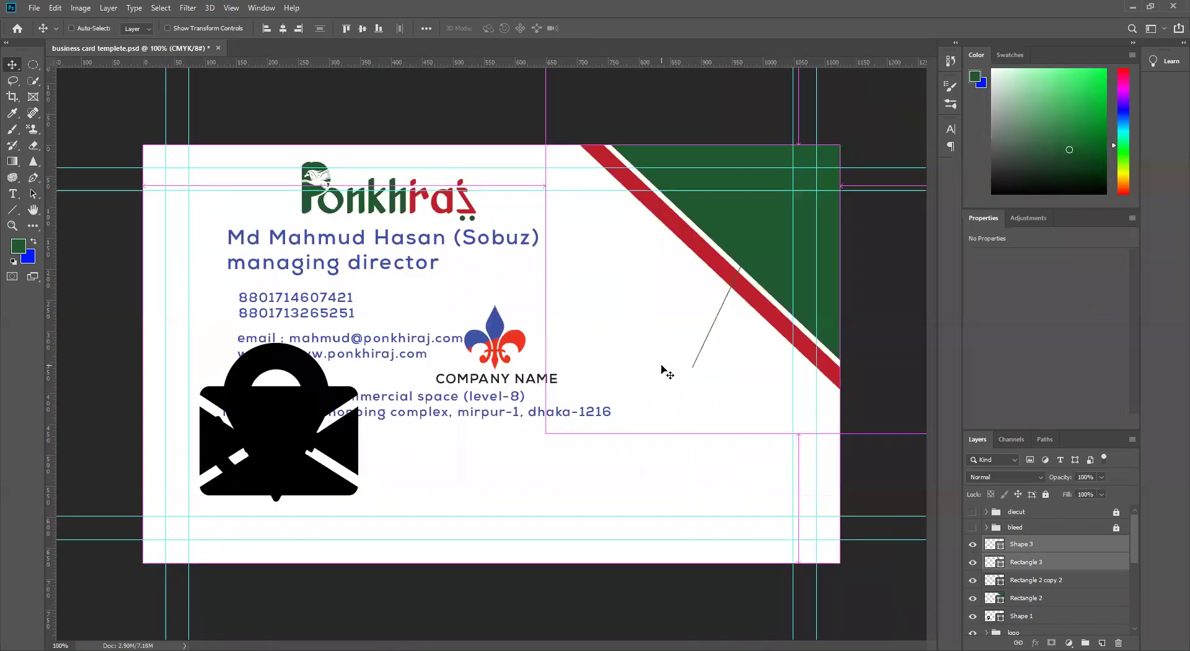
key("ctrl+shift+z")
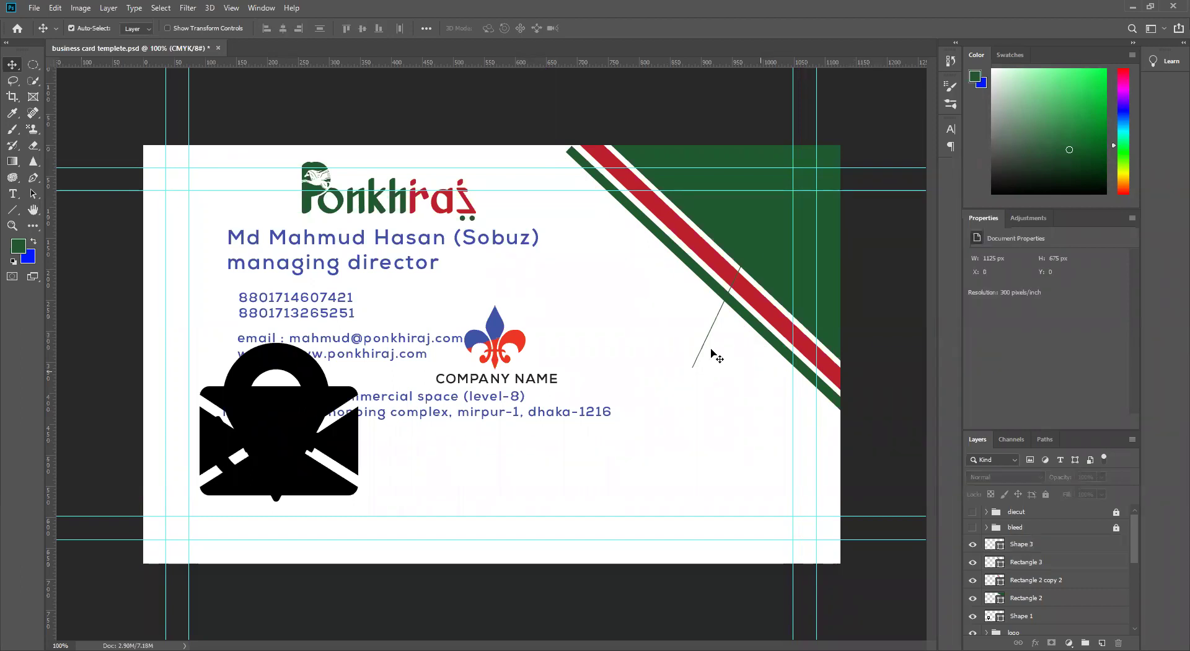
left_click_drag(753, 339, 715, 380)
left_click(705, 373)
left_click(1050, 550)
key("Delete")
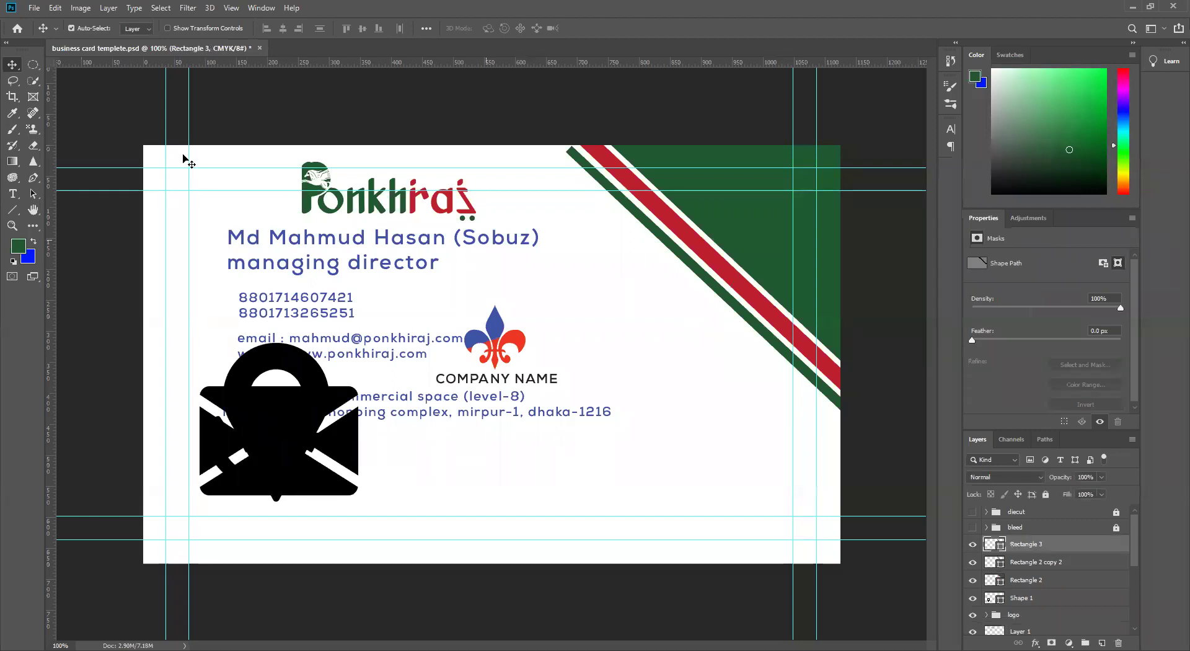
Draw a green rectangle 681 × 403 px over the card's centre, at X 271 px and Y 82 px.
left_click(13, 210)
right_click(12, 211)
left_click(44, 211)
left_click_drag(538, 224, 733, 445)
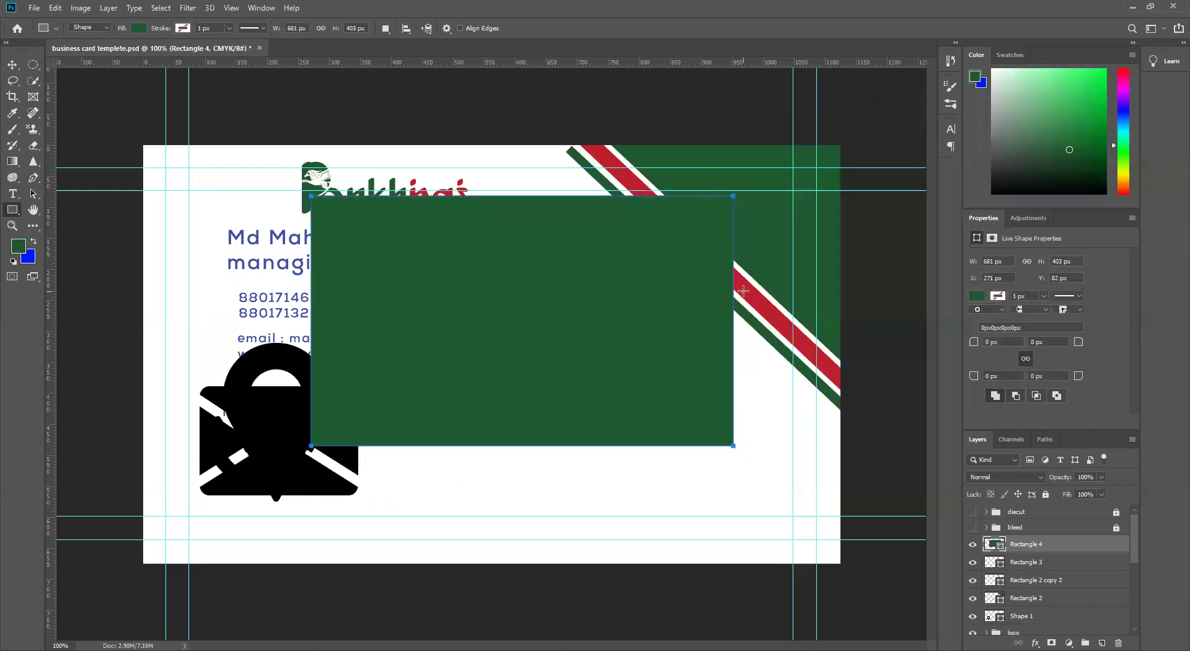
left_click(12, 65)
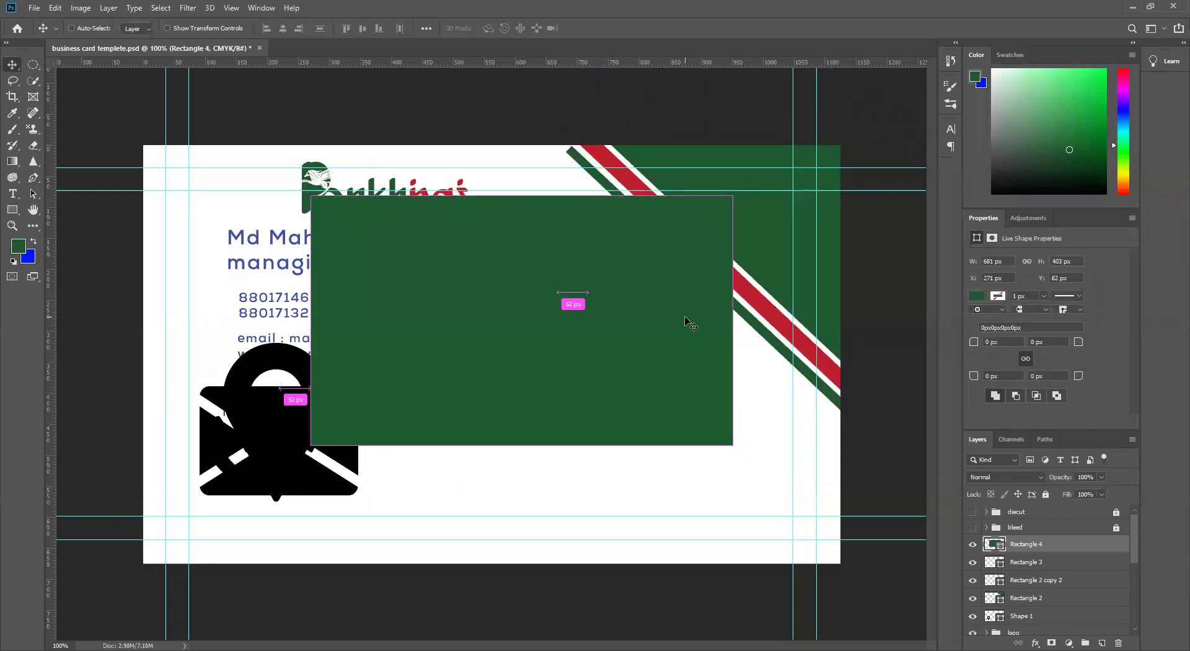
Rotate the green rectangle about 114.7° and move its centre to about X 758 px, Y 222 px, over the upper part of the stripes.
key("ctrl+t")
left_click_drag(743, 187, 533, 457)
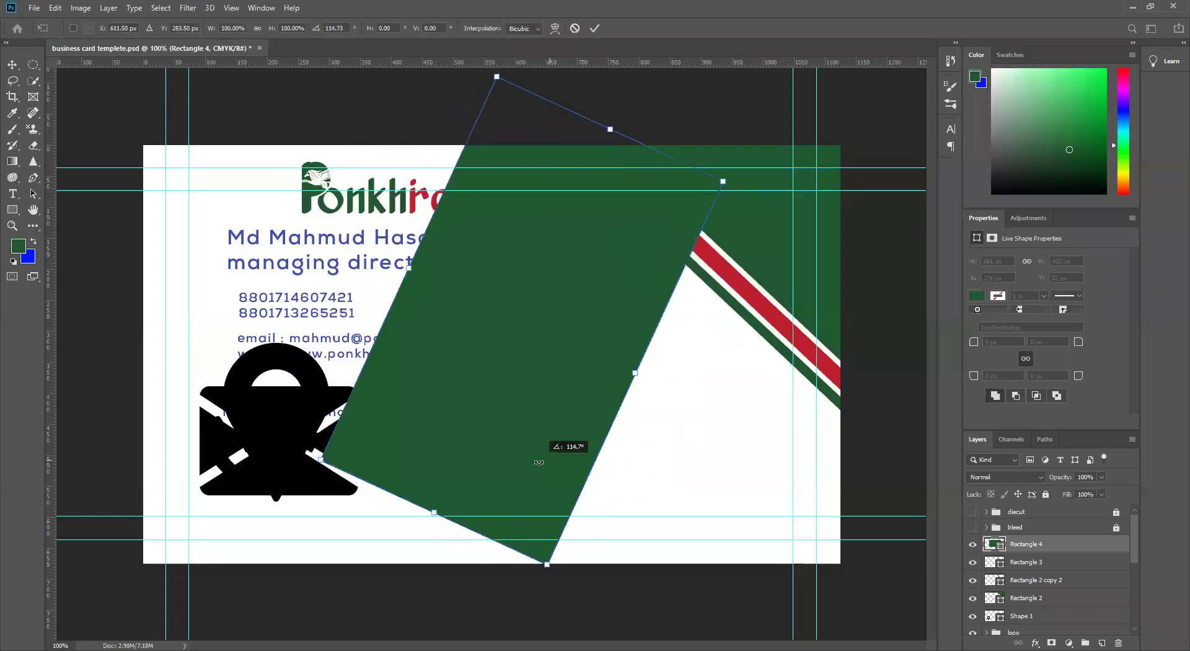
left_click_drag(539, 348, 655, 332)
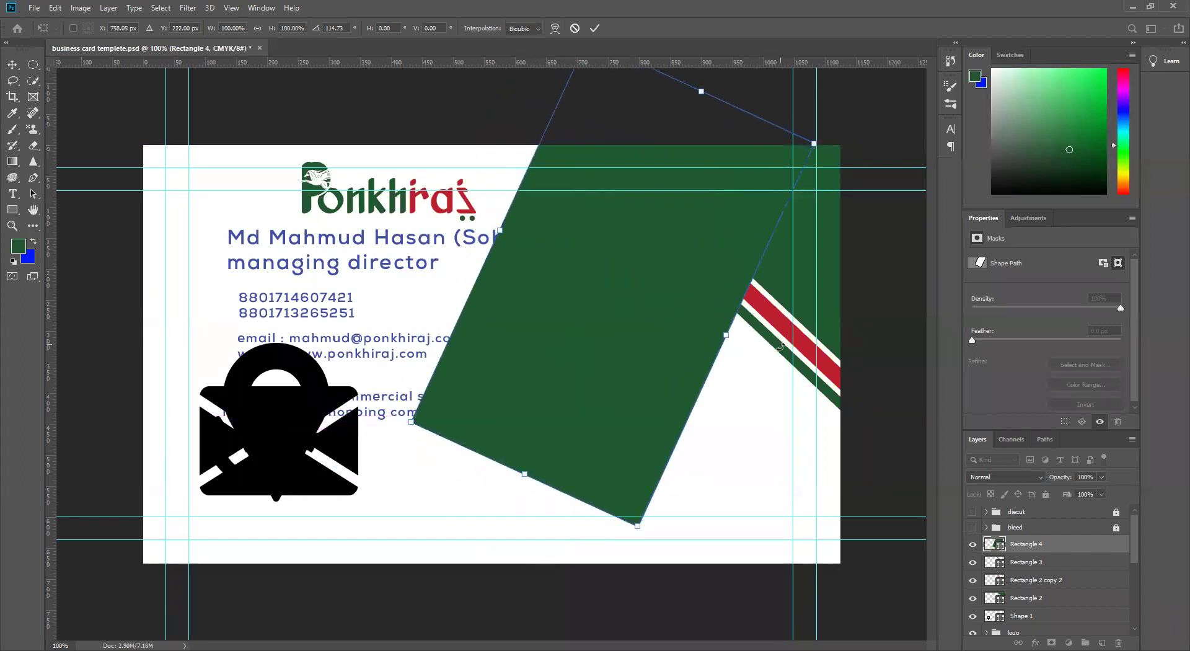
left_click(596, 28)
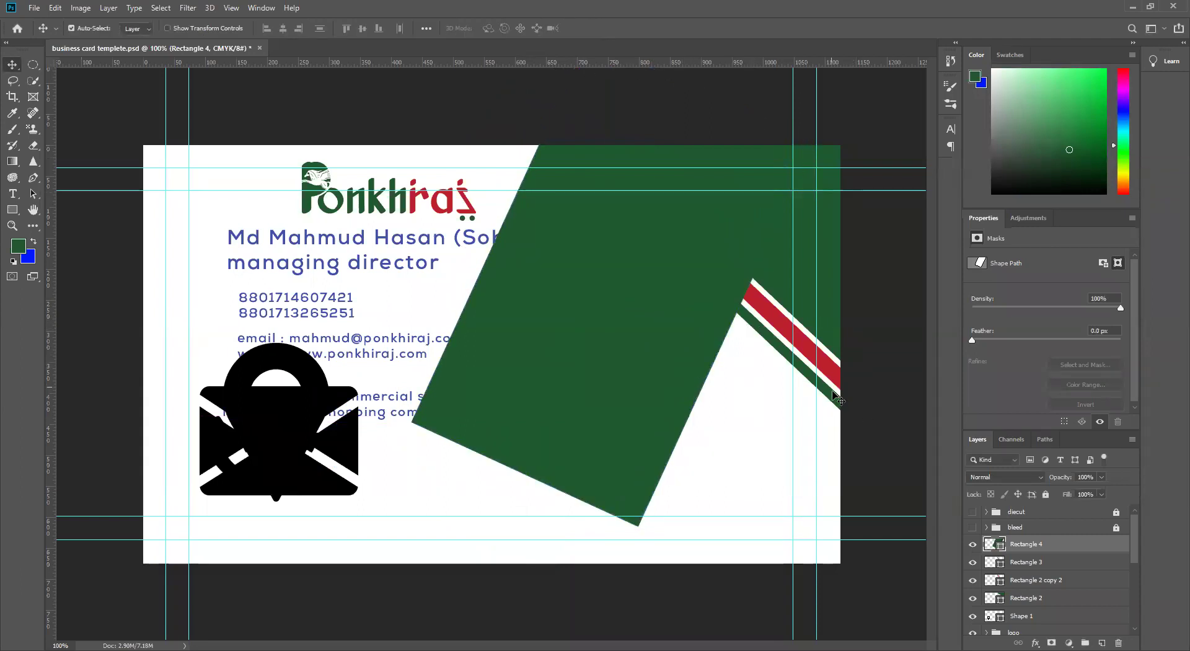
Try to trim the thin green stripe by subtracting the rotated rectangle from it, and undo the cut.
left_click(972, 563)
left_click(972, 563)
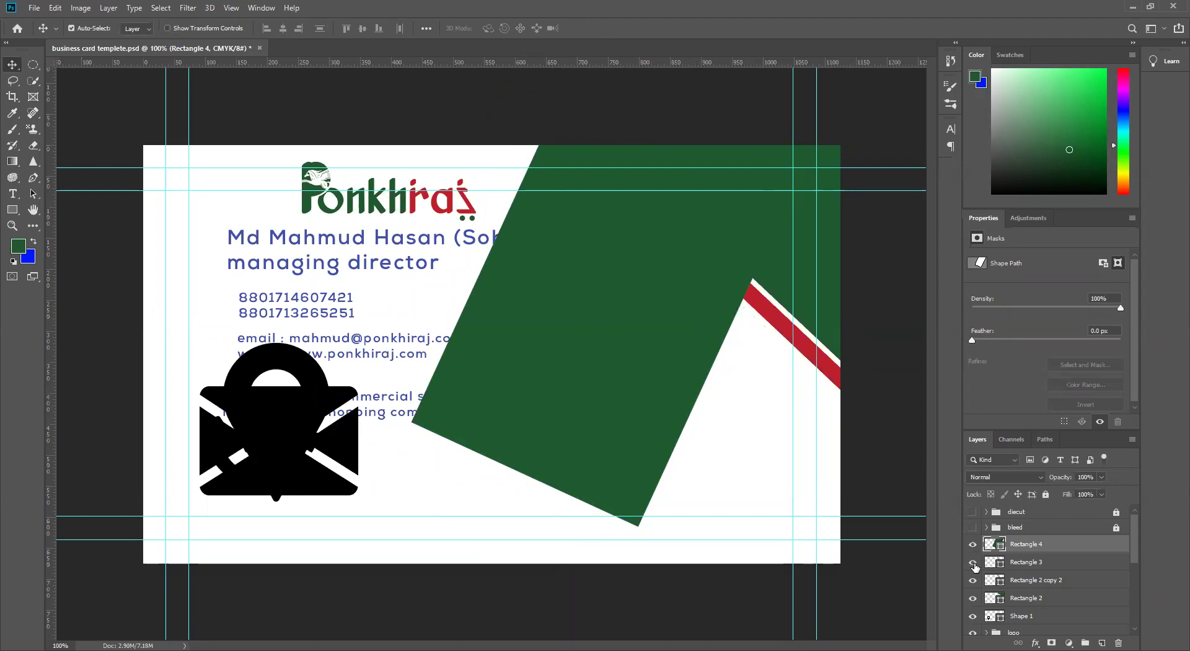
left_click(1067, 565, "shift")
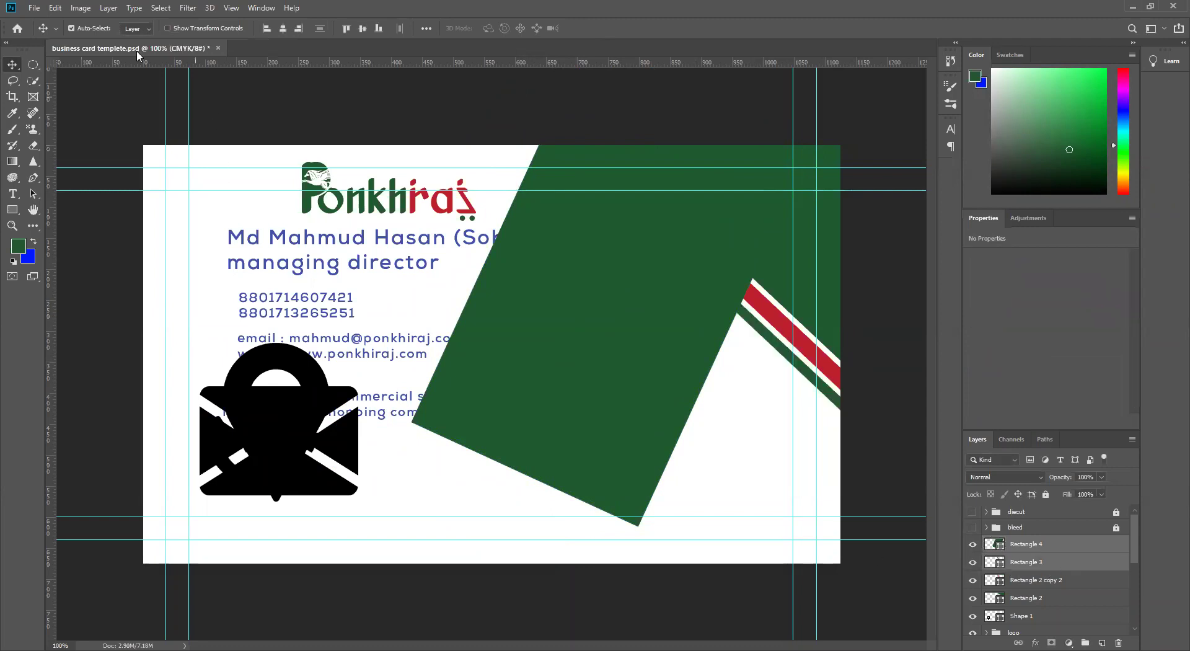
left_click(107, 9)
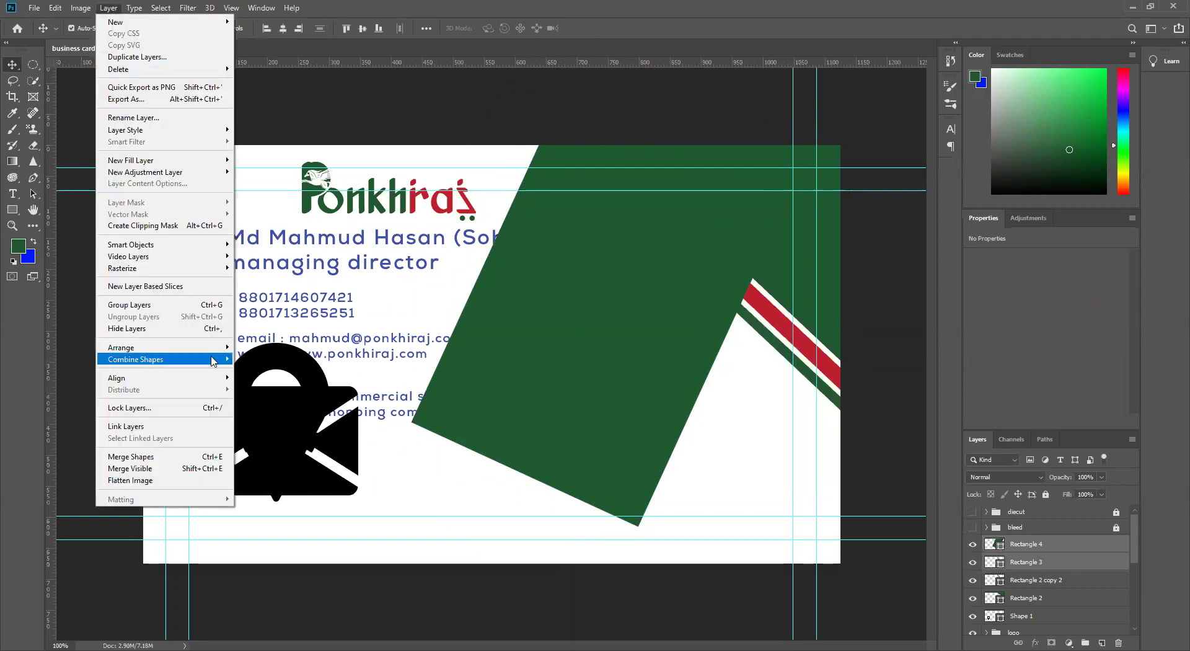
mouse_move(213, 362)
left_click(295, 371)
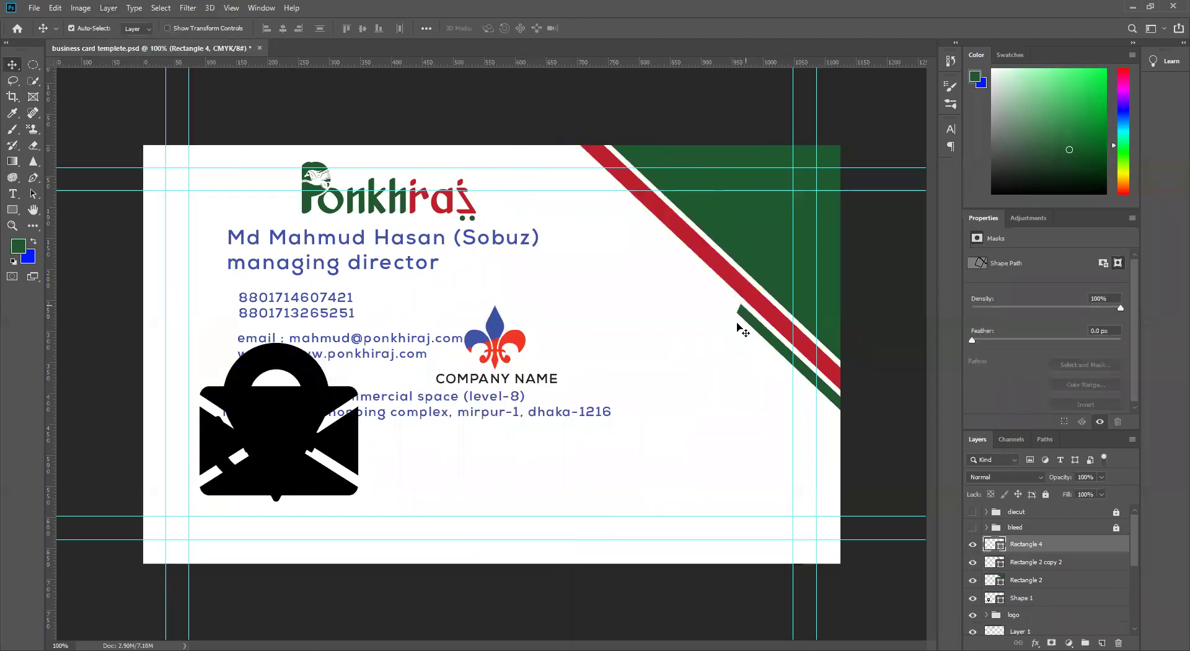
key("ctrl+z")
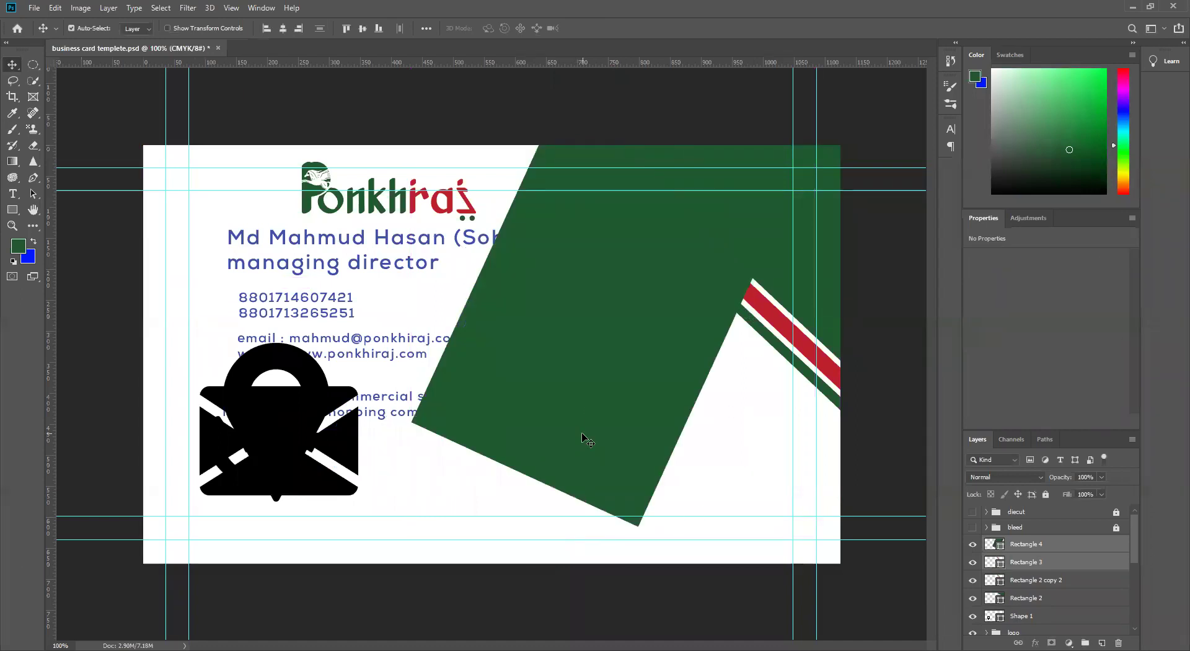
key("ctrl+t")
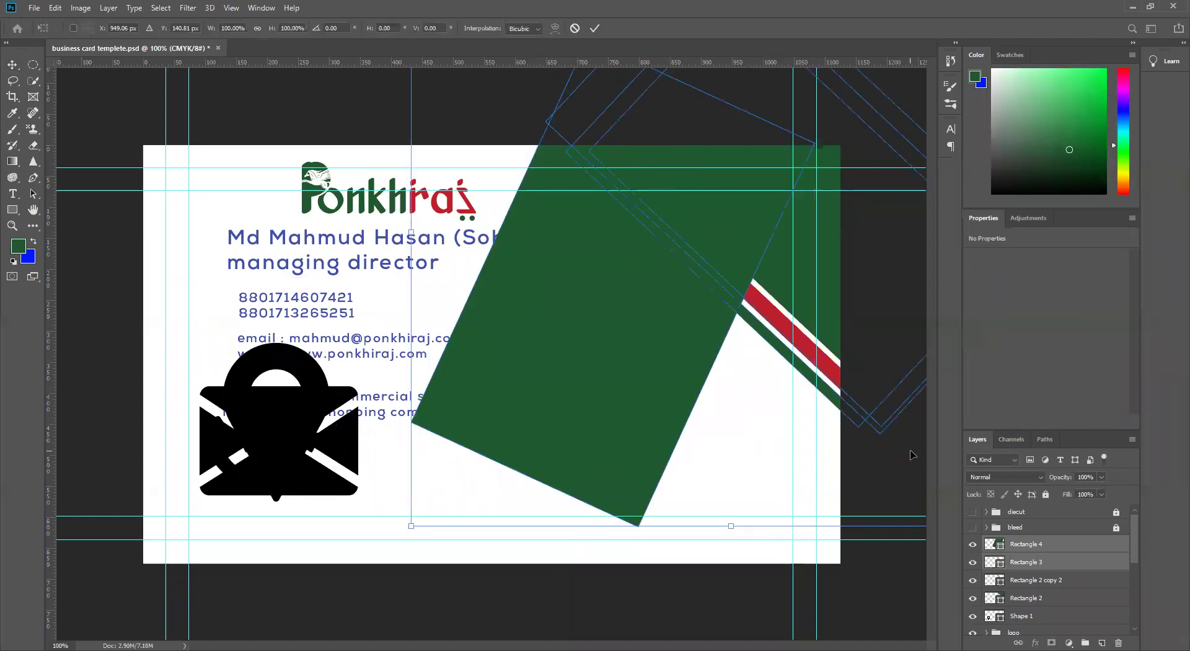
key("Escape")
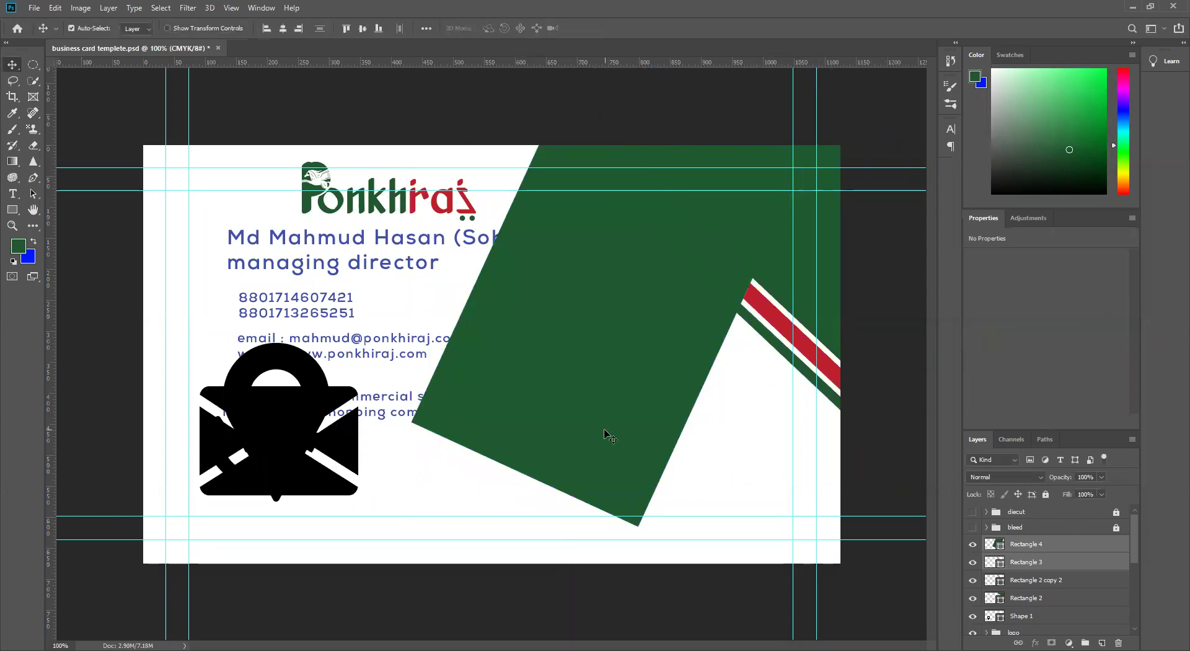
Rotate only the large green rectangle a further -9.9° or so to make the cutting edge steeper.
left_click(1052, 547)
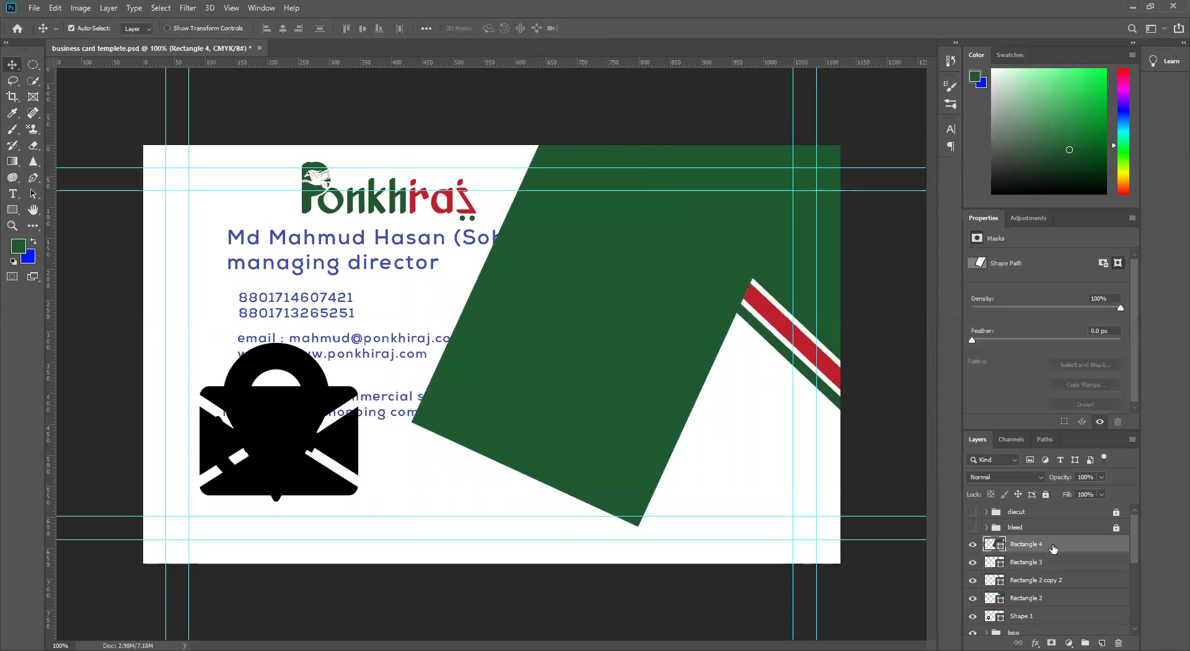
key("ctrl+t")
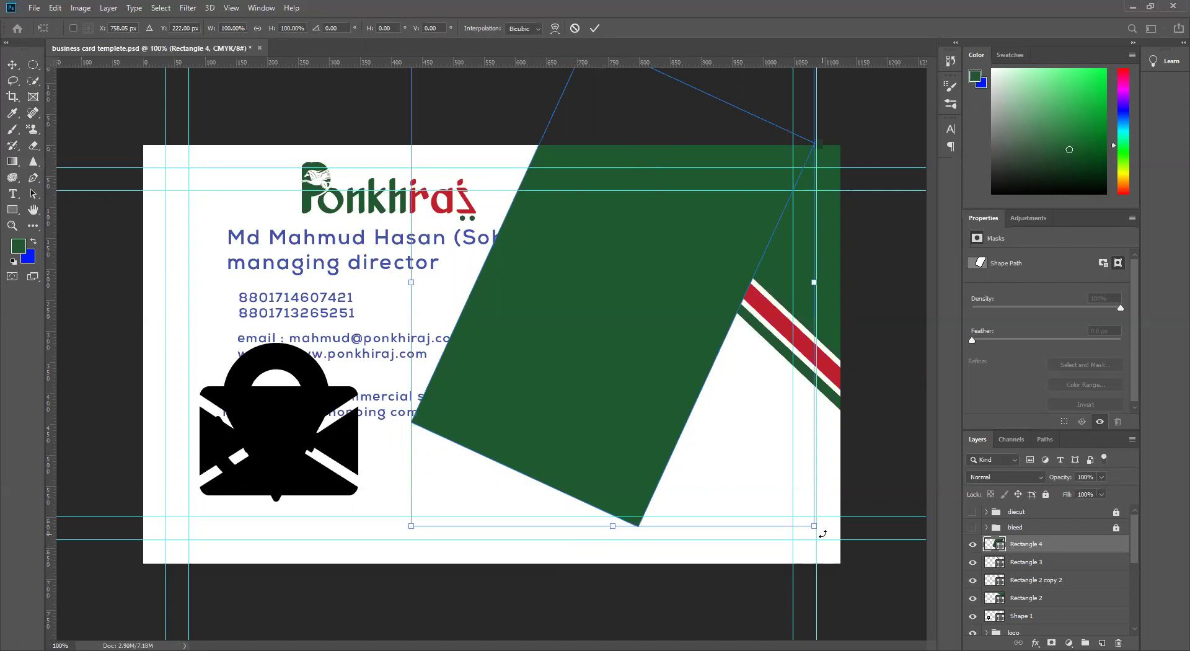
left_click_drag(825, 533, 835, 534)
left_click_drag(847, 532, 891, 520)
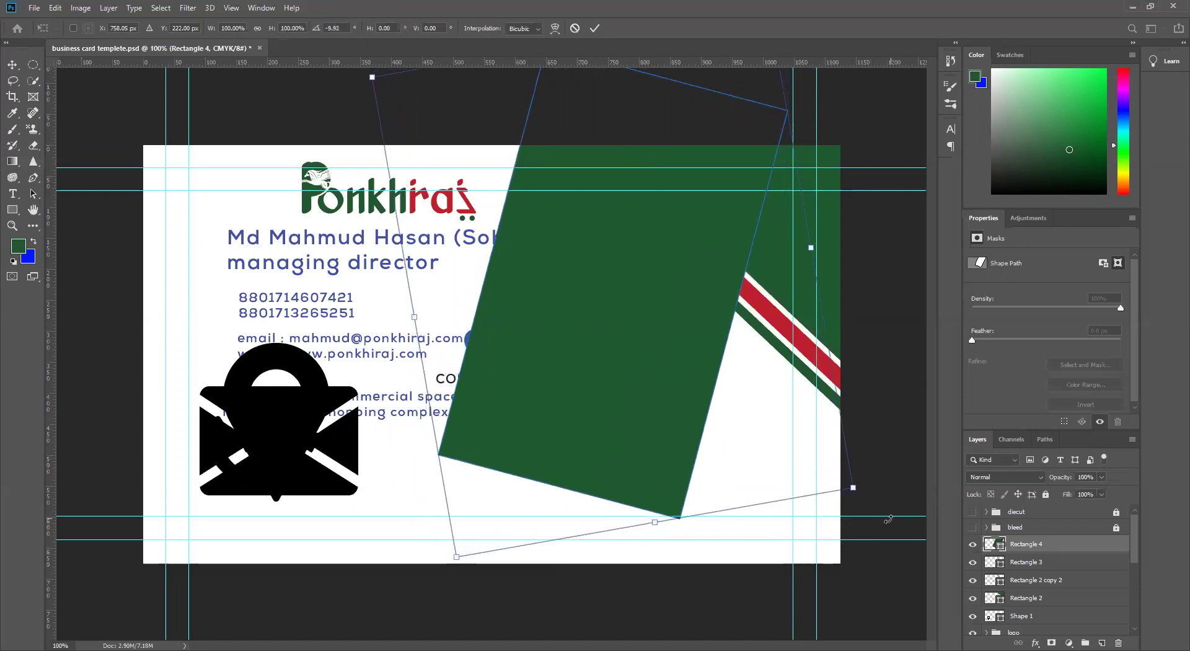
left_click(595, 28)
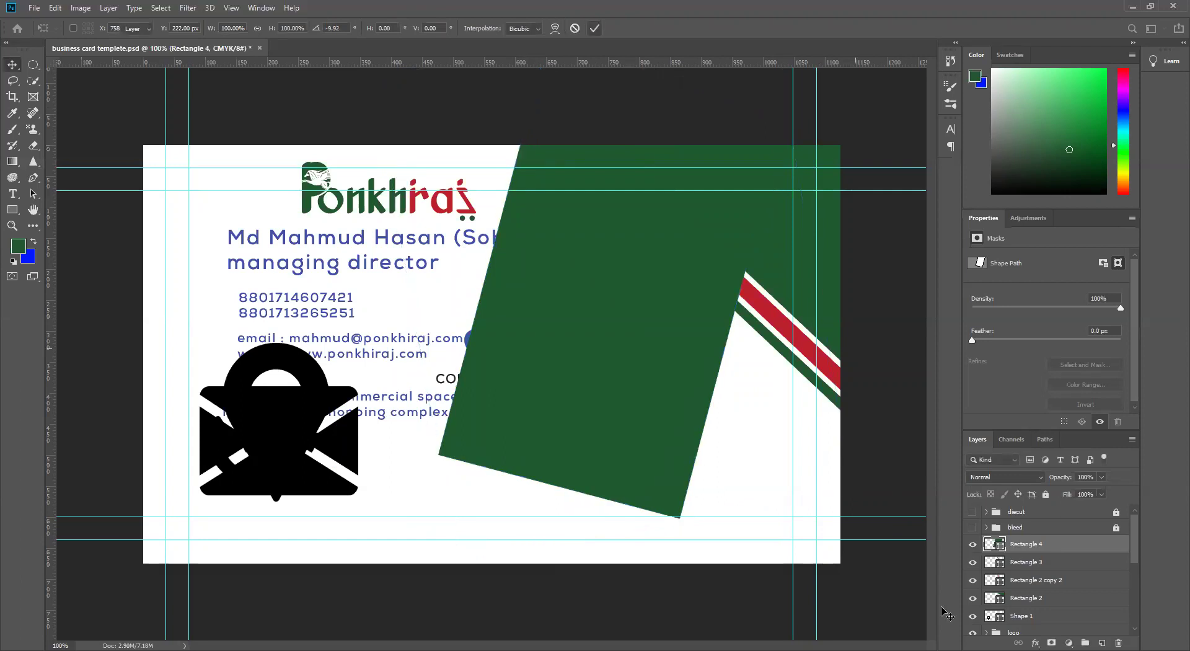
Cut off the upper part of the thin green stripe by subtracting the large rectangle from it, and save the document.
left_click(1073, 563, "shift")
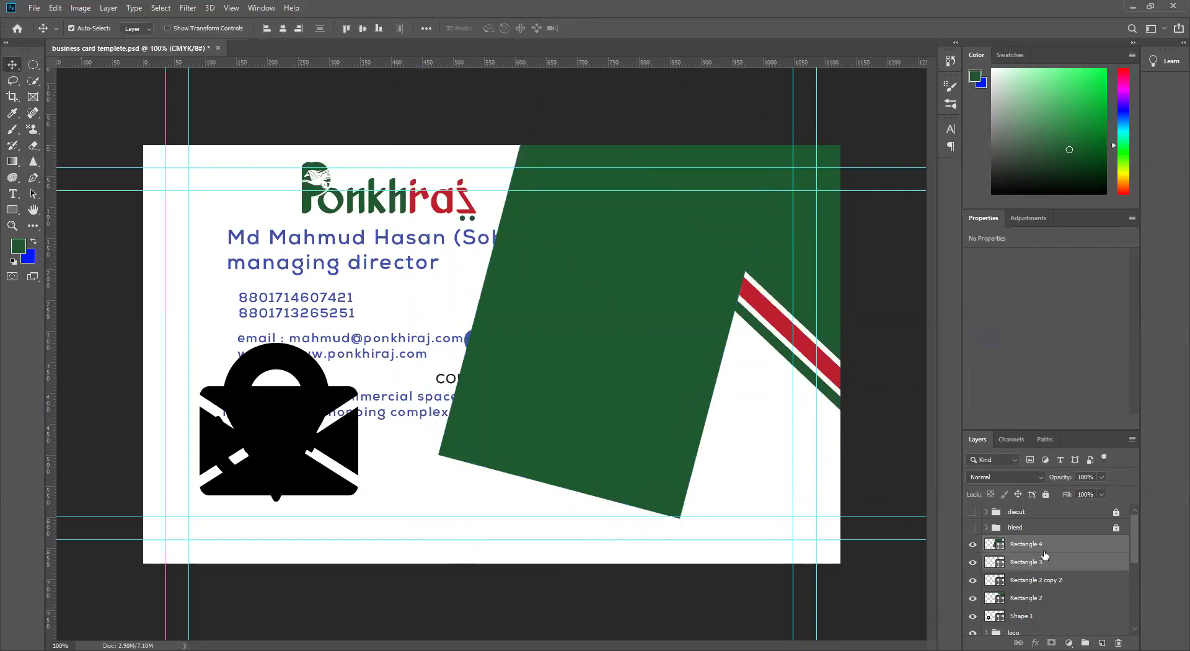
left_click(108, 8)
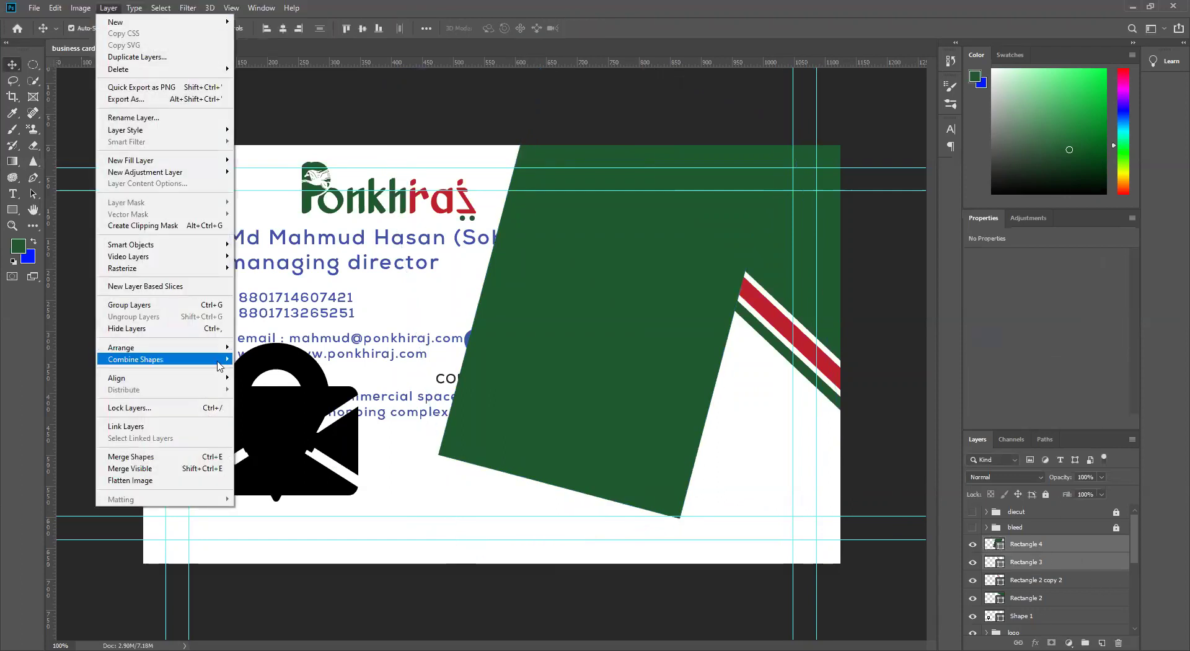
mouse_move(210, 362)
left_click(281, 370)
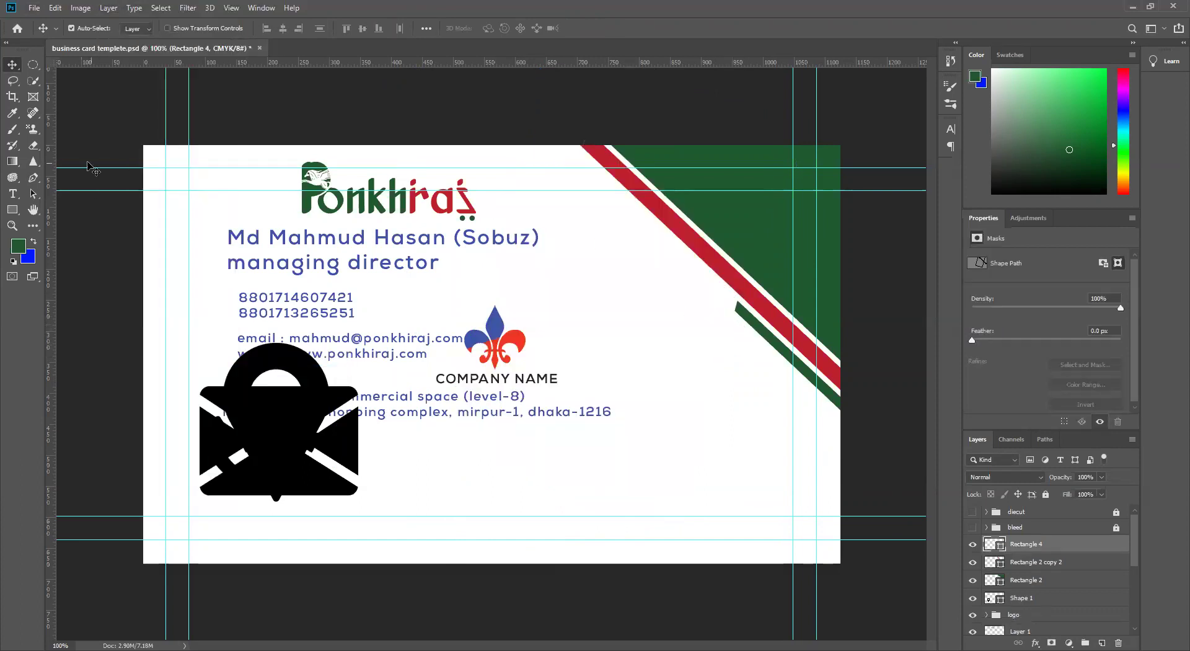
left_click(93, 362)
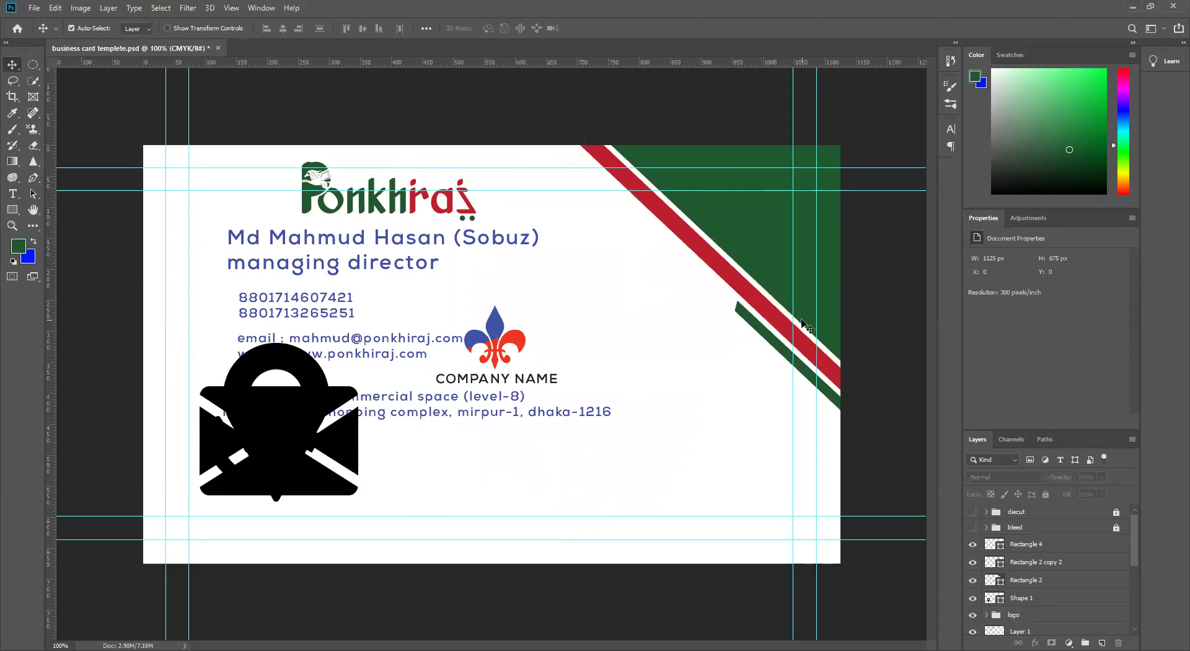
key("ctrl+s")
Open B2BCommerce-Forrester.png and copy its globe-and-boxes picture onto the business card.
left_click(695, 240)
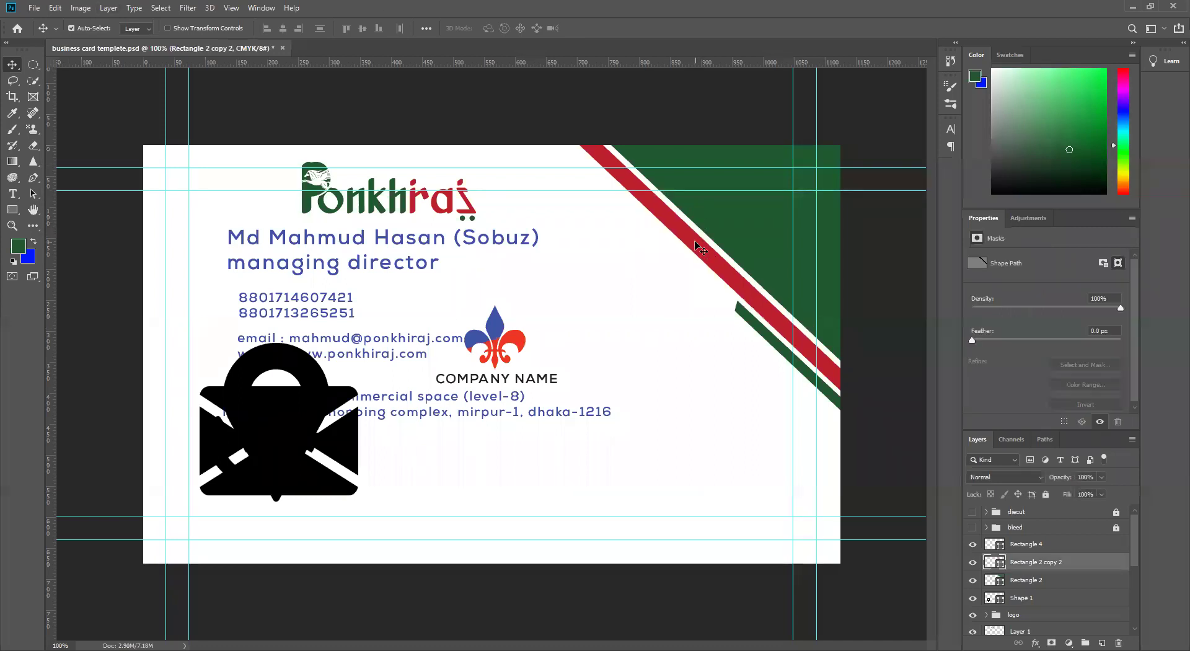
left_click(756, 324)
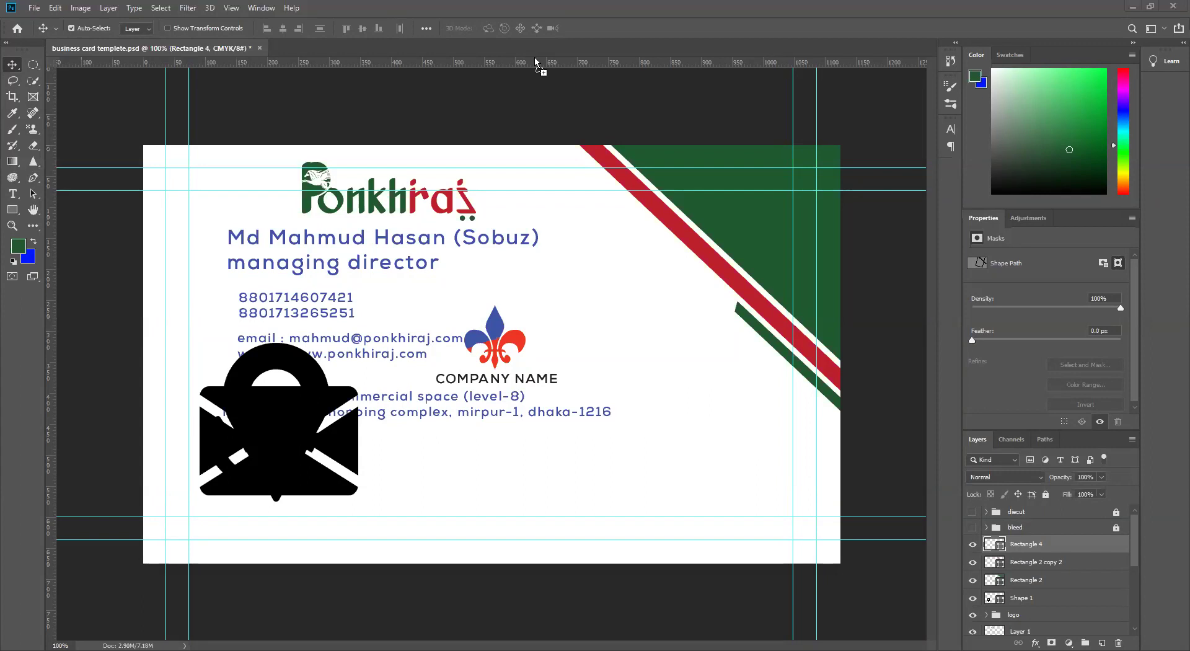
left_click_drag(534, 57, 534, 57)
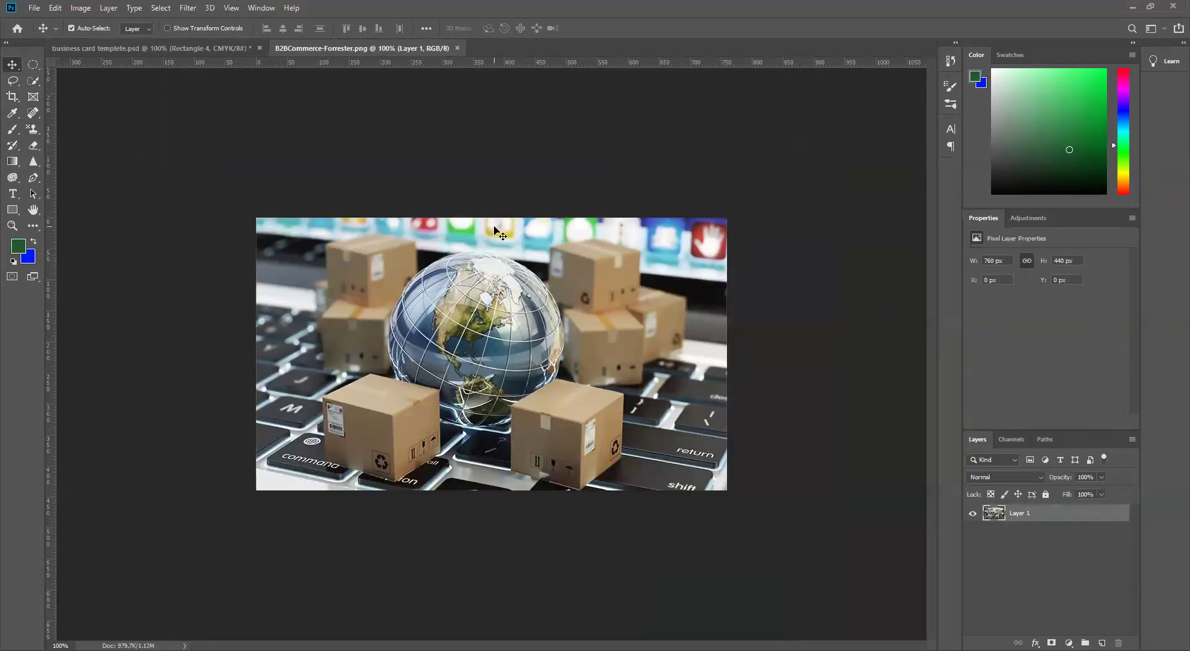
left_click_drag(442, 199, 539, 435)
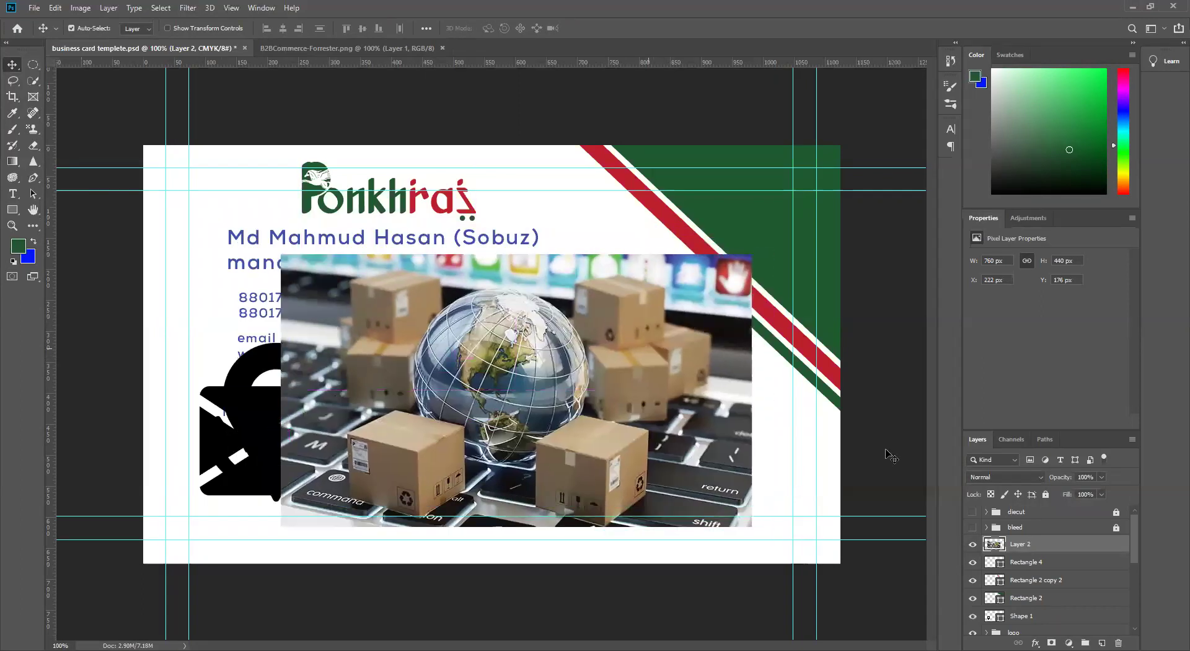
Toggle the visibility of the stripe and corner shape layers to identify which shape each layer holds.
left_click(972, 562)
left_click(973, 563)
left_click(973, 580)
left_click(973, 580)
left_click(972, 598)
left_click(973, 600)
left_click(972, 580)
left_click(973, 598)
left_click(974, 599)
left_click(974, 598)
left_click(973, 598)
Move the picture layer directly above the green corner shape's layer, Rectangle 2, and check the layers' visibility.
left_click_drag(1078, 548, 1077, 589)
left_click(972, 581)
left_click(972, 581)
left_click(973, 598)
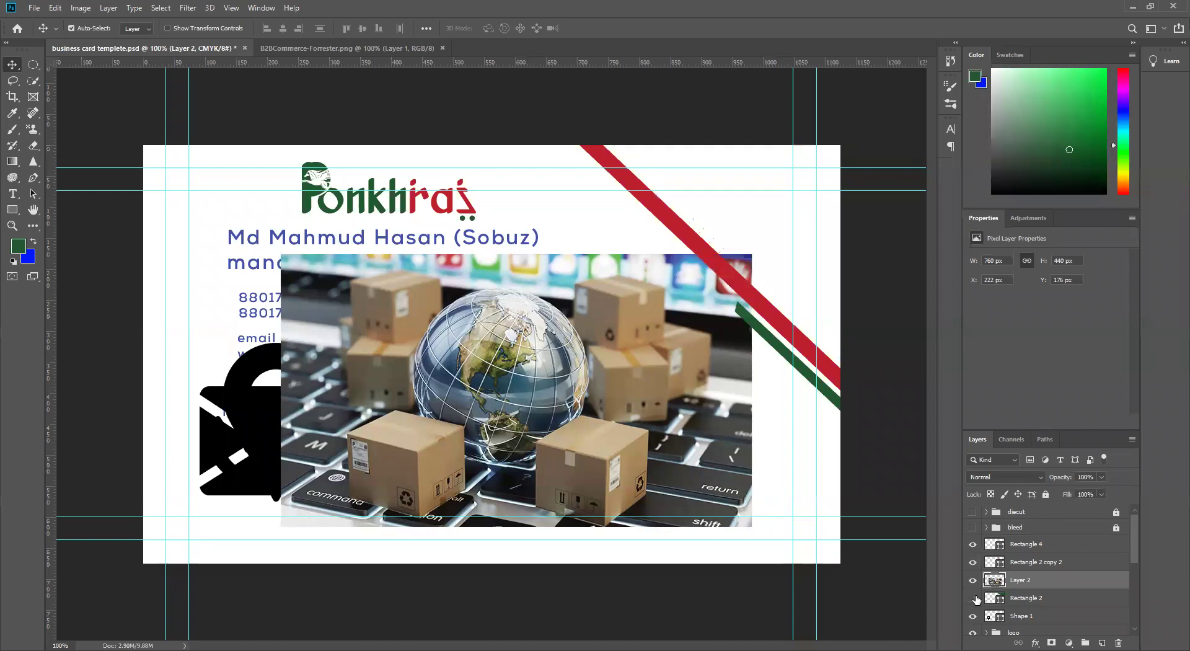
left_click(973, 598)
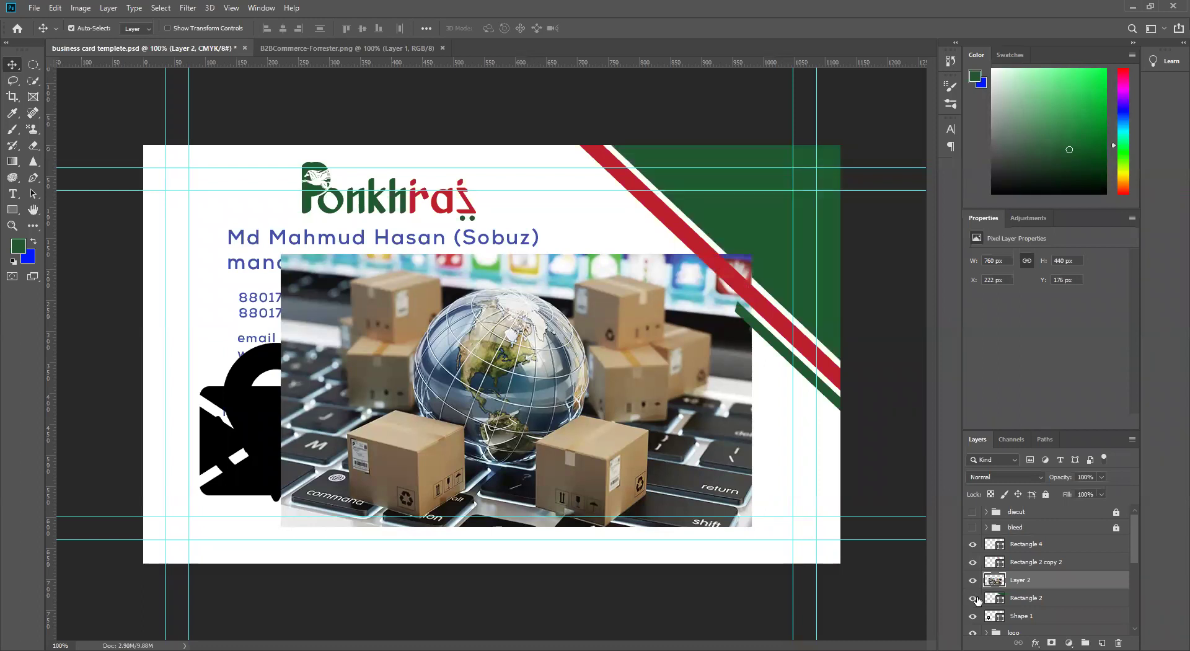
Duplicate the green corner shape layer Rectangle 2 and place the copy above the picture layer.
left_click(1058, 604)
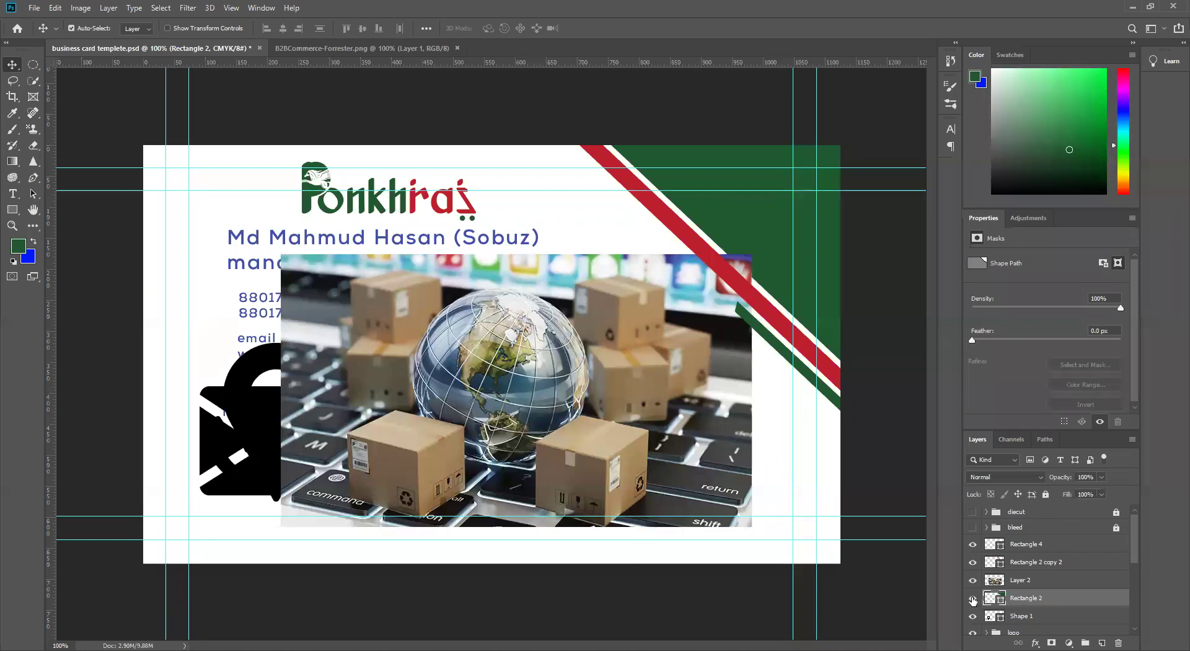
left_click(972, 599)
left_click(972, 599)
left_click(972, 599)
left_click(972, 599)
key("ctrl+j")
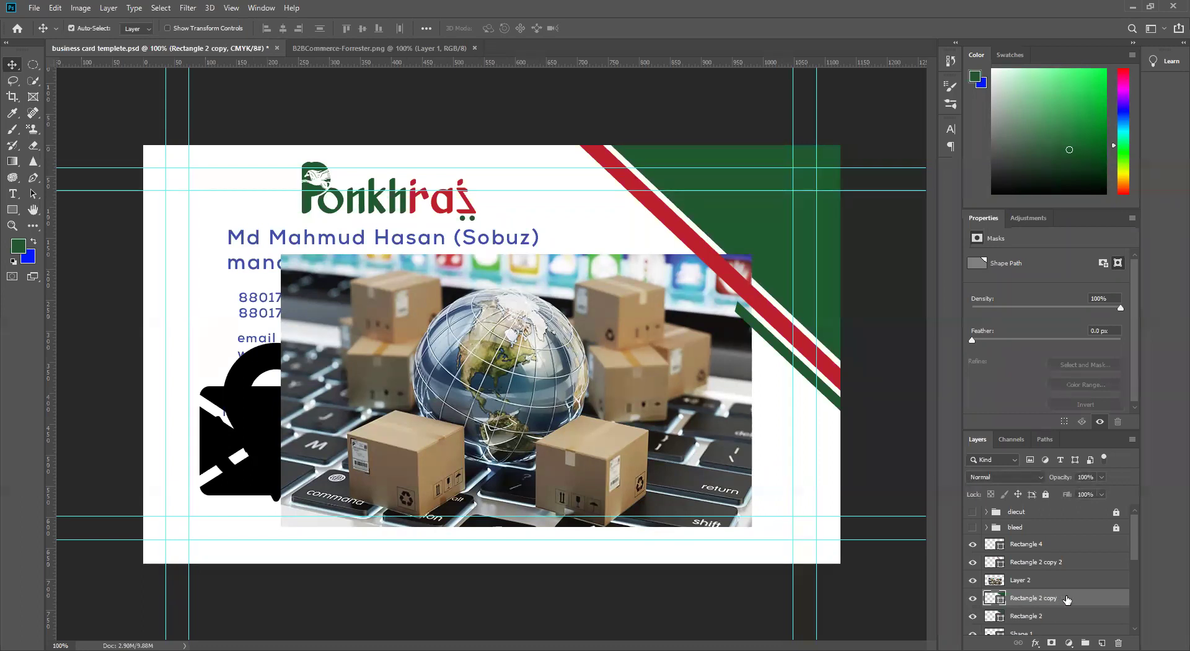
left_click_drag(1082, 600, 1081, 577)
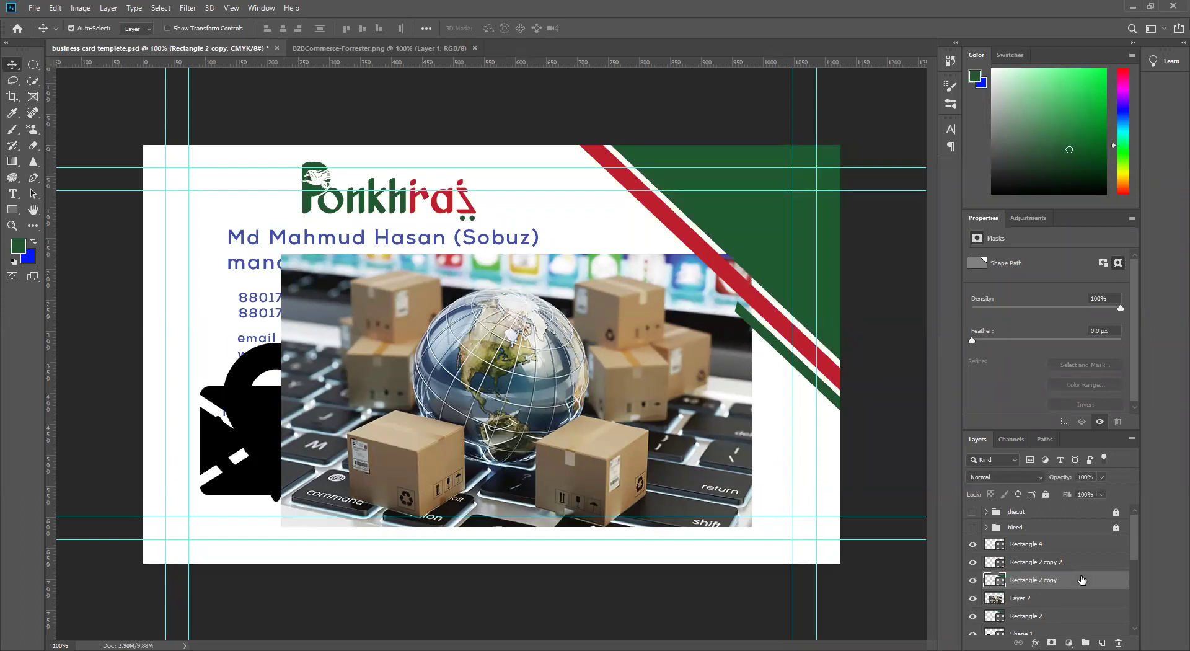
Move the globe picture over the card's green corner and rotate it about 36.85° to follow the stripes.
left_click(973, 599)
left_click(973, 598)
left_click_drag(726, 303, 815, 218)
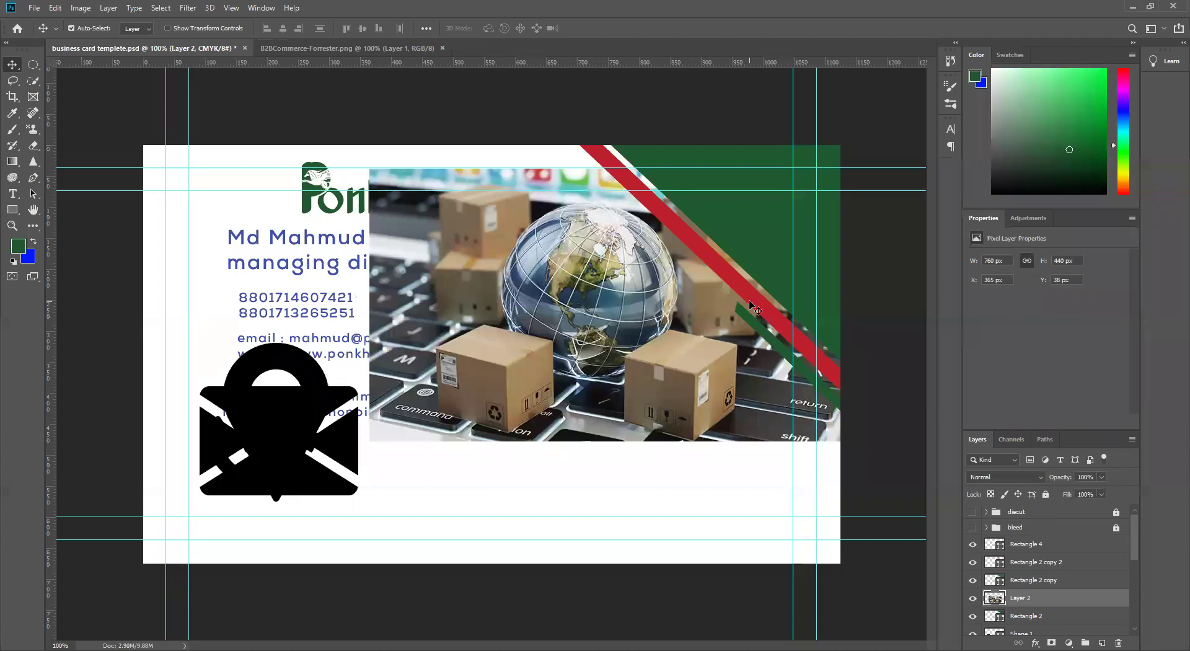
key("ctrl+t")
left_click_drag(853, 176, 941, 344)
left_click_drag(649, 426, 841, 357)
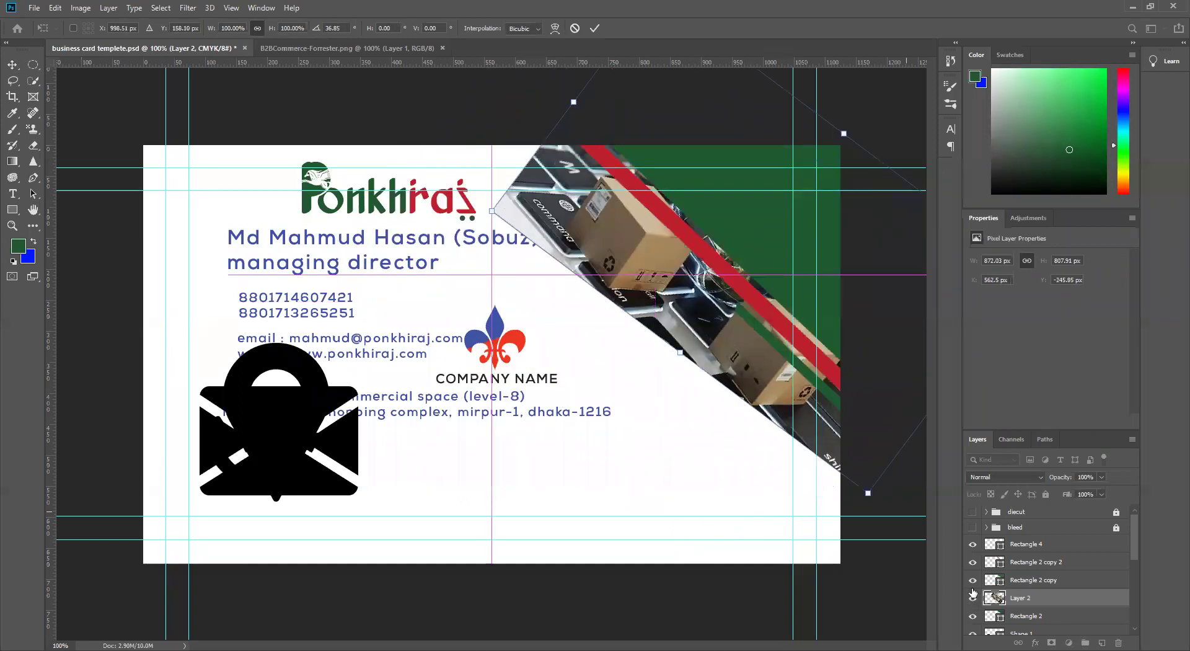
left_click(595, 29)
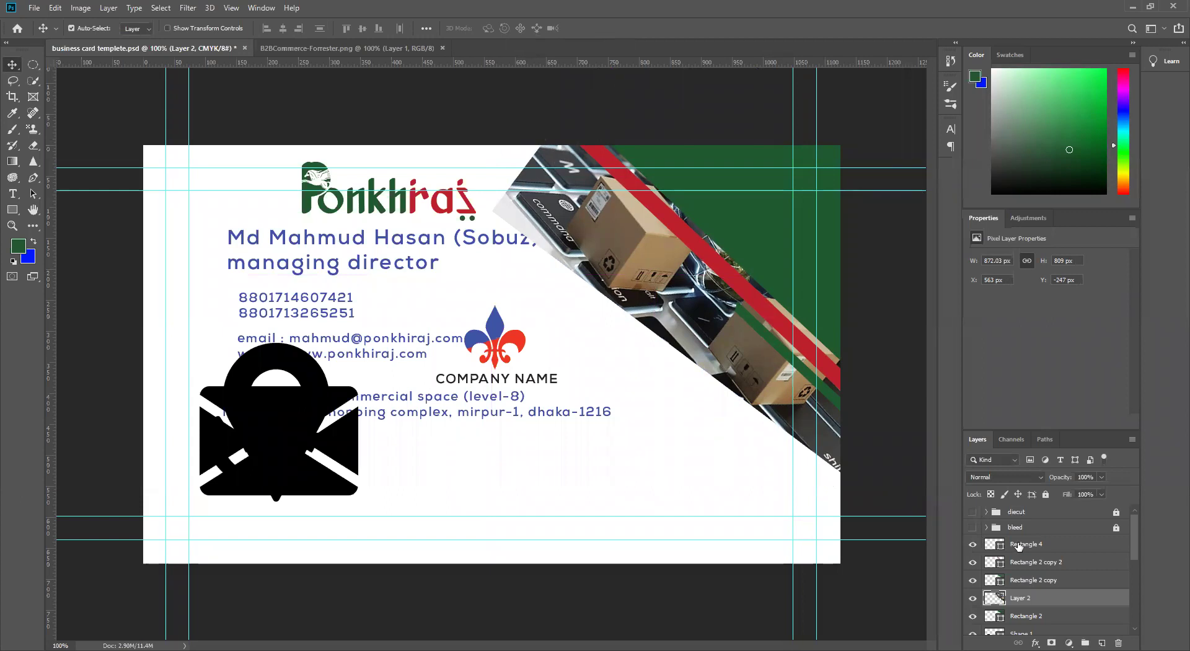
Hide the green corner copy, rotate the picture about 7.36° more and shift it further over the corner.
left_click(973, 581)
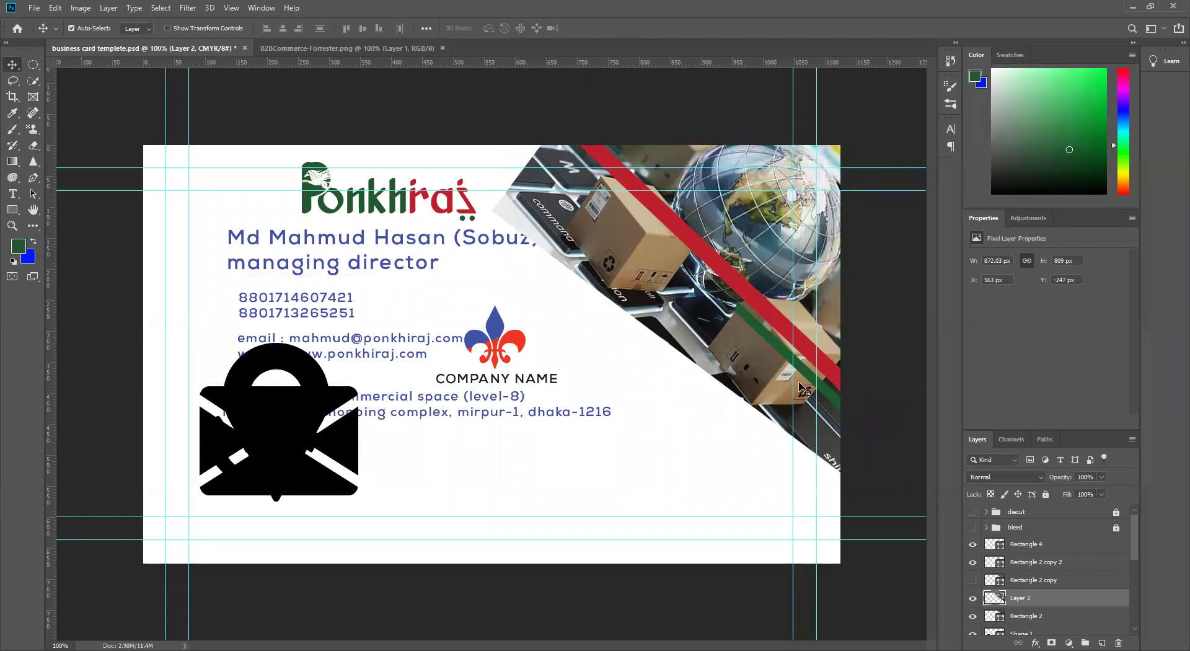
key("ctrl+t")
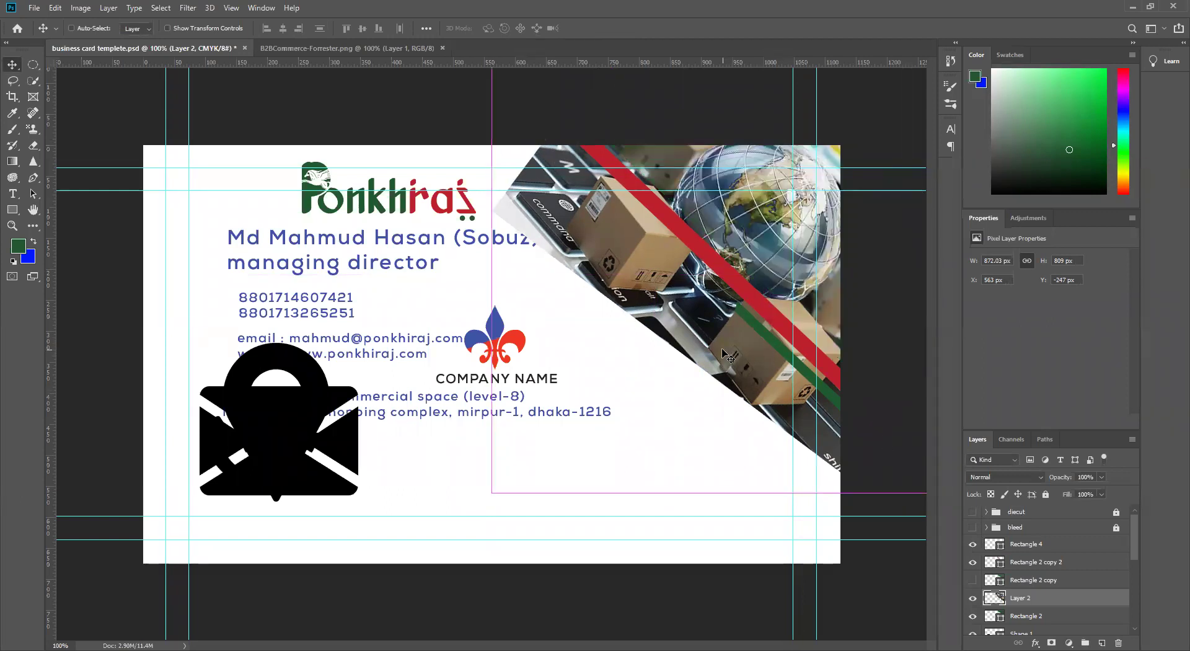
left_click_drag(772, 510, 742, 322)
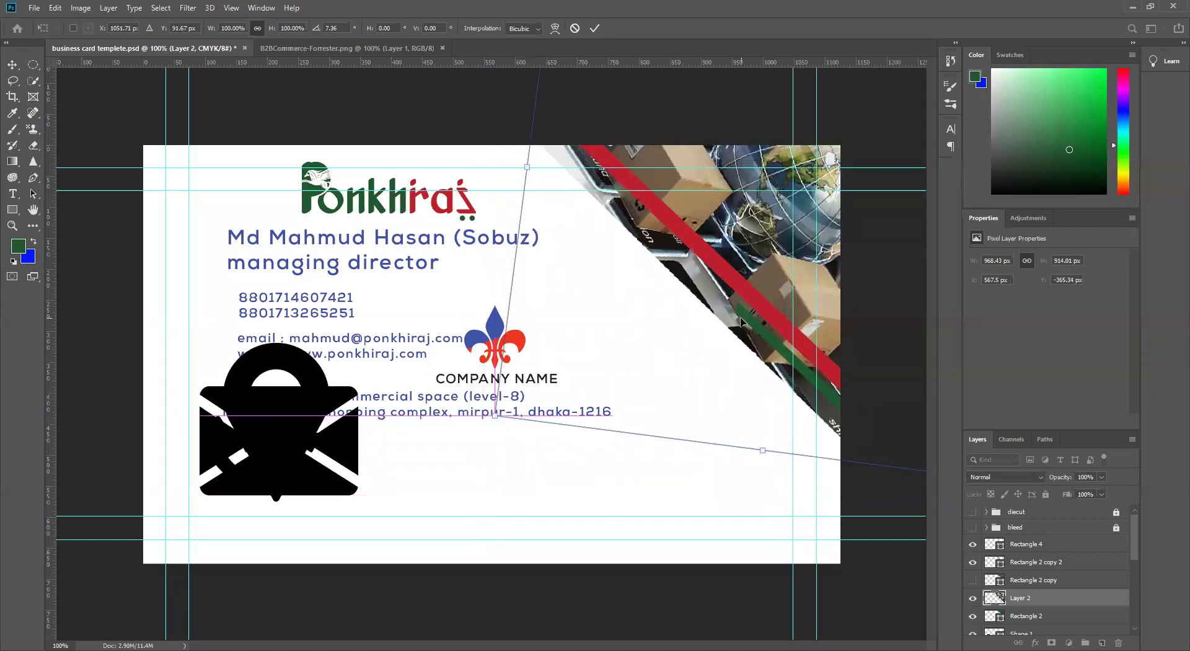
left_click(595, 27)
Clip the picture to the green corner shape Rectangle 2 and show the corner shape's copy above it again.
left_click_drag(1054, 615, 1053, 603)
left_click(1054, 605, "alt")
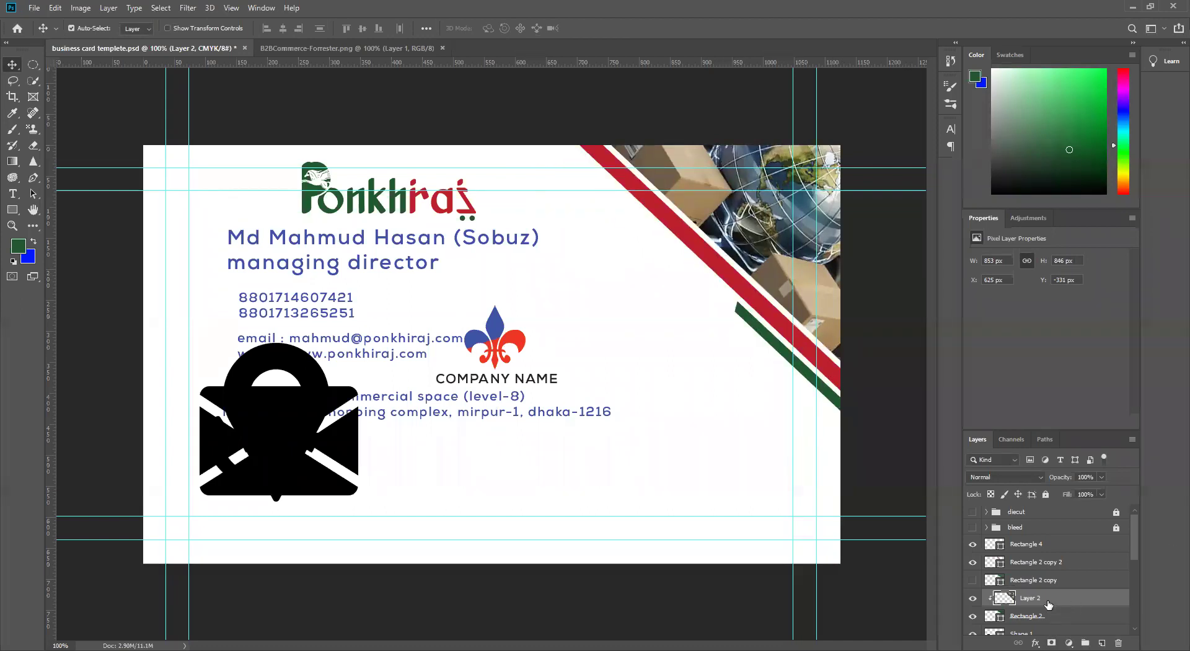
left_click(972, 580)
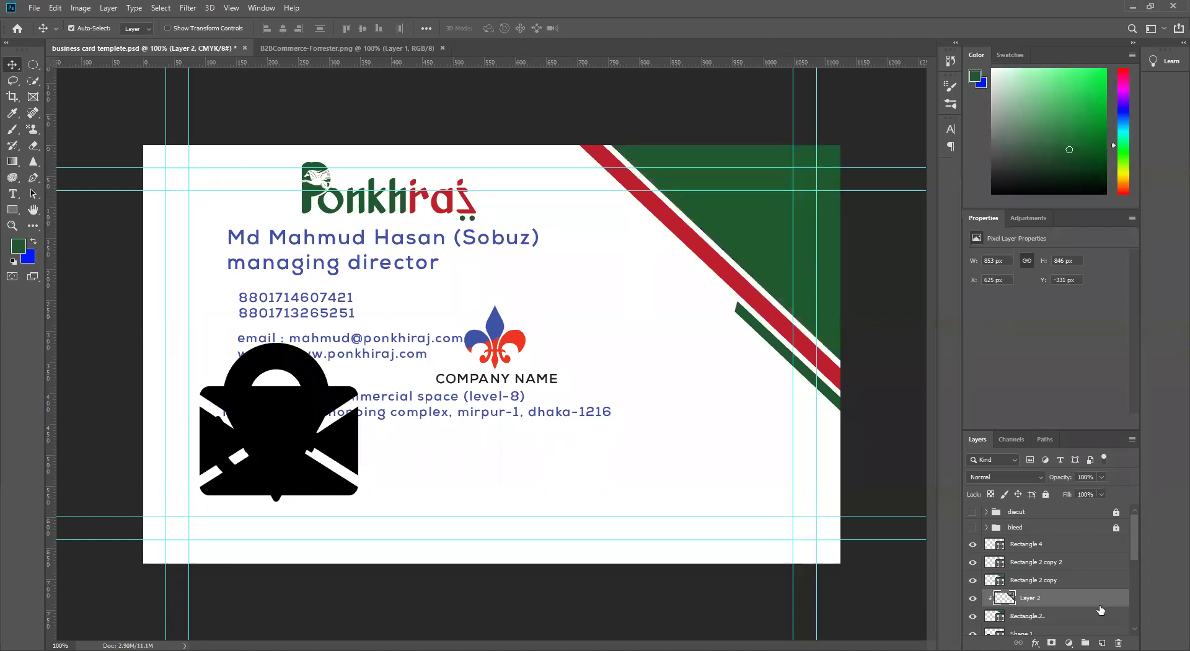
Lower the opacity of the green corner copy Rectangle 2 copy to 87% so the clipped picture shows through.
left_click(1095, 583)
left_click_drag(1102, 477, 1094, 494)
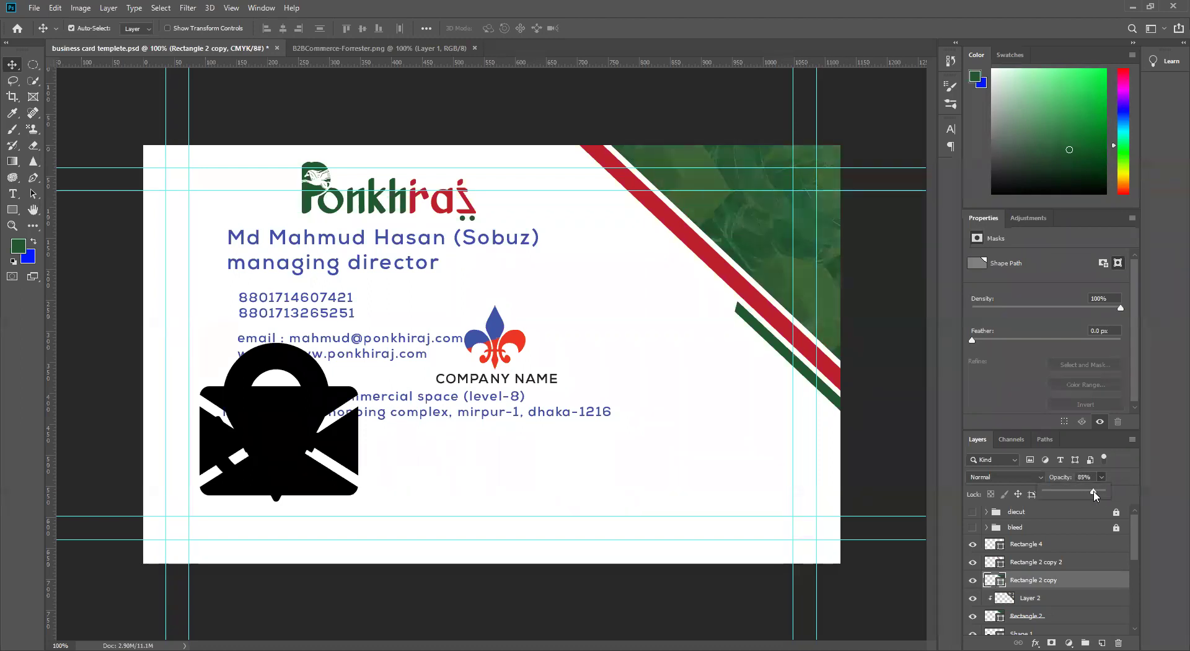
left_click_drag(1094, 494, 1099, 494)
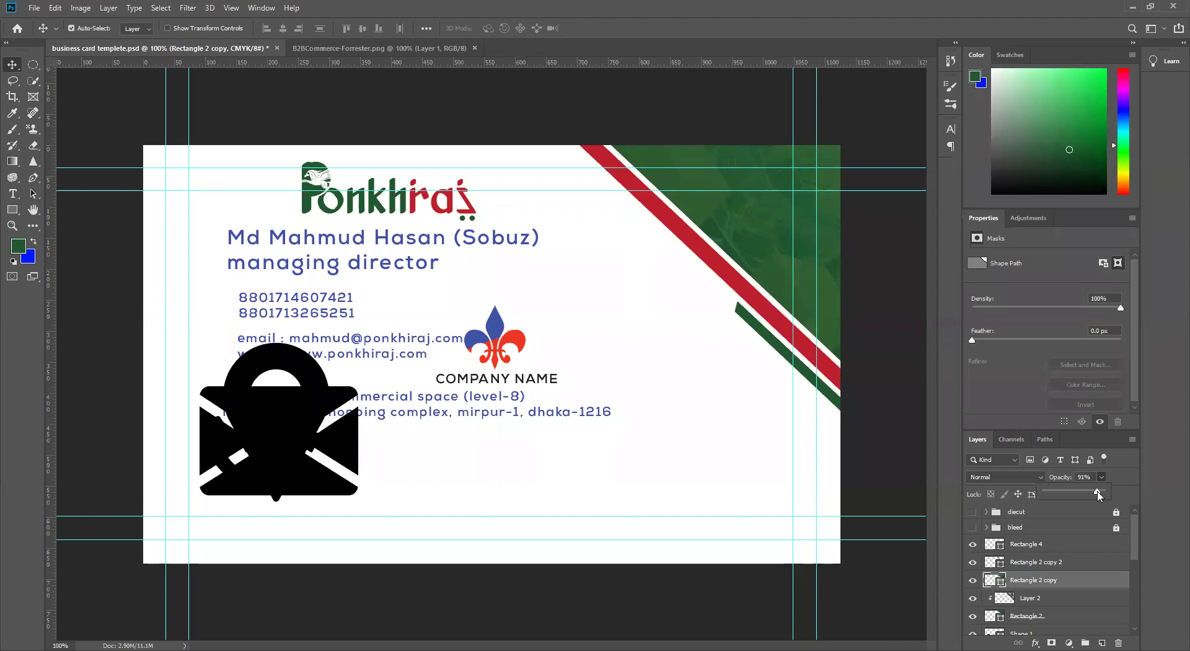
left_click_drag(1099, 494, 1095, 494)
Move the stacked black contact icons off the address text into the empty area beside the diagonal stripes.
left_click(285, 413)
left_click_drag(285, 413, 642, 281)
left_click_drag(286, 460, 583, 251)
left_click_drag(236, 493, 675, 378)
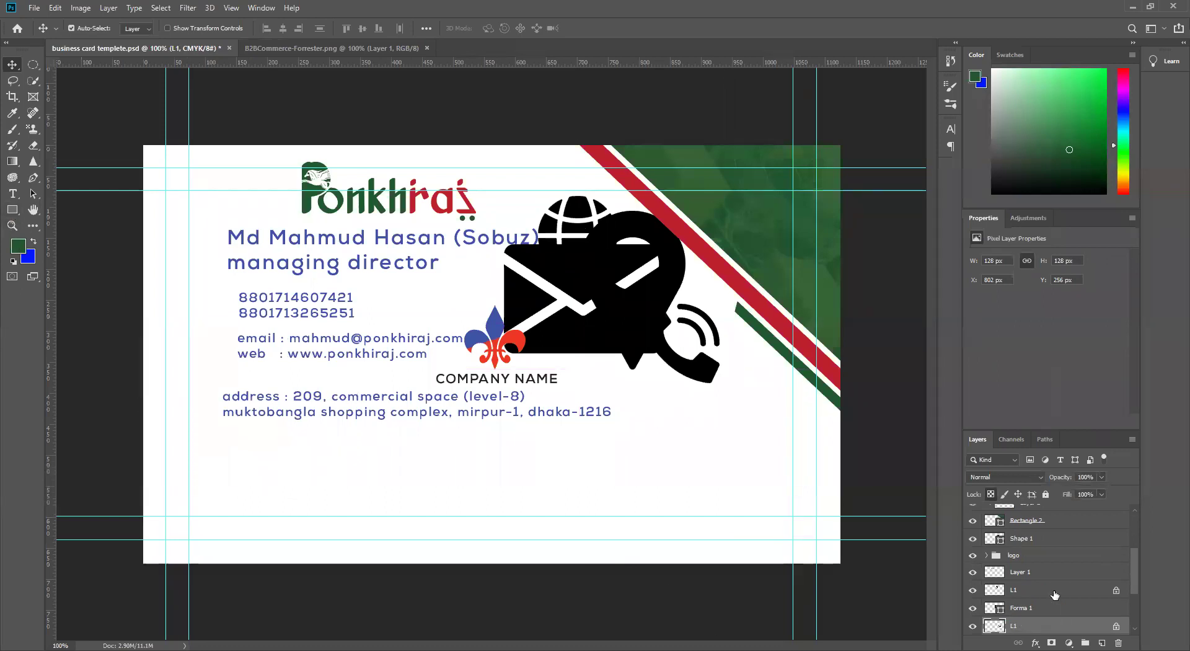
Draw a green rectangle about 1137 × 105 px across the card's bottom edge, above the Rectangle 4 layer.
scroll(1054, 561, "up", 2)
scroll(1073, 556, "up", 4)
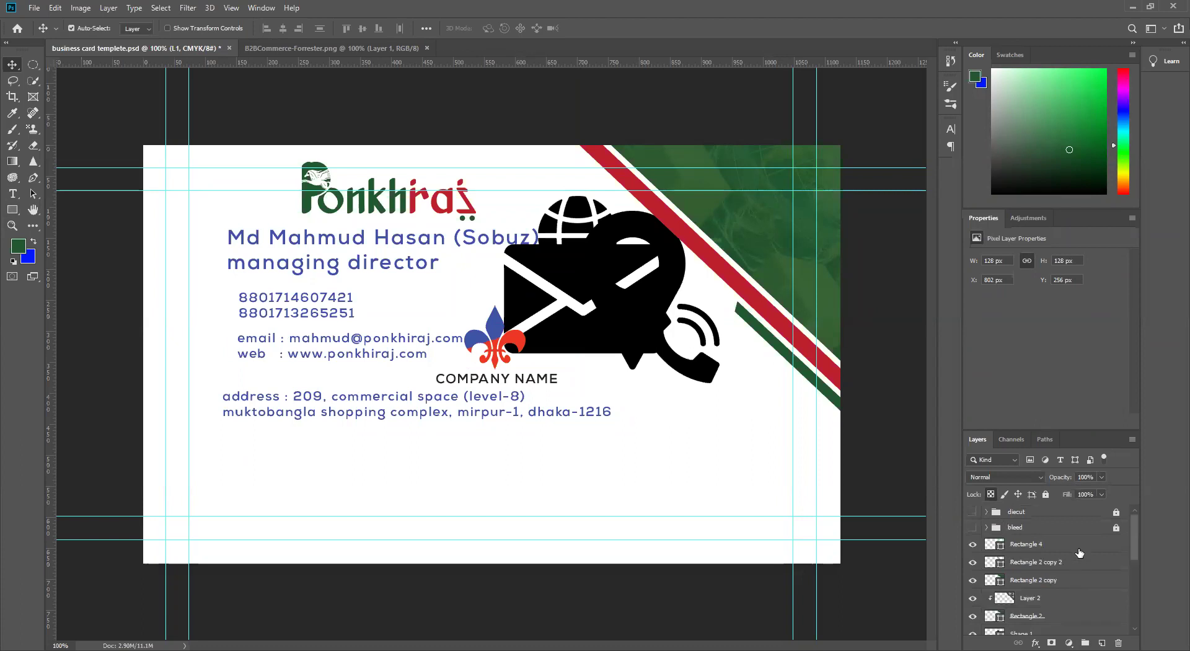
left_click(1079, 552)
left_click(11, 212)
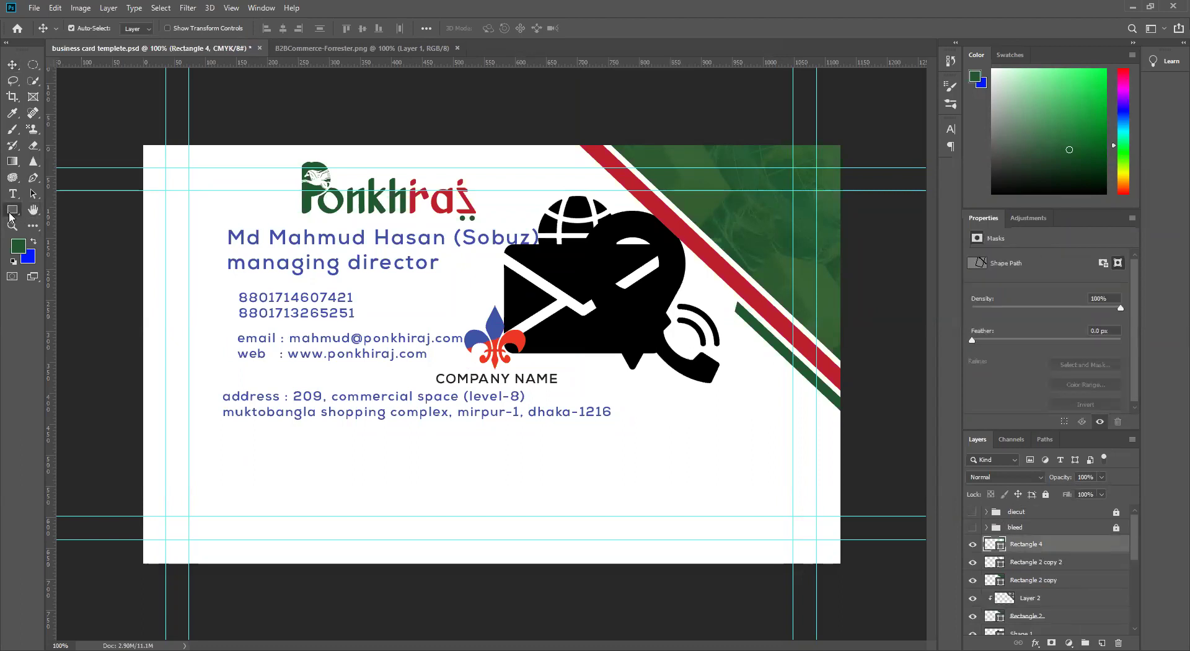
right_click(11, 212)
left_click(62, 208)
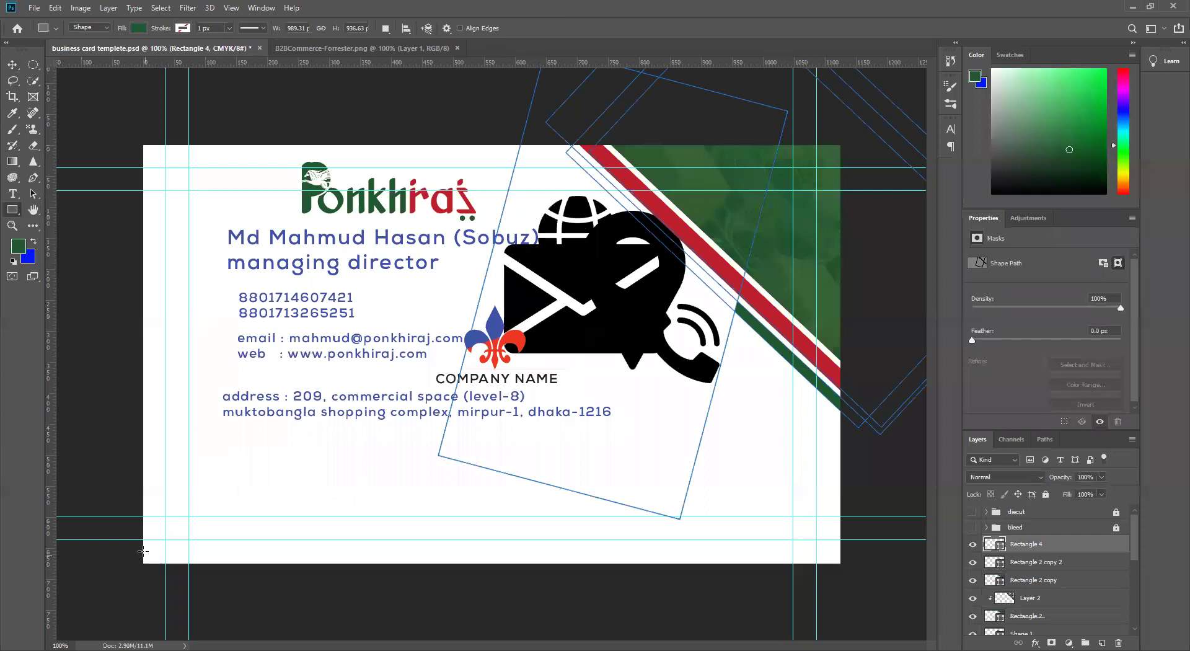
left_click_drag(142, 505, 846, 568)
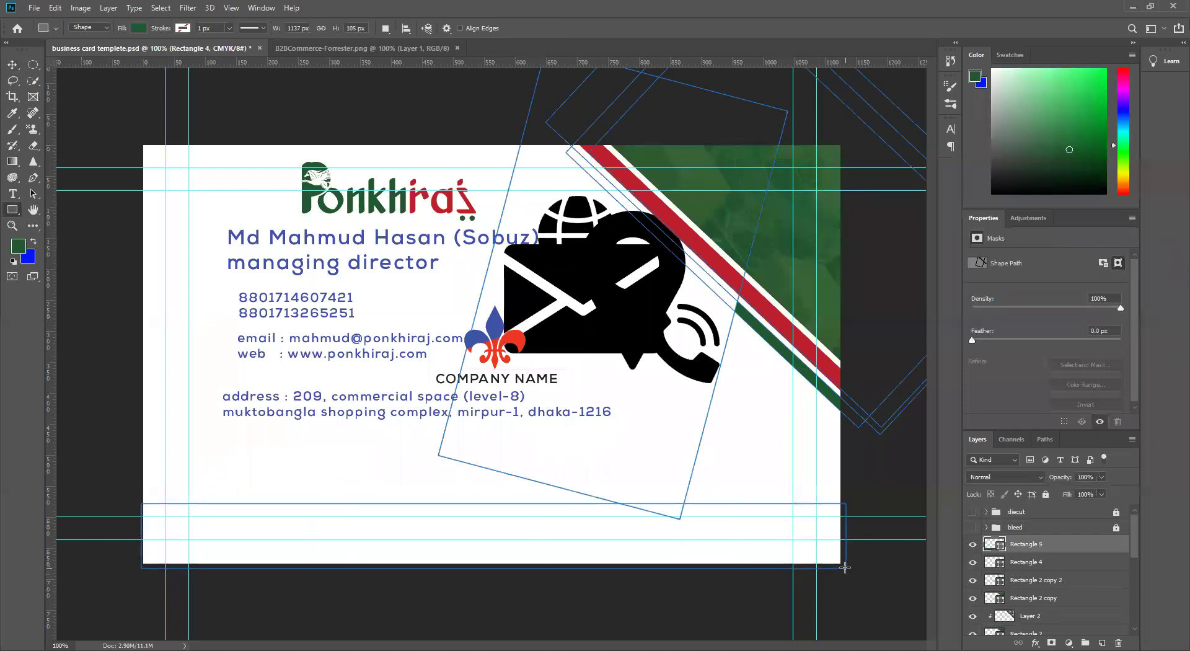
left_click(12, 65)
left_click(868, 602)
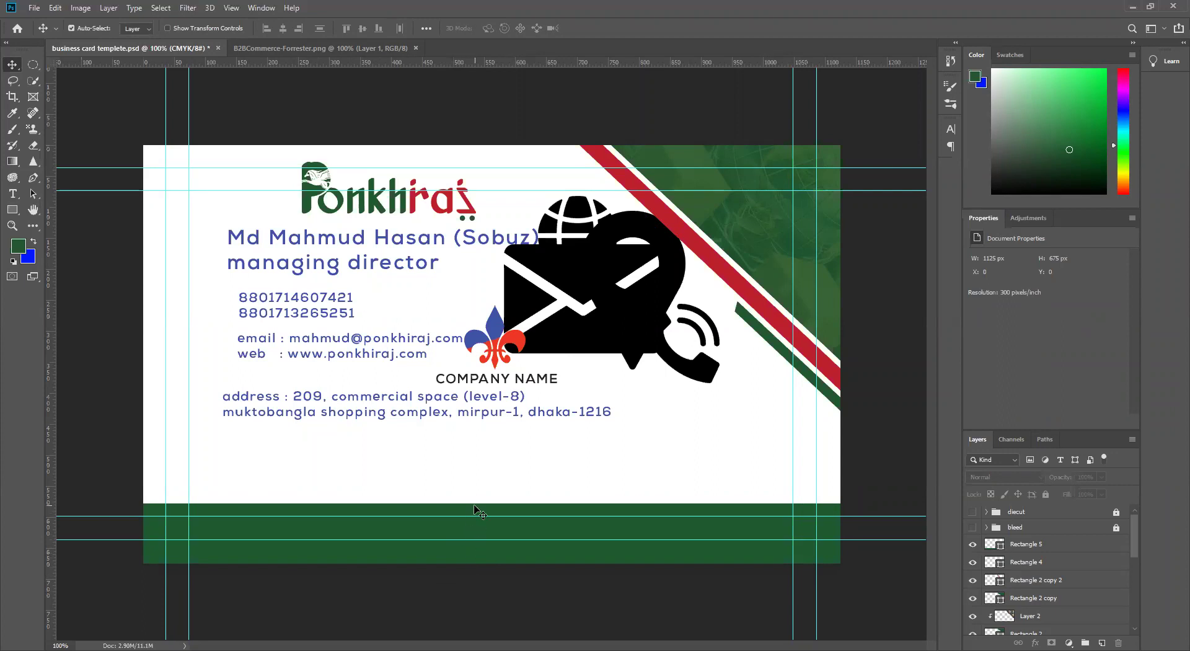
Nudge the green bottom band down to Y 608 px so only a narrower strip stays on the card.
left_click(485, 556)
key("Down")
key("Down")
key("Down")
key("Down")
key("Down")
key("Down")
key("Down")
key("Down")
key("Down")
key("Down")
key("Down")
key("Down")
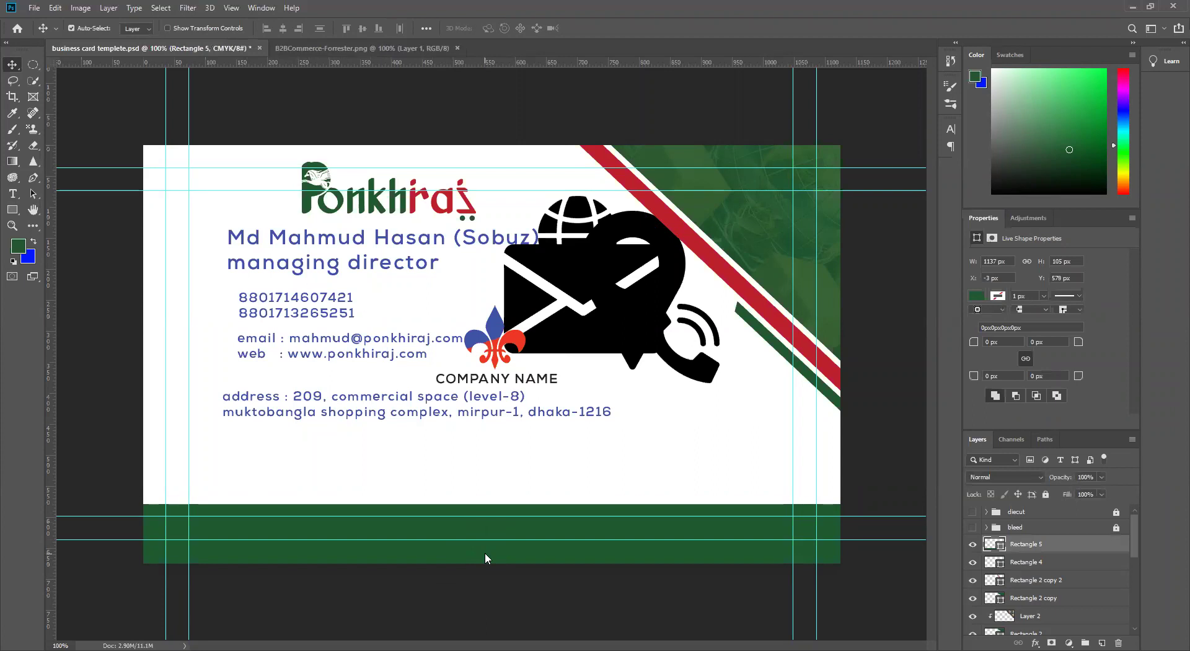
key("Down")
key("Down")
key("Down")
key("Down")
key("Down")
key("Down")
key("Down")
key("Down")
key("Down")
key("Down")
key("Down")
key("Down")
key("Down")
key("Down")
key("Down")
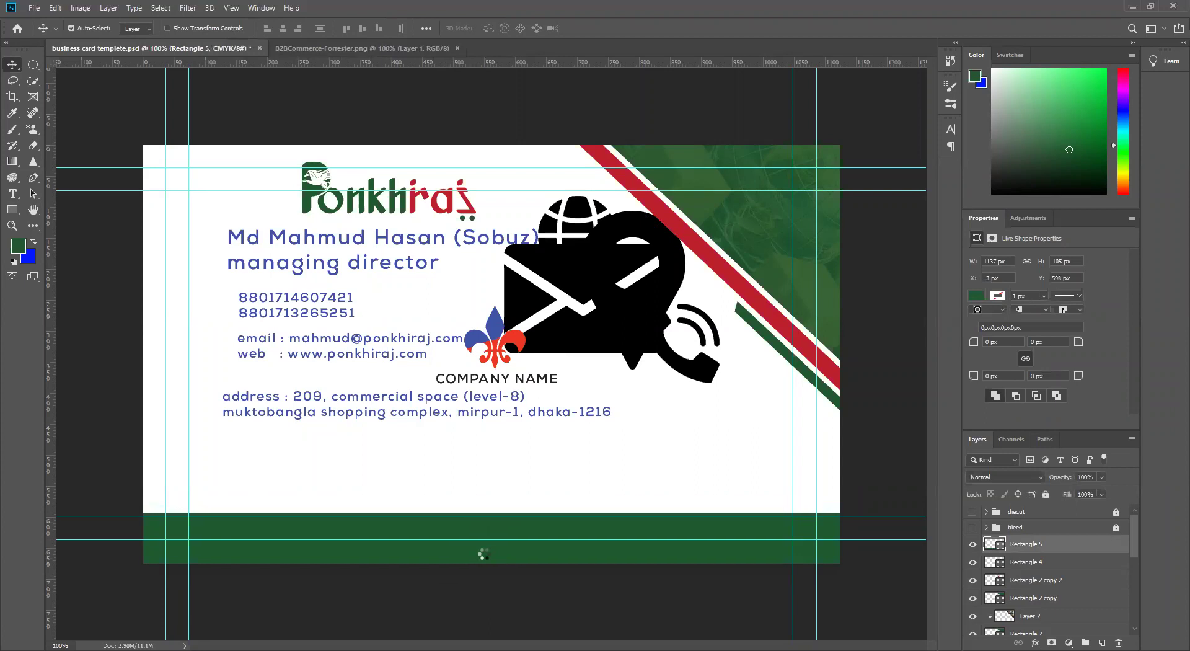
key("Down")
key("Down")
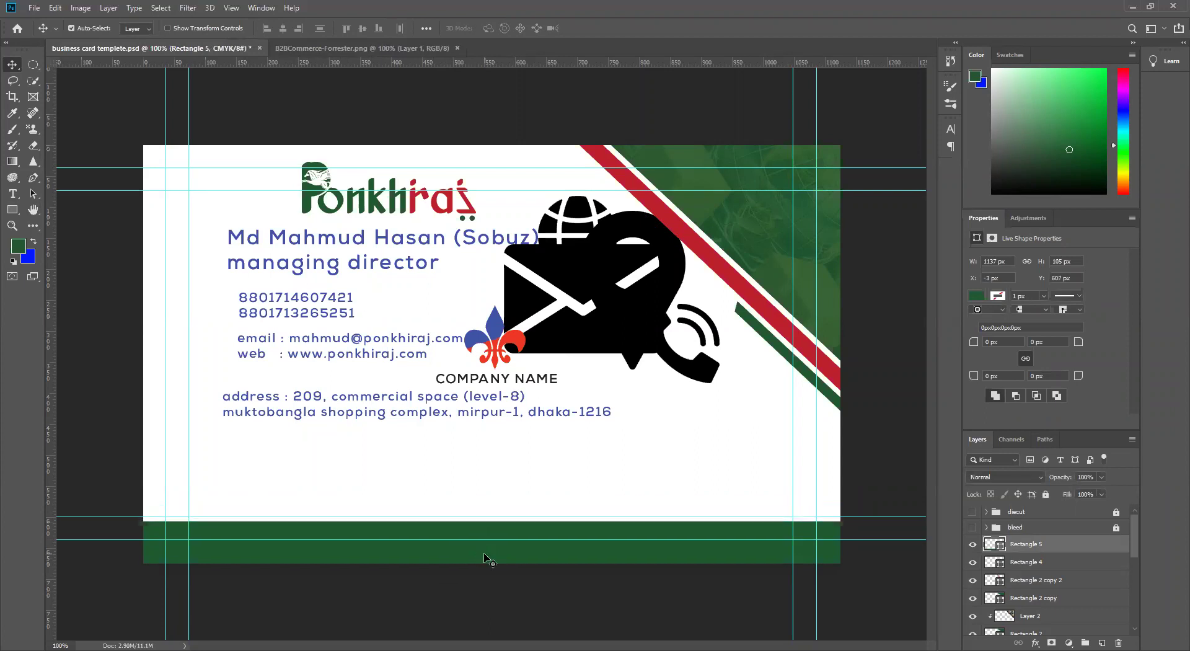
key("Down")
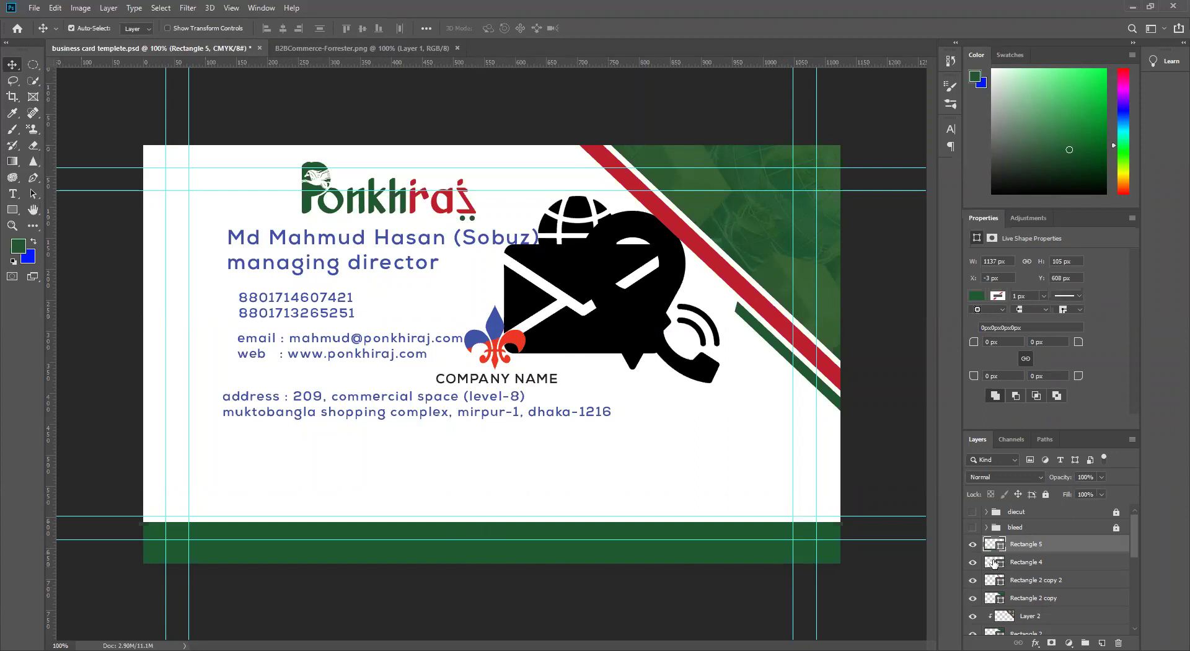
Duplicate the green bottom band and fill the copy with the diagonal stripe's red, #bc202b.
left_click(972, 544)
left_click(973, 545)
key("ctrl+j")
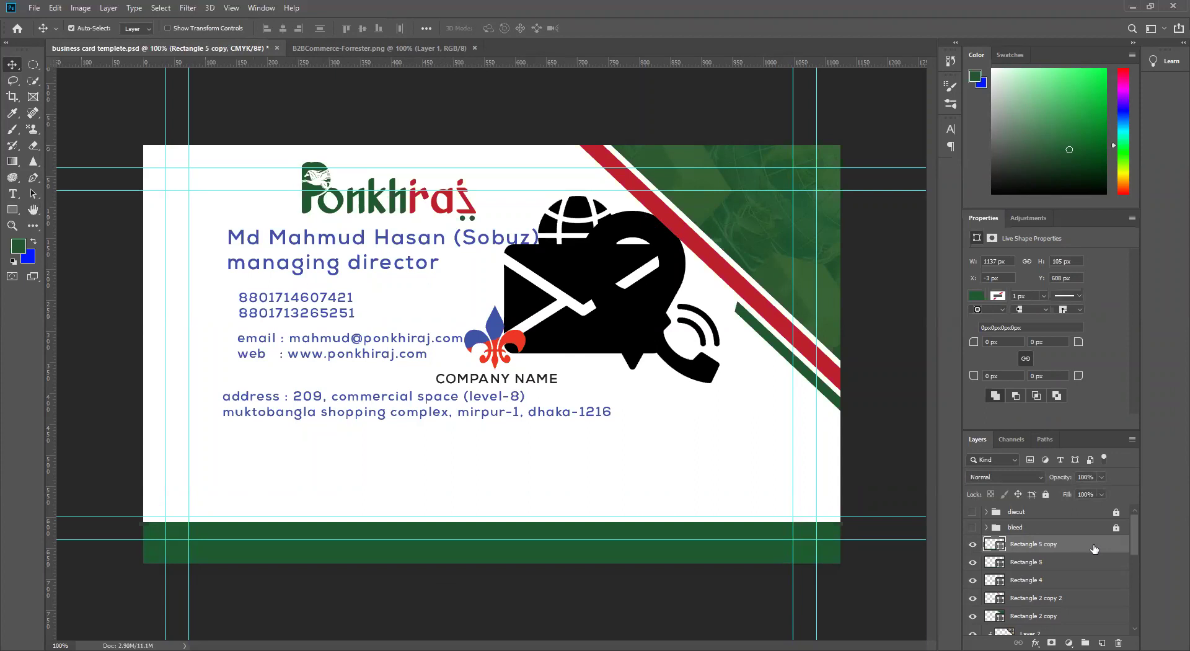
left_click(16, 247)
left_click(669, 209)
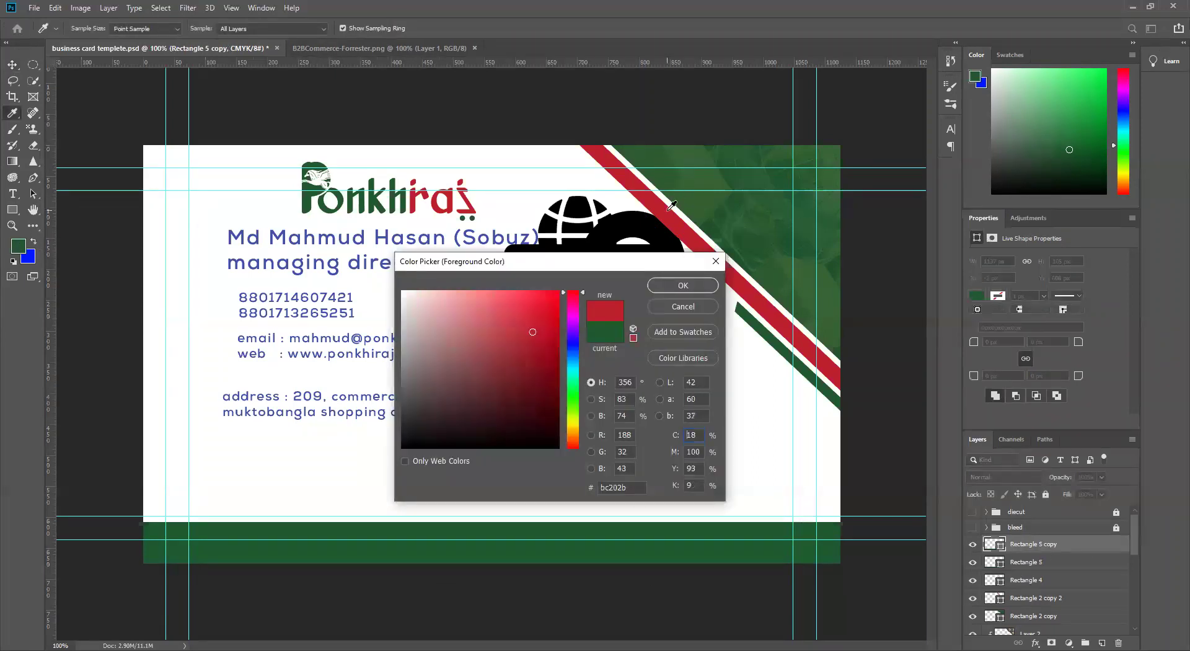
left_click(682, 285)
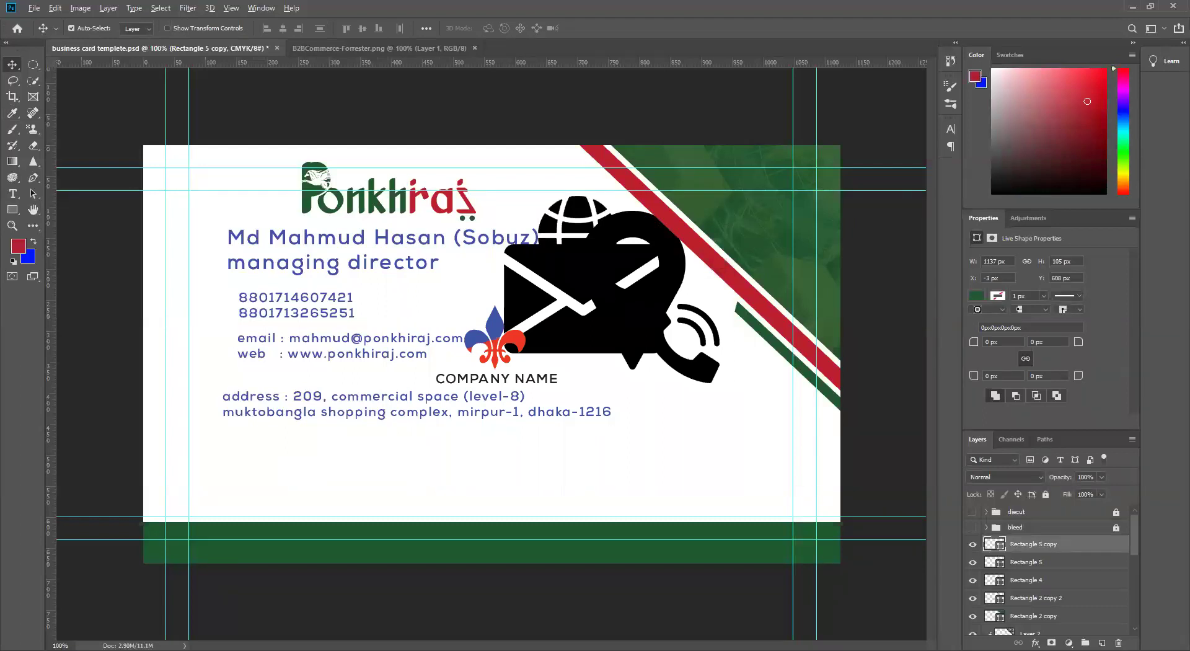
key("alt+BackSpace")
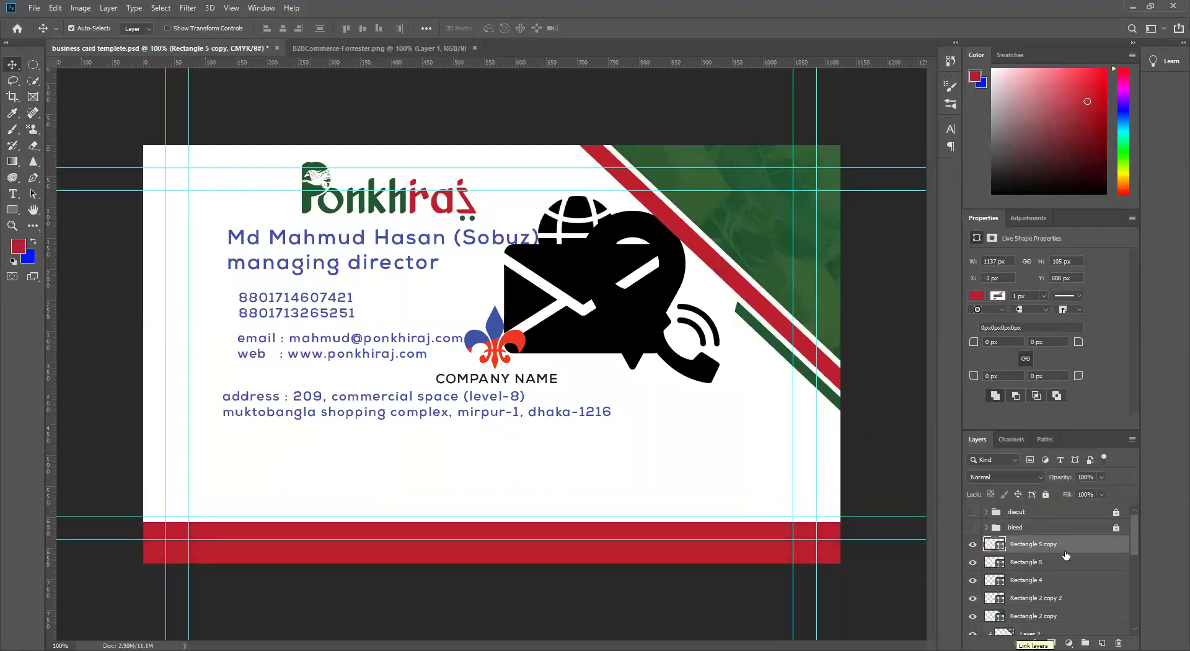
Place the red band behind the green one and nudge it up to Y 599 px as a thin edge line.
left_click_drag(1061, 547, 1062, 567)
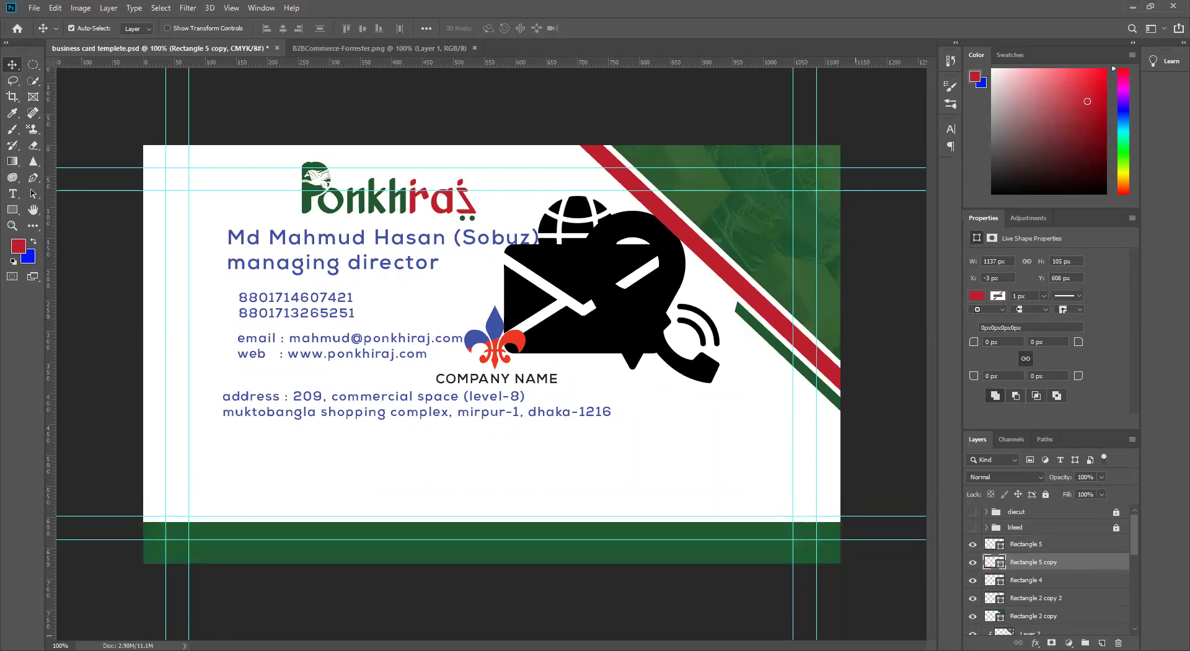
key("Up")
key("Up")
key("Up")
key("Up")
key("Up")
key("Up")
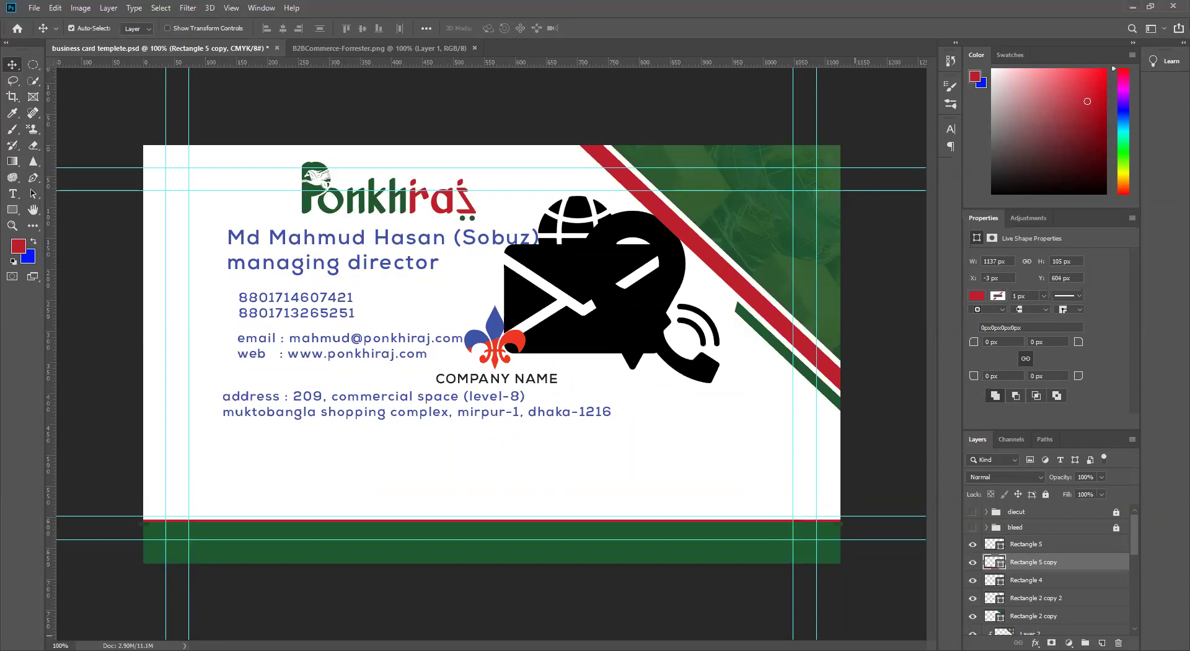
key("Up")
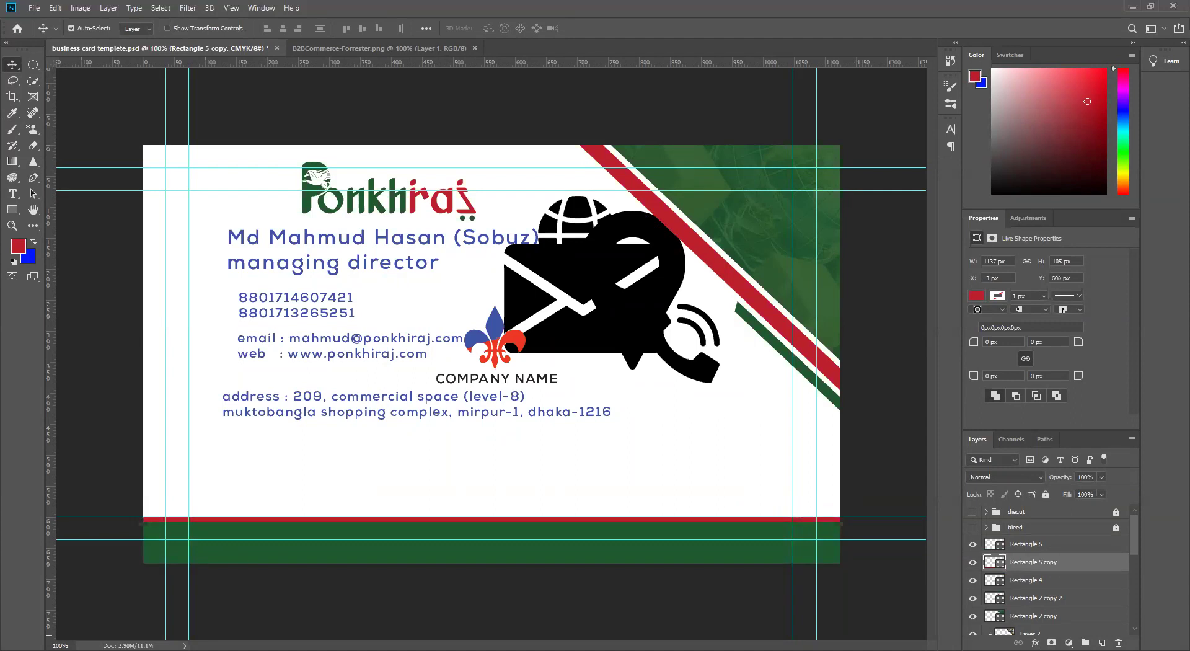
key("Up")
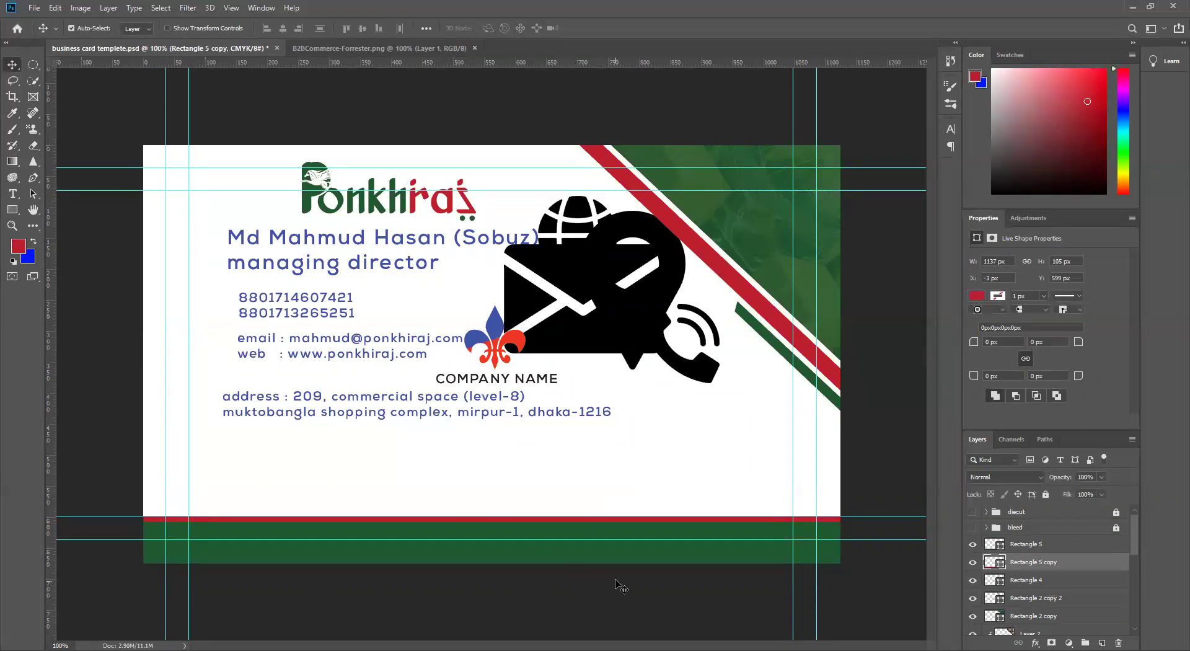
left_click(730, 570)
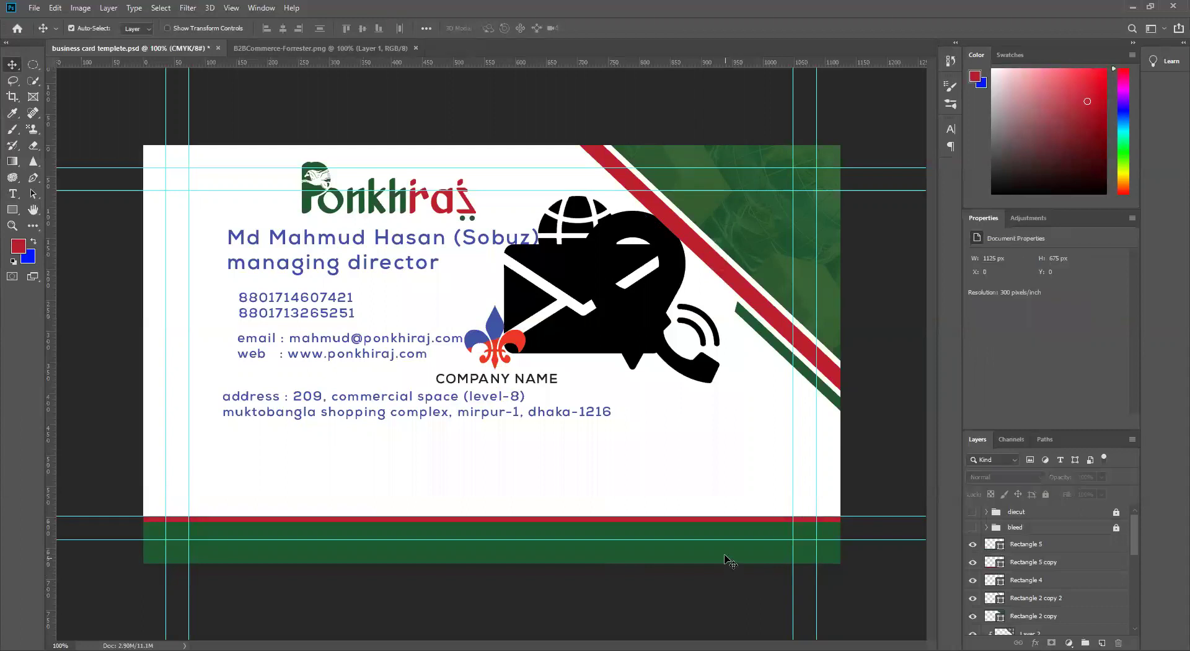
Move the green and red bottom bands down together until their combined top edge is at Y 608 px.
left_click(736, 524, "shift")
key("Down")
key("Down")
key("Down")
key("Down")
key("Down")
key("Down")
key("Down")
key("Down")
key("Down")
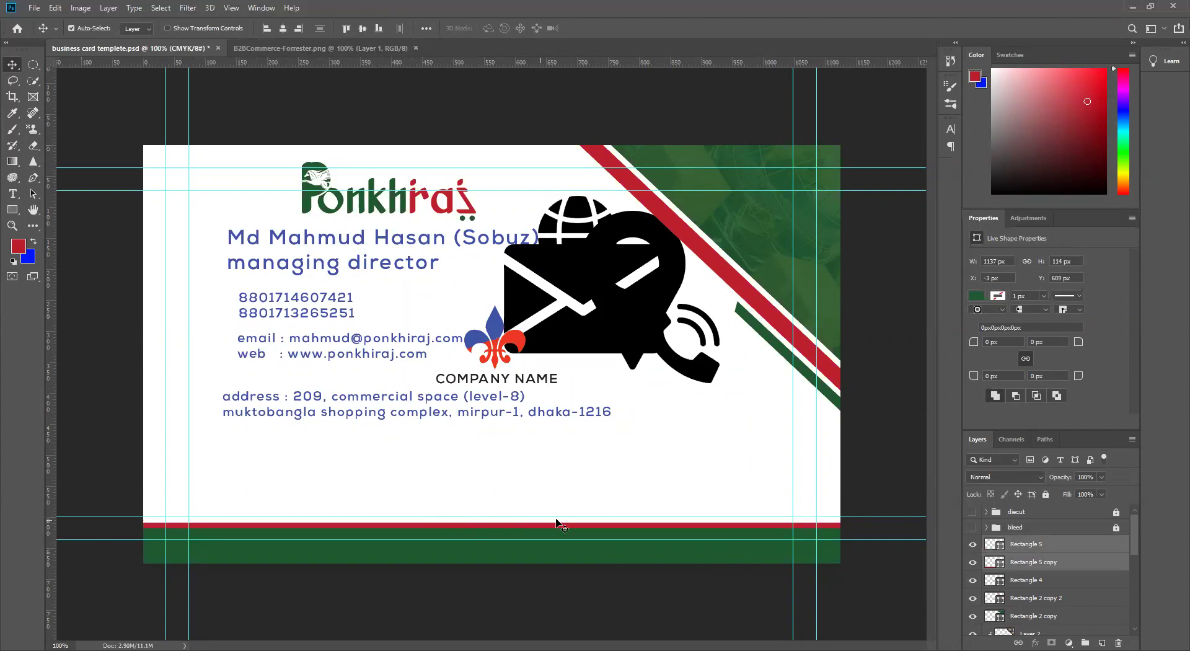
key("Up")
key("Up")
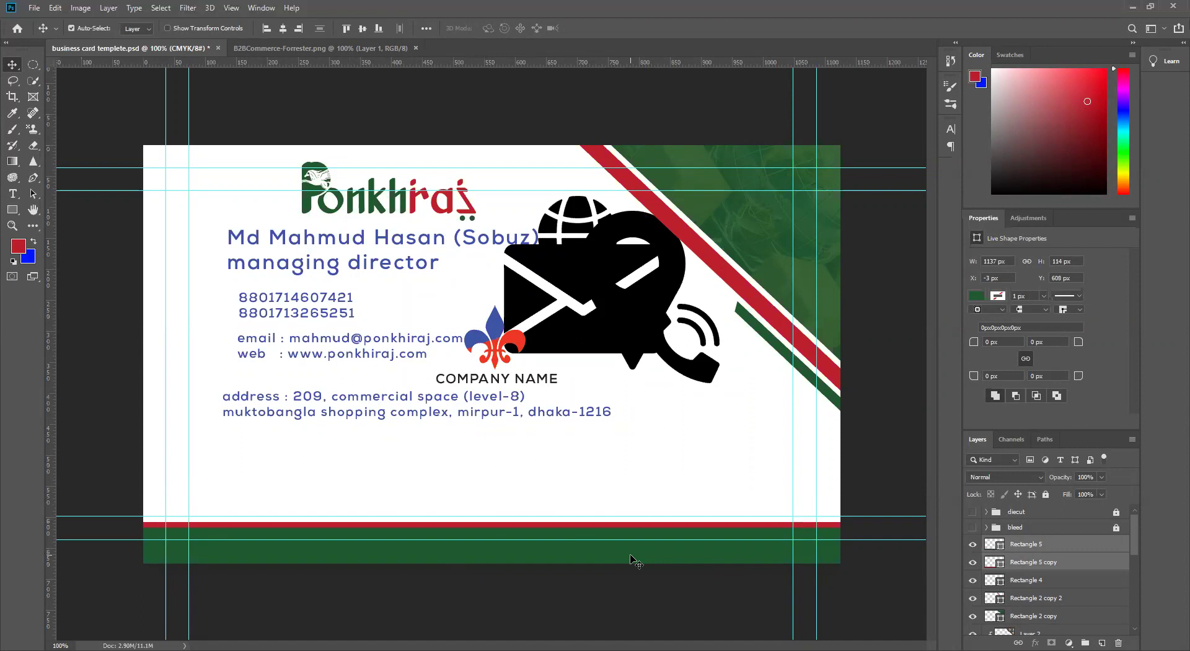
left_click(879, 508)
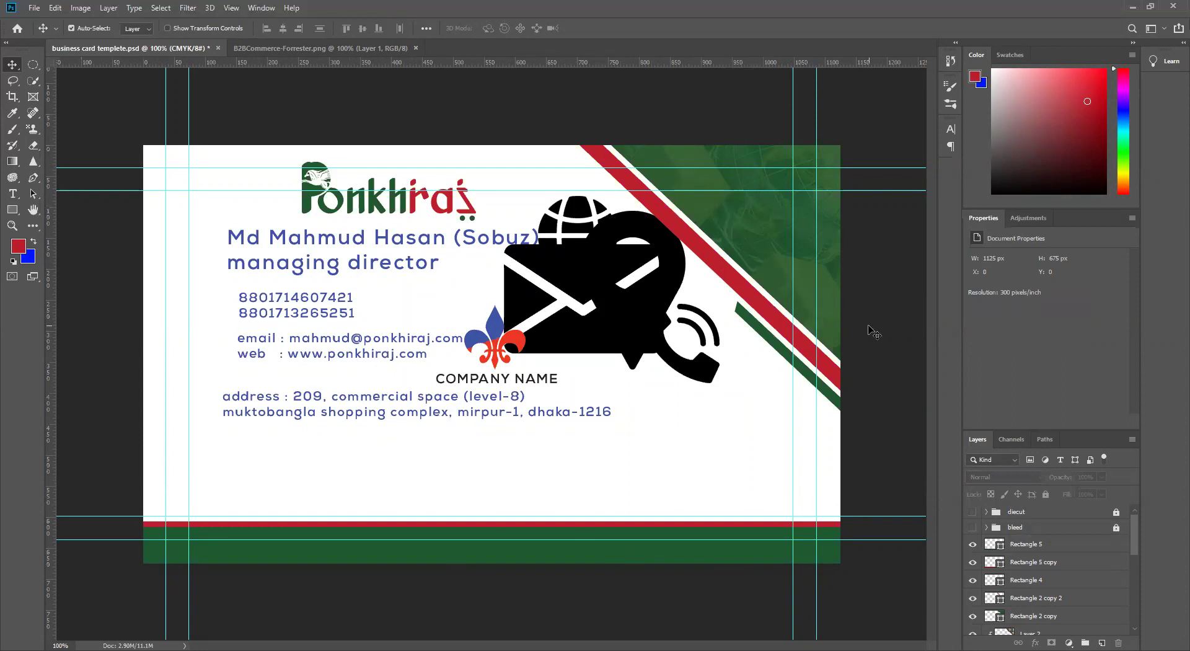
Draw a green rounded rectangle about 70 × 214 px with a 10 px corner radius on the card's left edge.
left_click(744, 228)
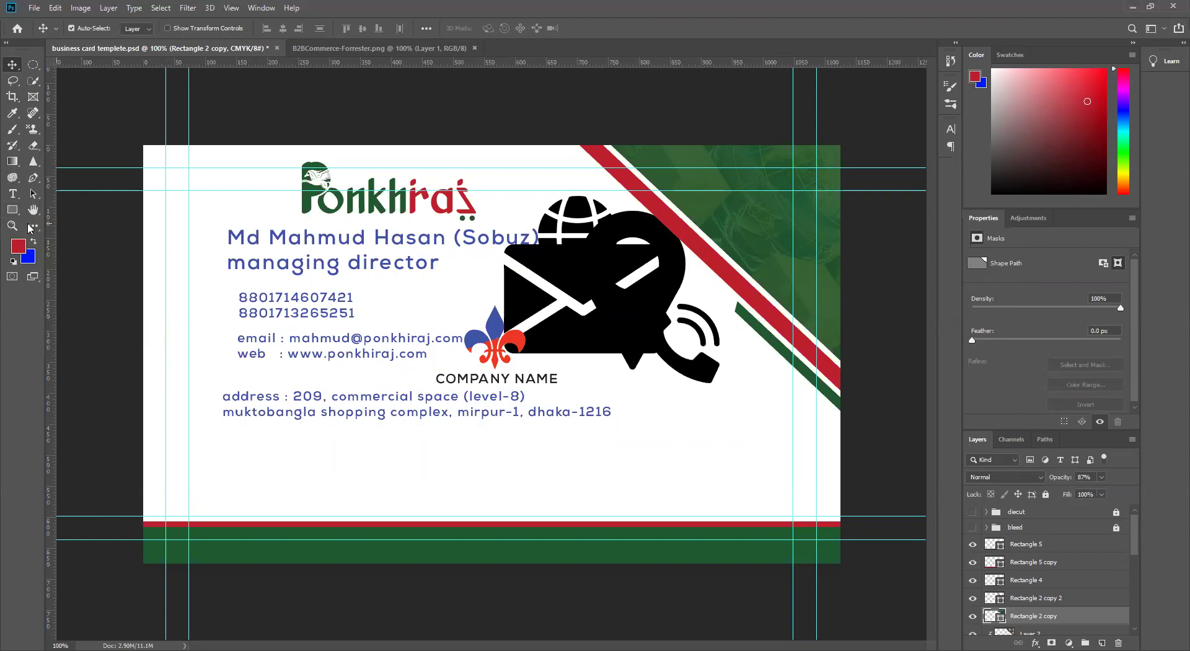
left_click(13, 210)
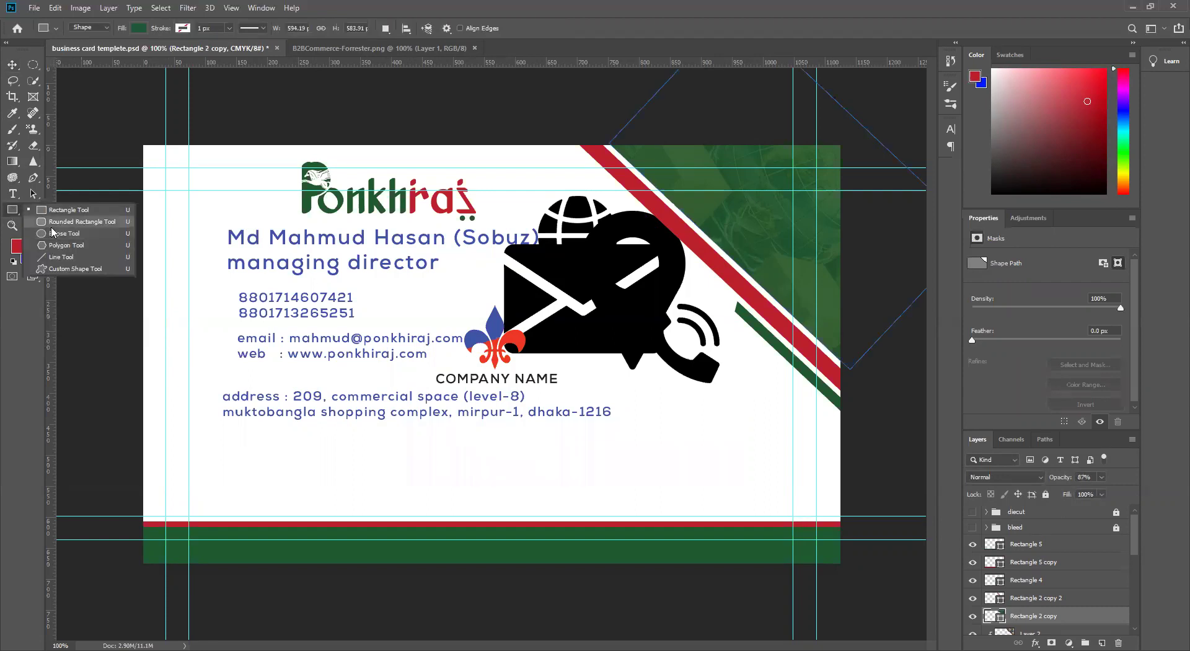
left_click(46, 222)
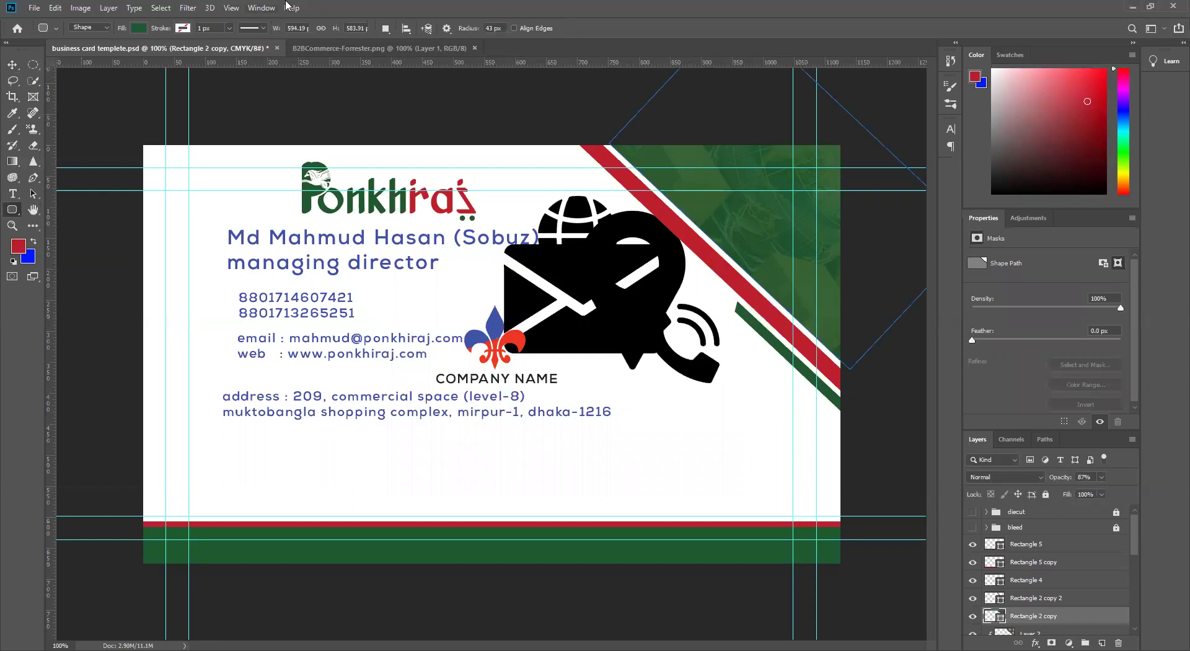
left_click(495, 28)
type("10px")
left_click_drag(142, 278, 184, 410)
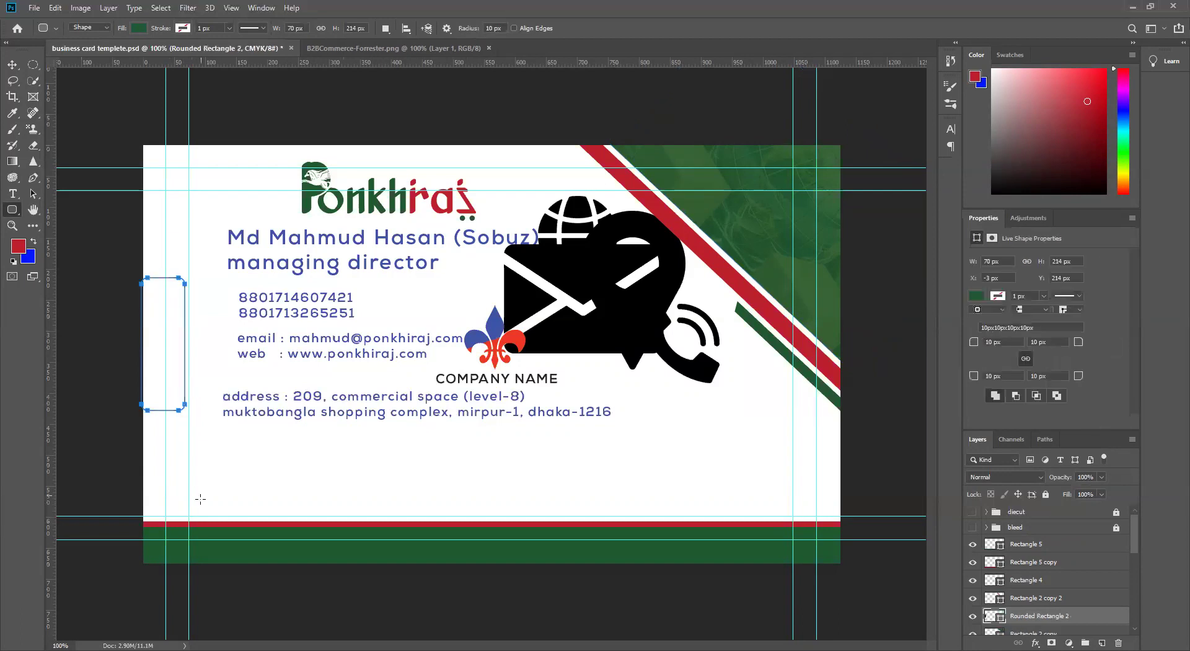
Nudge the green rounded rectangle left to X -8 px so its left corners fall outside the card.
left_click(12, 65)
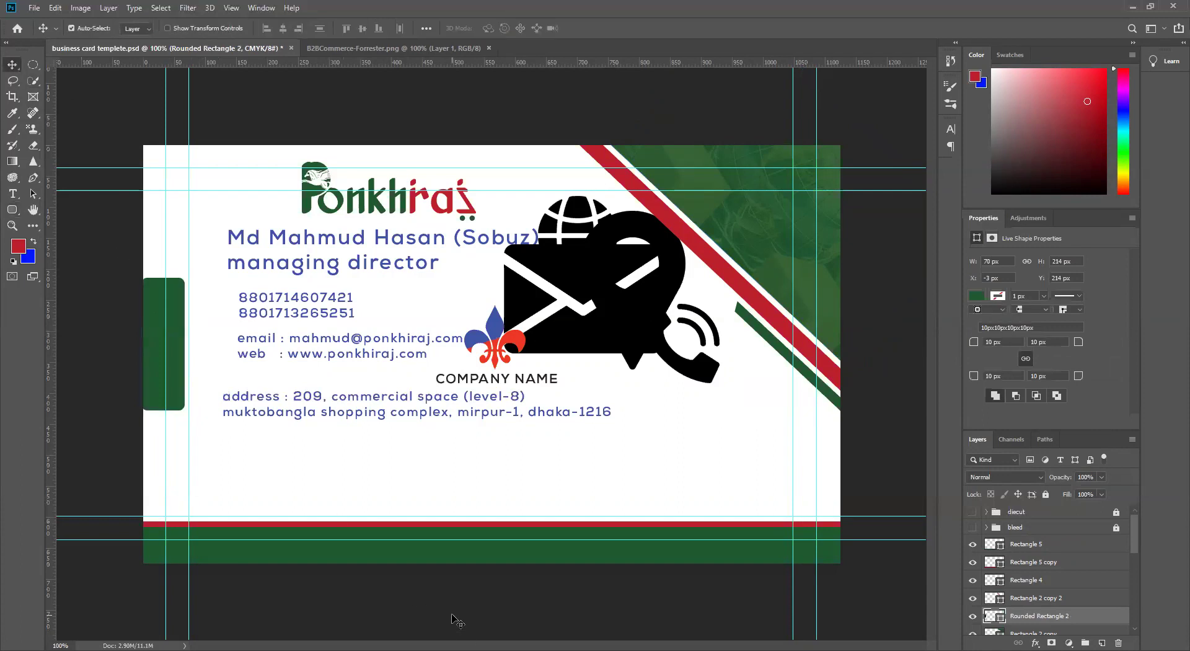
key("Left")
key("Left")
key("Left")
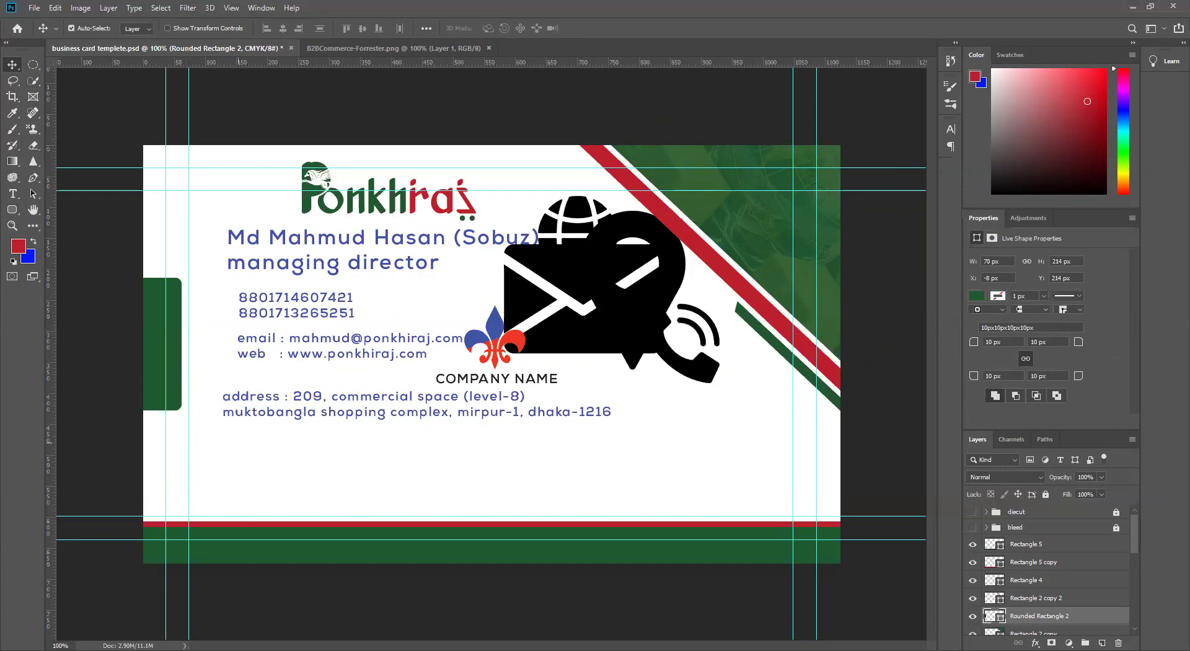
left_click(337, 629)
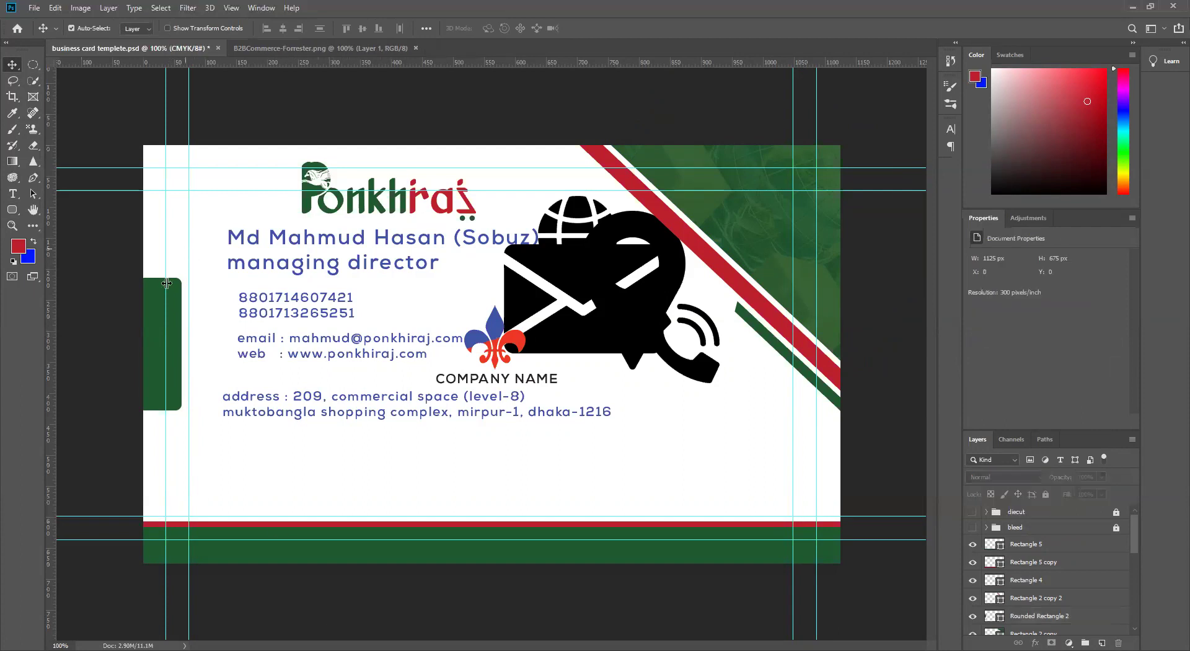
Select the whole card area with the Rectangular Marquee and align the green rounded rectangle to its vertical centre.
left_click(158, 308)
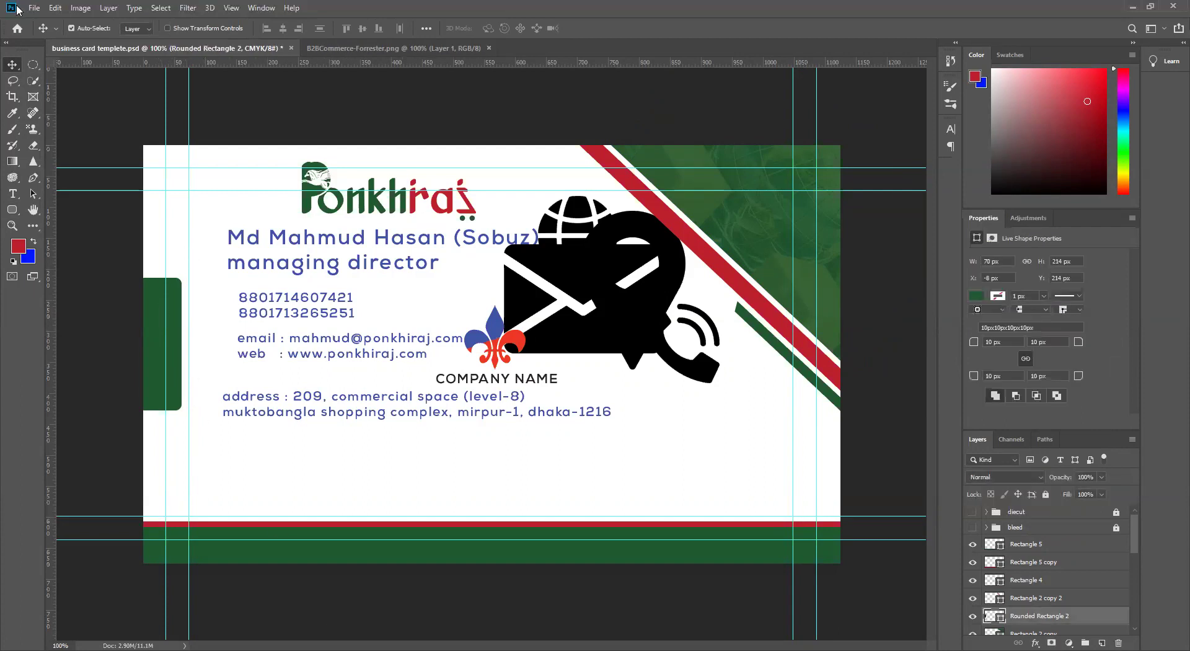
left_click(34, 66)
right_click(32, 65)
left_click(81, 66)
left_click_drag(142, 144, 871, 587)
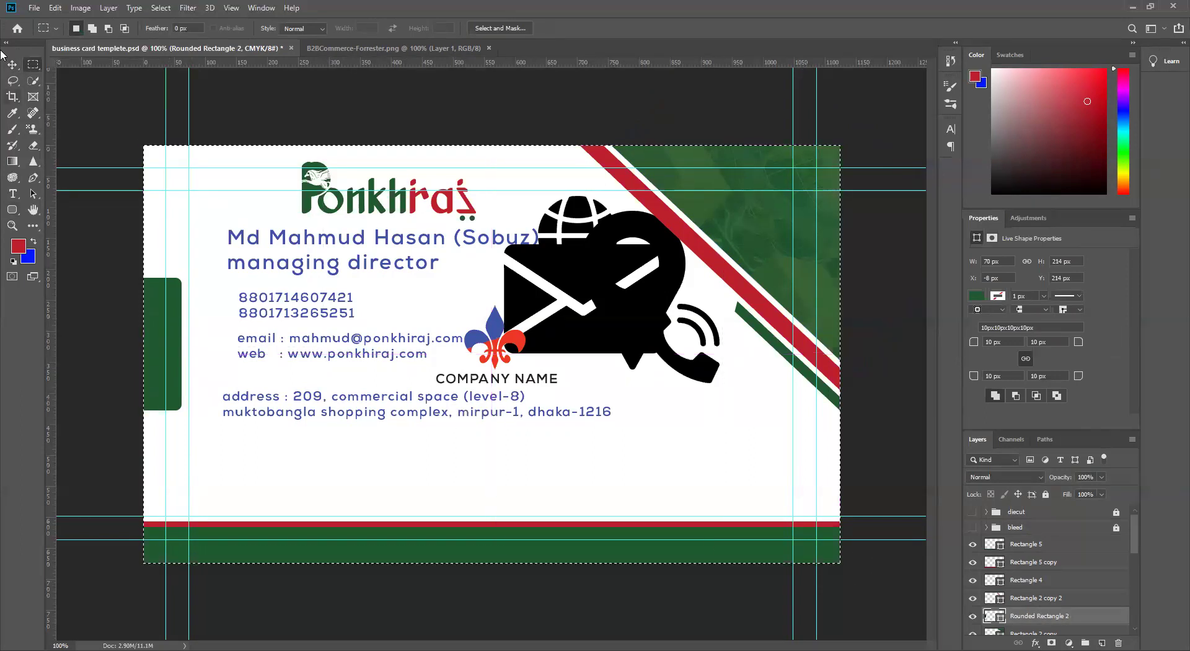
left_click(12, 64)
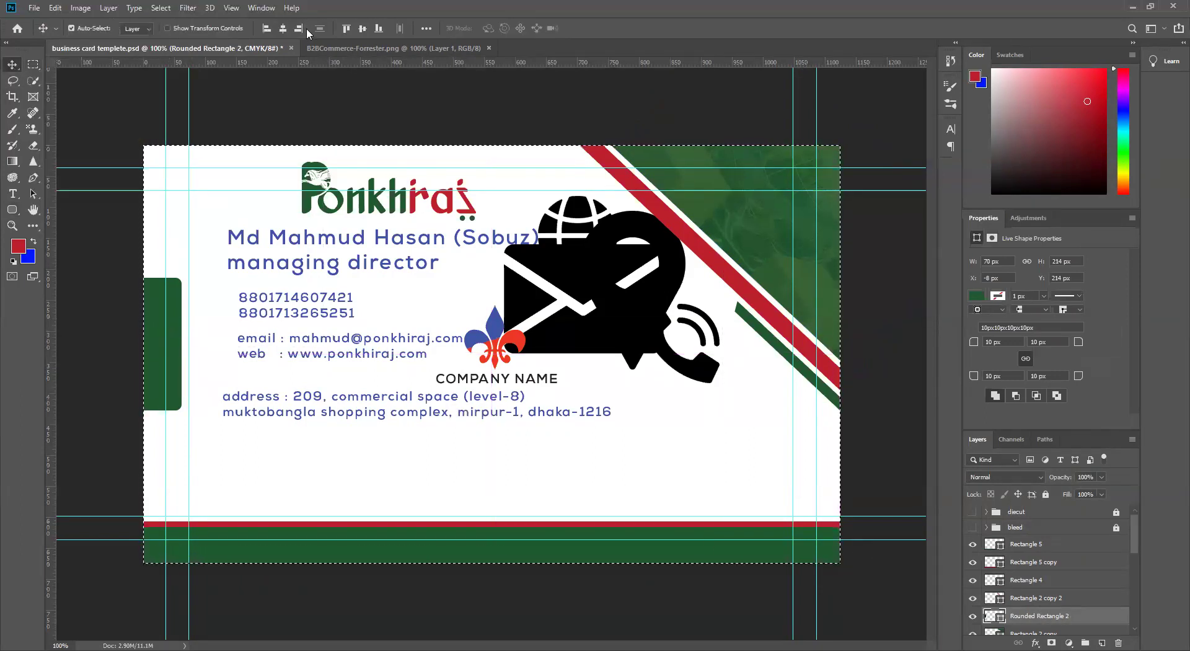
left_click(362, 28)
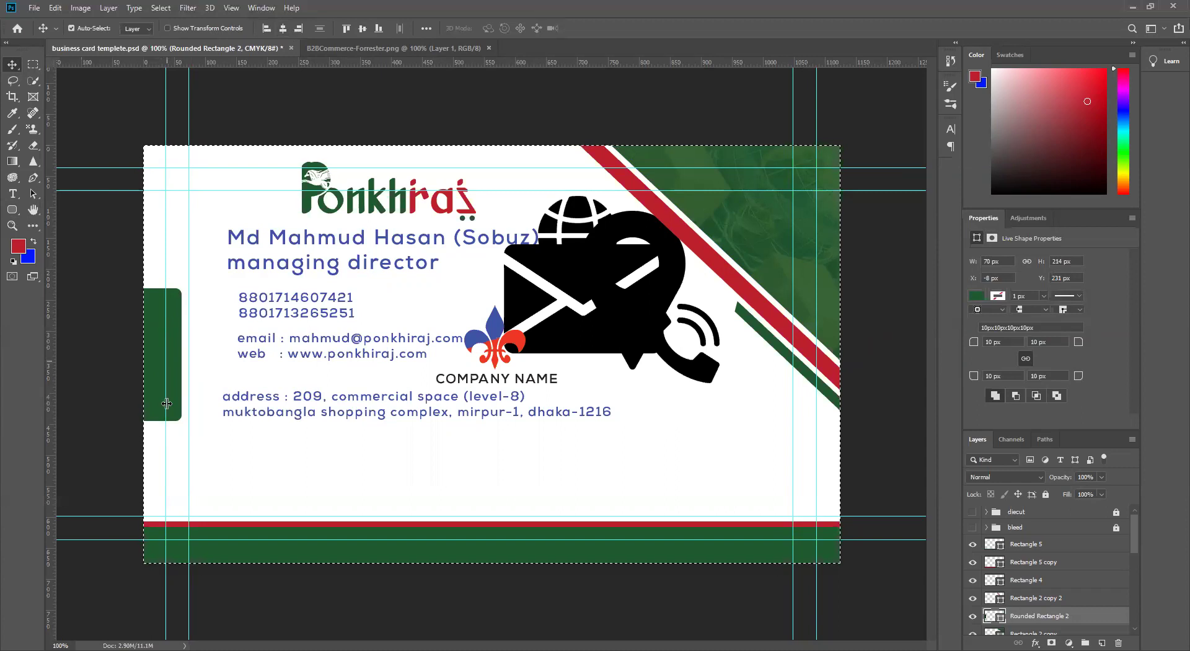
Clear the selection and delete the placeholder fleur-de-lis emblem, its COMPANY NAME text and their logo group.
key("ctrl")
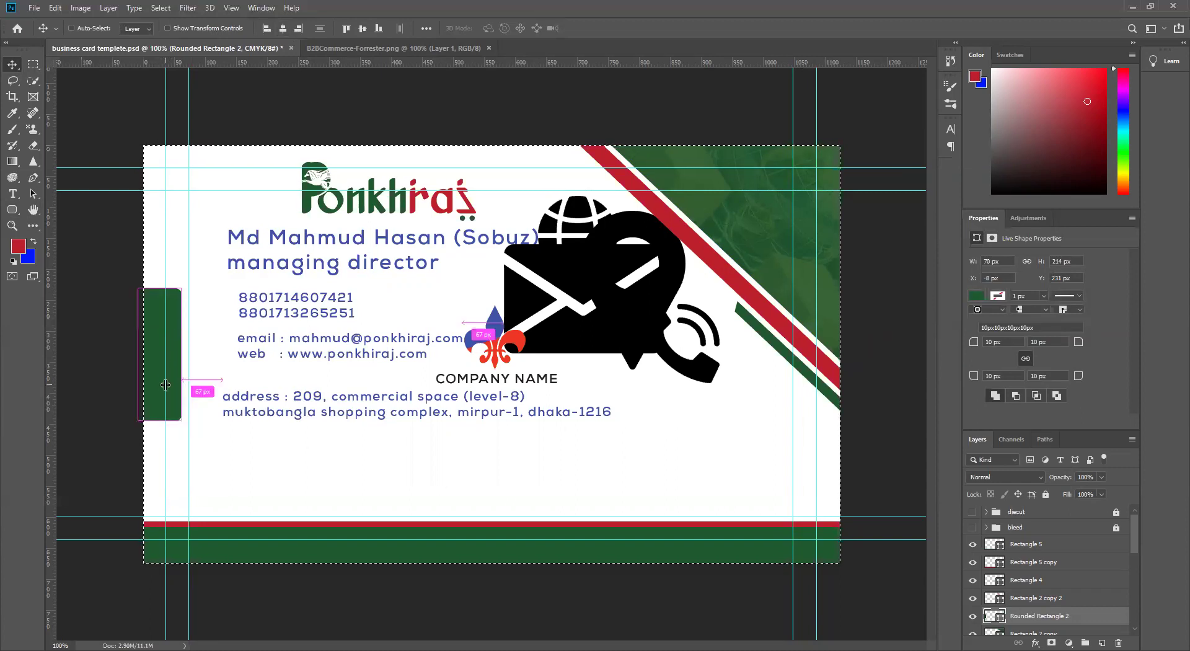
key("ctrl+d")
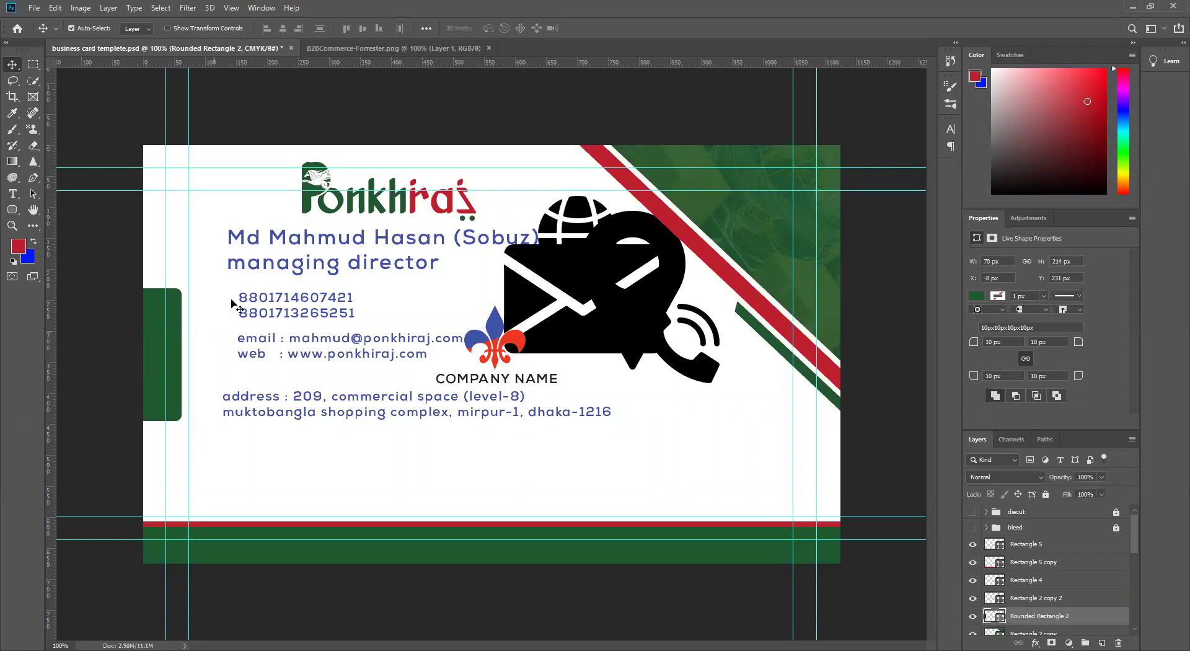
left_click_drag(496, 327, 437, 291)
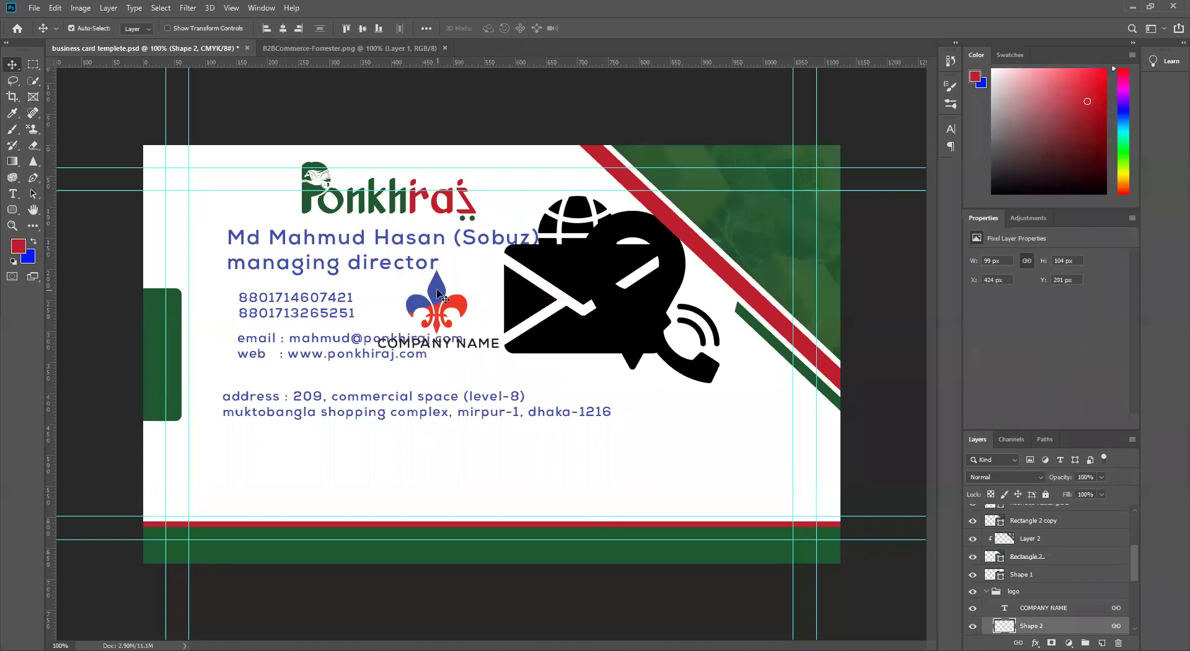
key("Delete")
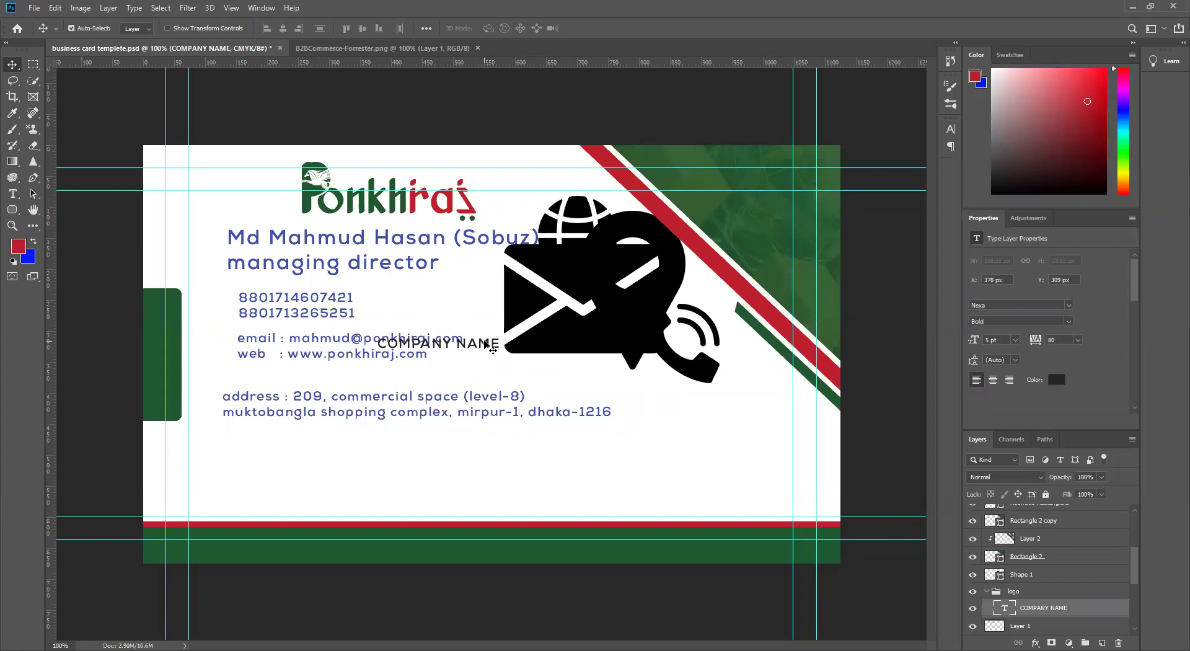
key("Delete")
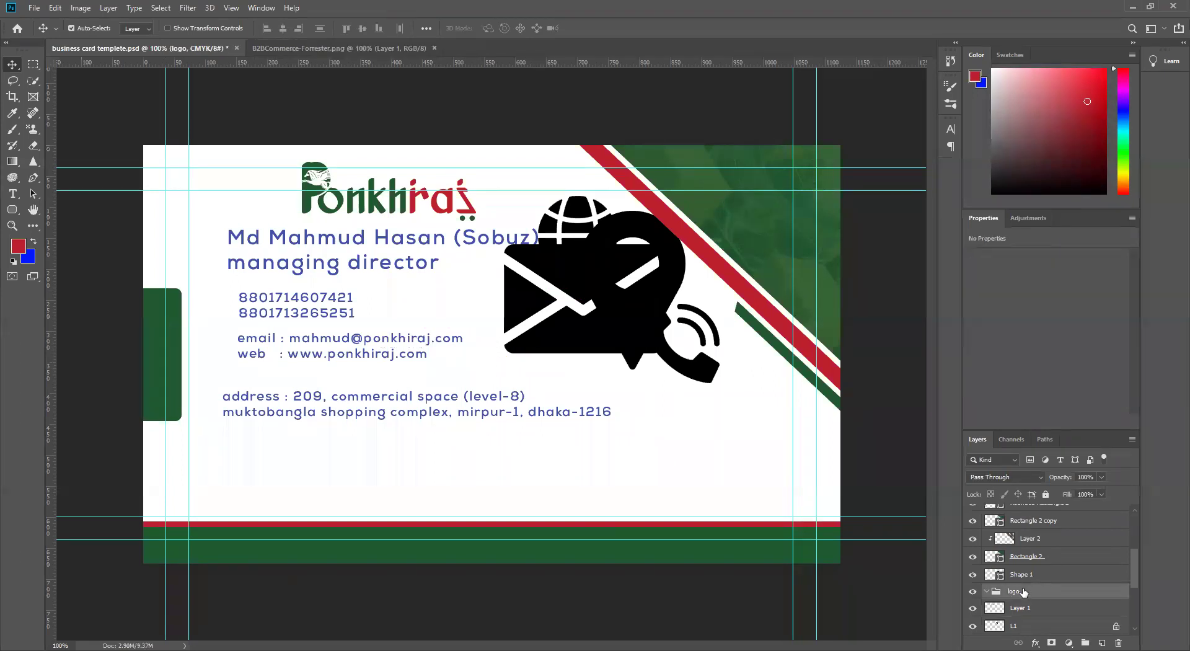
key("Delete")
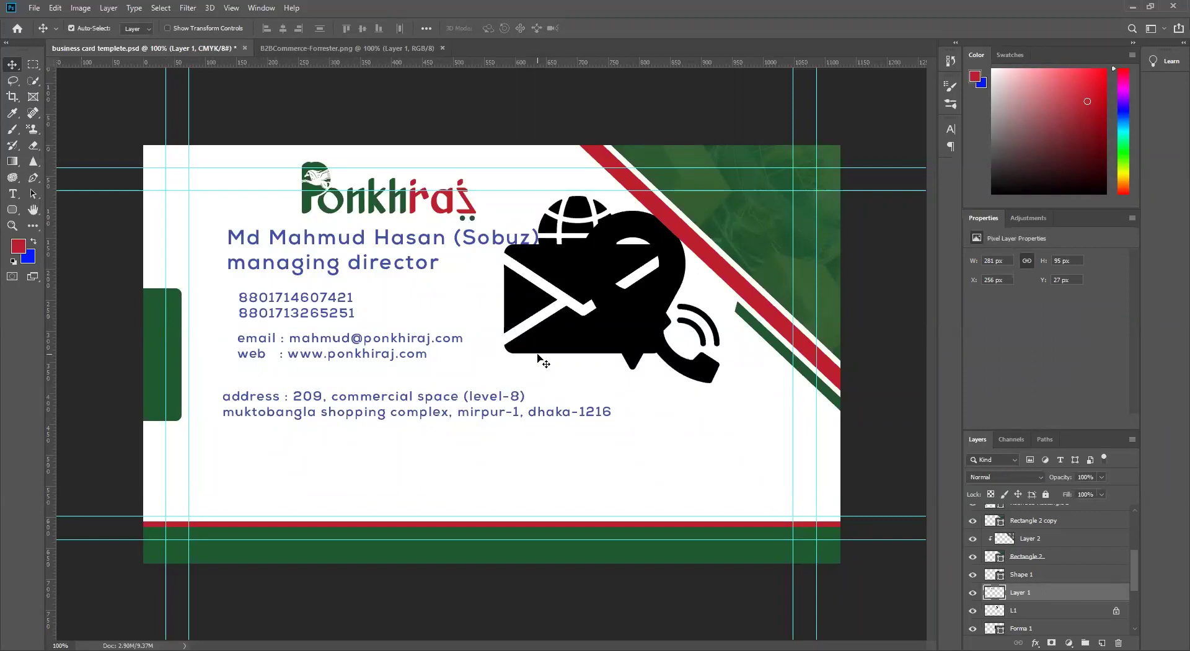
Move the location pin, envelope, globe and phone icons together into the card's lower-left area.
left_click_drag(601, 307, 195, 452)
left_click_drag(605, 256, 339, 389)
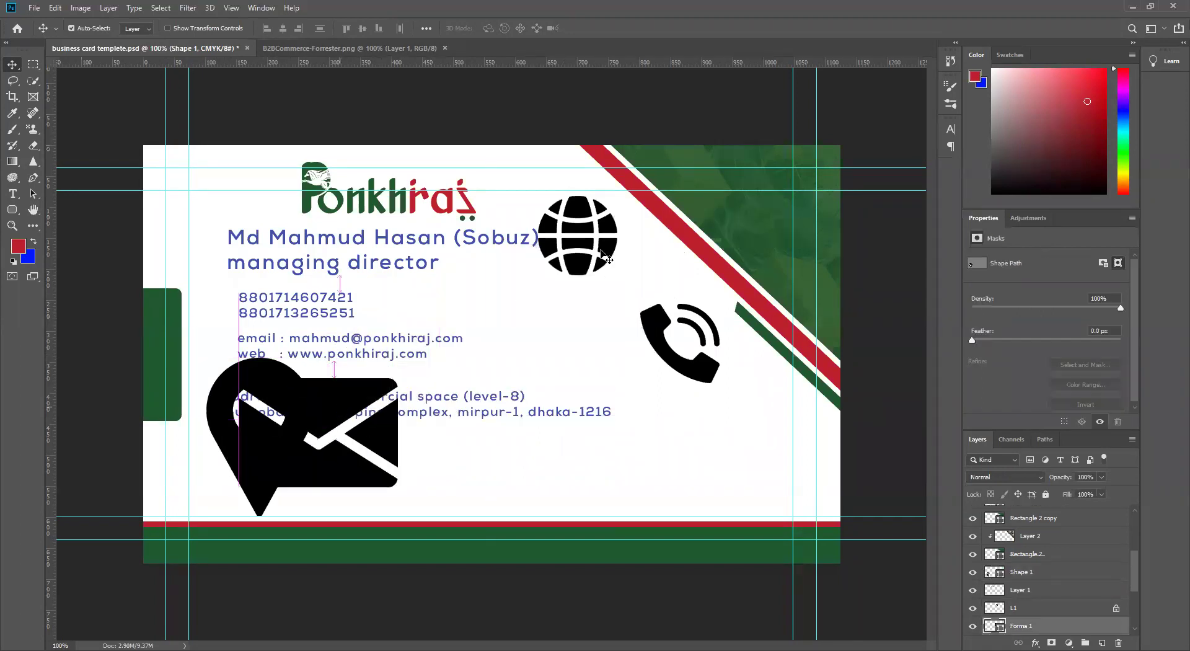
left_click_drag(604, 257, 306, 452)
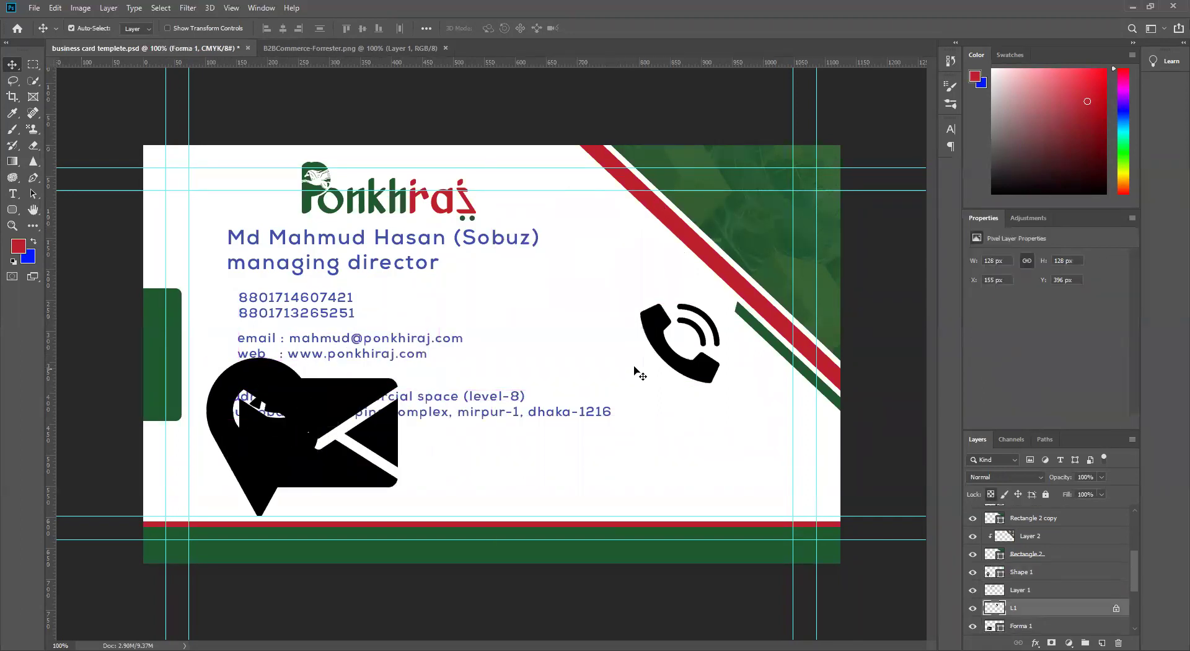
left_click_drag(679, 344, 298, 428)
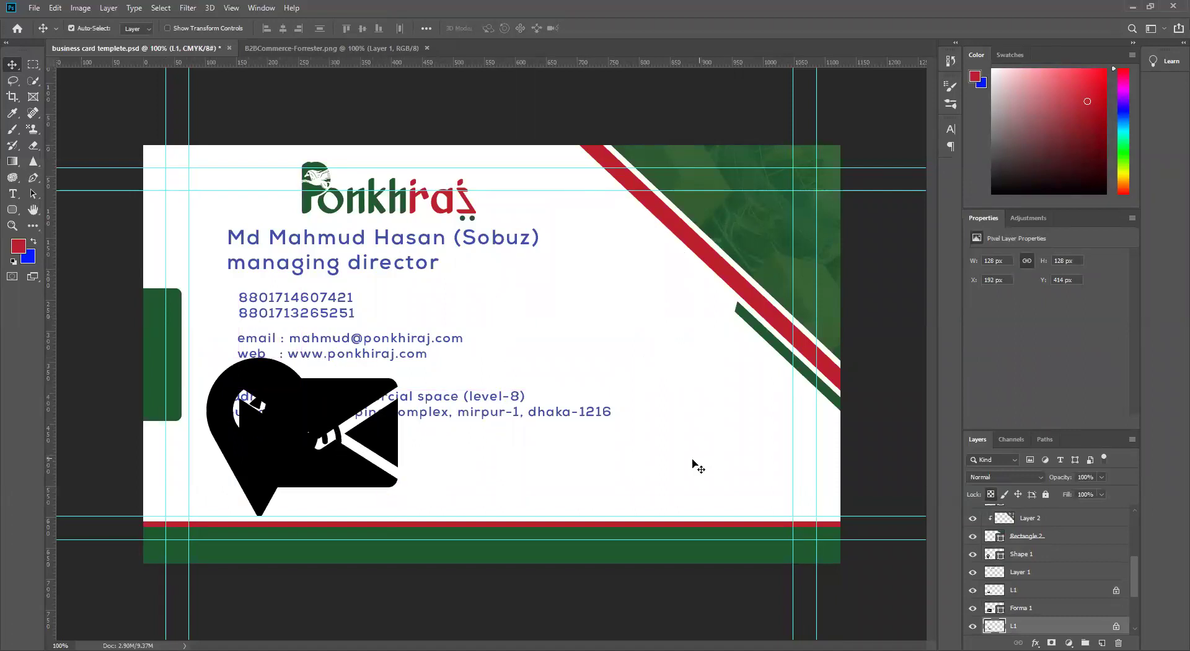
Move the Ponkhiraj logo and name block toward the card's left edge, and shift the phone, email and address texts to the right half.
left_click_drag(422, 238, 227, 265)
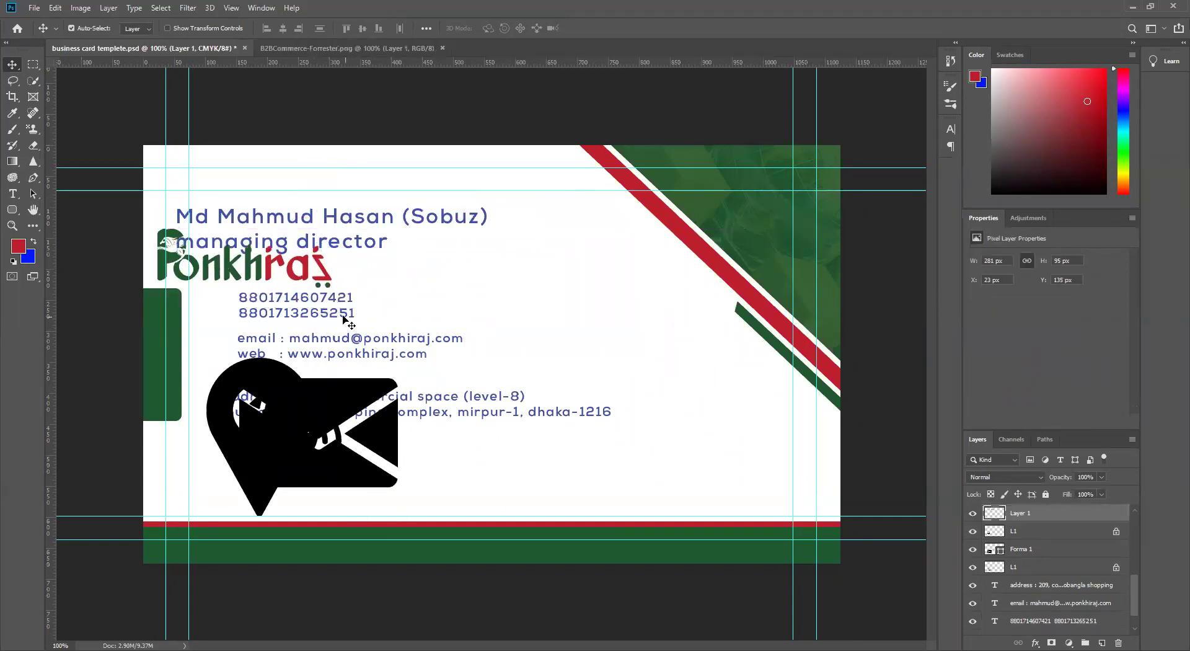
left_click_drag(336, 317, 620, 292)
left_click_drag(411, 341, 733, 339)
left_click_drag(481, 418, 684, 477)
Reposition the envelope icon above the location pin beside the green tab and rearrange the contact texts, with the address at X 426 px, Y 490 px.
left_click_drag(340, 412, 282, 310)
left_click_drag(285, 438, 265, 438)
left_click_drag(549, 355, 551, 384)
left_click_drag(558, 287, 560, 317)
left_click_drag(547, 457, 633, 364)
left_click_drag(600, 427, 551, 472)
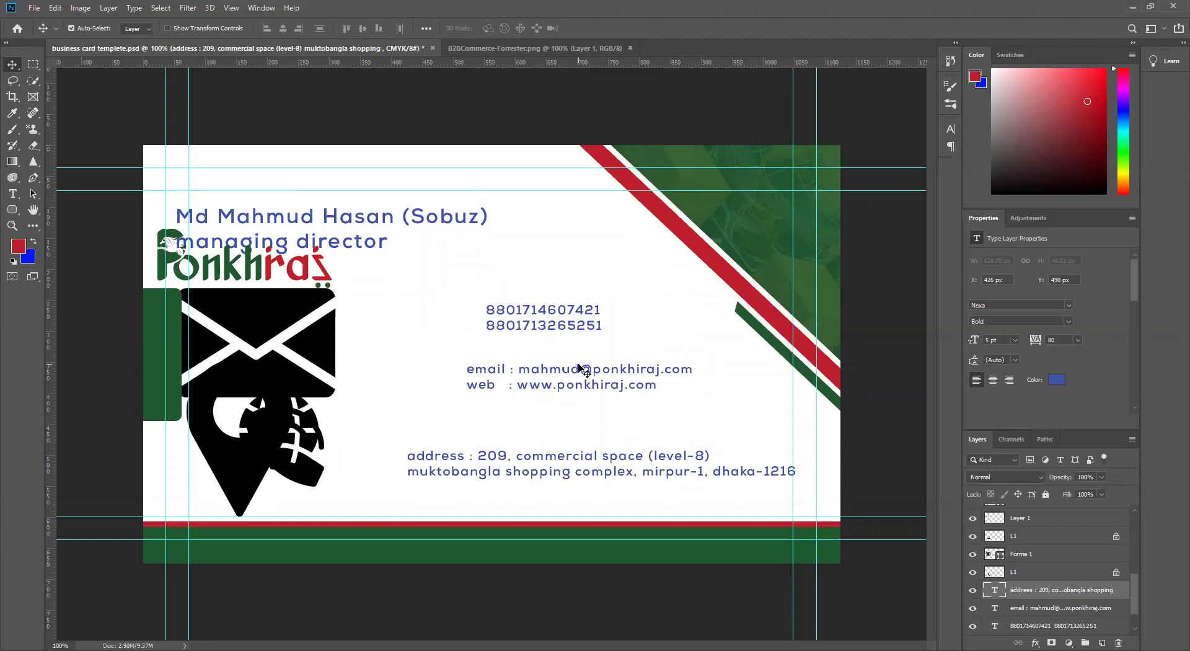
Move the logo beside the contact details and bring the contact texts closer together, with the email block at X 558 px, Y 371 px.
left_click_drag(257, 273, 369, 390)
mouse_move(368, 243)
left_mouse_down()
mouse_move(415, 227)
mouse_move(379, 242)
left_mouse_up()
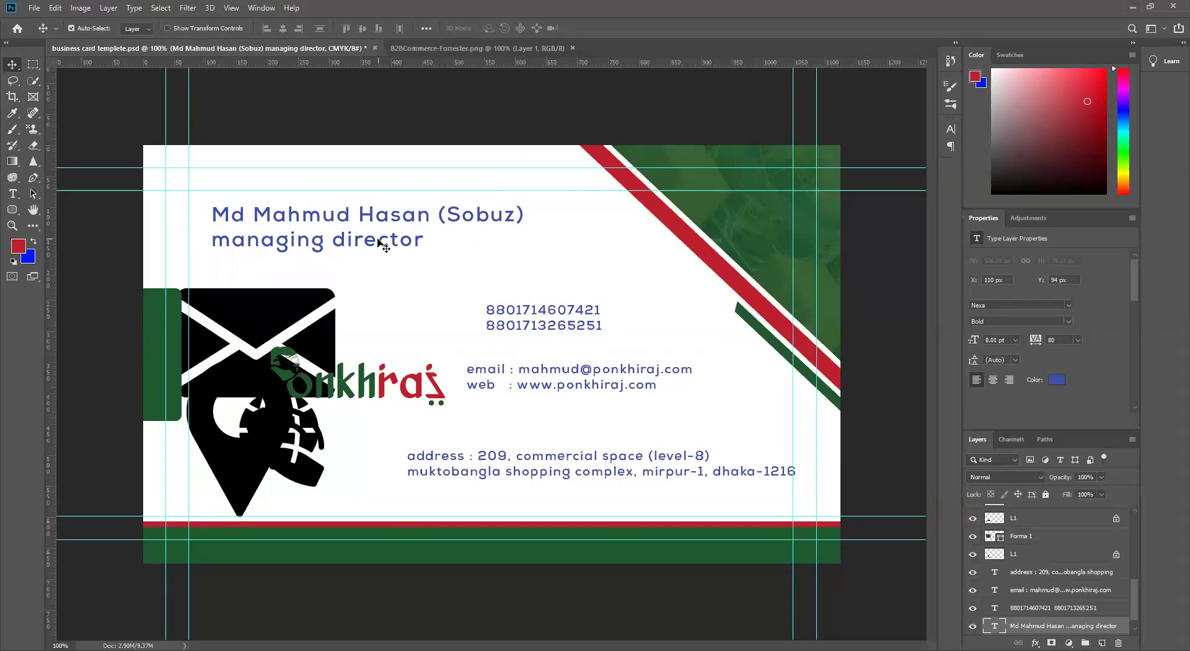
left_click_drag(574, 325, 582, 326)
left_click_drag(592, 374, 608, 384)
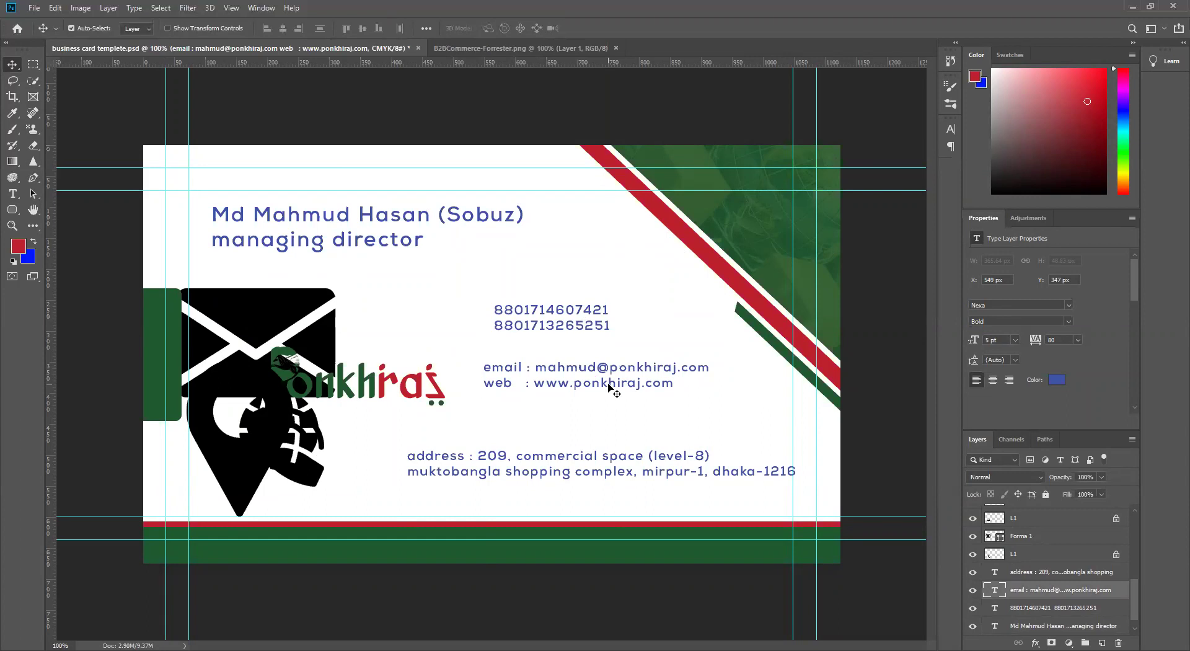
left_click_drag(602, 458, 604, 449)
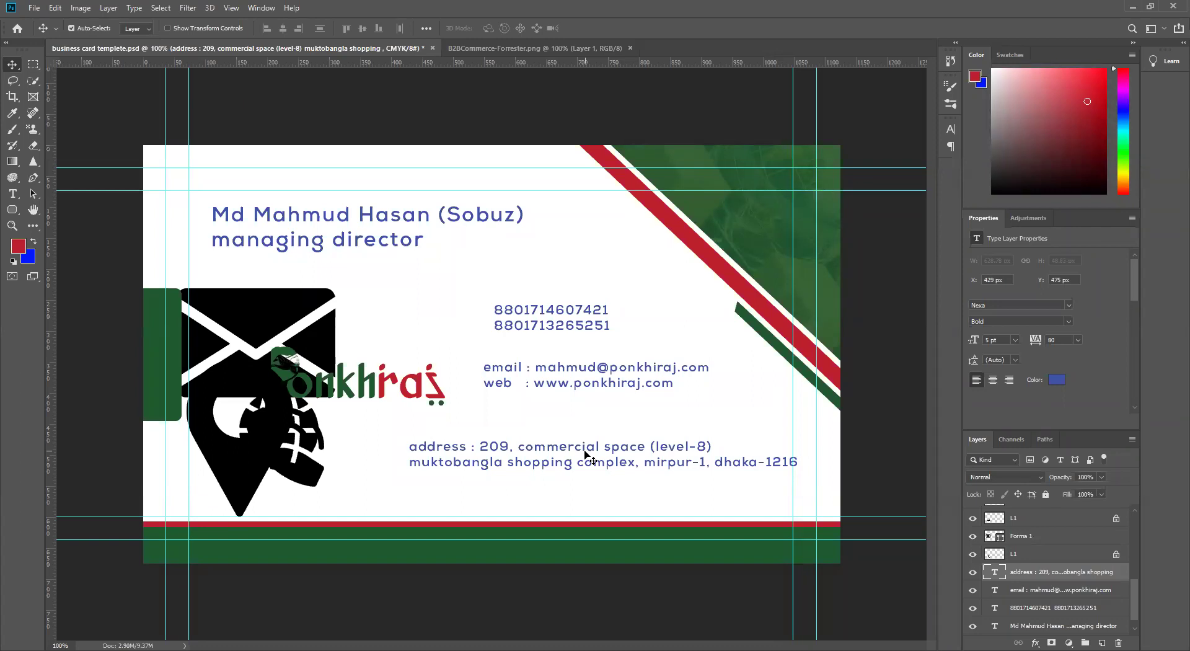
left_click_drag(609, 376, 613, 392)
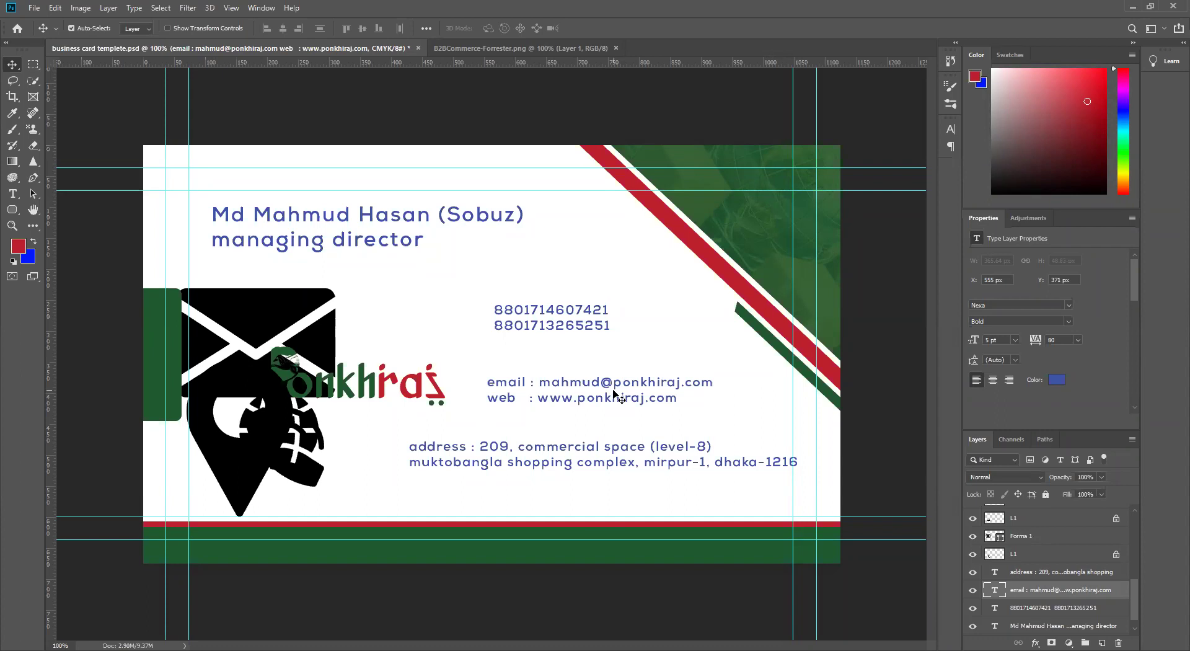
left_click_drag(566, 329, 588, 361)
left_click_drag(608, 404, 612, 402)
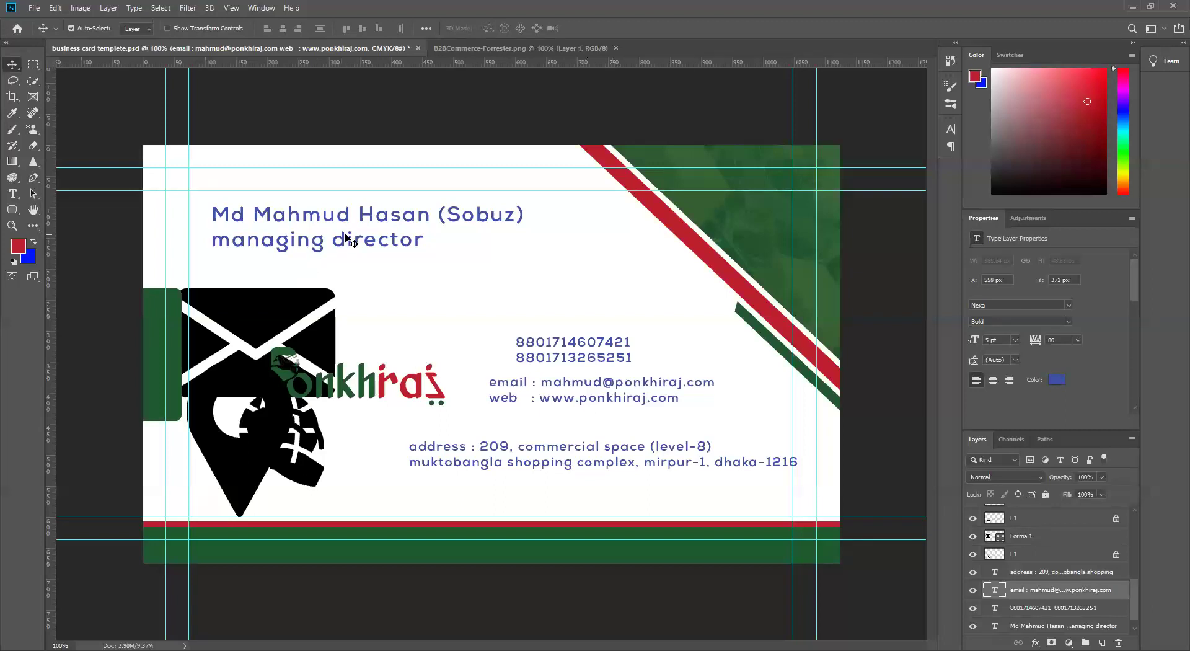
Move the name and job title block to X 86 px, Y 85 px and set the name line's font size to 8 pt.
mouse_move(351, 242)
left_mouse_down()
mouse_move(326, 229)
mouse_move(346, 239)
mouse_move(339, 248)
mouse_move(347, 235)
left_mouse_up()
double_click(366, 212)
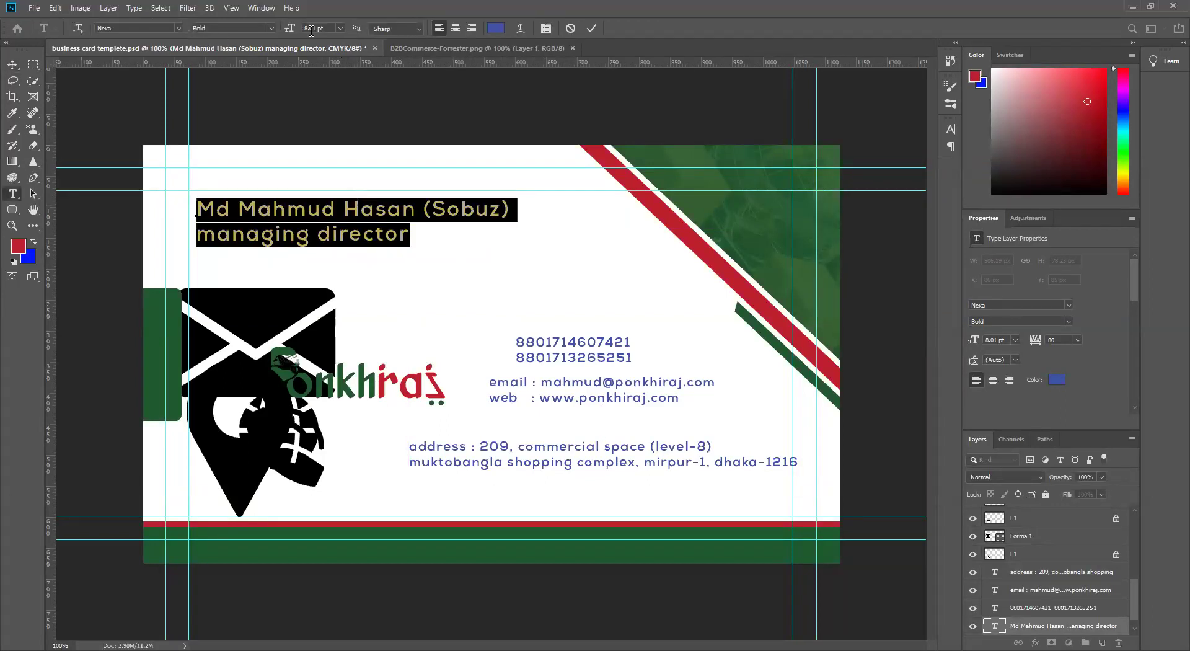
left_click(367, 209)
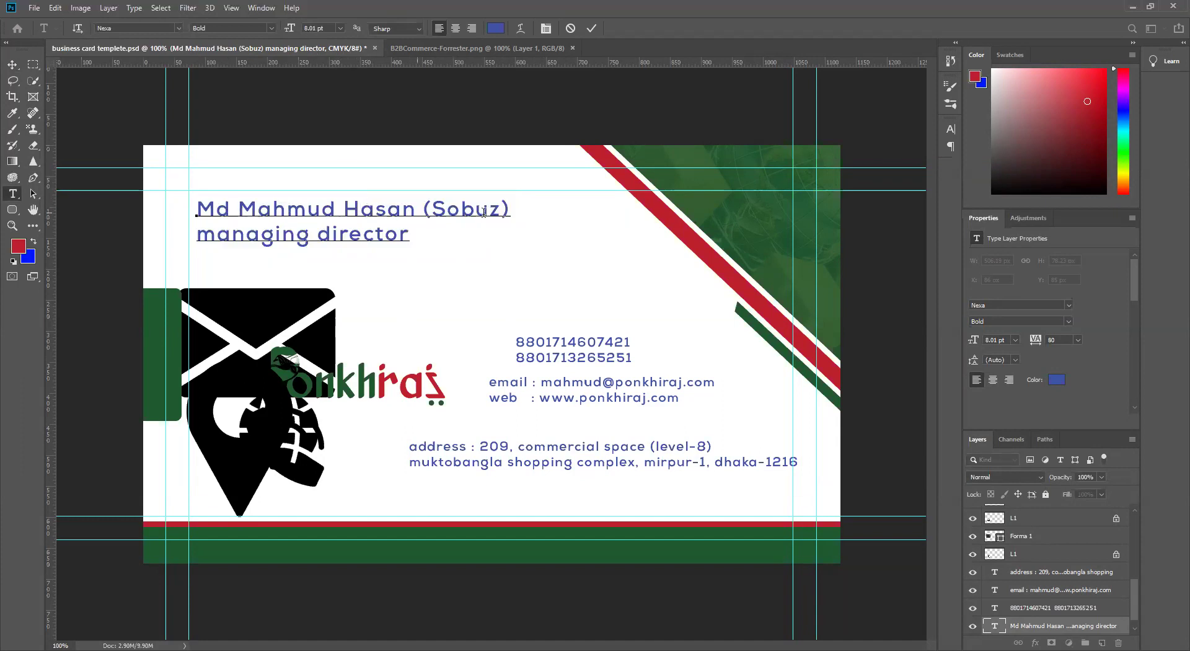
triple_click(338, 209)
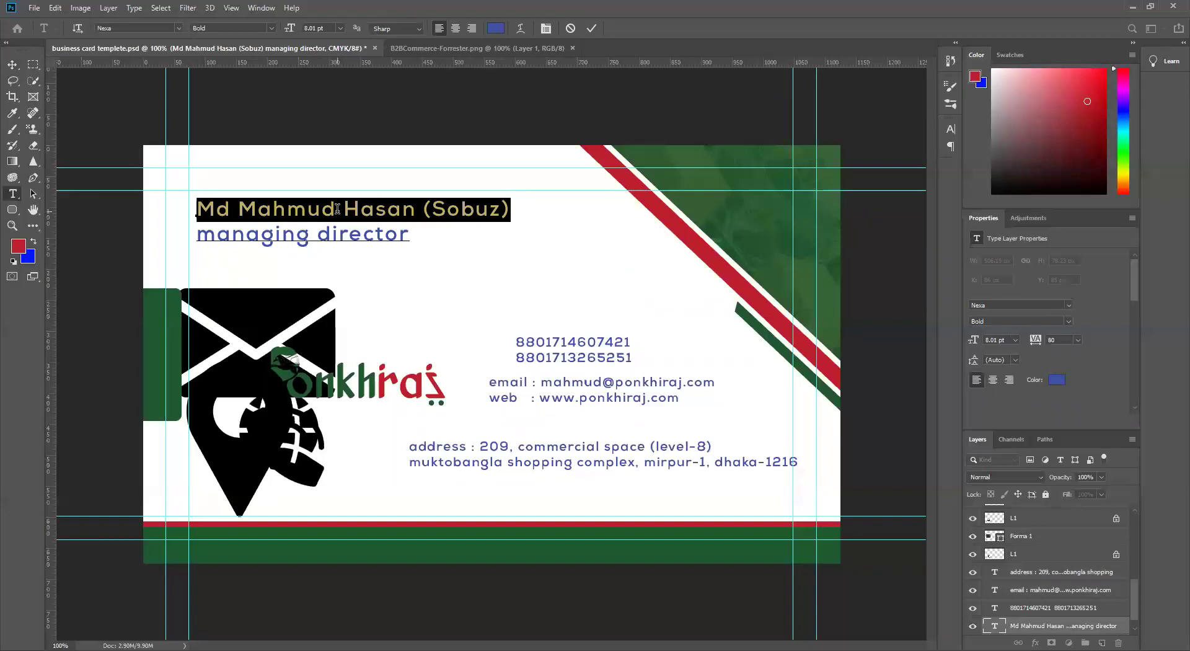
type("8")
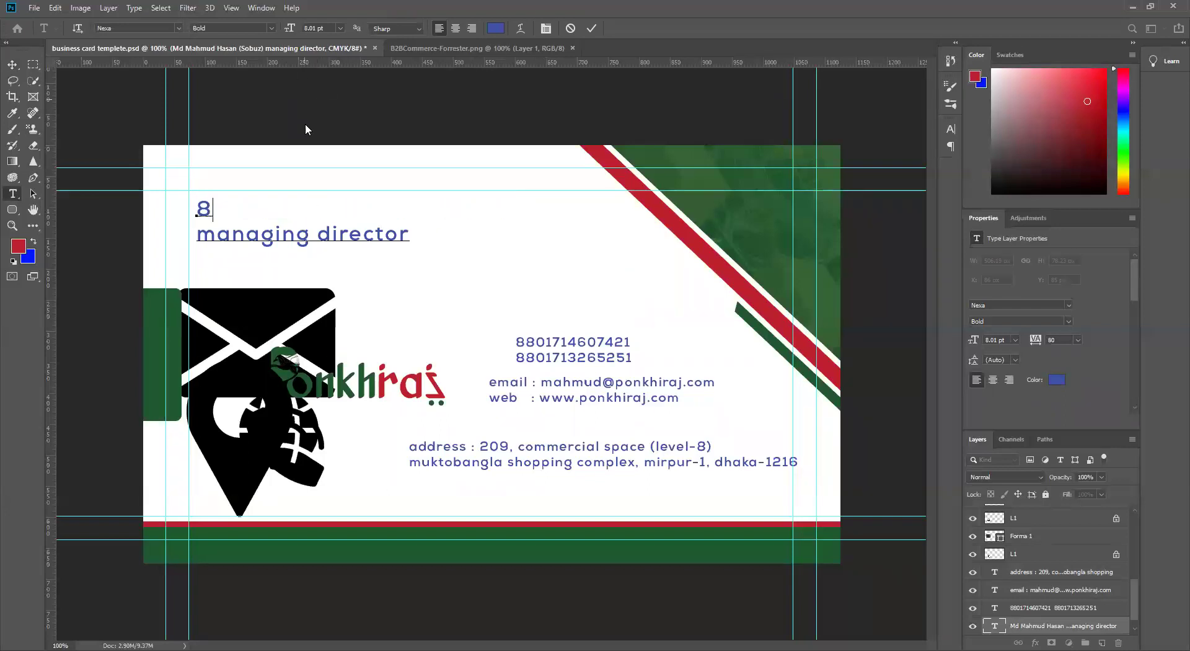
key("ctrl+z")
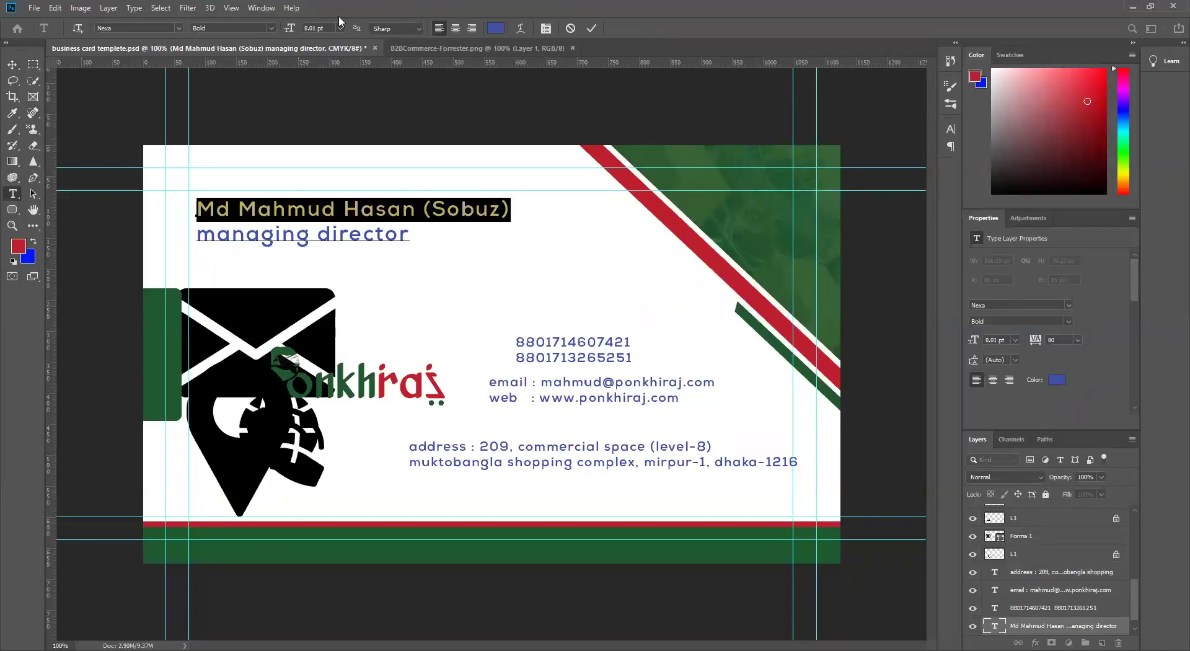
type("8")
left_click(589, 27)
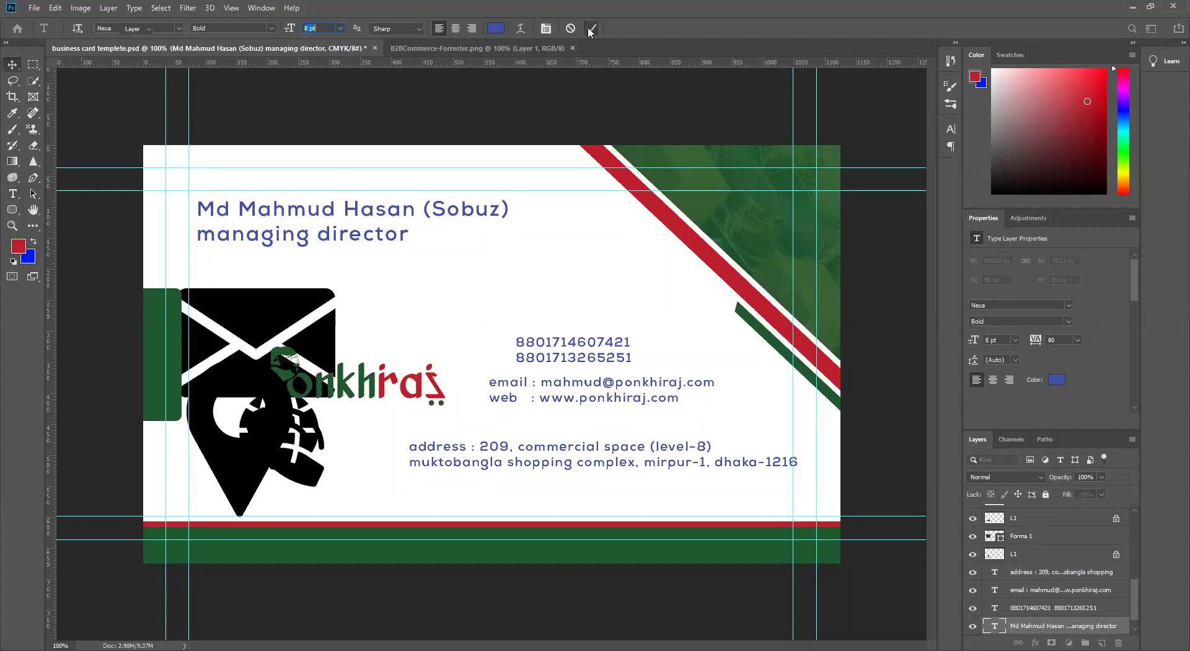
Set the font size of the "managing director" line to 7 pt.
key("v")
double_click(297, 243)
left_click(284, 235)
left_click_drag(410, 235, 204, 231)
left_click(309, 28)
type("7pt")
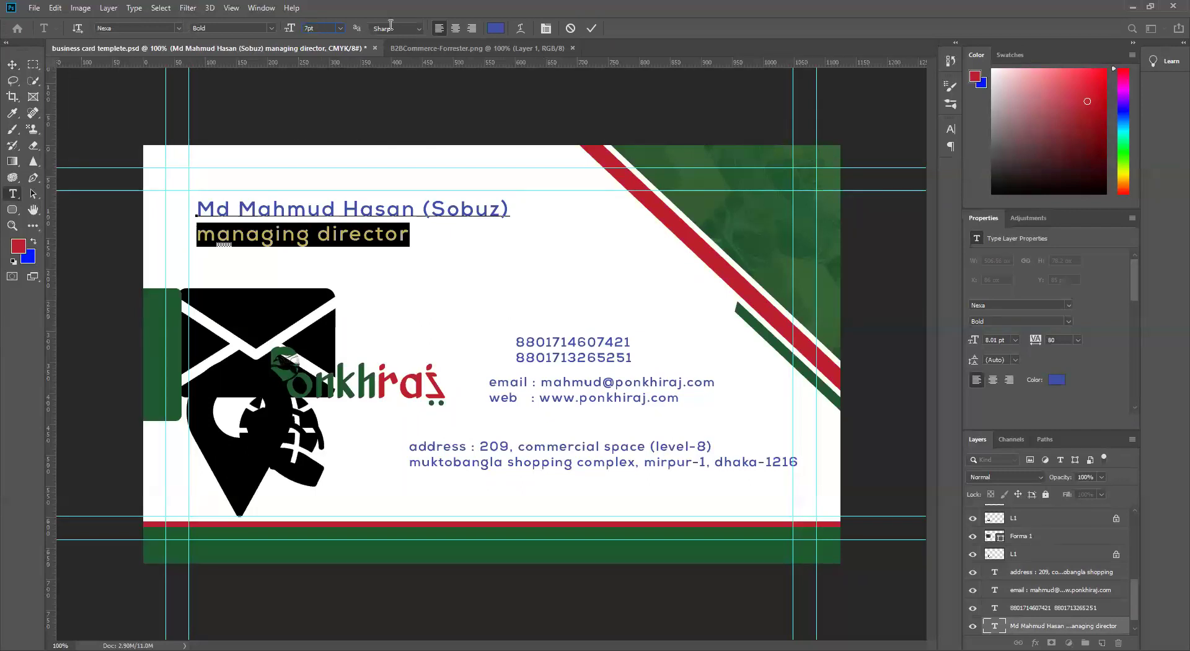
left_click(592, 27)
key("v")
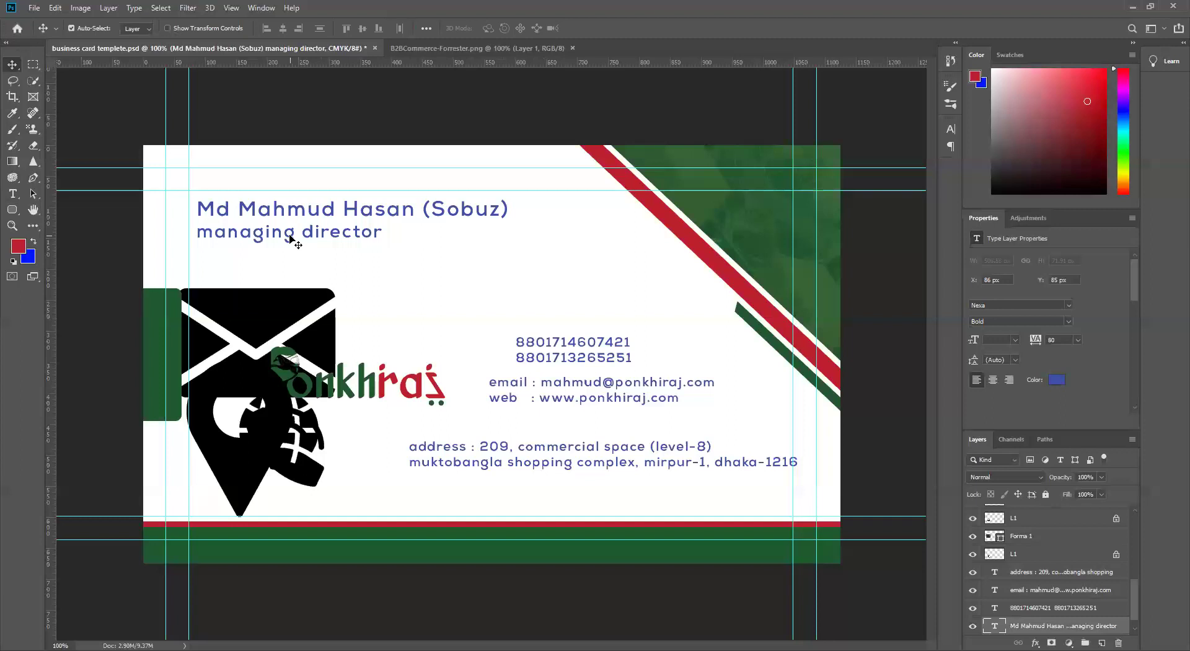
Try stretching the "managing director" line to 165% horizontal scale and undo the change.
double_click(250, 232)
left_click_drag(198, 231, 424, 239)
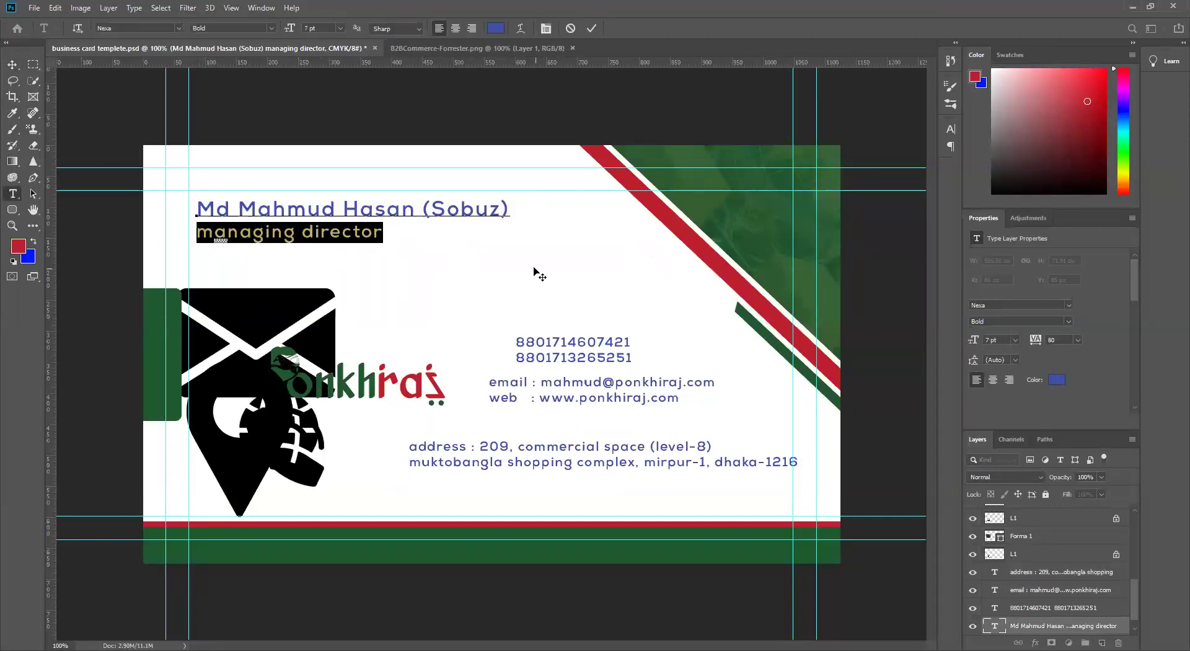
key("ctrl+t")
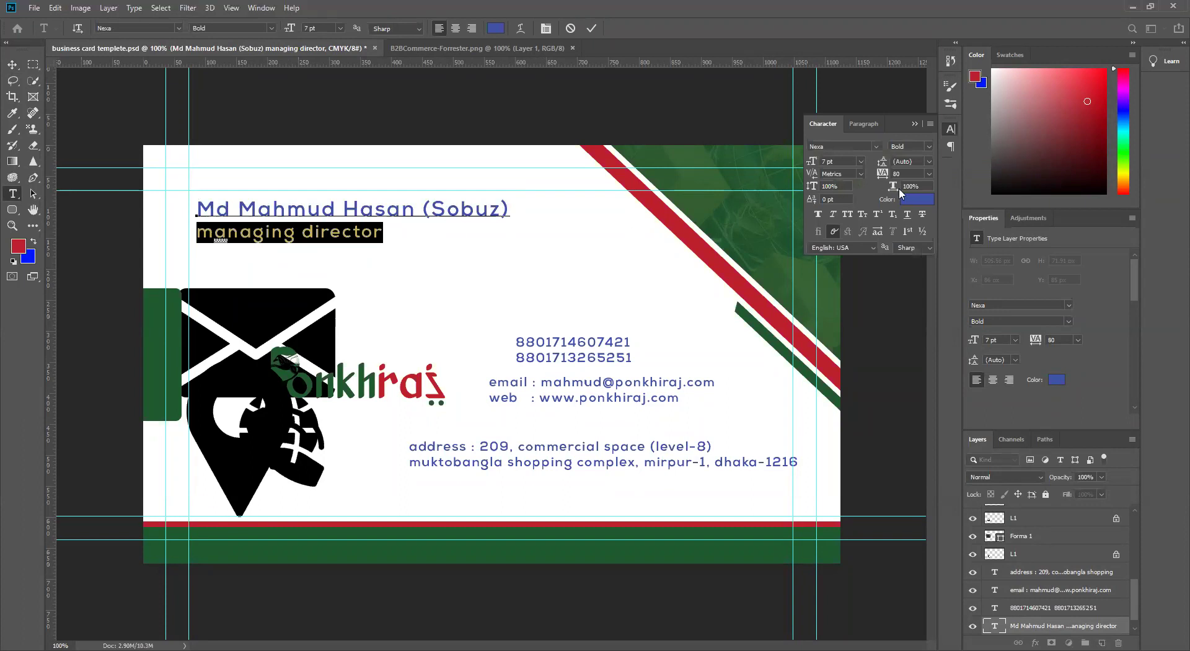
left_click_drag(893, 187, 910, 187)
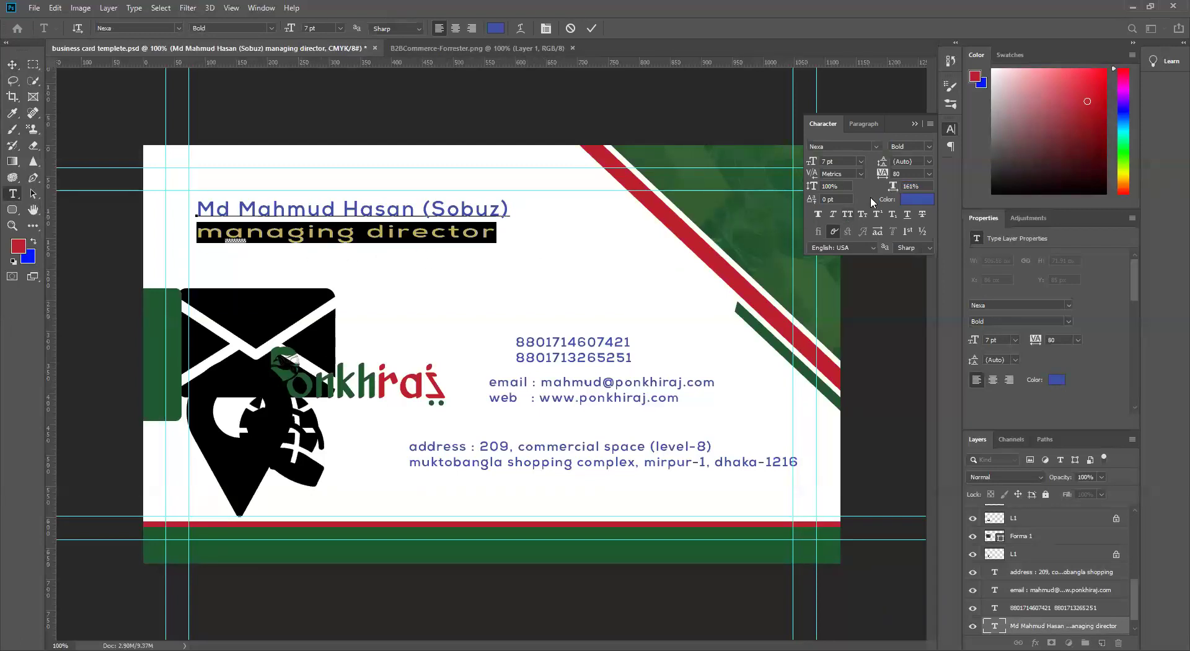
left_click_drag(893, 190, 896, 189)
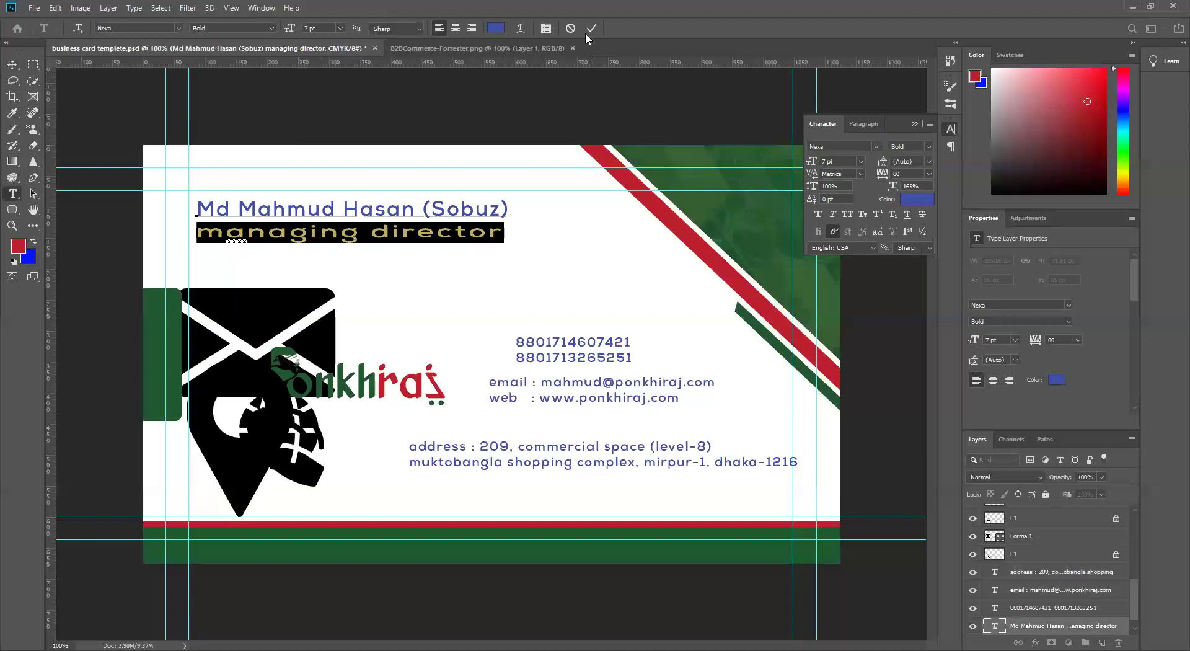
left_click(596, 25)
key("v")
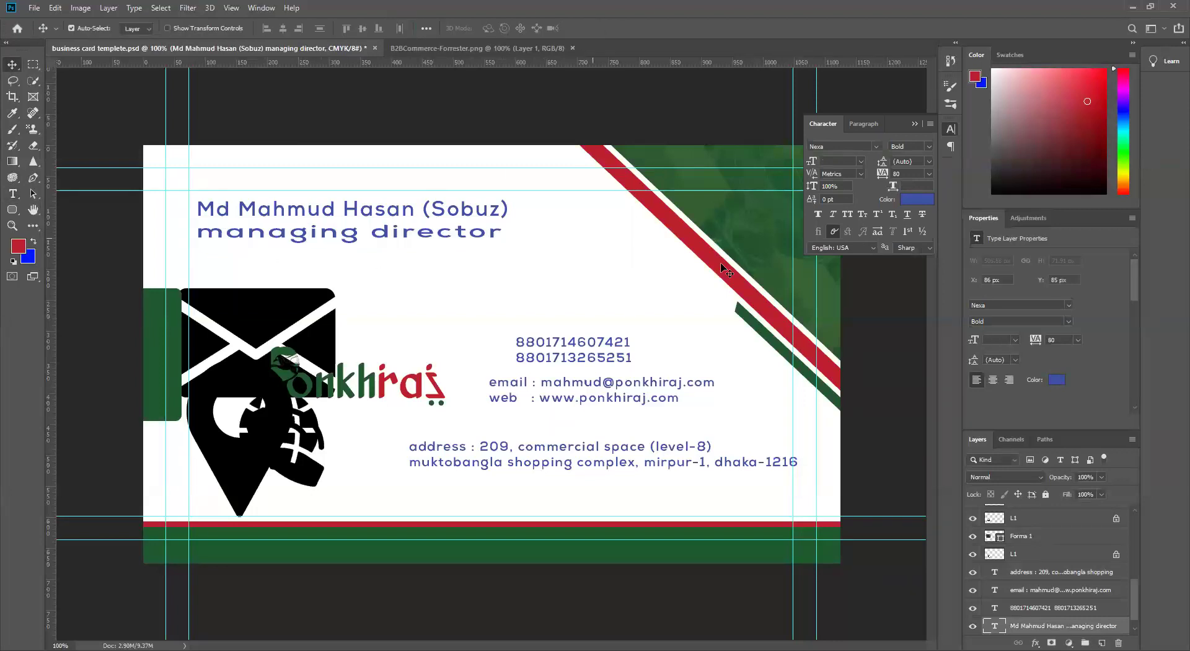
key("ctrl+z")
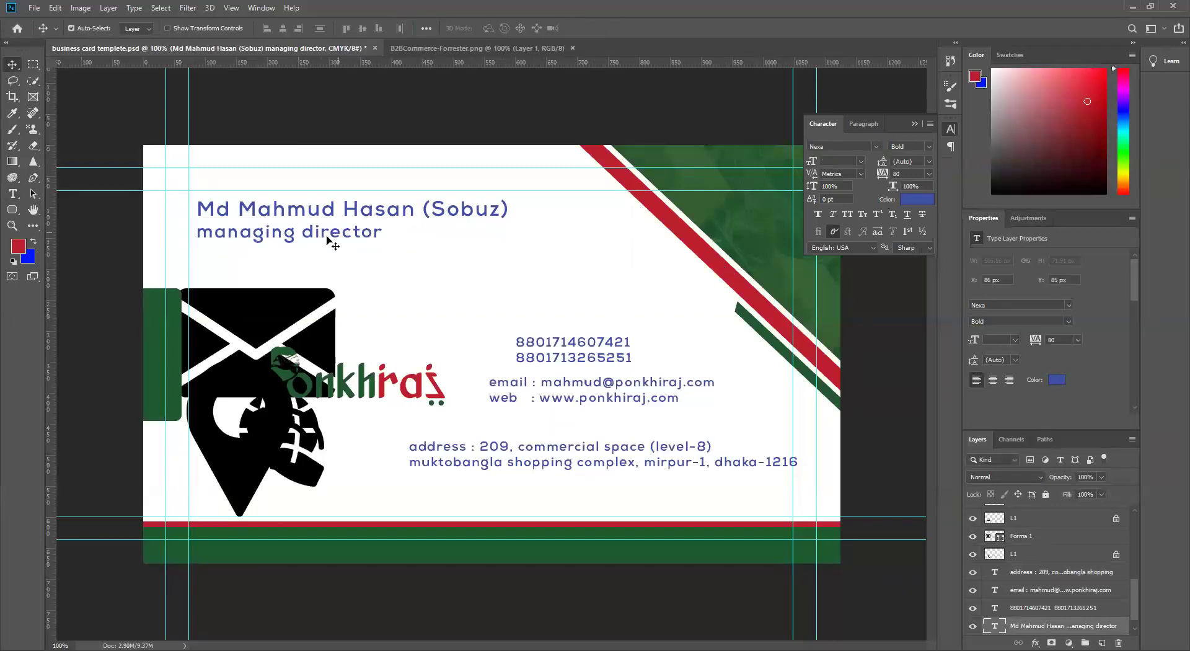
Centre-align the name and job title lines and move the text block to X 73 px, Y 89 px.
double_click(298, 236)
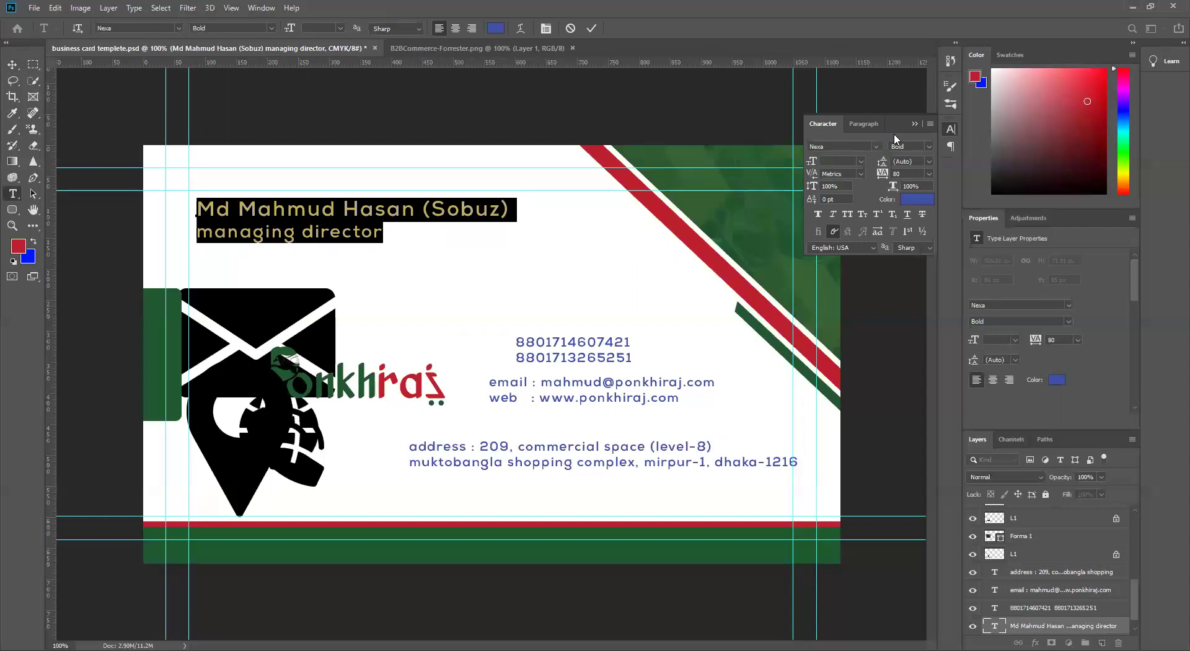
left_click(863, 124)
left_click(823, 123)
left_click(864, 124)
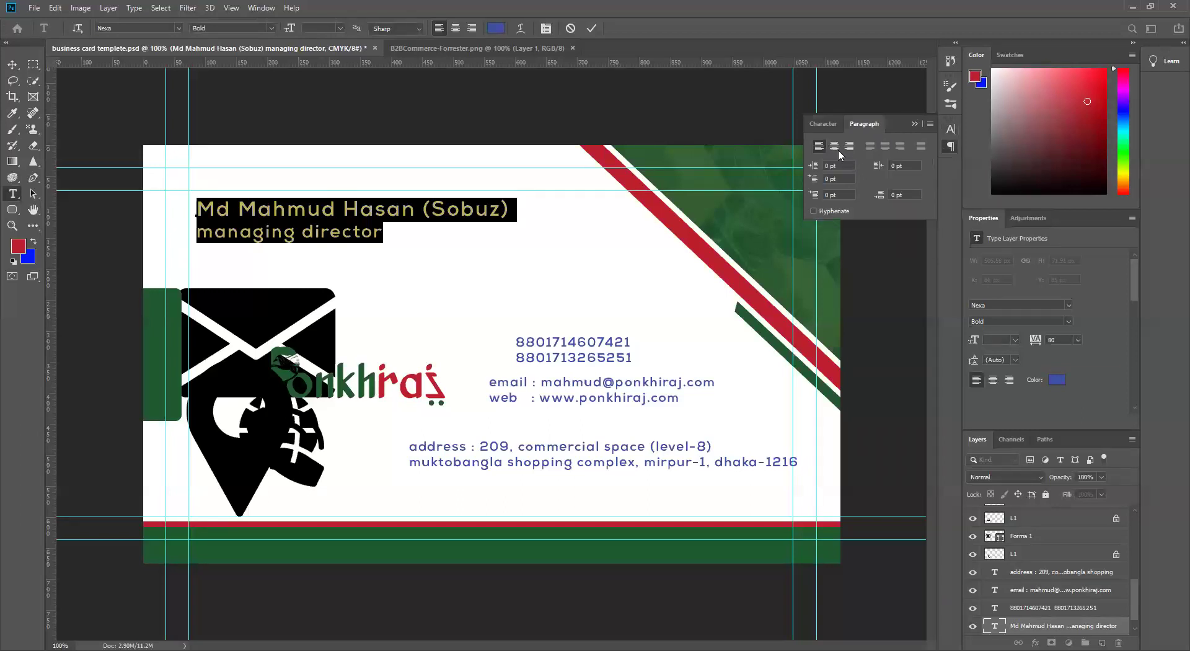
left_click(834, 147)
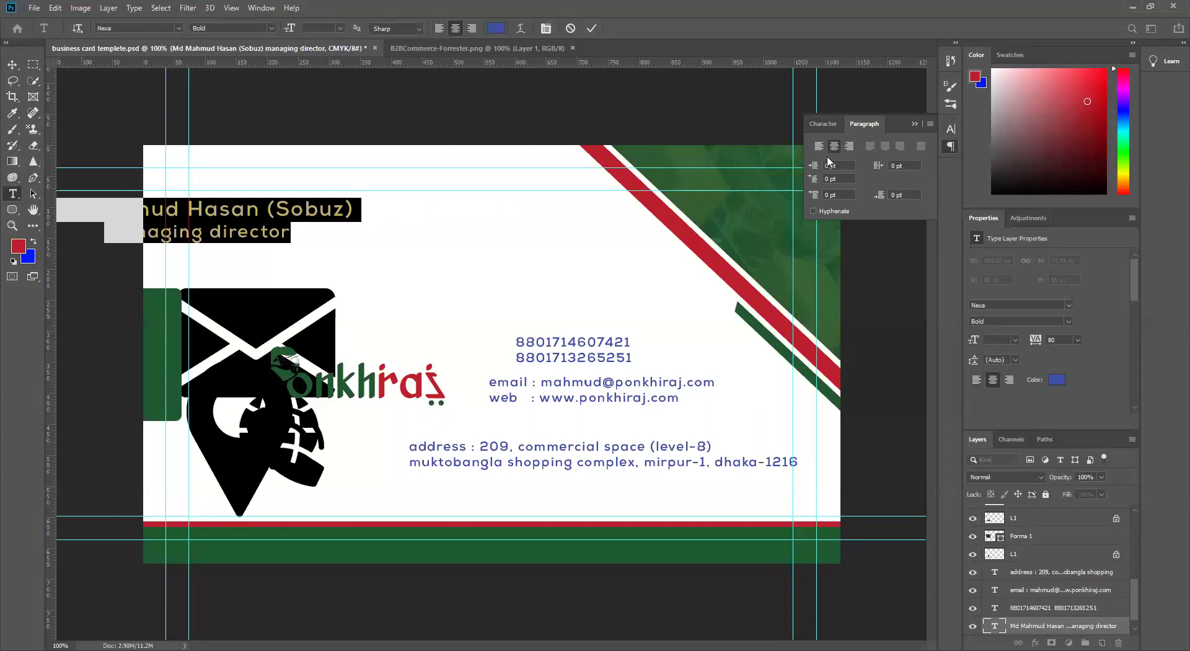
left_click(592, 28)
key("v")
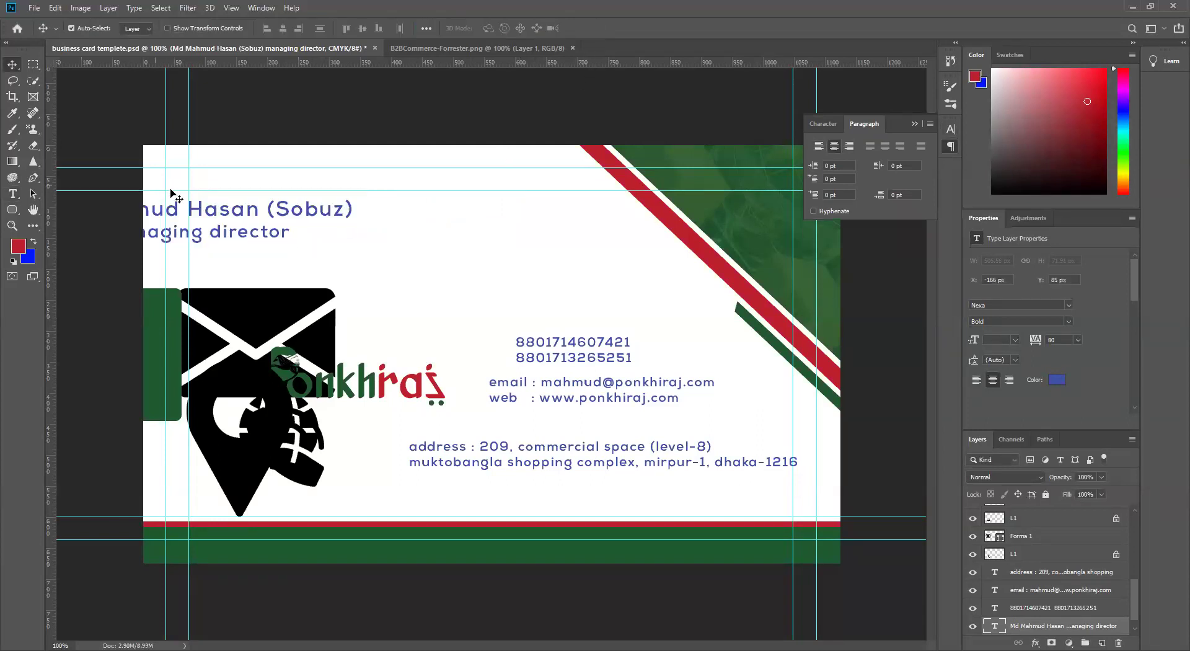
left_click_drag(252, 221, 398, 216)
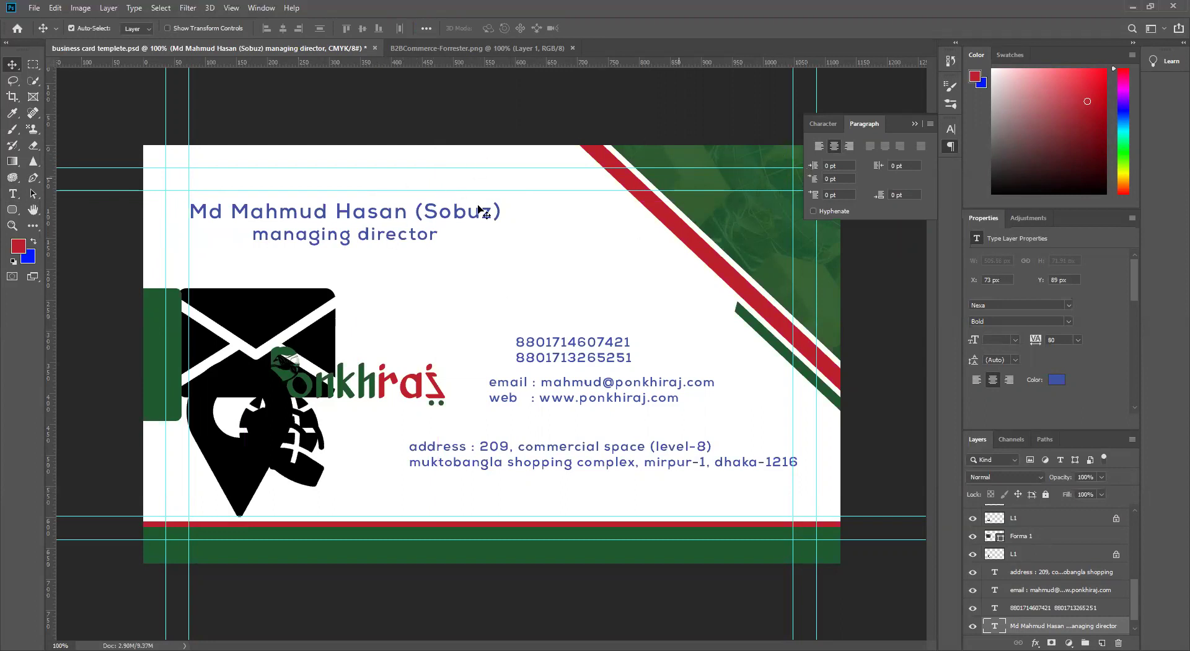
Left-align the name and job title lines and move the text block to X 75 px, Y 75 px.
double_click(412, 234)
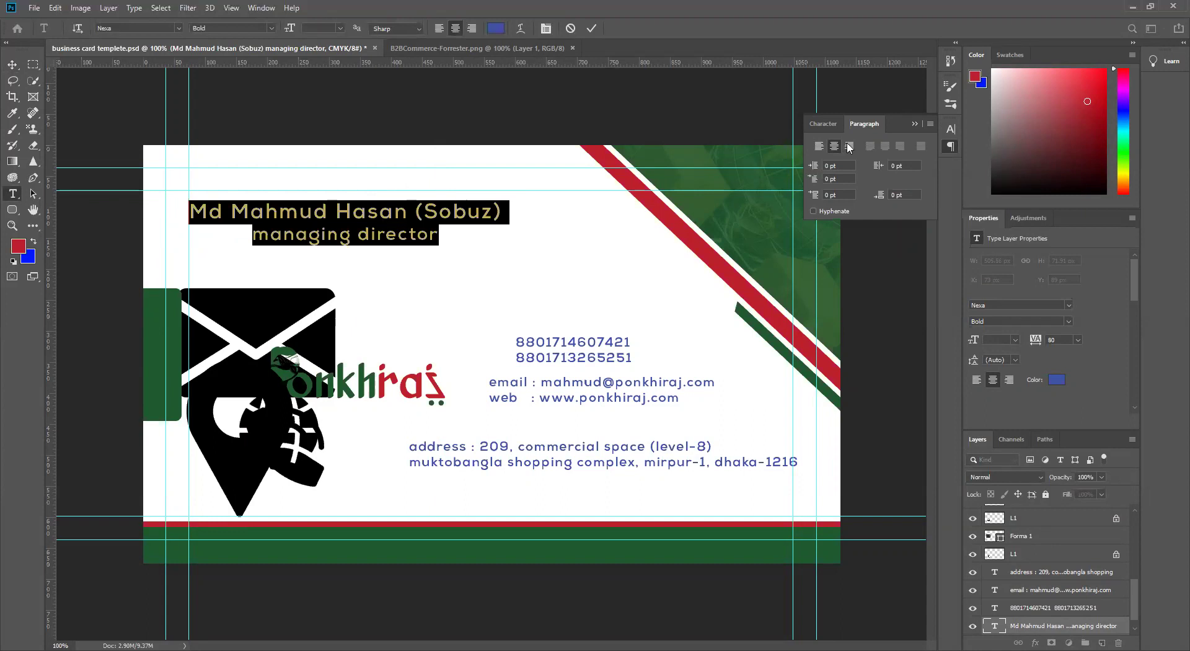
left_click(821, 146)
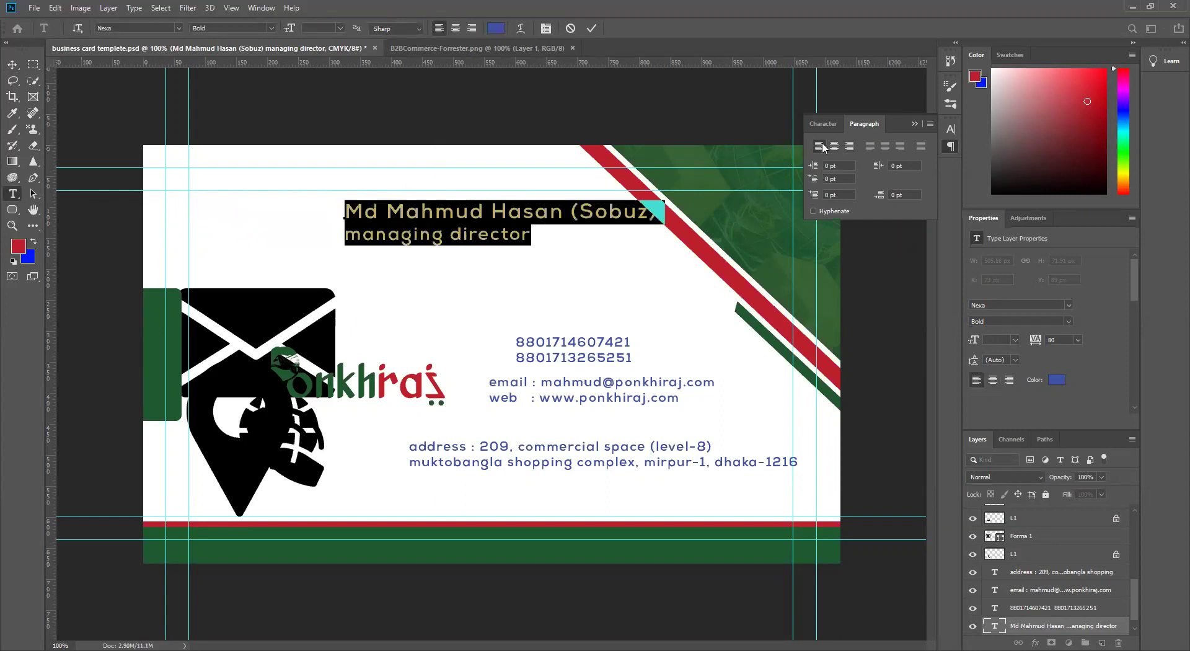
left_click(591, 28)
left_click_drag(490, 234, 337, 228)
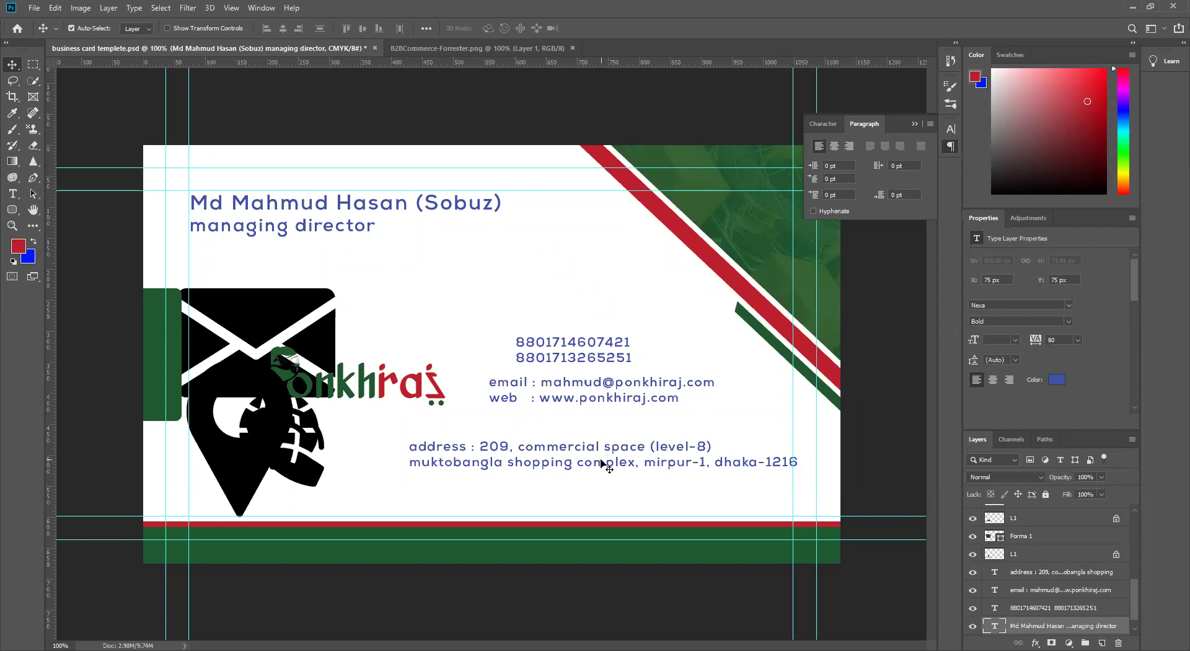
Change the text colour of the name and job title block to dark grey 2f2f2f.
key("t")
left_click(352, 221)
key("ctrl+a")
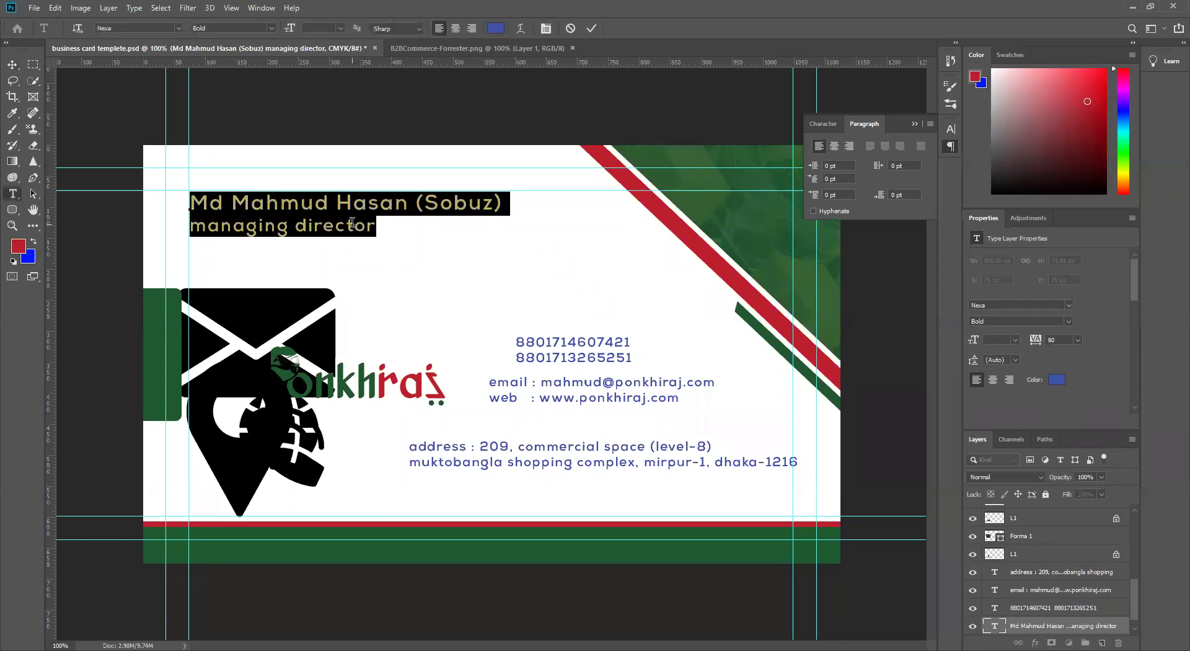
left_click(496, 28)
left_click_drag(416, 427, 382, 419)
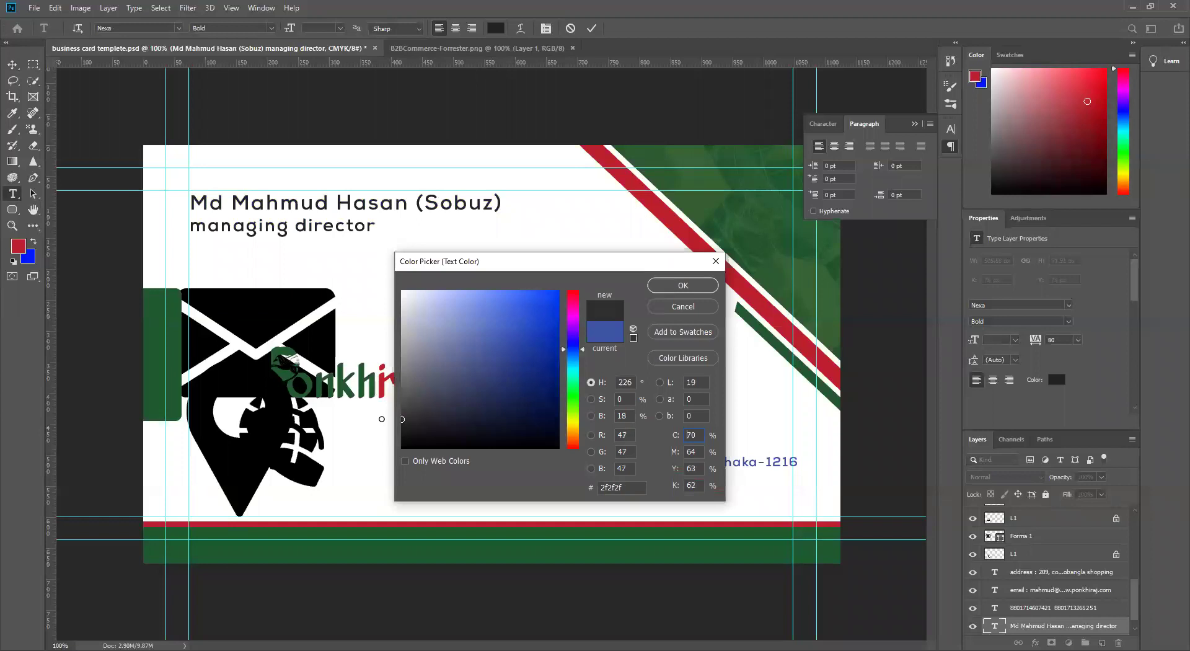
left_click(683, 286)
left_click(591, 28)
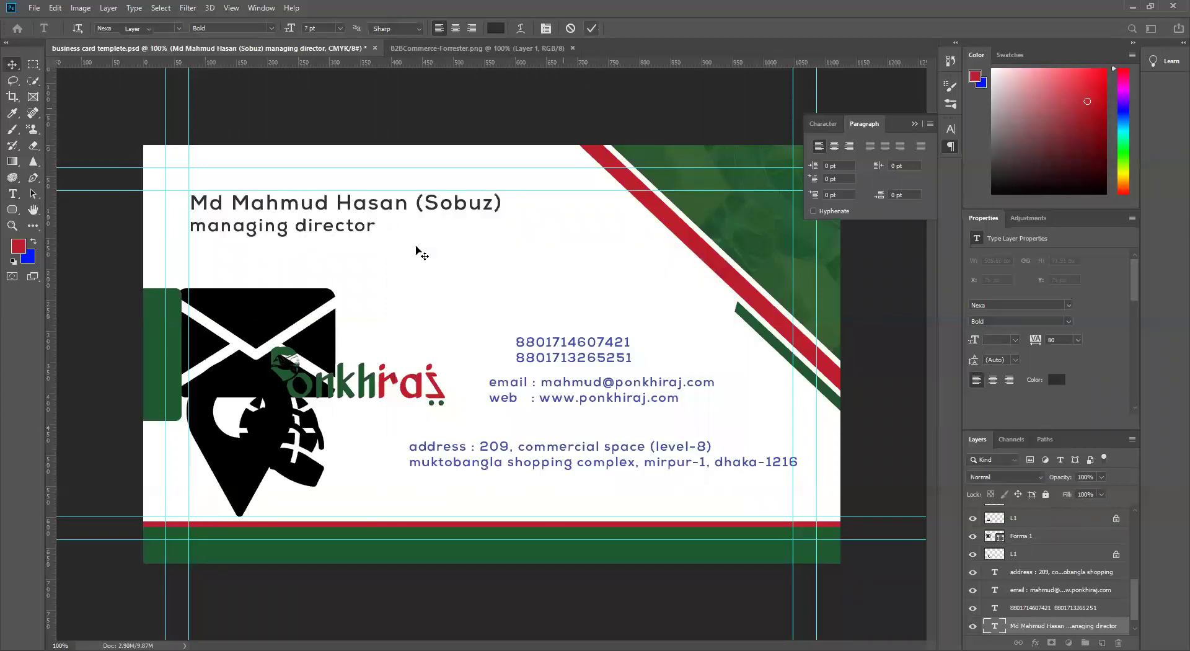
key("v")
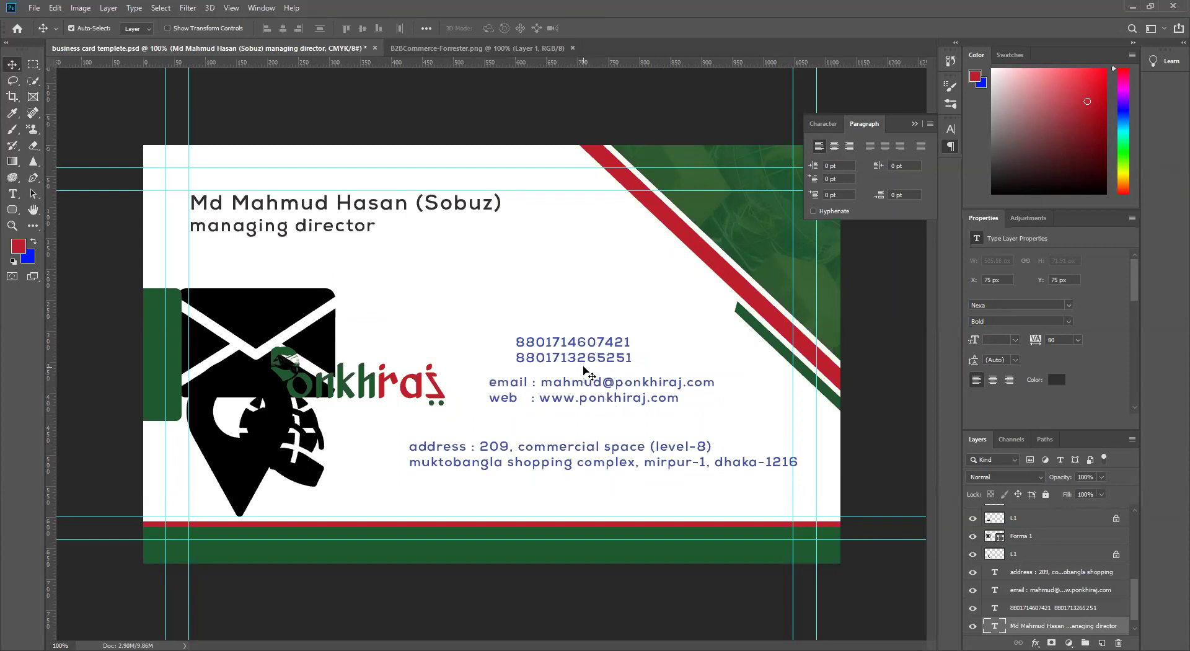
Copy the hex colour code of the name and job title text.
double_click(330, 225)
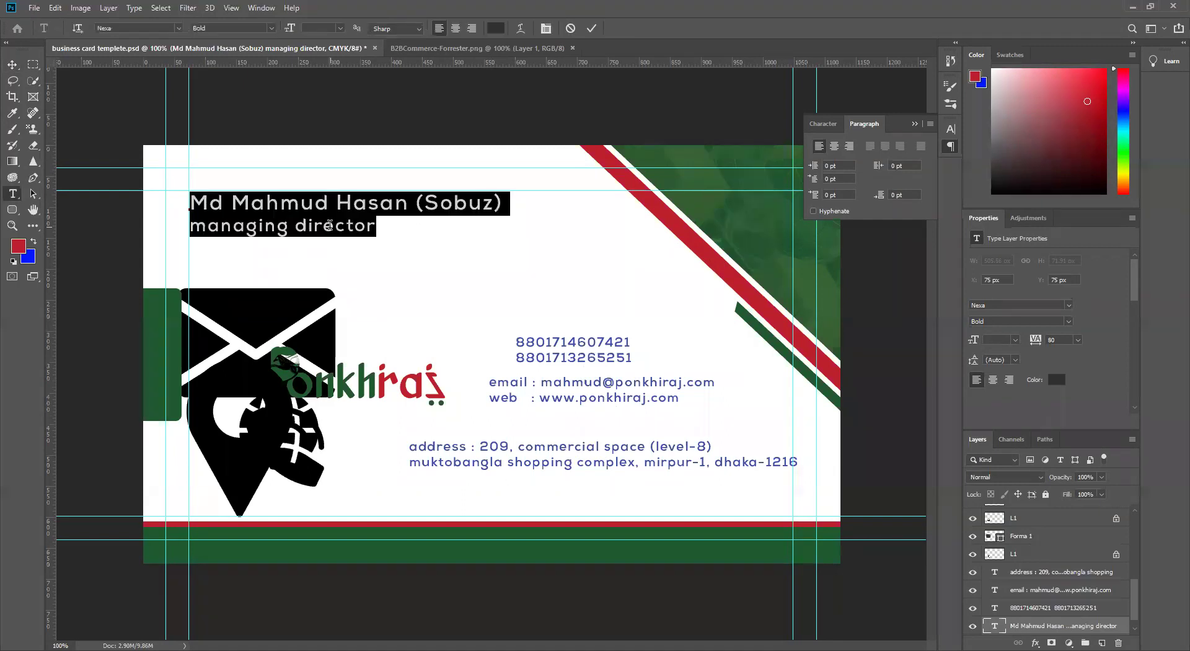
left_click(494, 31)
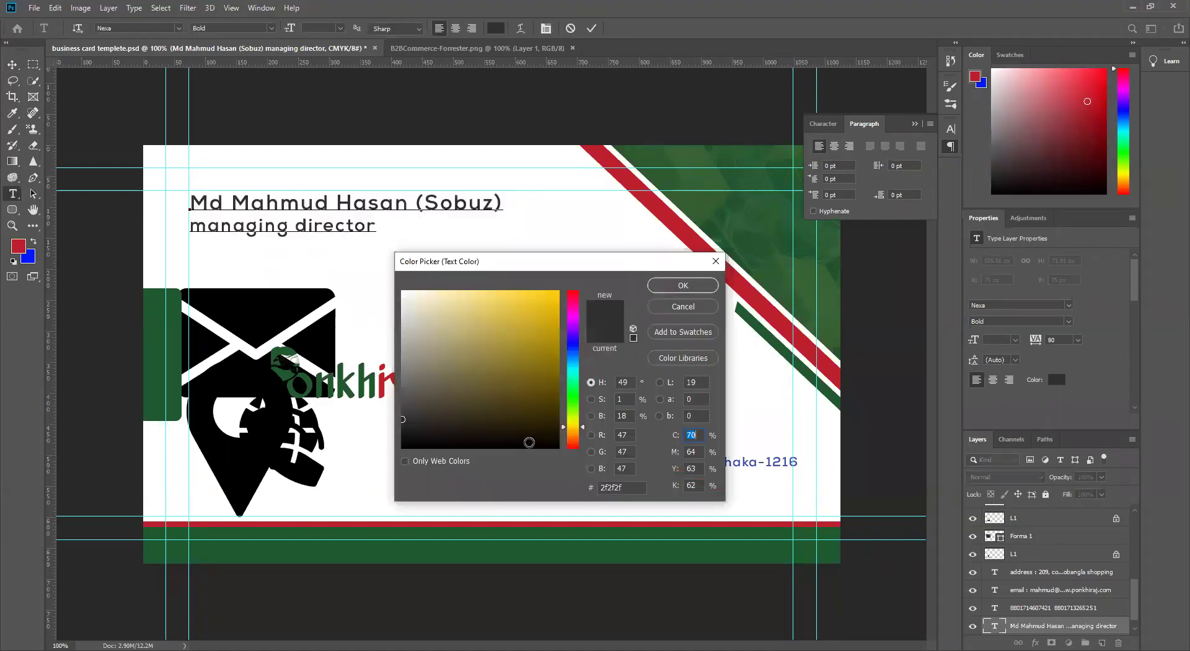
double_click(624, 488)
key("ctrl+c")
left_click(683, 285)
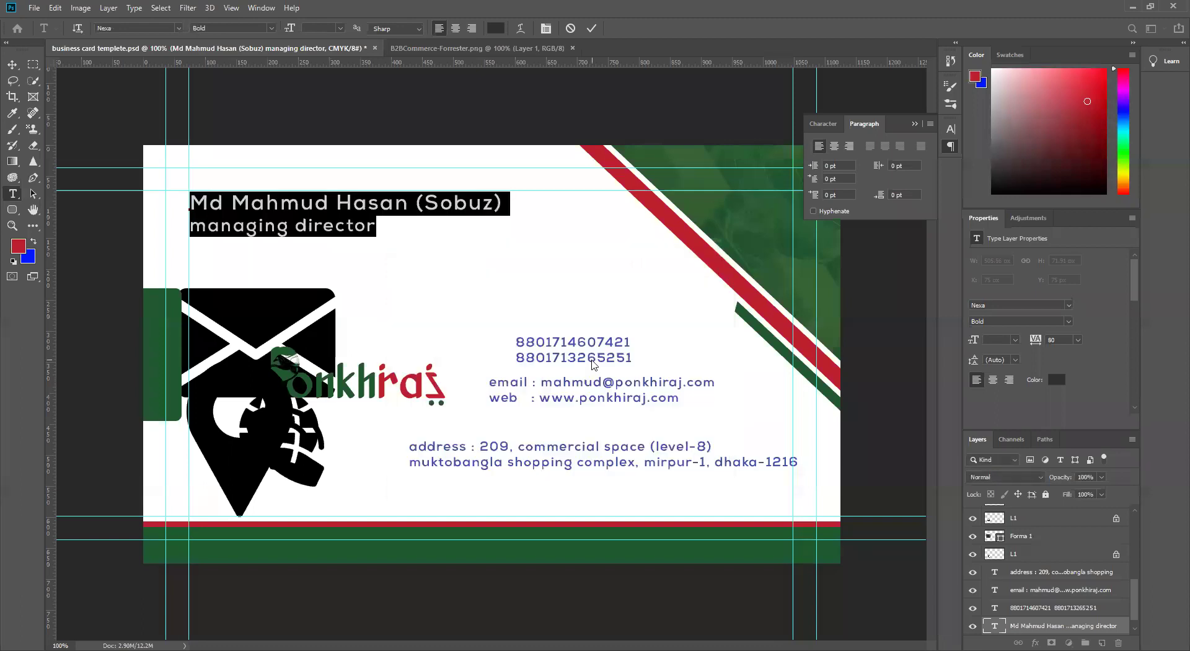
Set the text colour of both phone number lines to 2f2f2f.
left_click(597, 359)
key("ctrl+a")
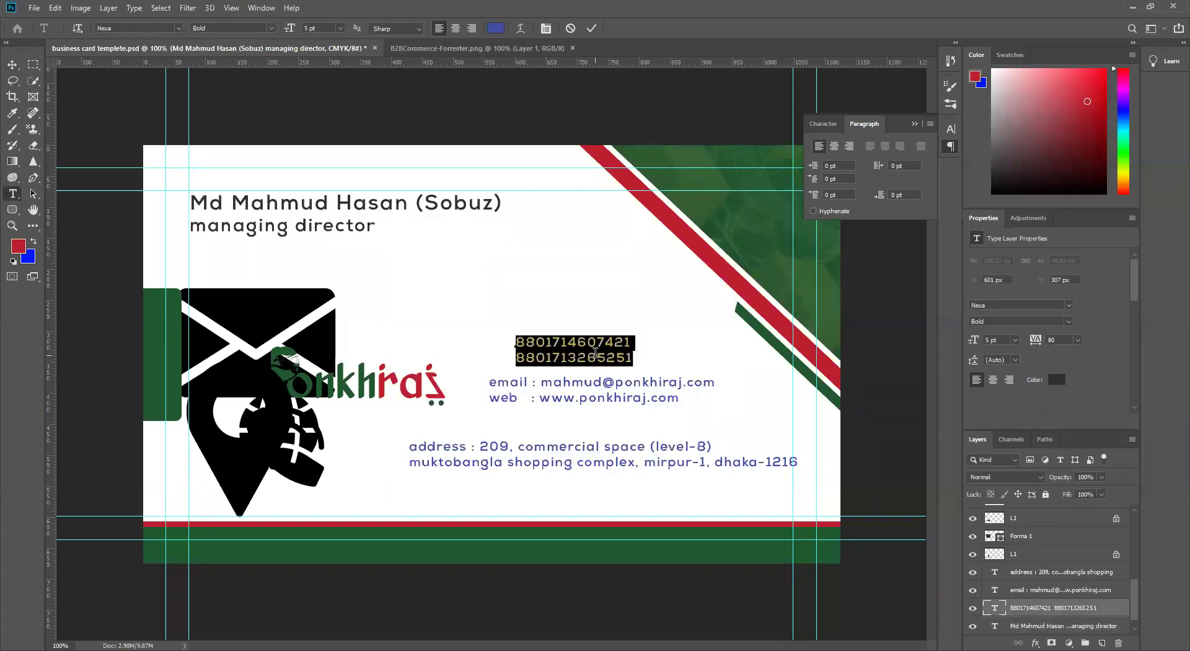
left_click(497, 28)
double_click(625, 488)
type("2f2f2f")
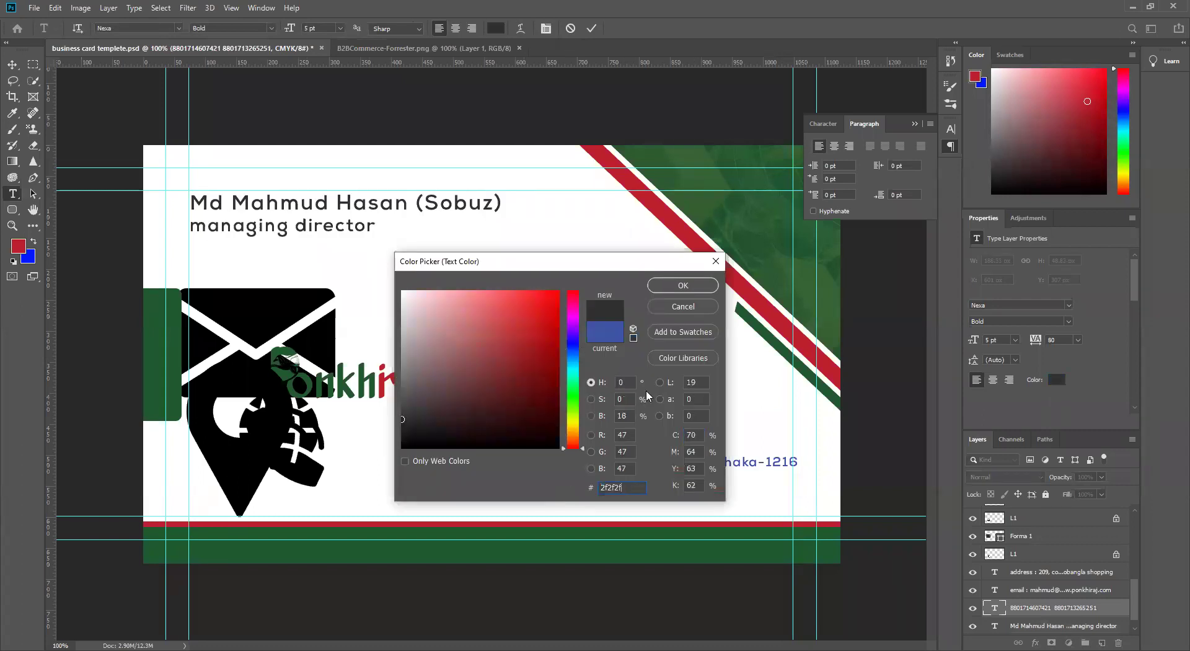
left_click(687, 288)
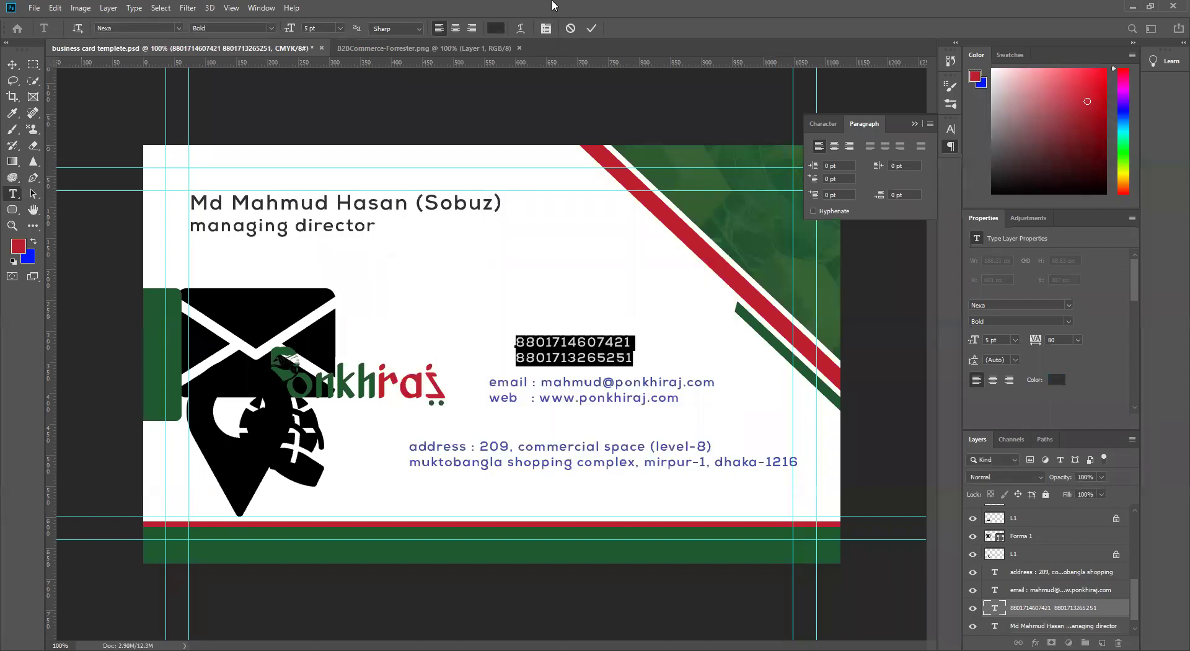
left_click(593, 28)
key("v")
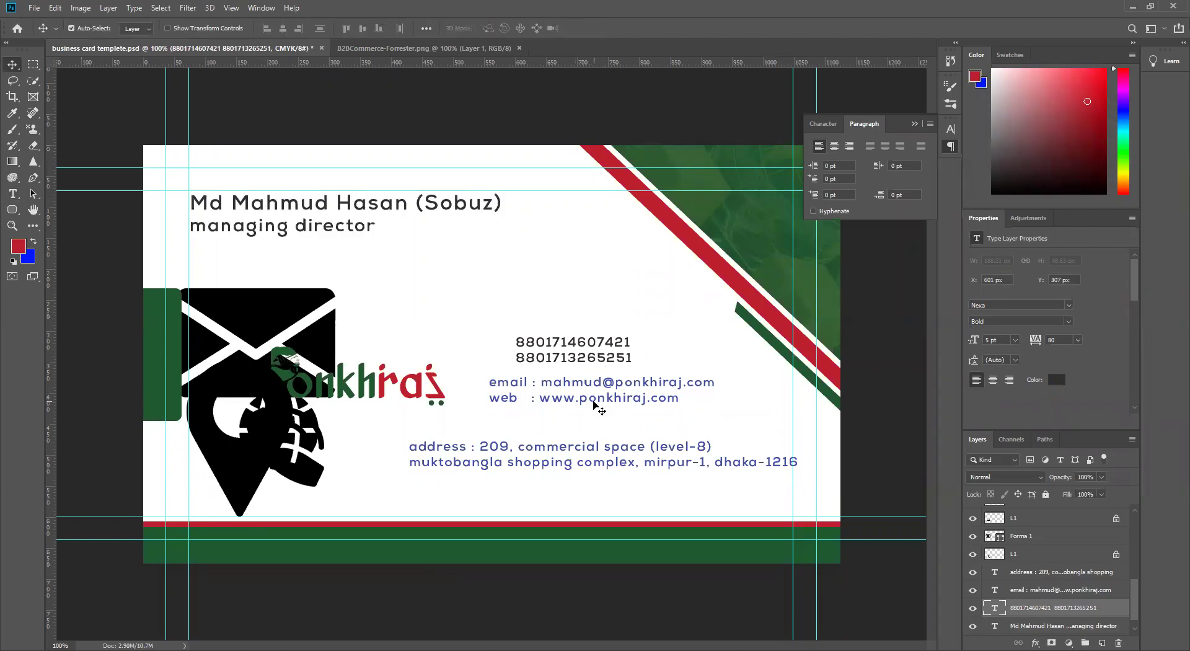
Set the text colour of the email and web lines to 2f2f2f.
double_click(595, 406)
left_click(502, 29)
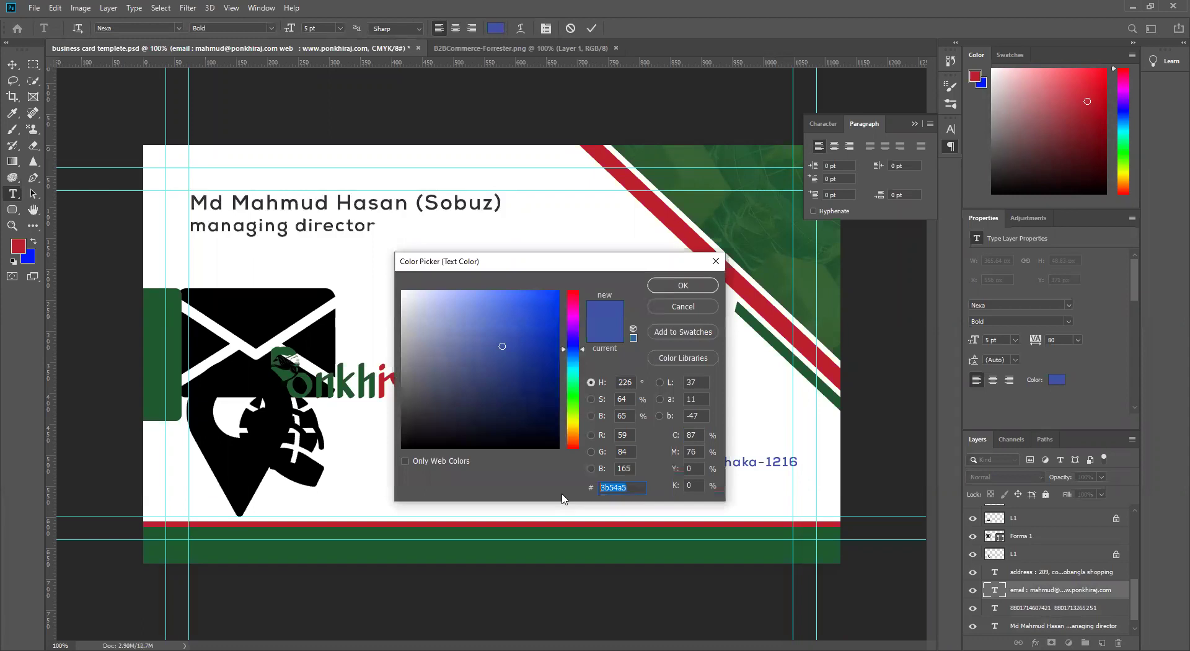
type("2f2f2f")
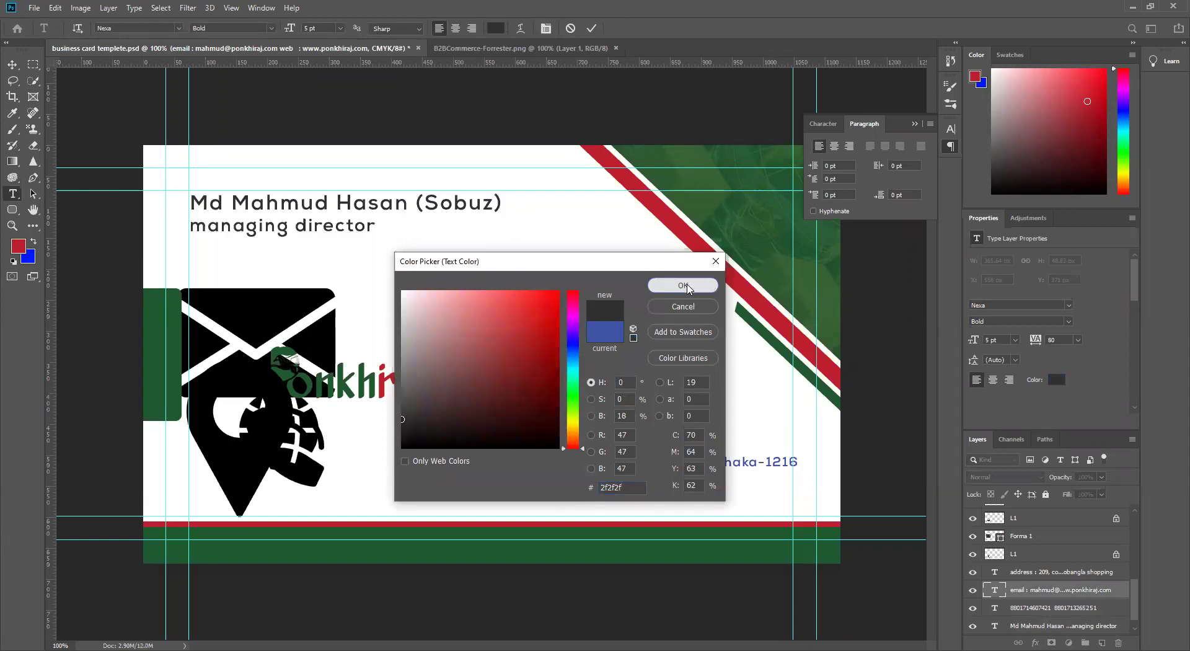
left_click(685, 286)
left_click(592, 28)
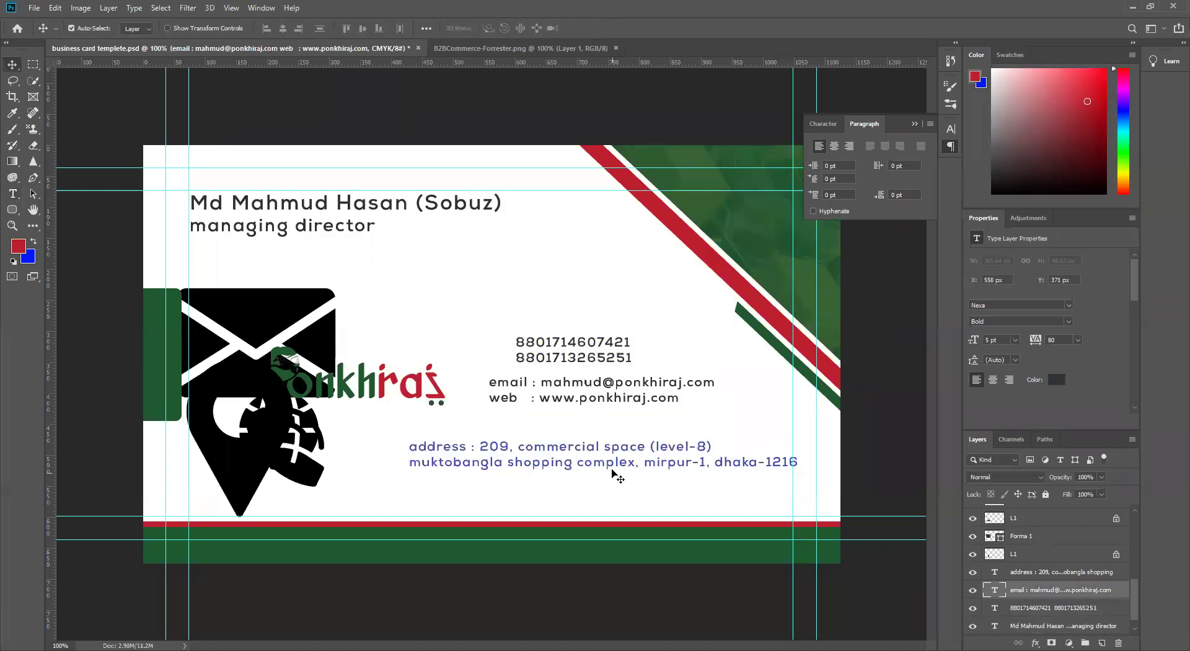
Set the text colour of the two address lines to 2f2f2f.
double_click(609, 464)
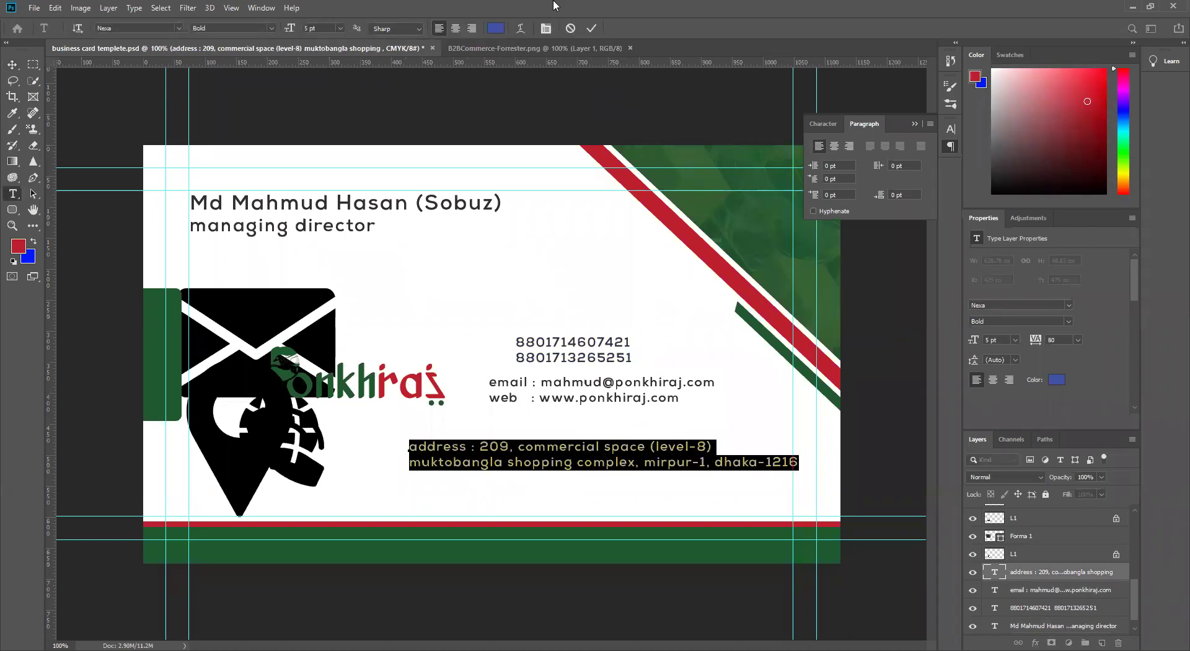
left_click(496, 28)
left_click(632, 488)
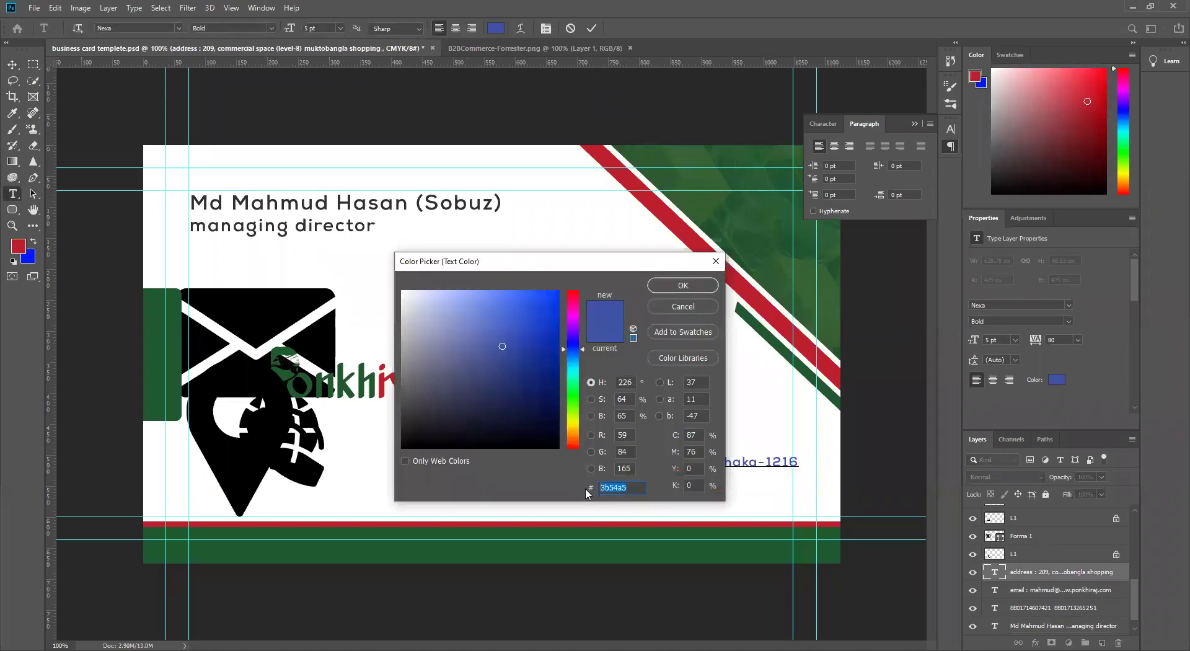
key("ctrl+v")
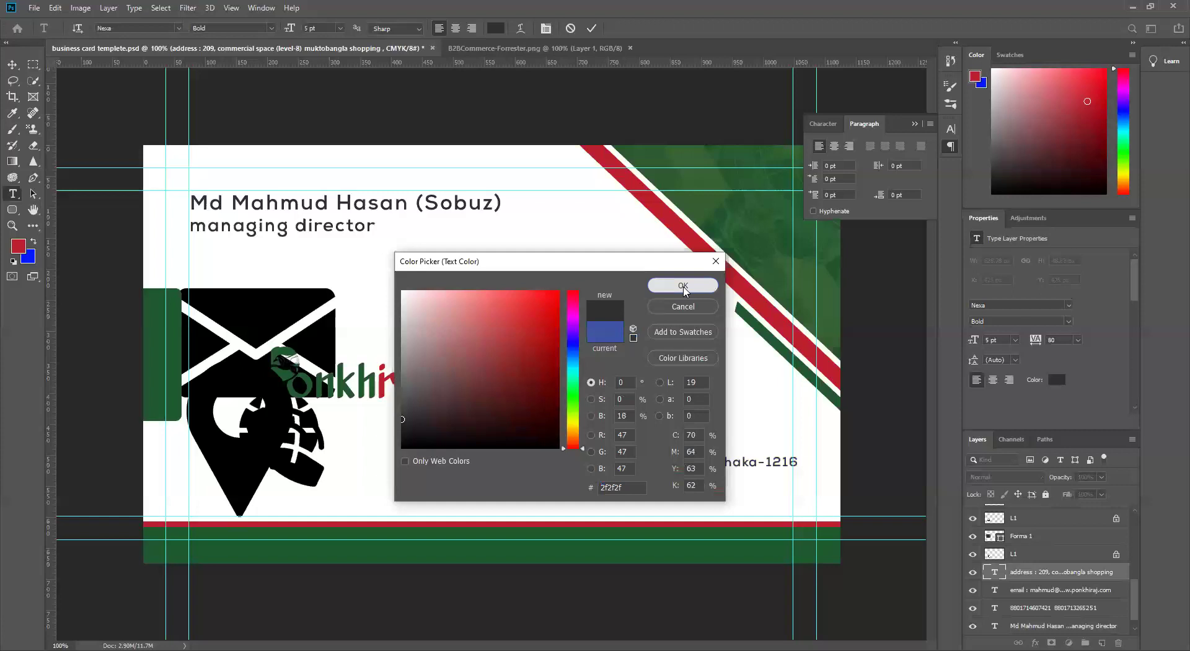
left_click(683, 286)
left_click(592, 27)
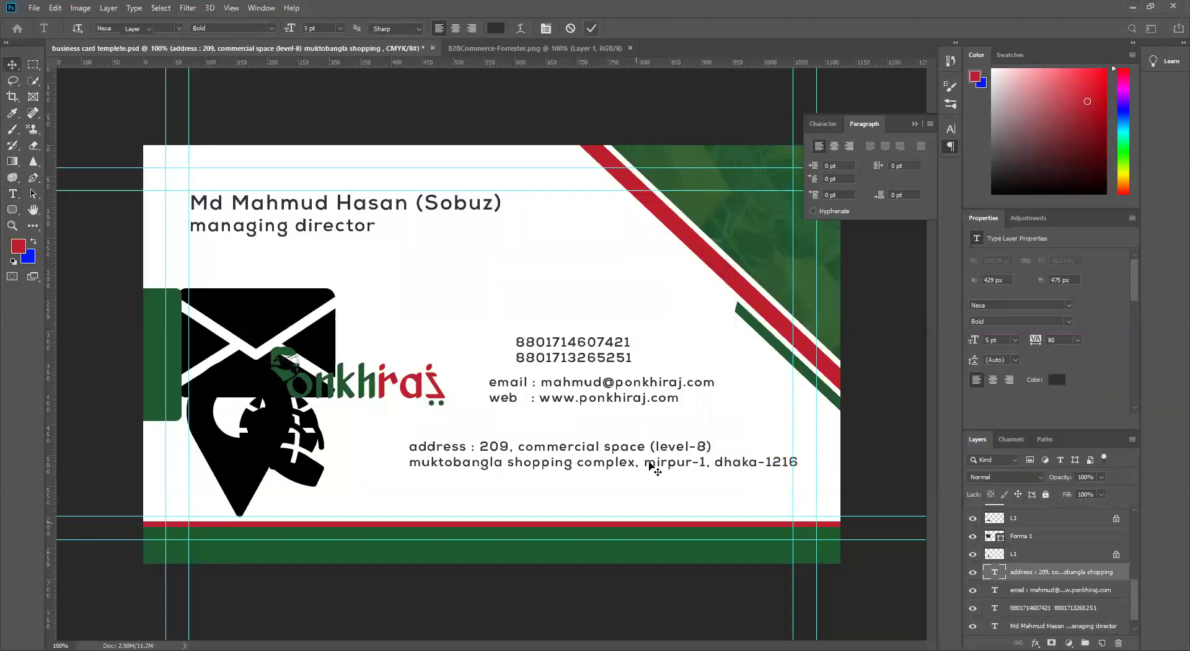
key("v")
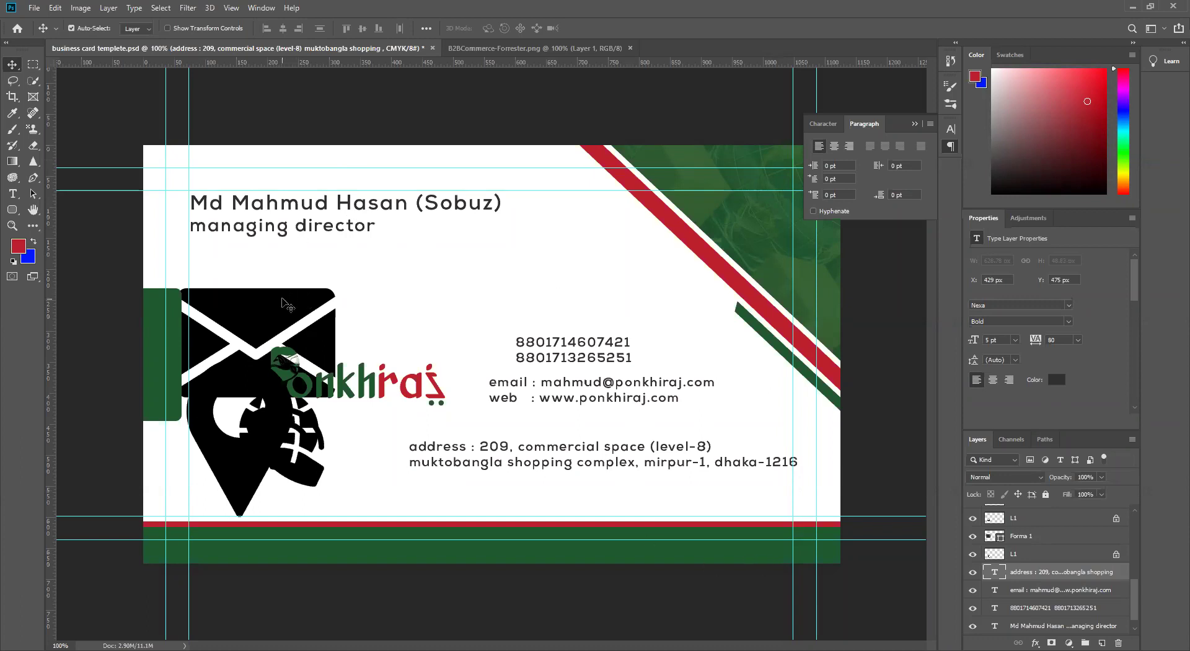
Move the envelope and location pin icons clear of the logo and place the logo at X 94 px, Y 236 px.
left_click_drag(307, 313, 564, 277)
left_click_drag(248, 397, 483, 418)
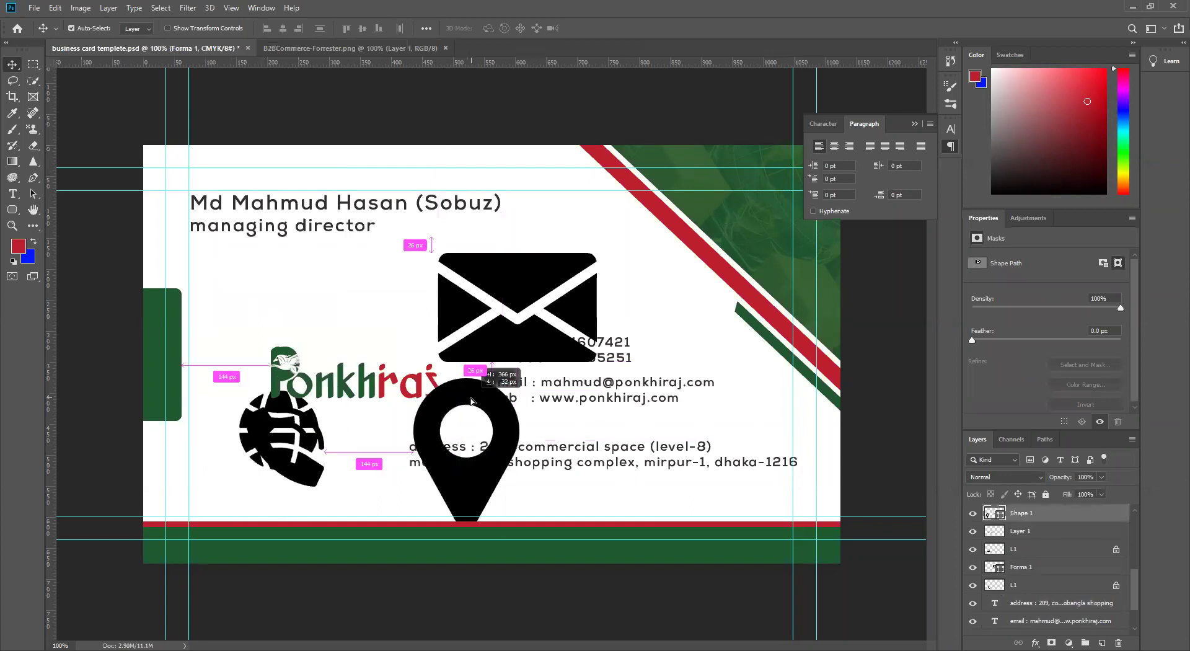
left_click(277, 375)
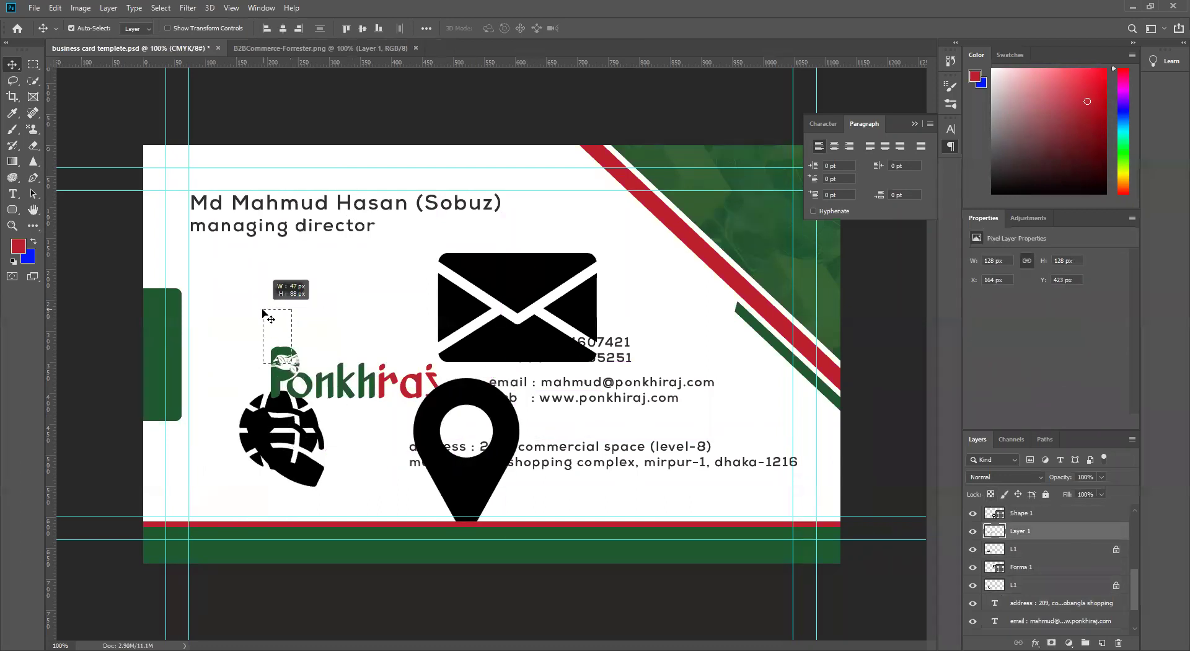
left_click(277, 372)
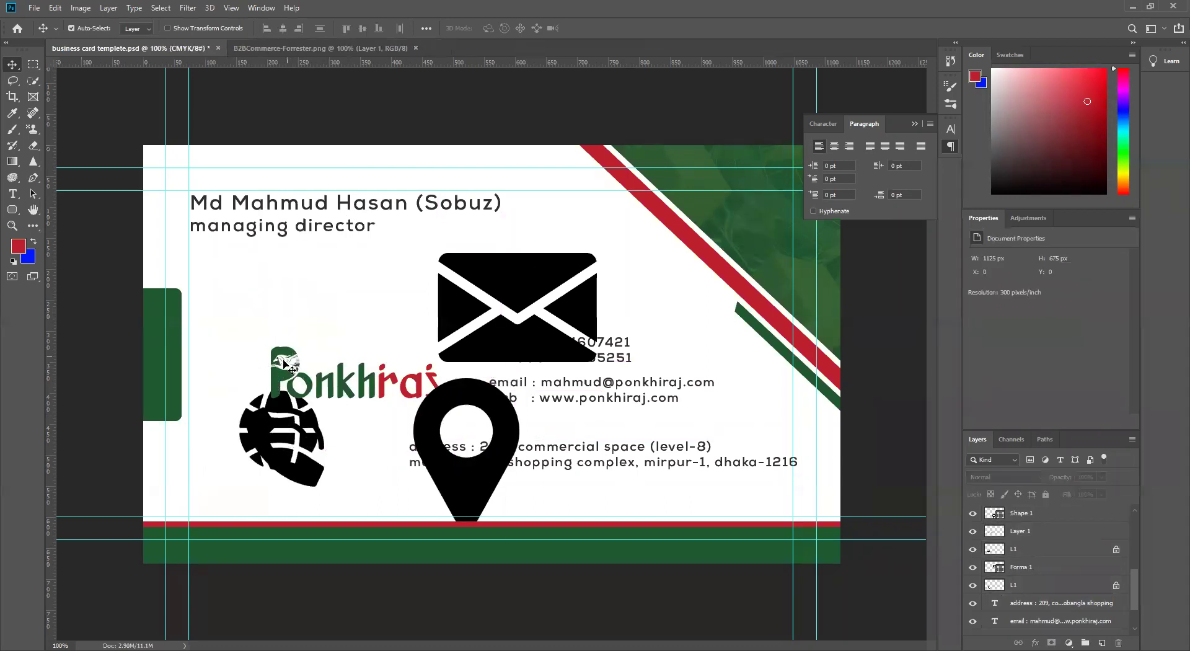
left_click_drag(277, 372, 208, 317)
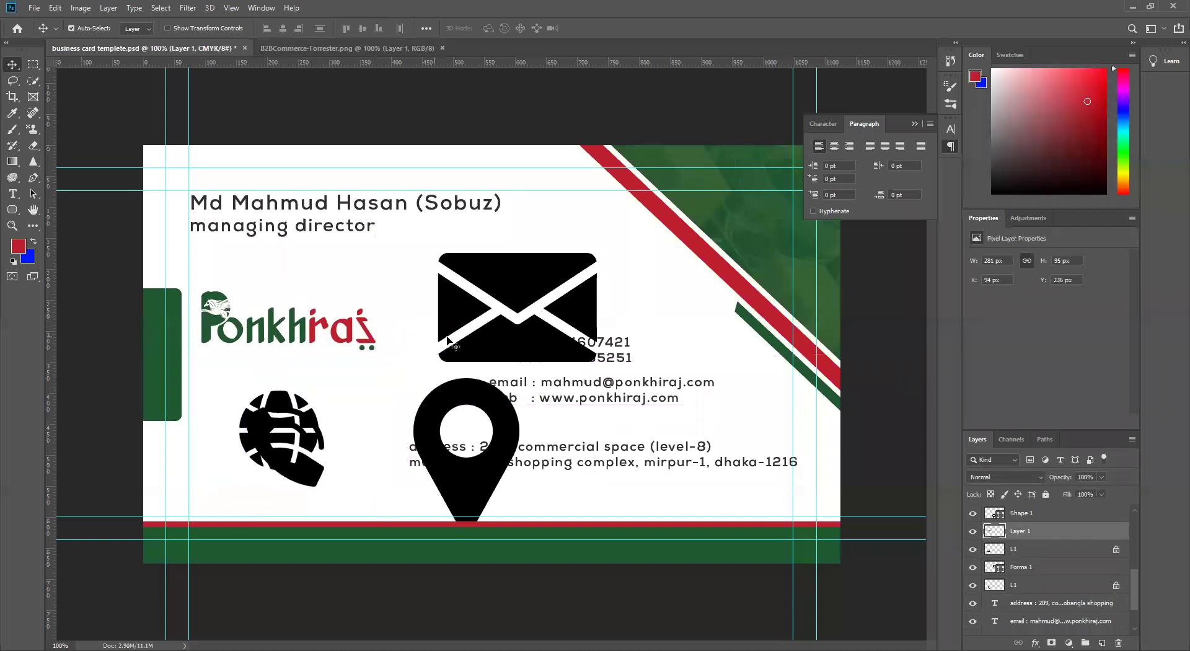
mouse_move(482, 333)
left_mouse_down()
mouse_move(436, 300)
mouse_move(482, 313)
mouse_move(474, 332)
left_mouse_up()
left_click_drag(560, 279, 523, 270)
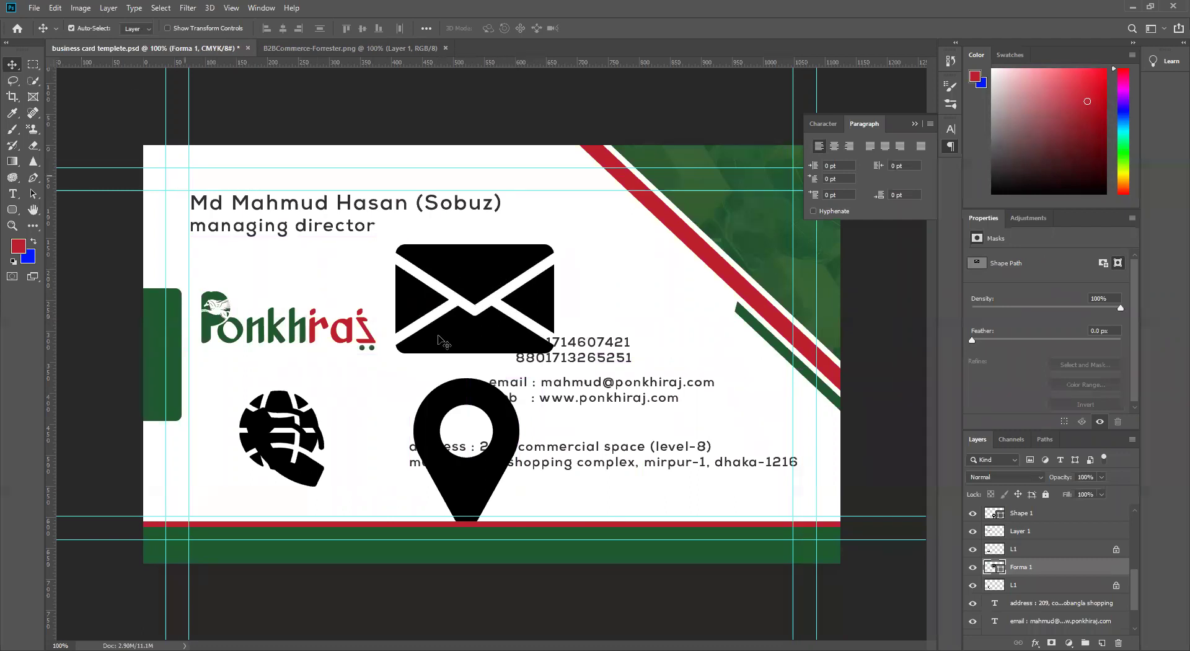
Try scaling only the envelope icon's width to 25% and undo the change.
key("ctrl+t")
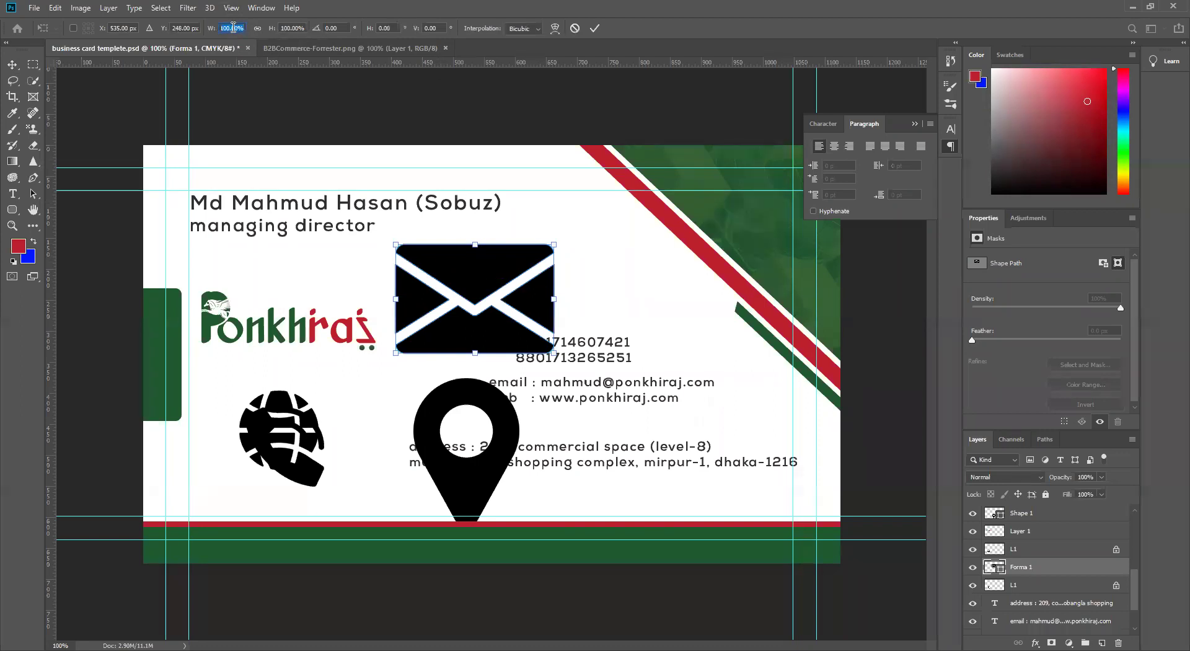
type("25")
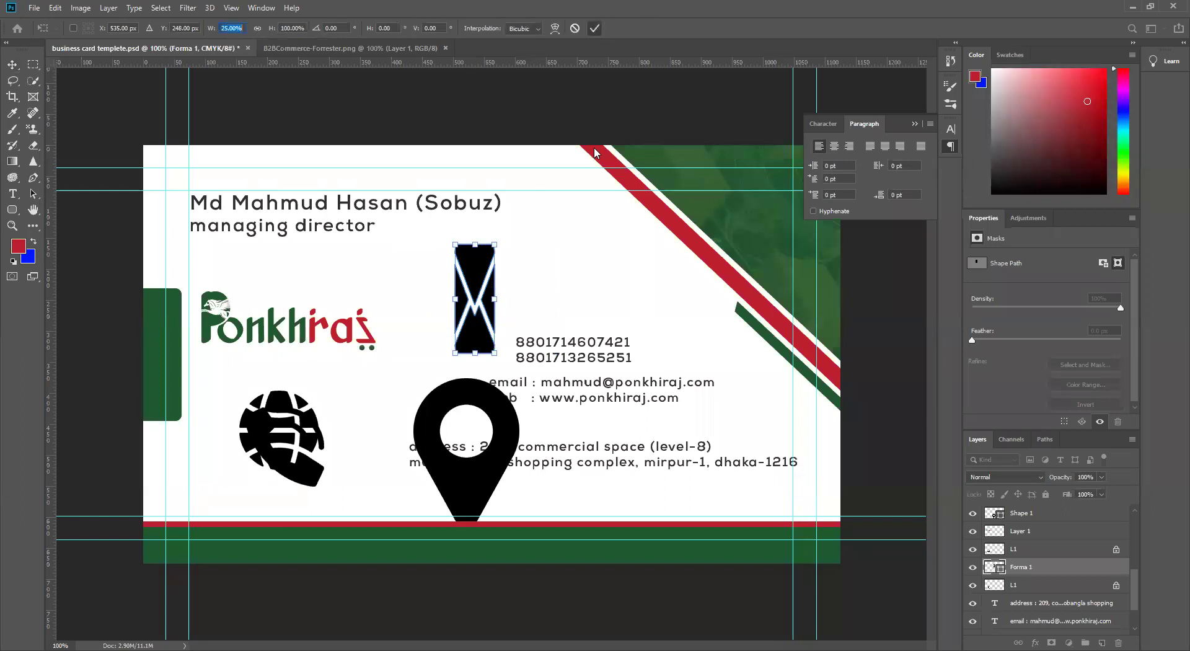
left_click(595, 28)
key("ctrl+z")
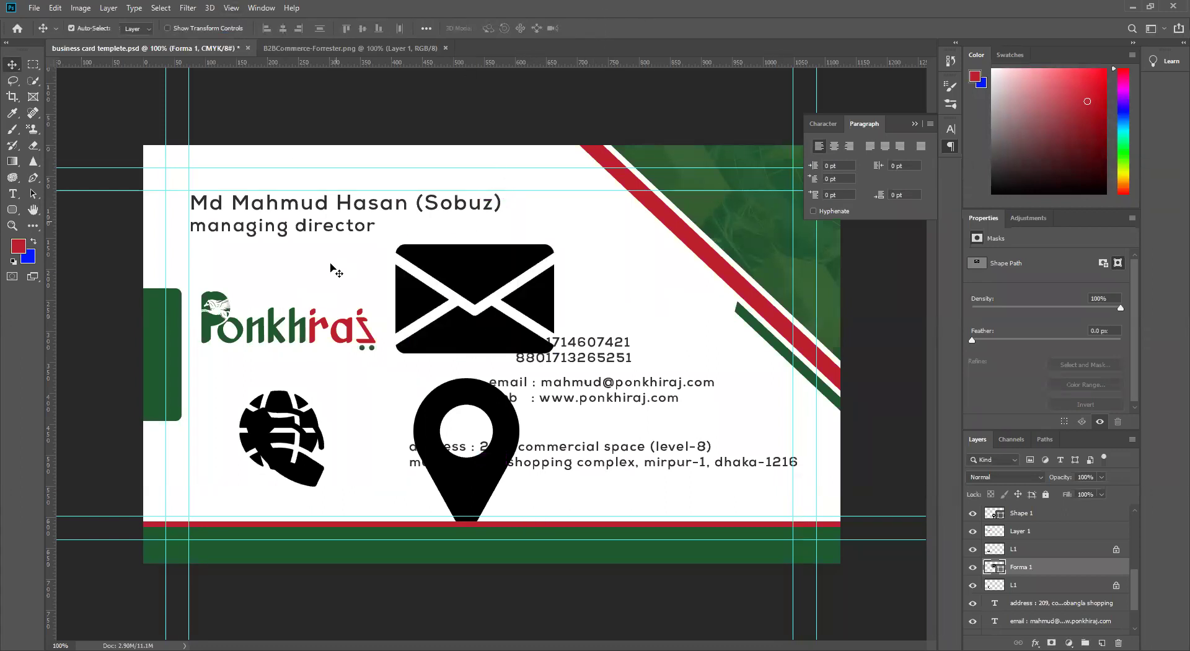
Scale the envelope icon to 25% with width and height linked.
key("ctrl+t")
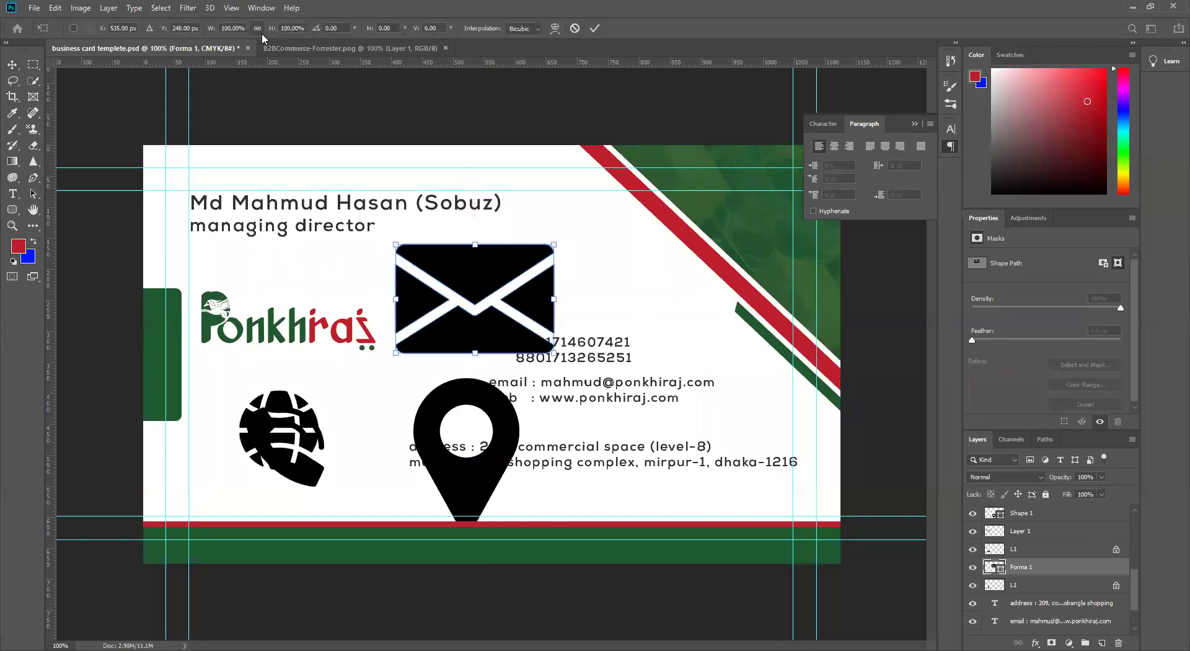
left_click(257, 28)
left_click(228, 28)
type("25")
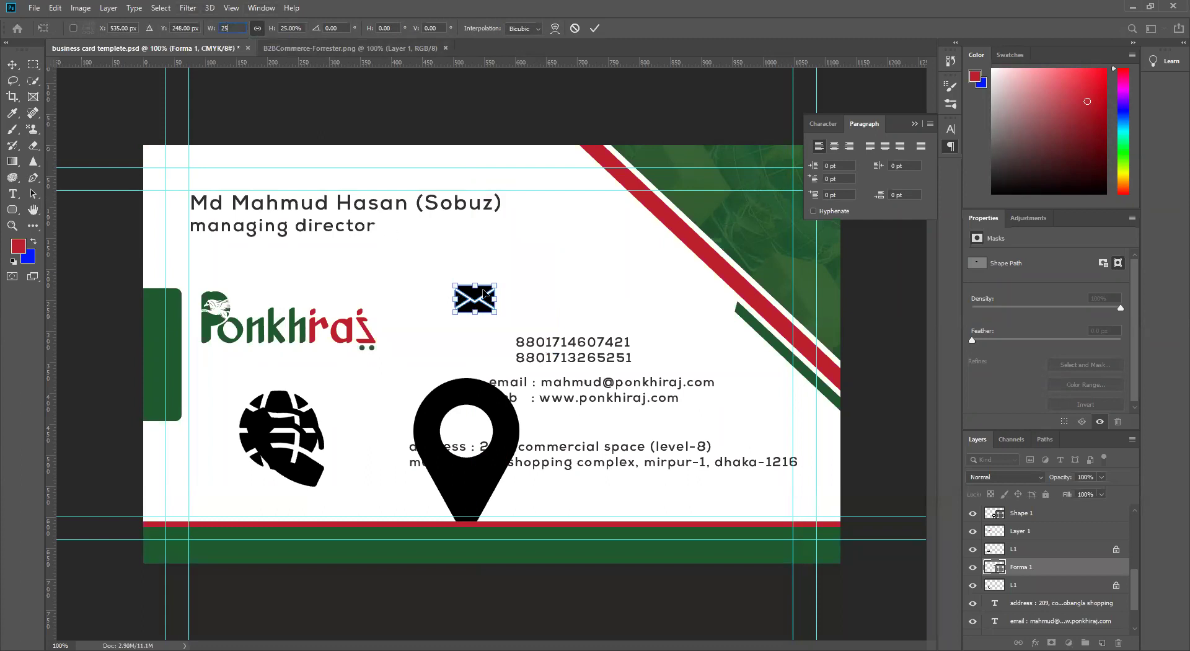
key("Return")
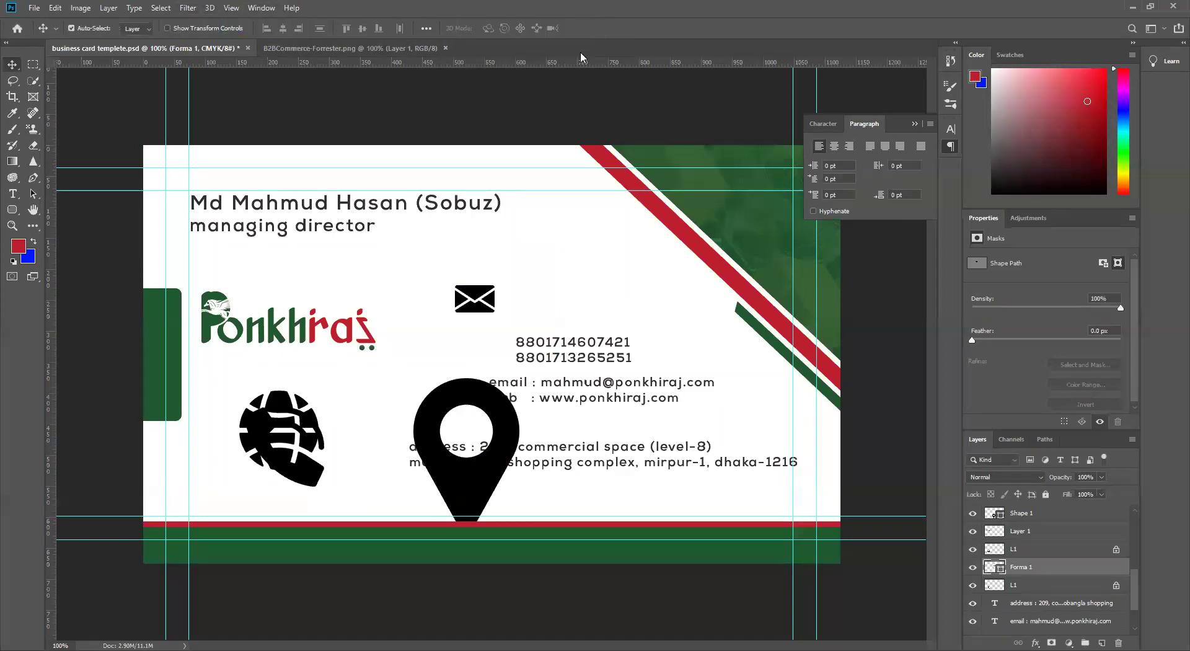
Scale the location pin icon to 25% with linked proportions and place it between the logo and the envelope icon.
left_click_drag(469, 400, 421, 310)
key("ctrl+t")
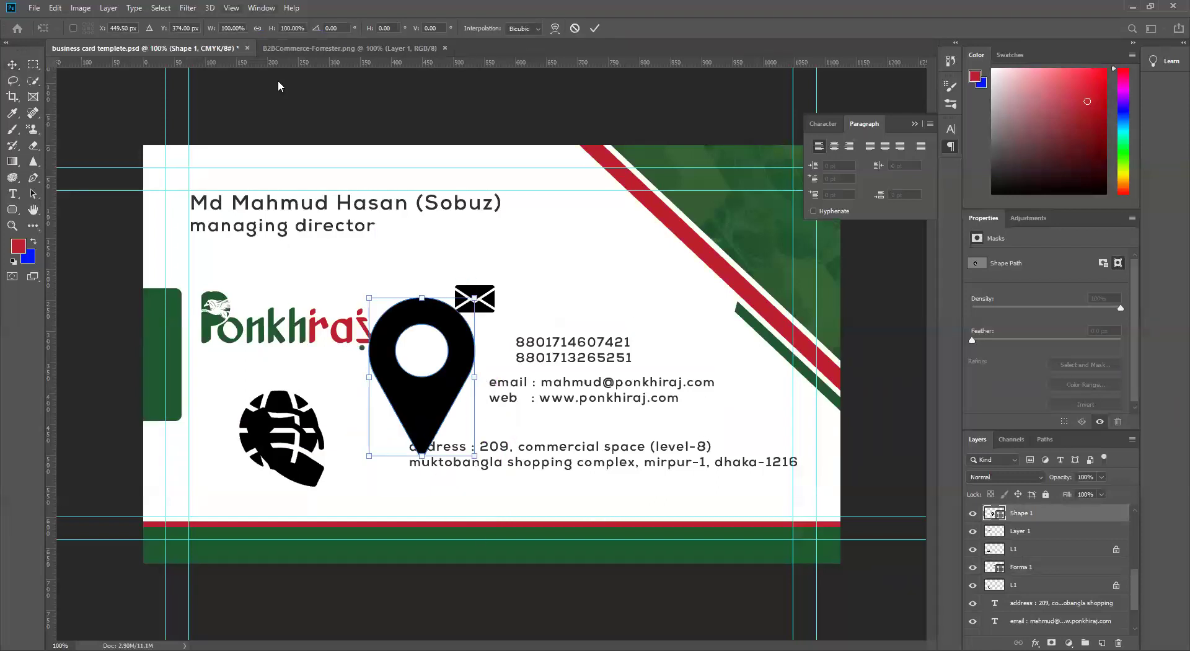
left_click(257, 28)
type("25")
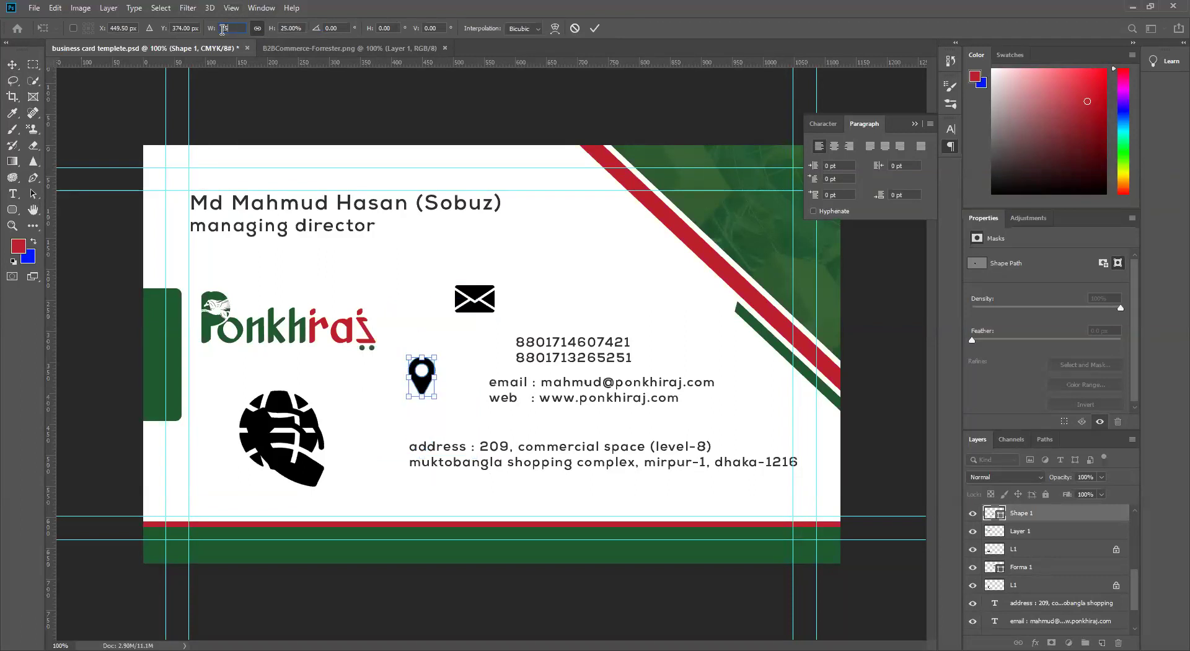
left_click(594, 28)
left_click_drag(422, 379, 424, 320)
Move the phone icon off the globe to the space below the location pin and scale it to 25%.
left_click_drag(304, 475, 437, 416)
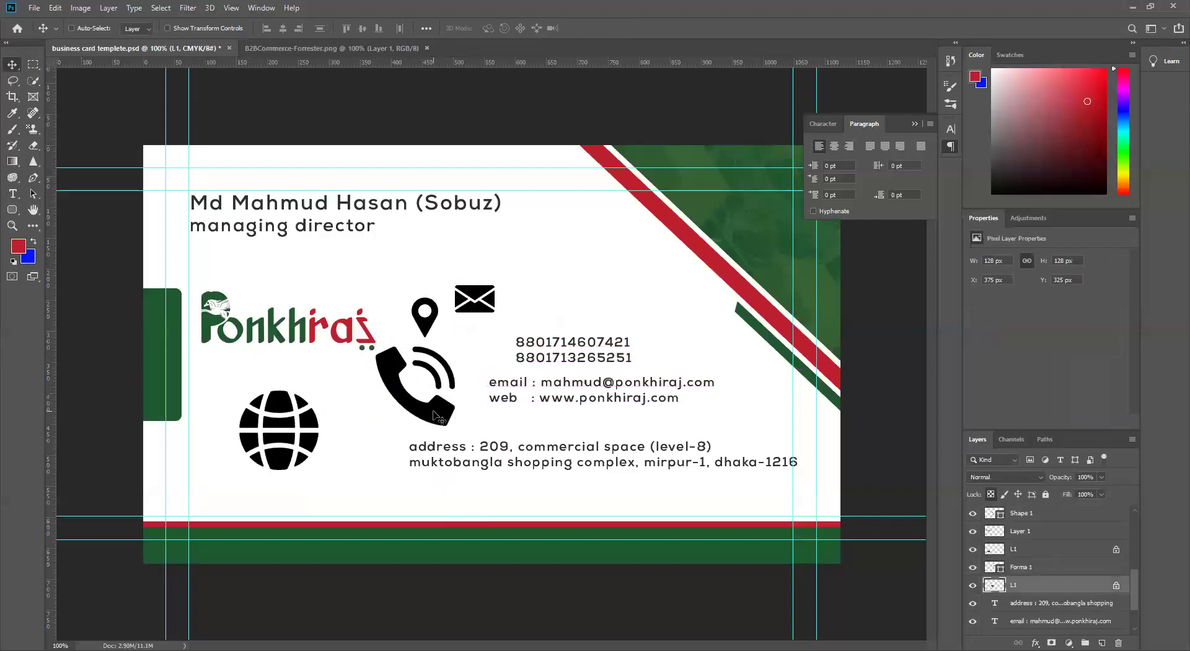
key("ctrl+t")
left_click(233, 27)
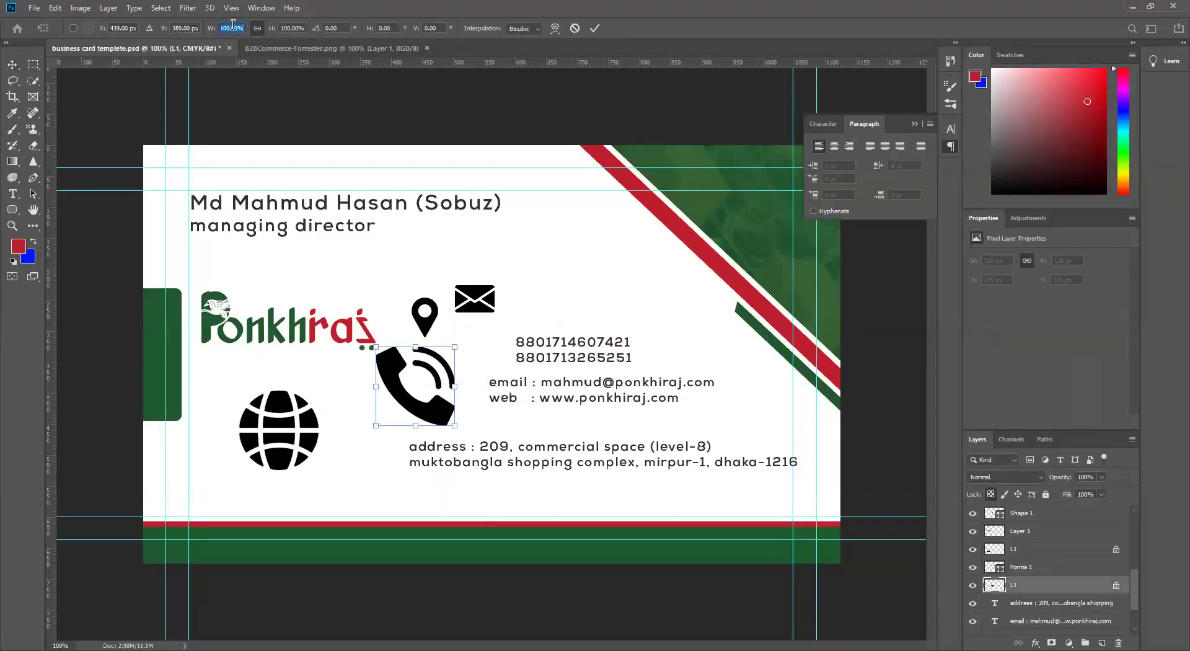
type("25")
key("Return")
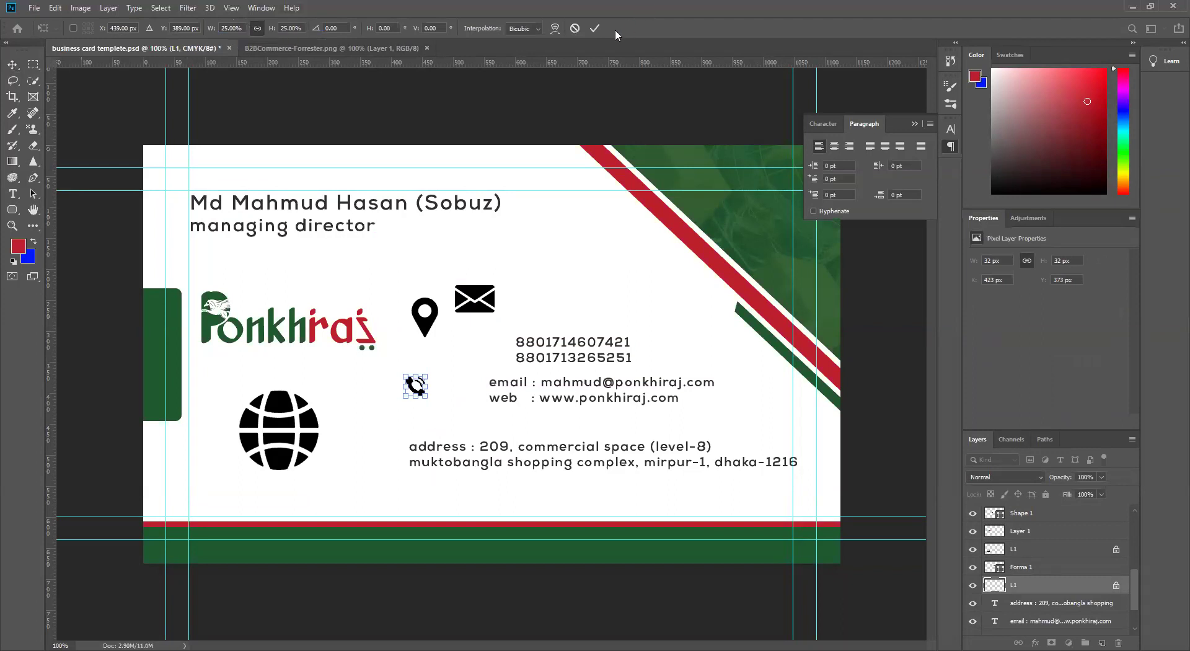
left_click(595, 29)
Shift the globe icon toward the phone icon and scale it to 25% with linked proportions.
left_click_drag(309, 449, 375, 439)
key("ctrl+t")
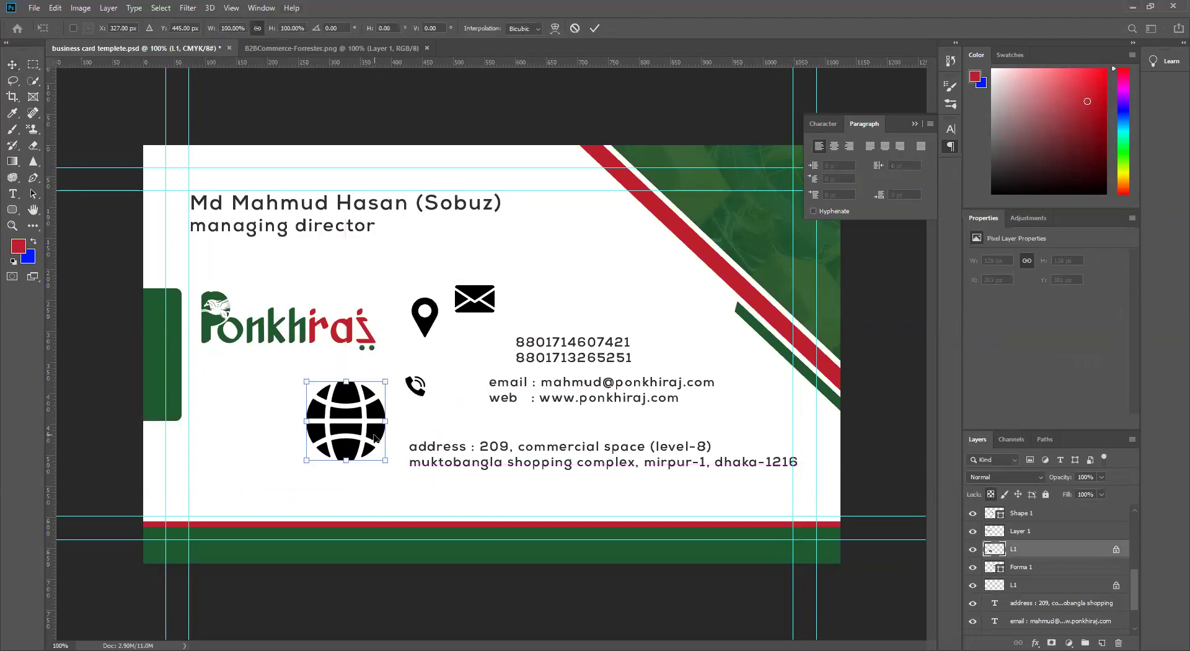
double_click(232, 28)
type("25")
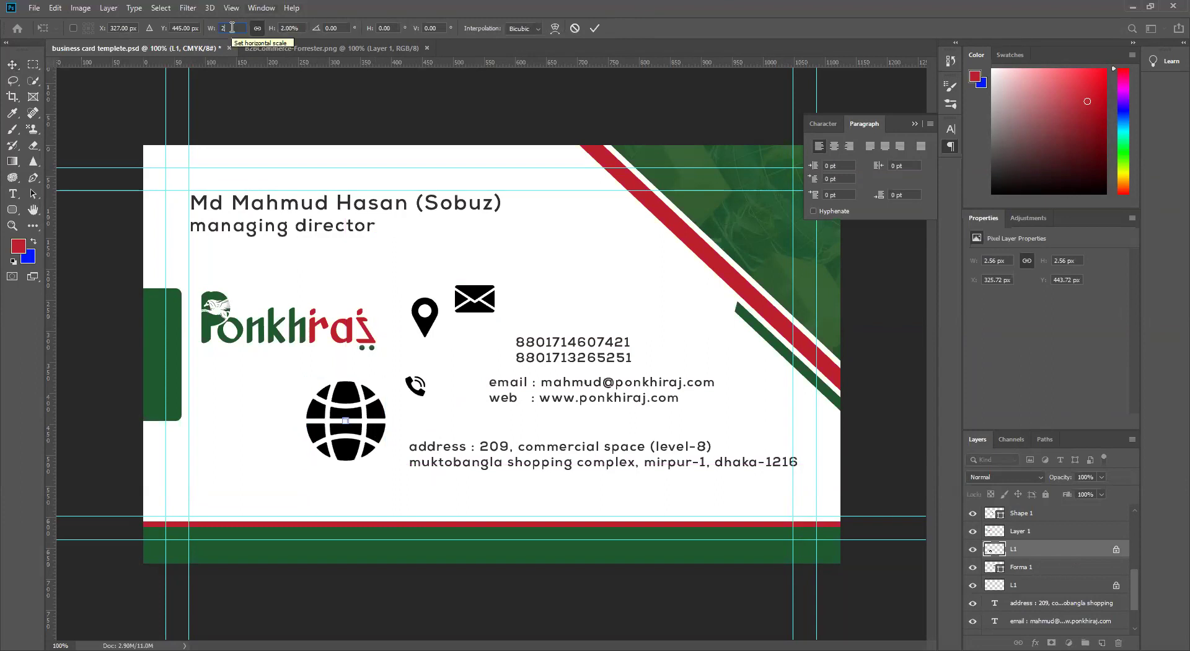
key("Return")
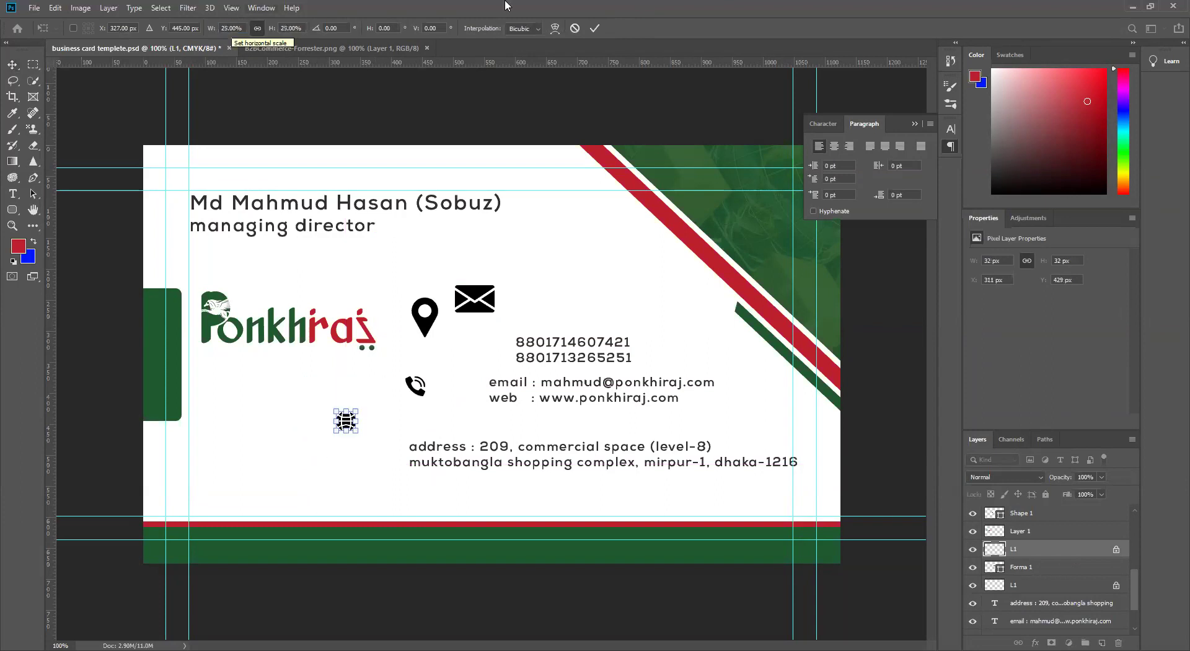
left_click(594, 28)
Gather the pin, envelope and globe icons around the phone icon, with the globe at X 359 px, Y 357 px, and save the document.
left_click_drag(424, 314, 412, 325)
mouse_move(483, 291)
left_mouse_down()
mouse_move(462, 299)
mouse_move(467, 330)
mouse_move(473, 309)
left_mouse_up()
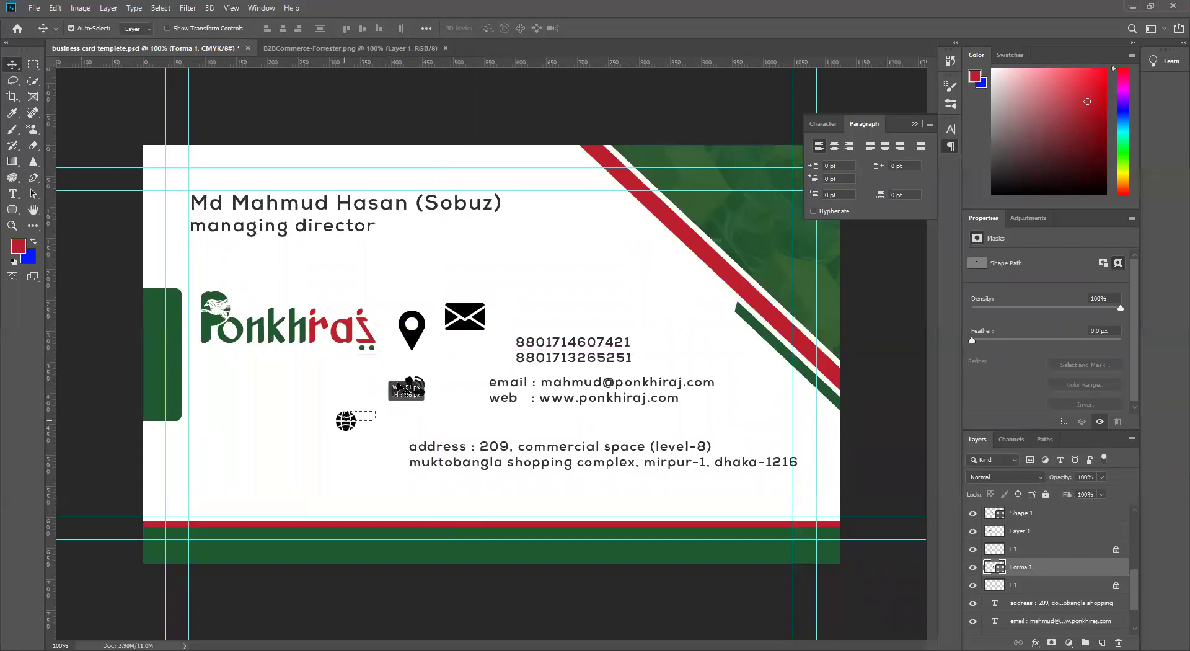
left_click(347, 420)
left_click_drag(375, 366, 375, 377)
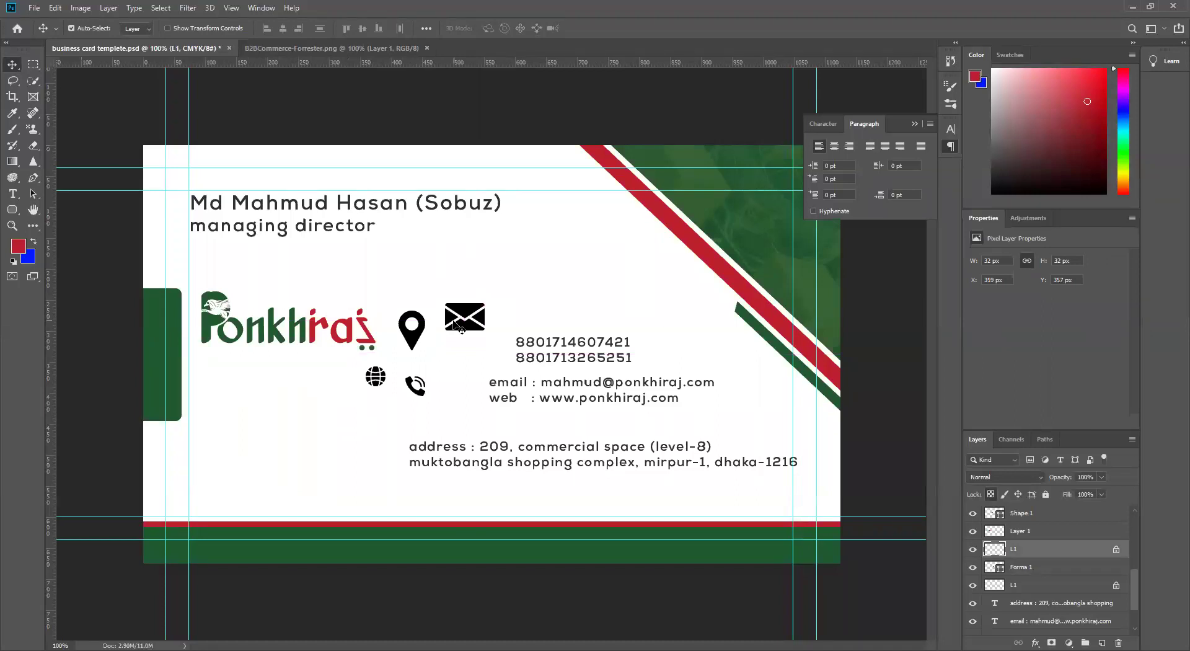
left_click_drag(481, 325, 468, 358)
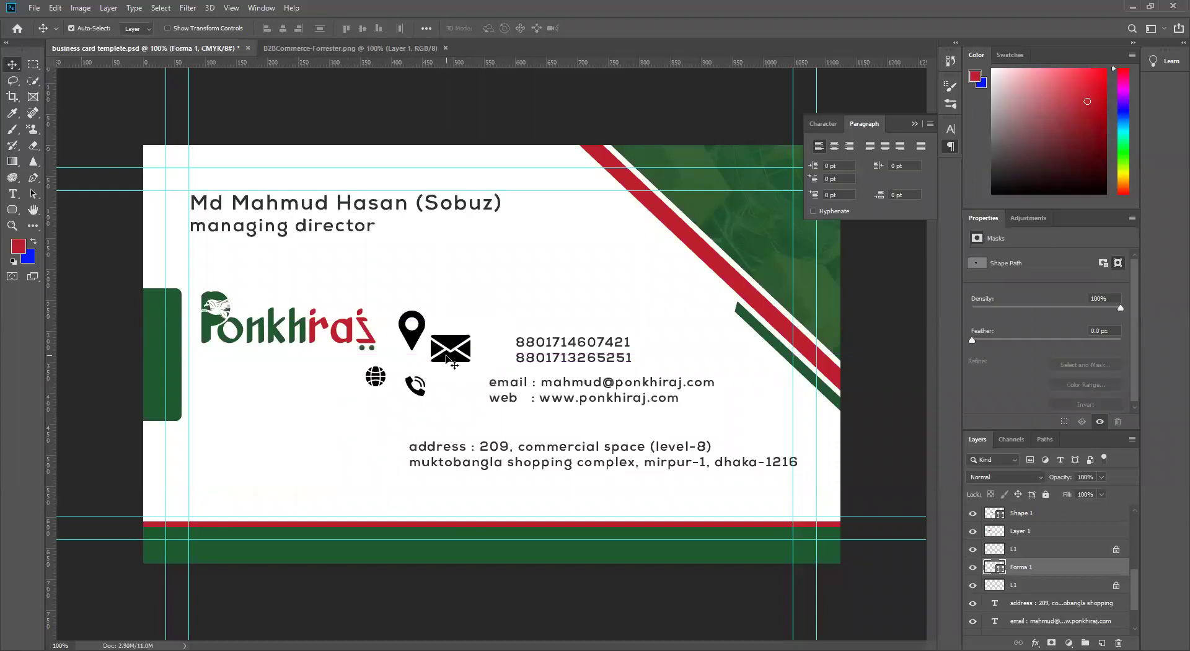
mouse_move(447, 357)
left_mouse_down()
mouse_move(475, 332)
mouse_move(457, 358)
left_mouse_up()
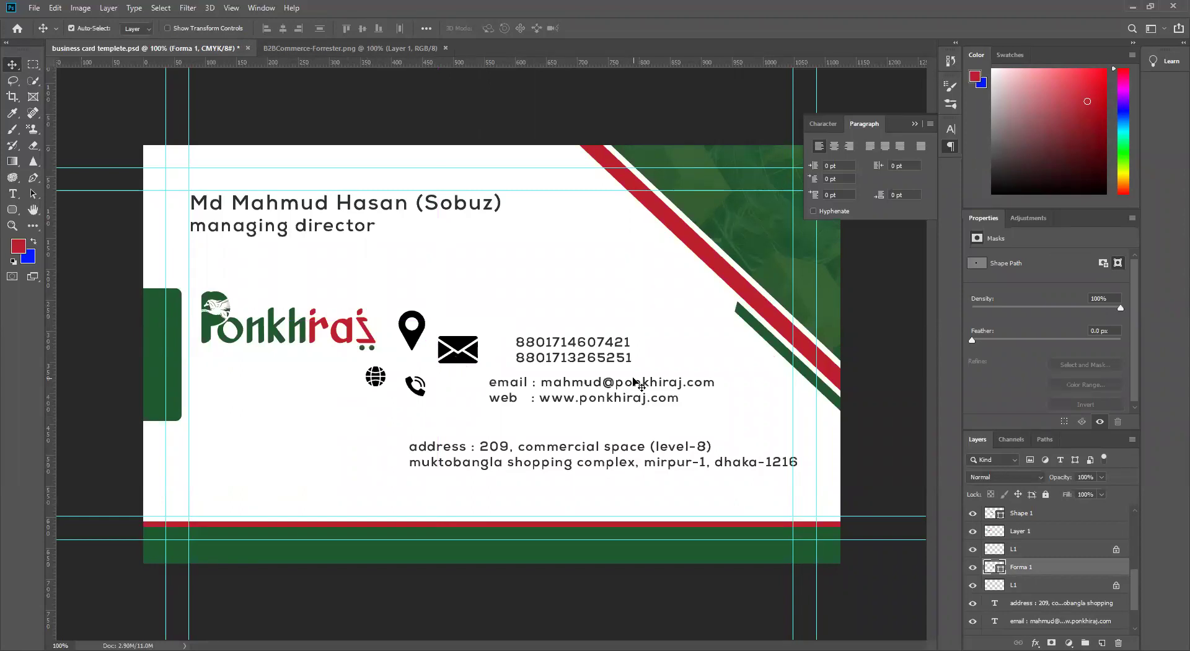
key("ctrl+s")
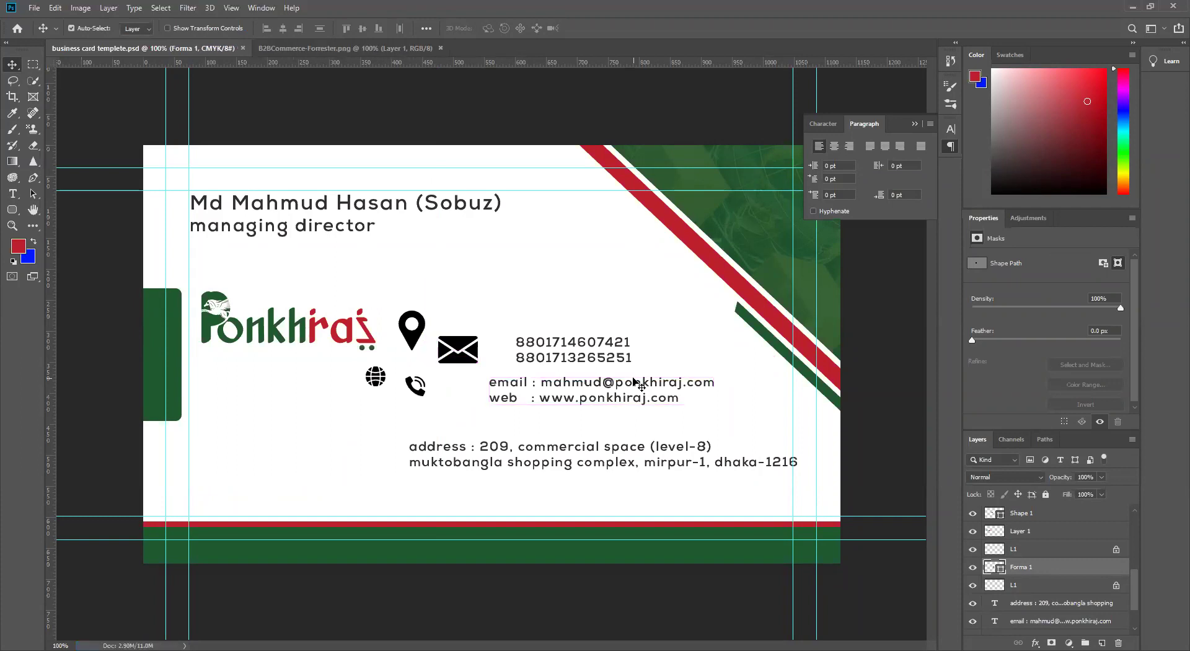
Move the phone number, email/web and address text blocks to the right, away from the icons.
key("ctrl+plus")
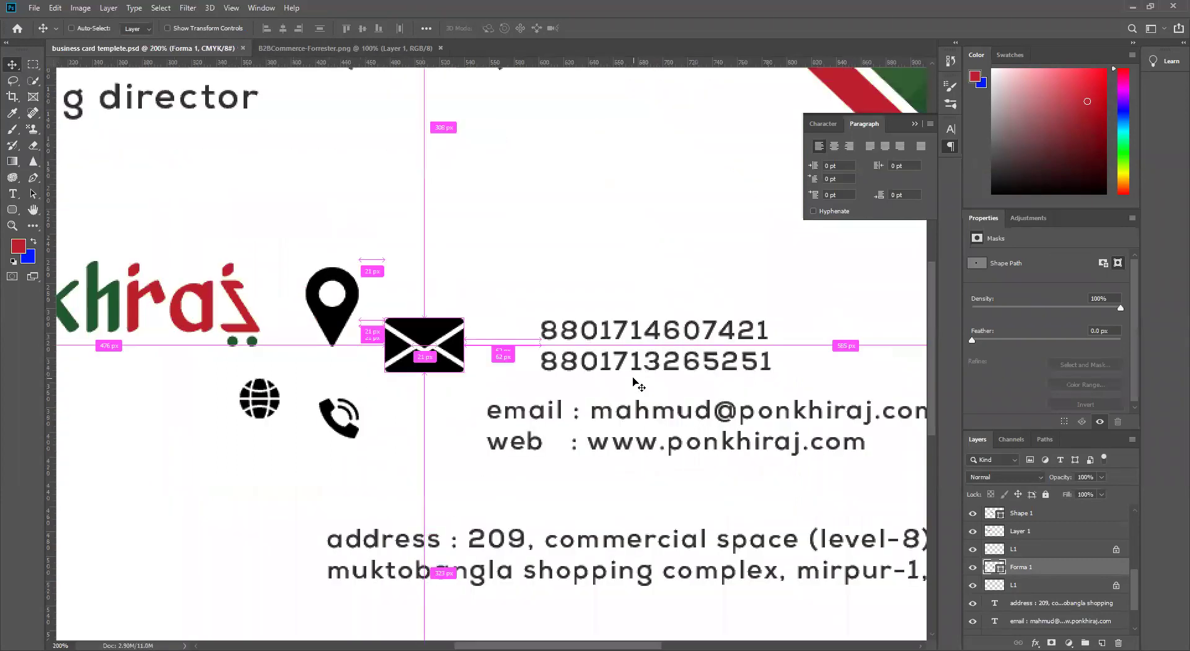
key("ctrl+minus")
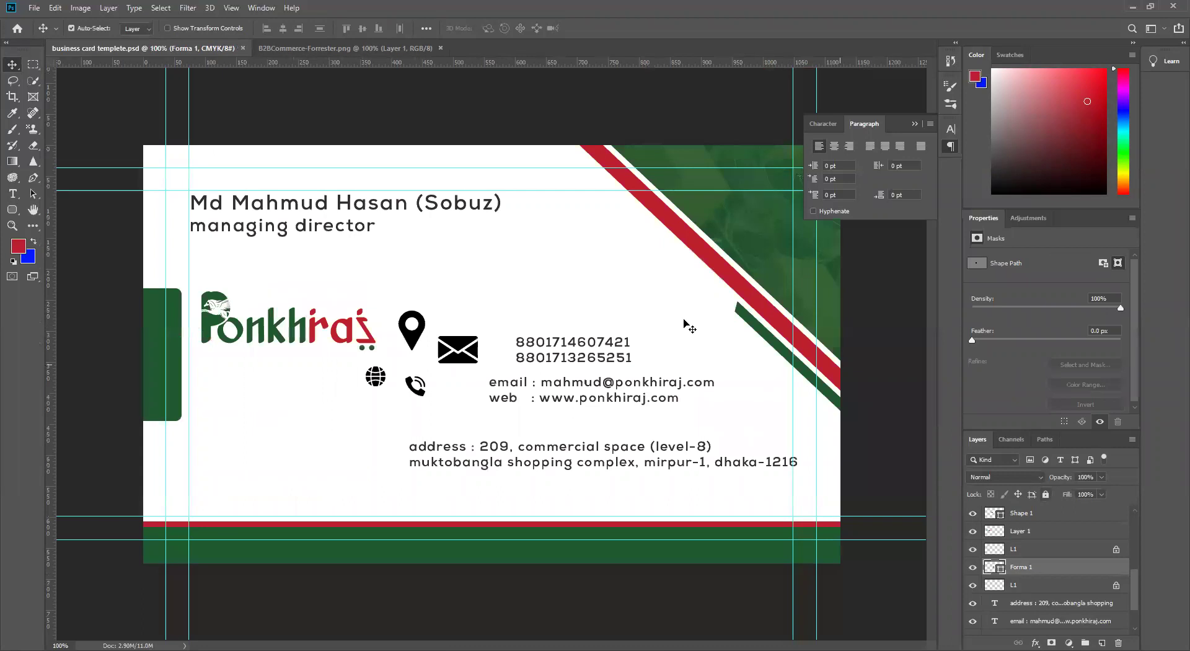
left_click(583, 362, "ctrl")
left_click_drag(582, 361, 602, 355)
left_click_drag(583, 406, 618, 403)
left_click_drag(600, 460, 633, 455)
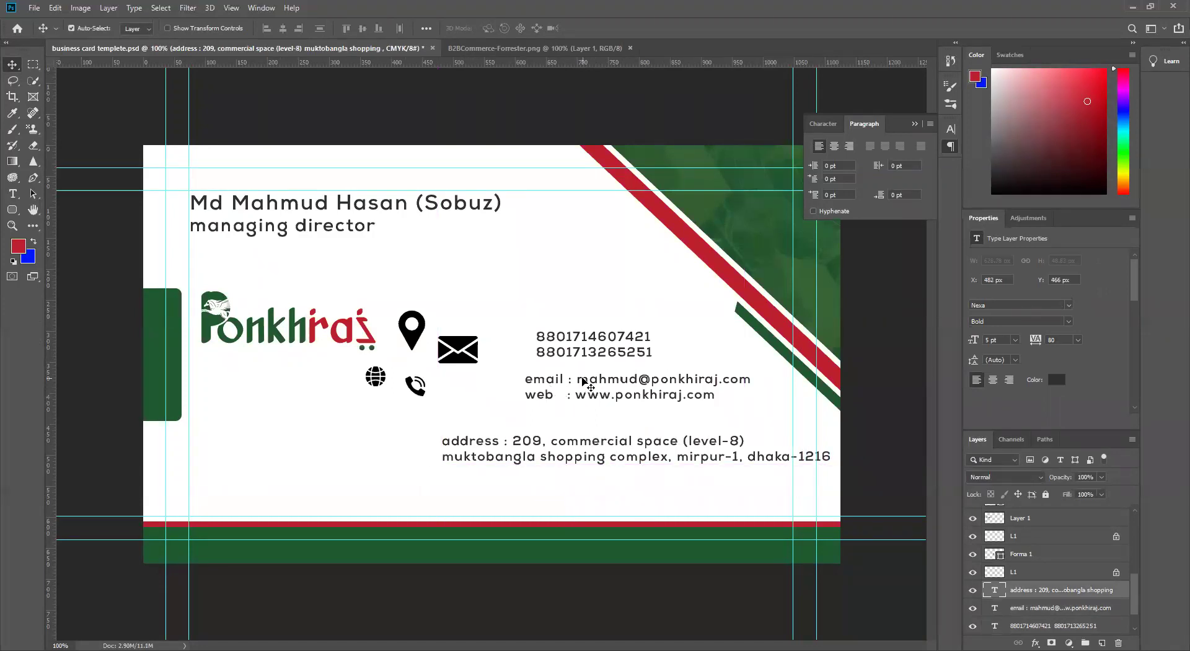
Delete the "email :" label in front of the email address.
left_click(577, 379)
key("t")
left_click(577, 379)
left_click_drag(577, 378, 520, 377)
key("BackSpace")
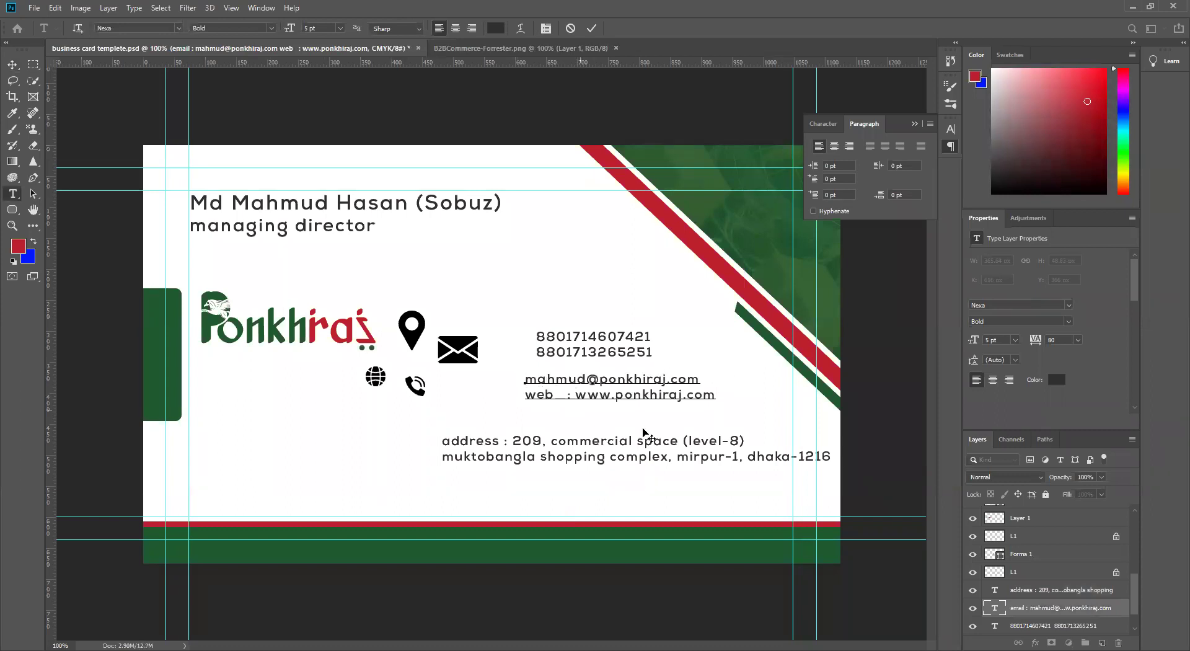
left_click(592, 28)
key("v")
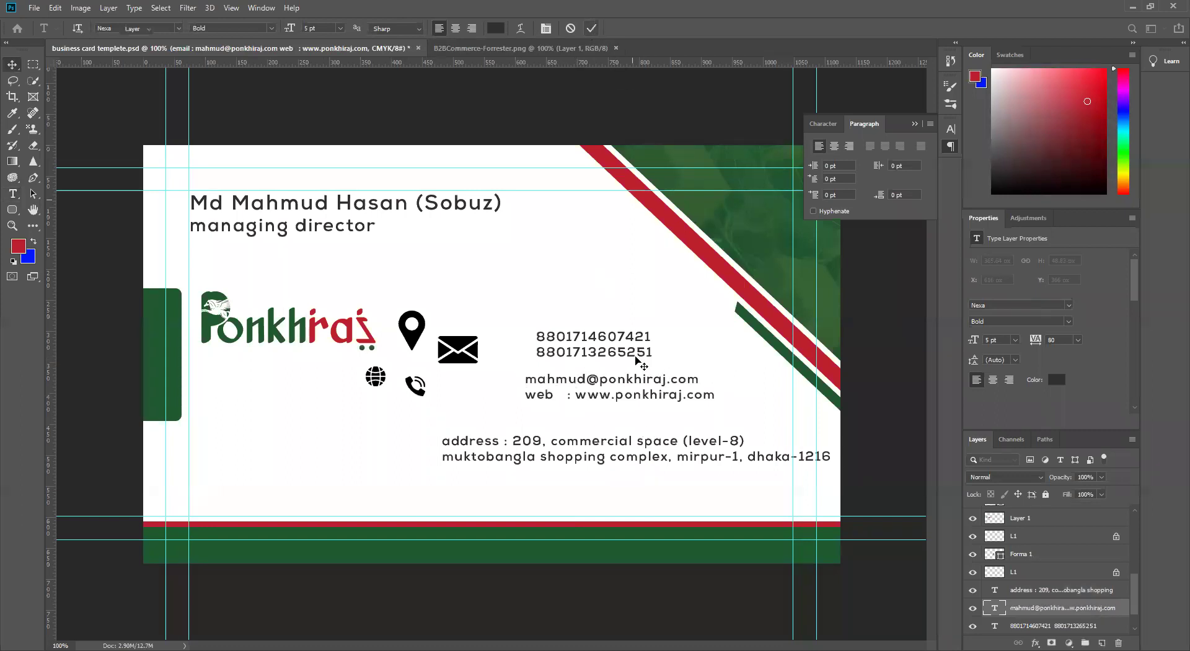
double_click(577, 402)
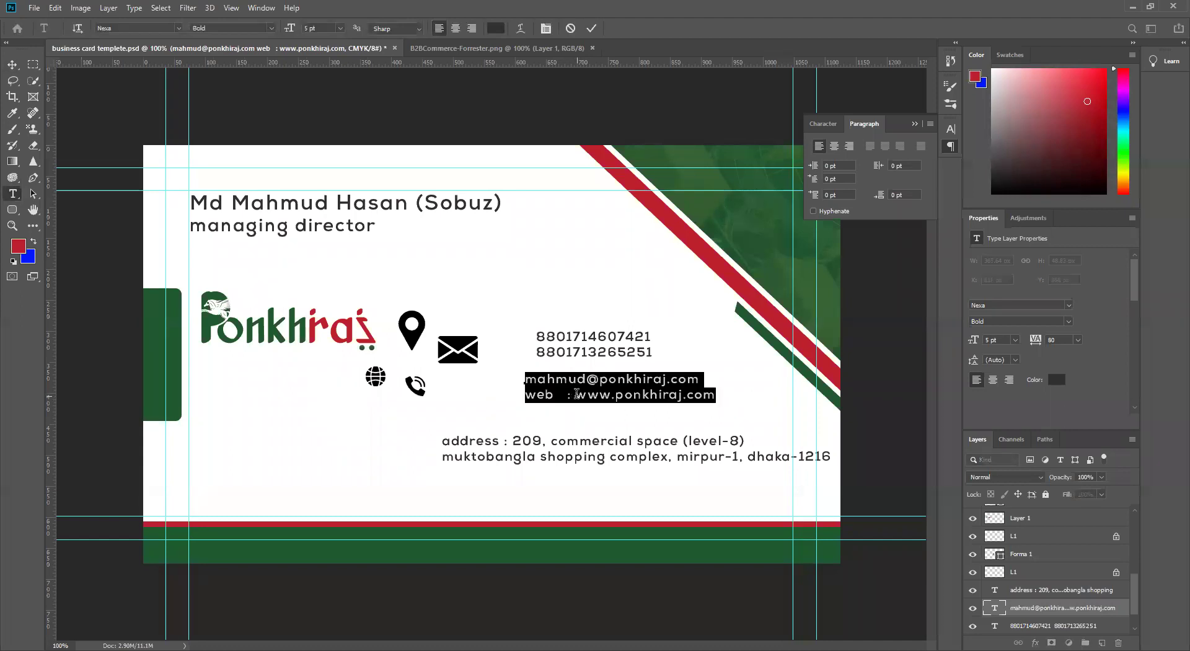
left_click_drag(576, 397, 492, 397)
key("BackSpace")
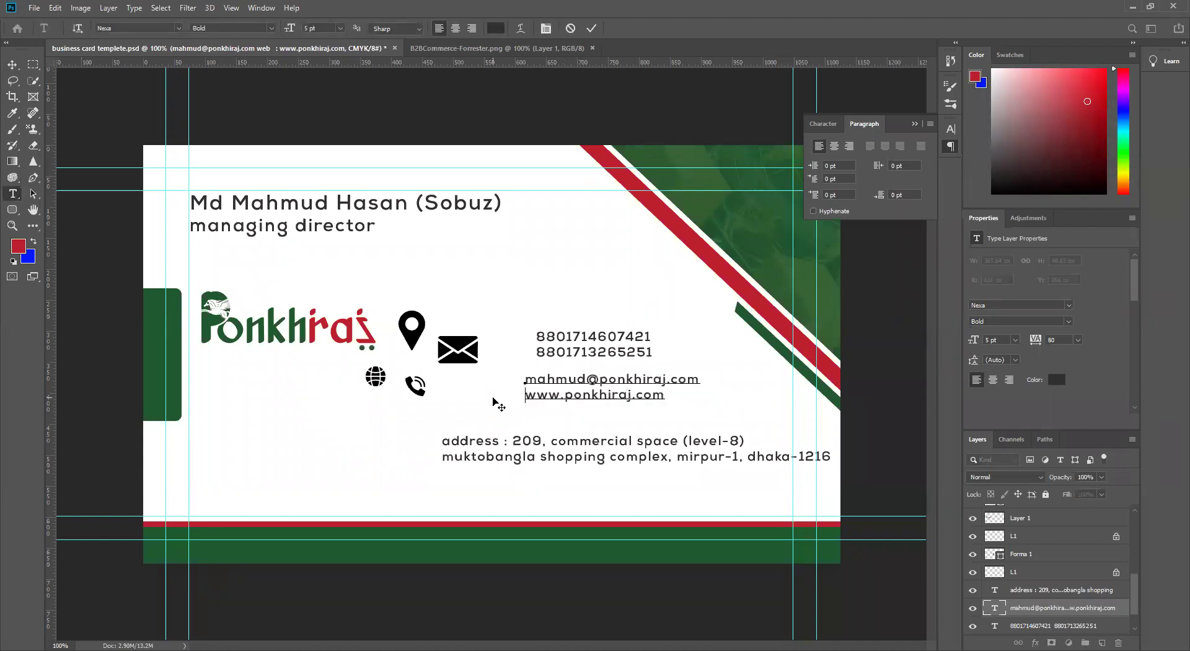
left_click(591, 29)
key("v")
left_click_drag(596, 399, 599, 402)
left_click_drag(611, 450, 604, 436)
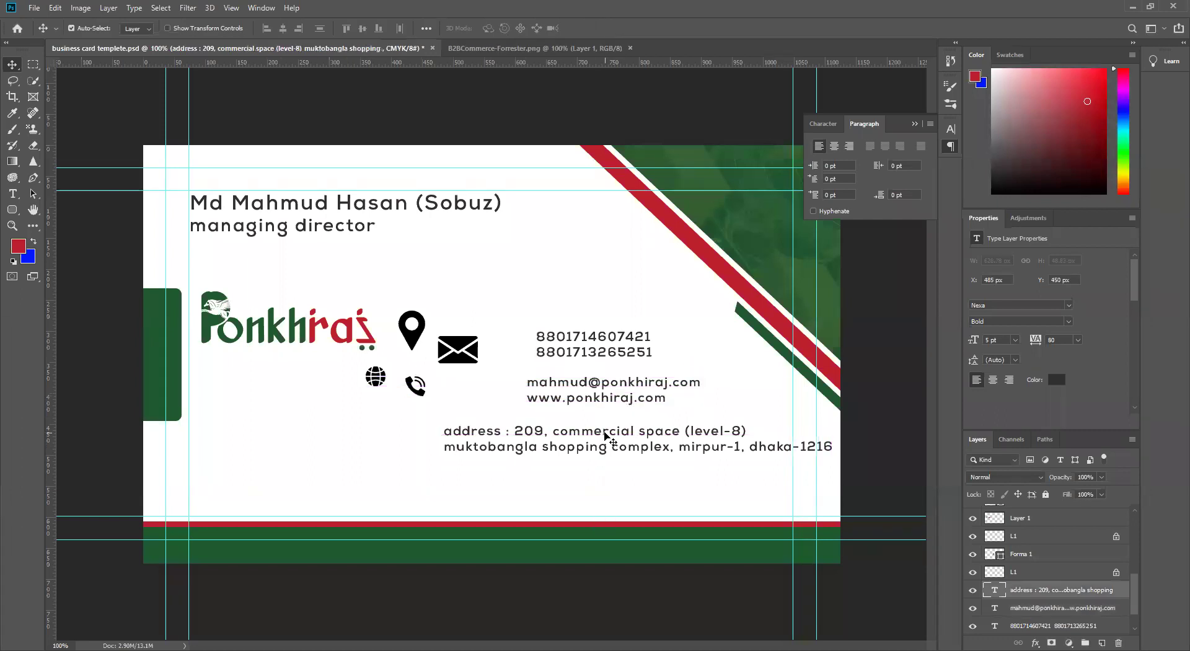
Check the text settings of the phone number, email/web and address blocks.
double_click(605, 350)
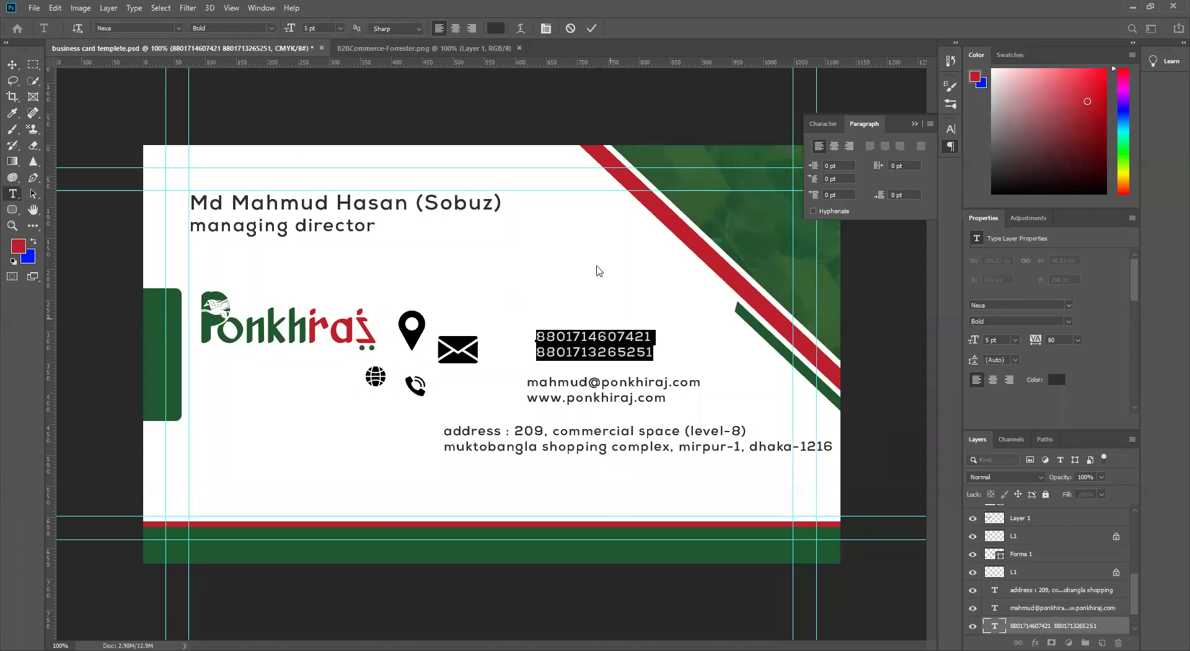
left_click(591, 28)
key("v")
double_click(615, 393)
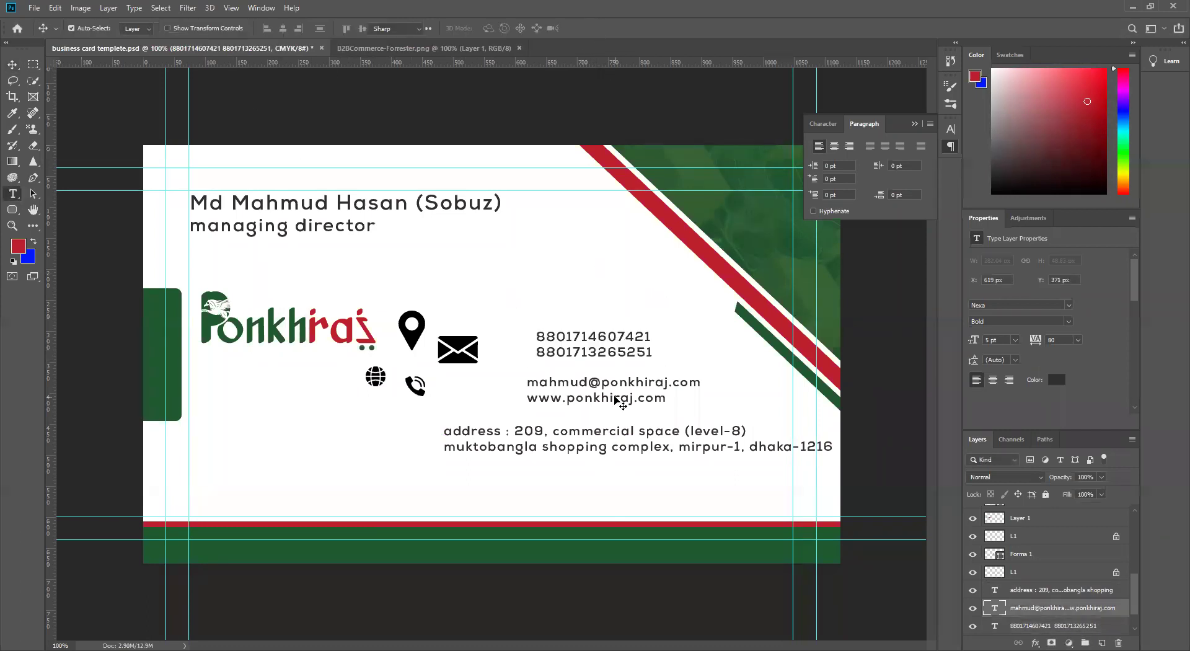
left_click(592, 28)
key("v")
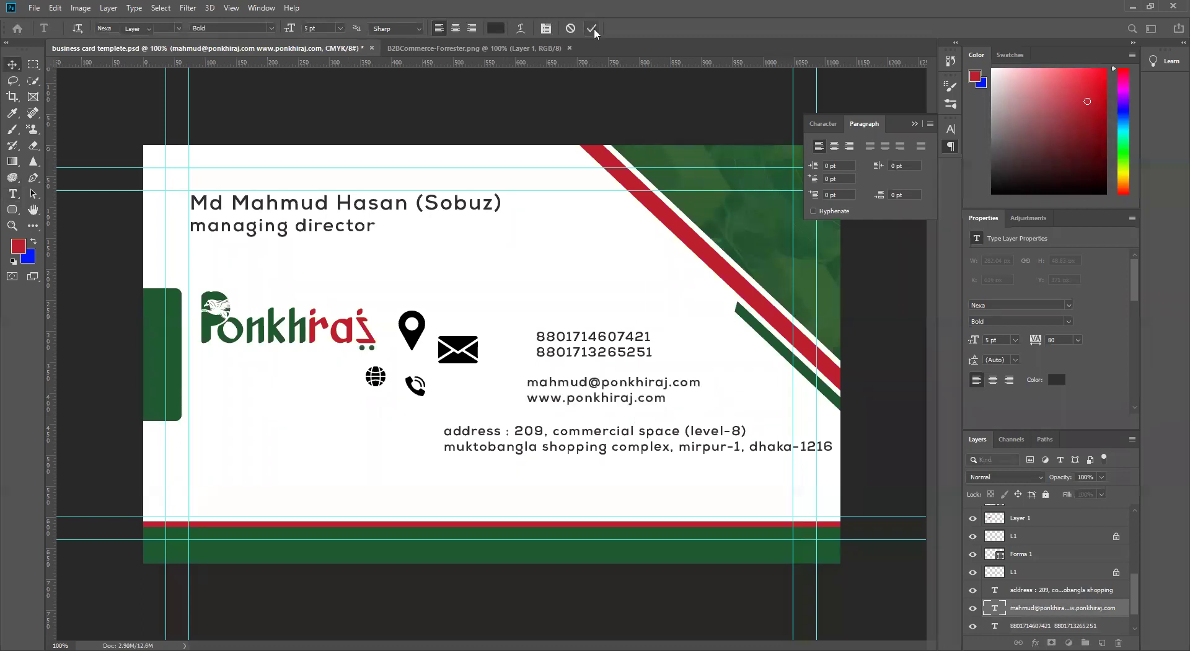
double_click(636, 447)
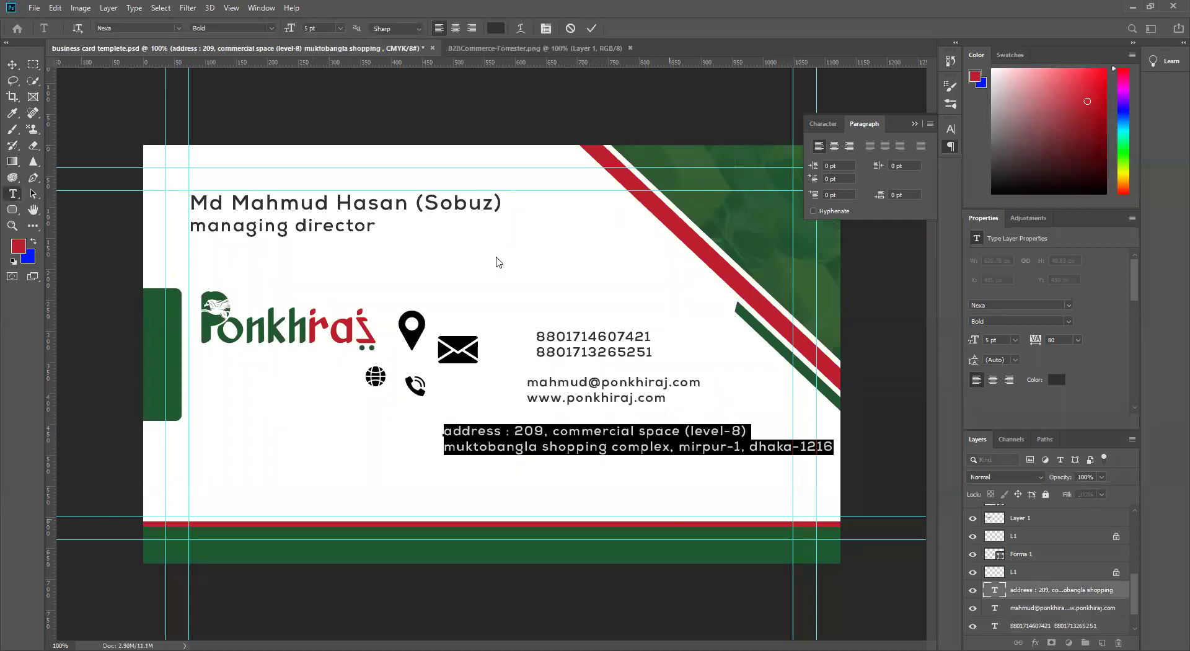
left_click(592, 28)
key("v")
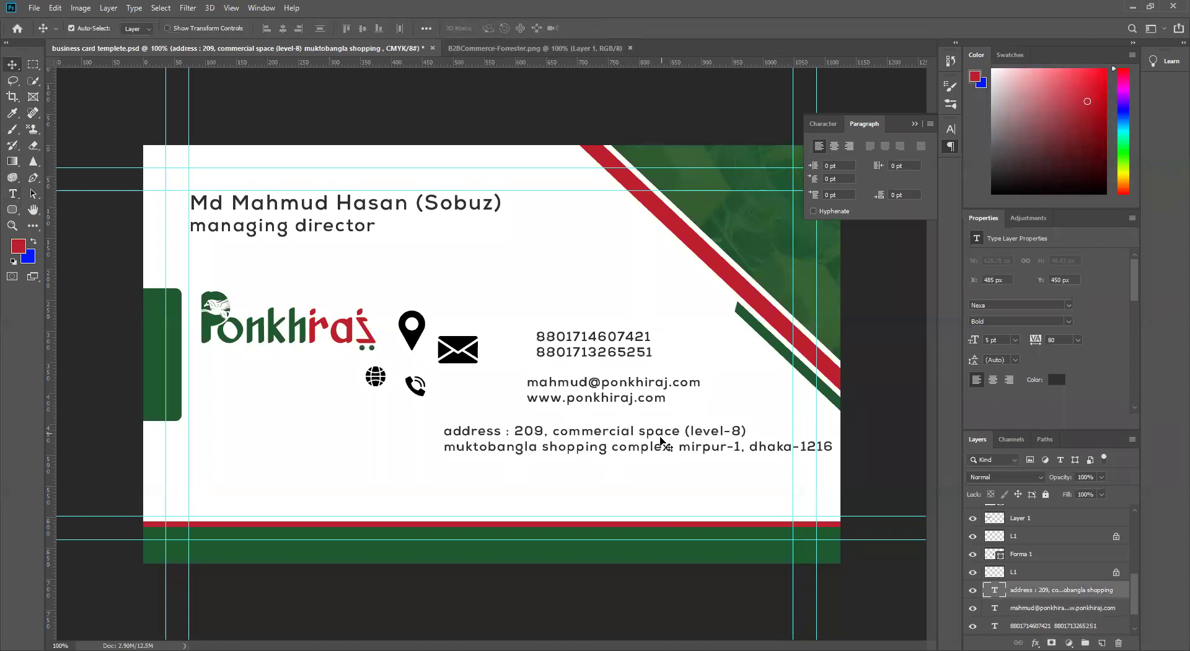
Set the horizontal scale of the address block's second line to 78% and place the block at X 539 px, Y 488 px.
left_click_drag(660, 449, 592, 462)
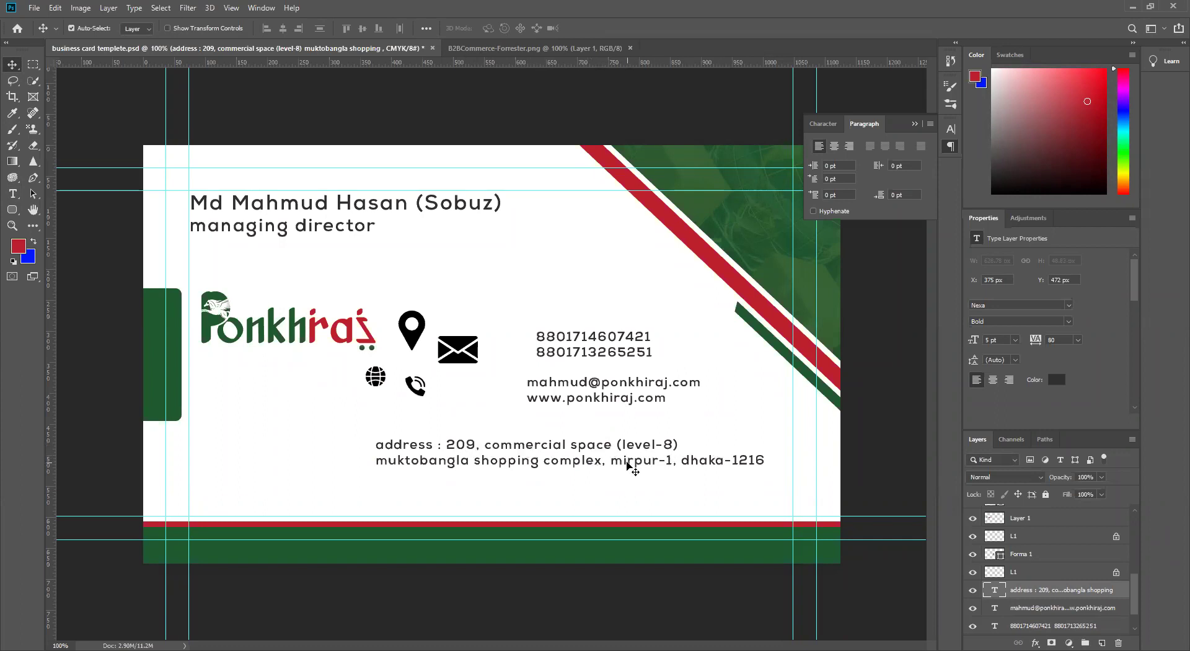
double_click(557, 448)
triple_click(561, 444)
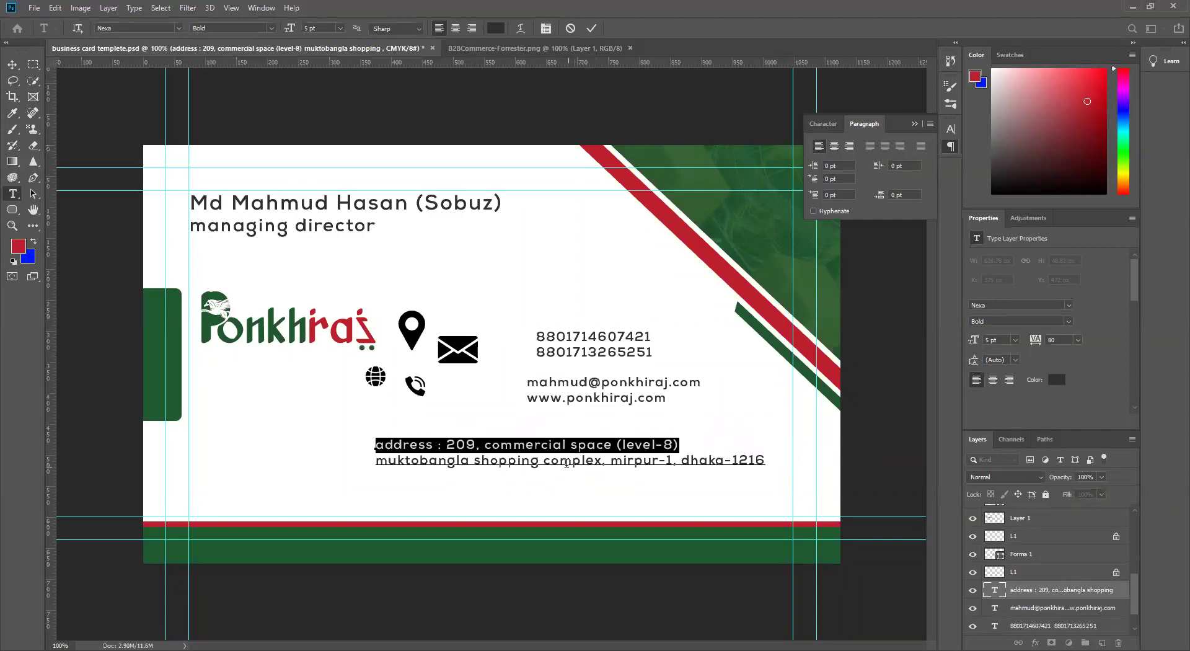
triple_click(566, 461)
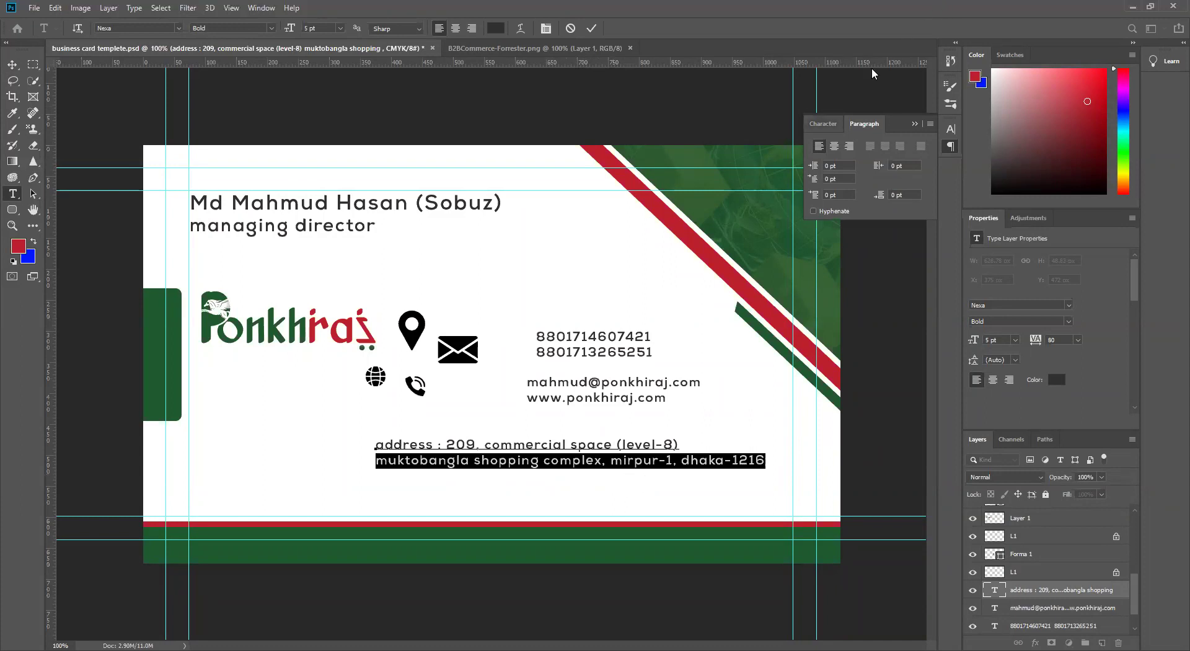
left_click(823, 123)
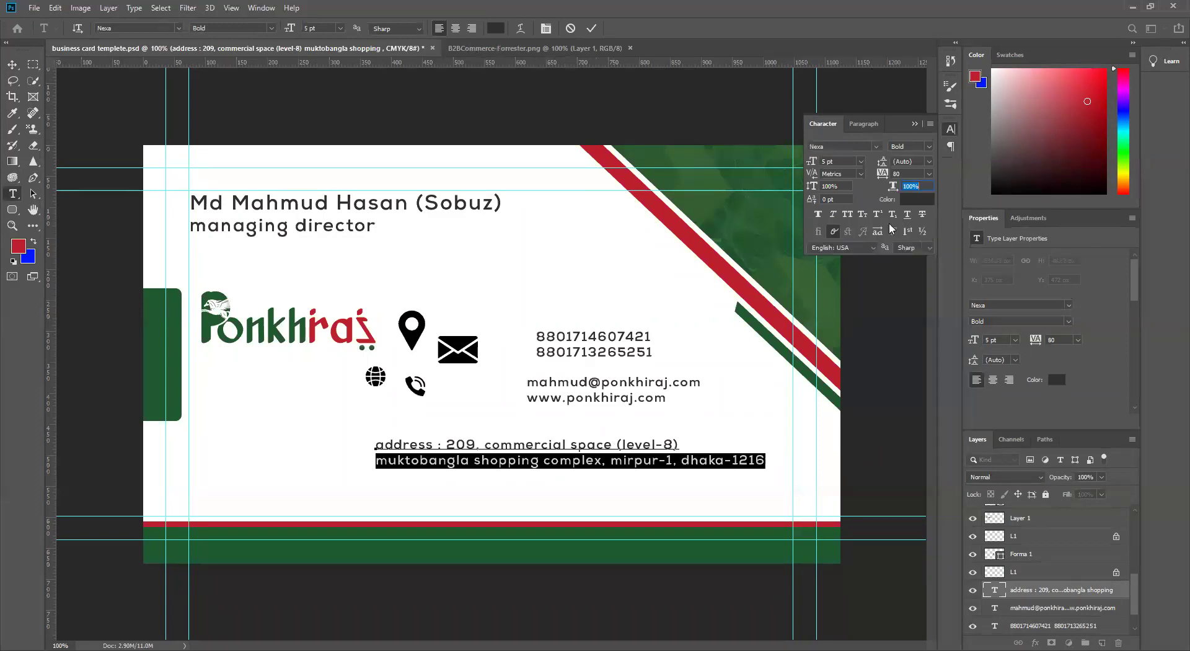
left_click_drag(894, 188, 893, 189)
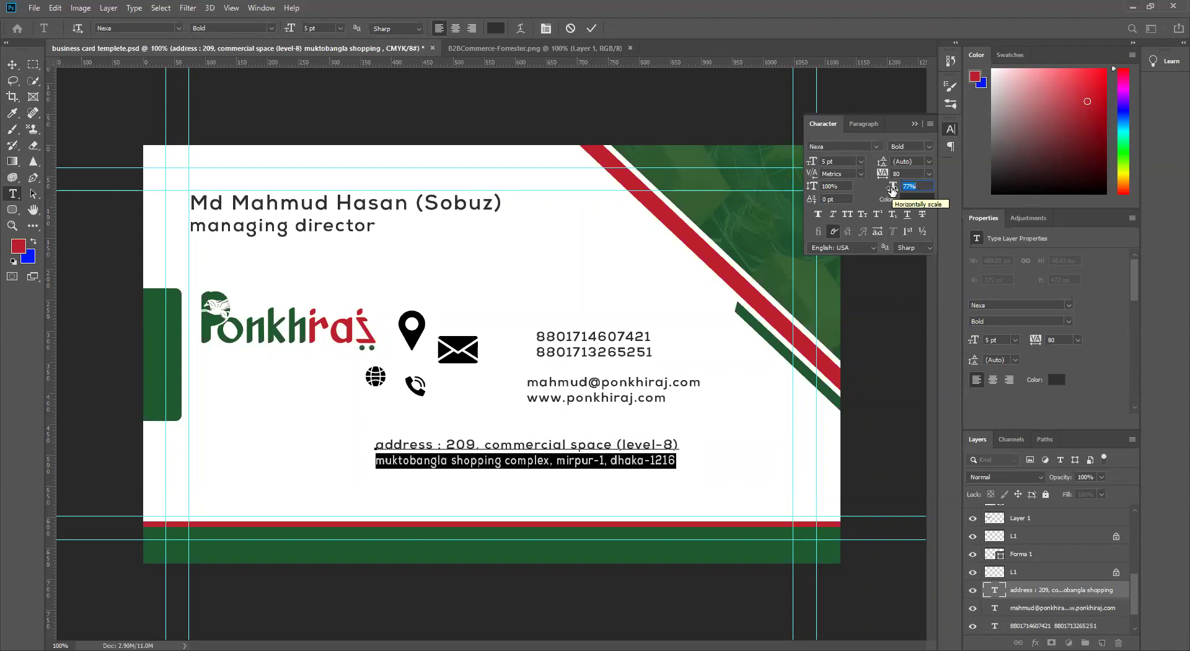
left_click_drag(891, 189, 893, 190)
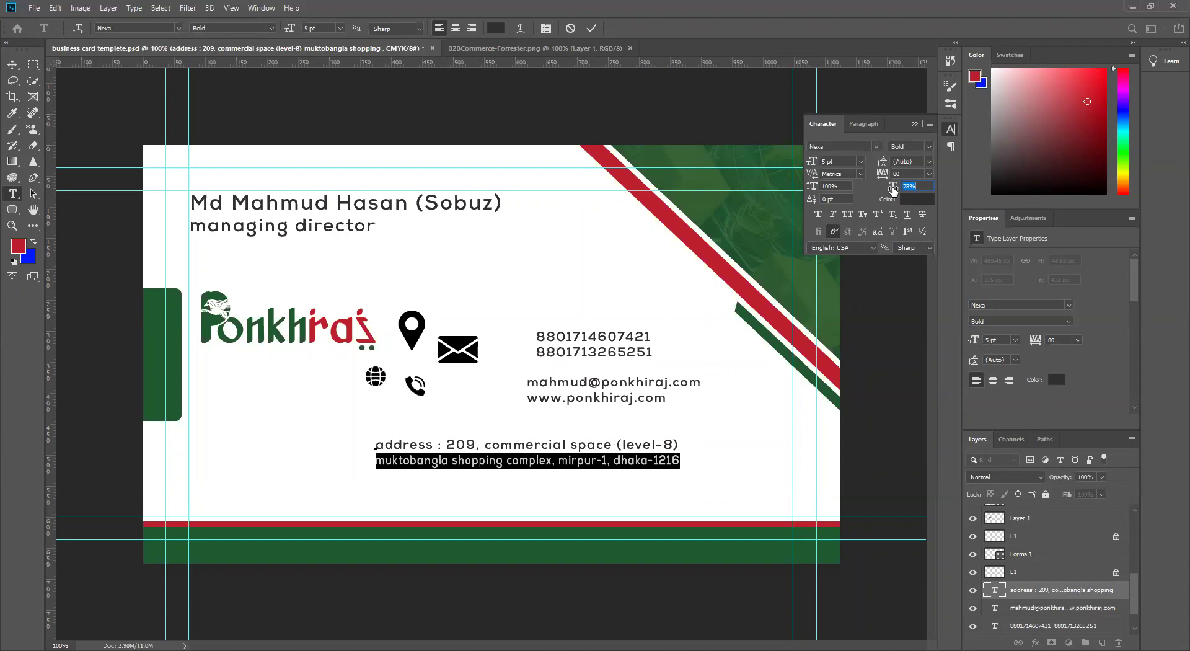
left_click(592, 28)
key("v")
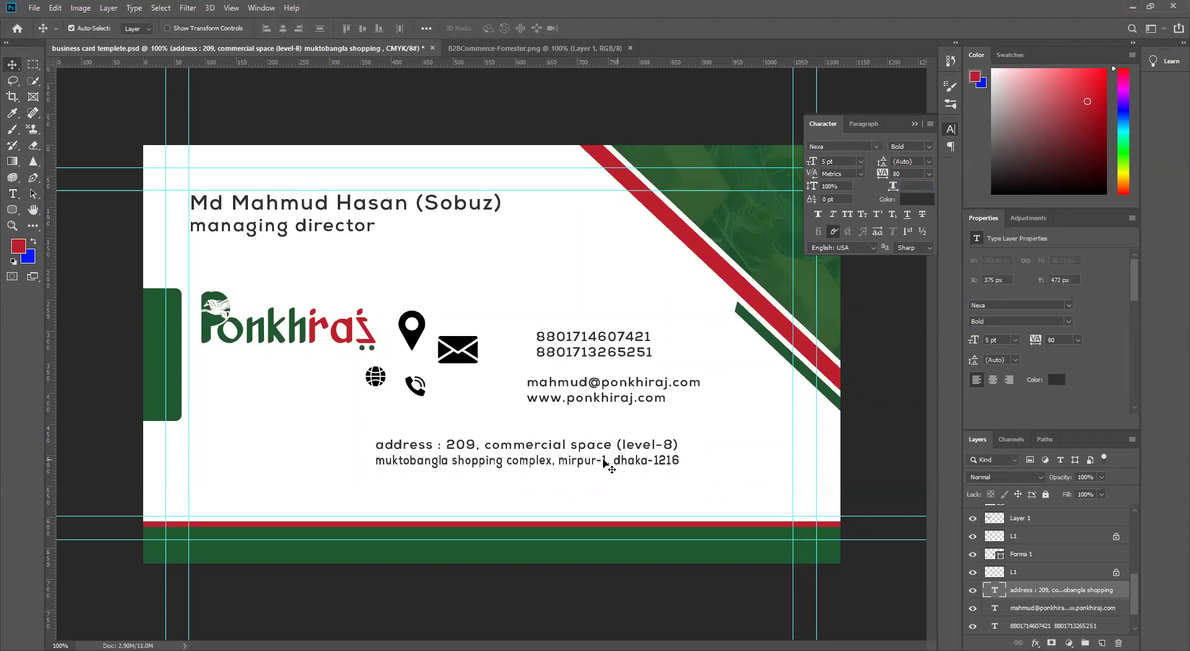
left_click_drag(576, 462, 671, 470)
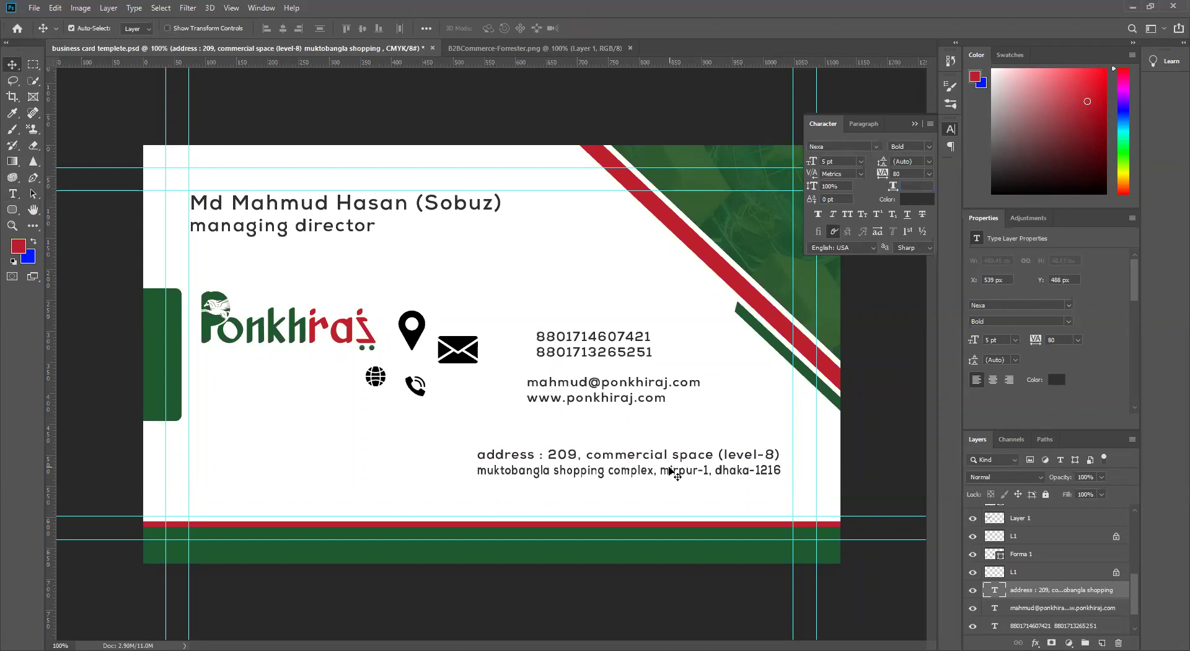
Delete the "address :" label in front of the street address.
double_click(550, 457)
left_click_drag(549, 457, 475, 453)
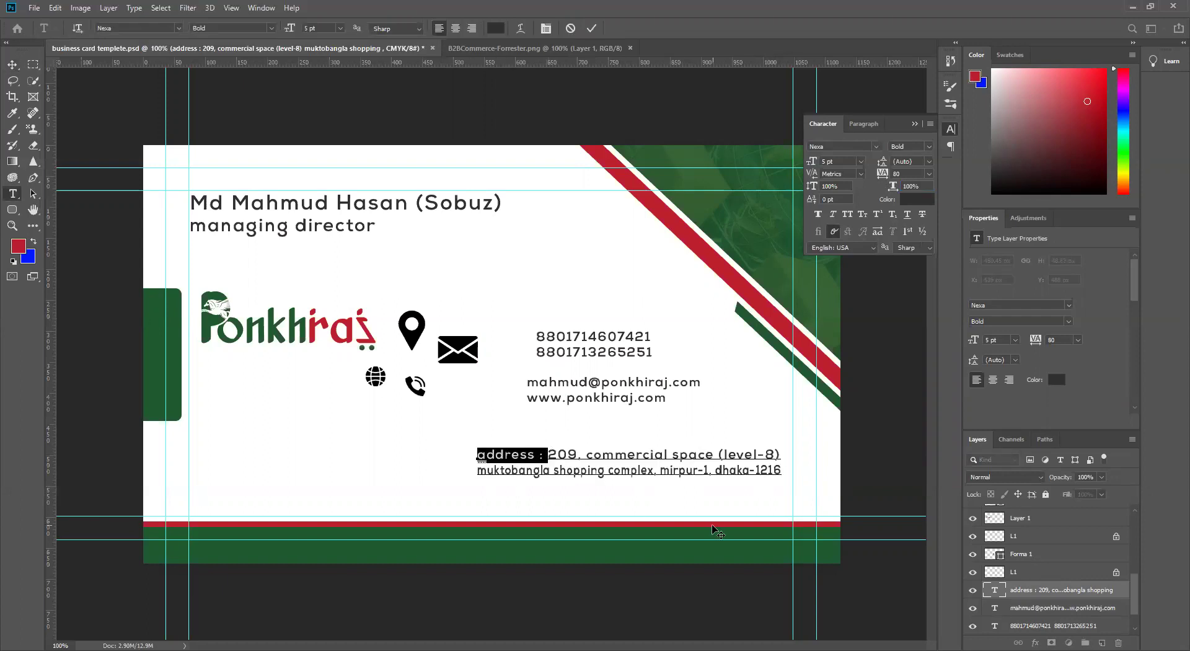
key("BackSpace")
left_click(592, 28)
key("v")
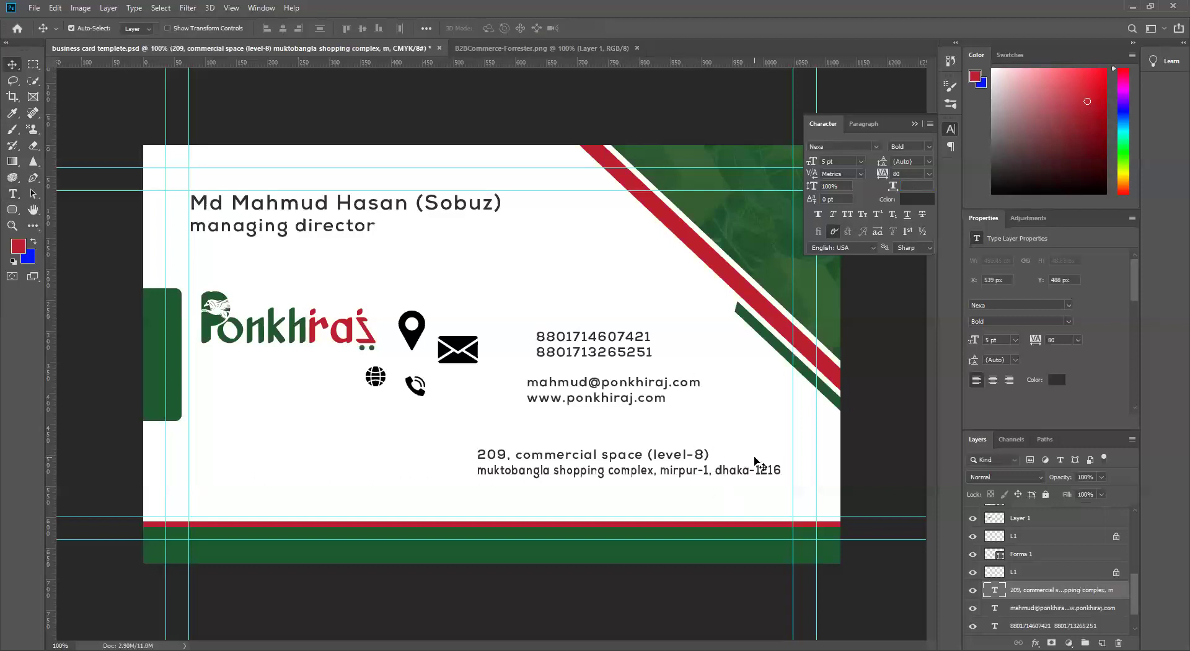
Set the horizontal scale of the address block's second line to 63% and of its first line to 105%.
key("t")
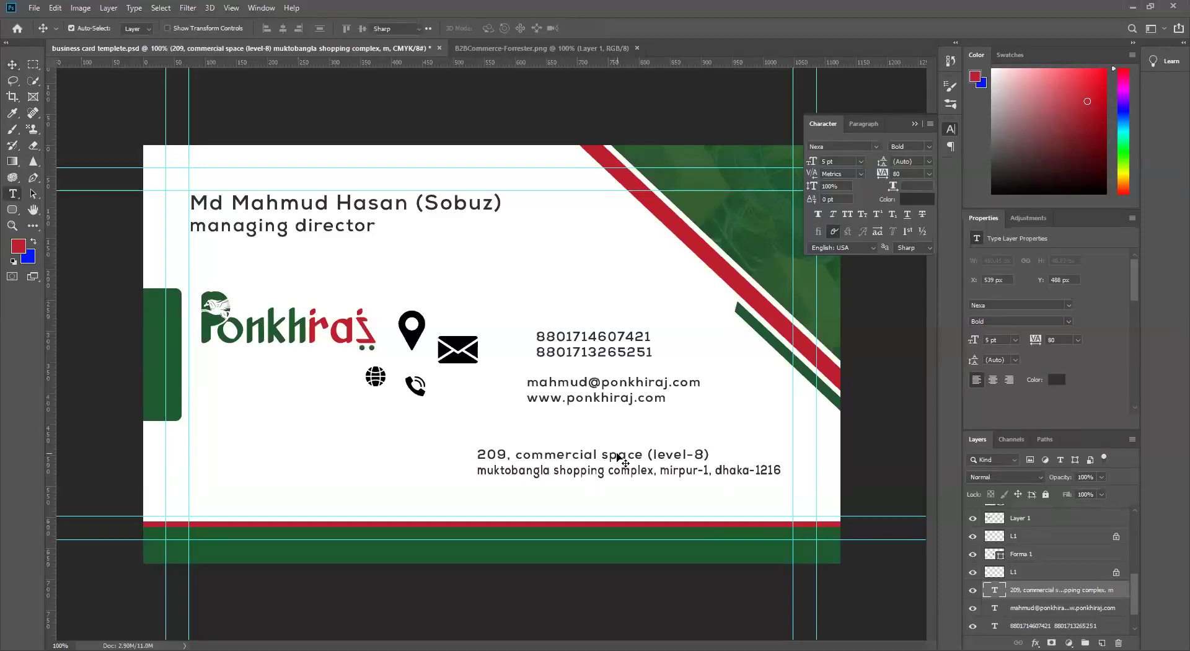
left_click(620, 459)
key("ctrl+a")
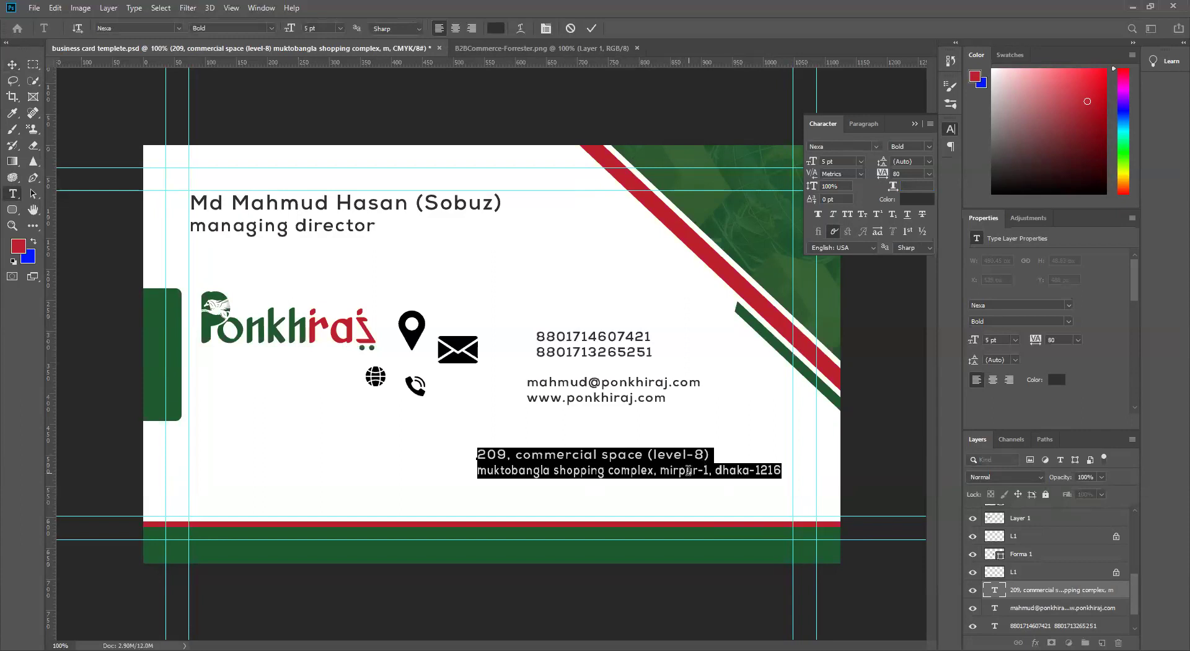
left_click(660, 471)
triple_click(658, 472)
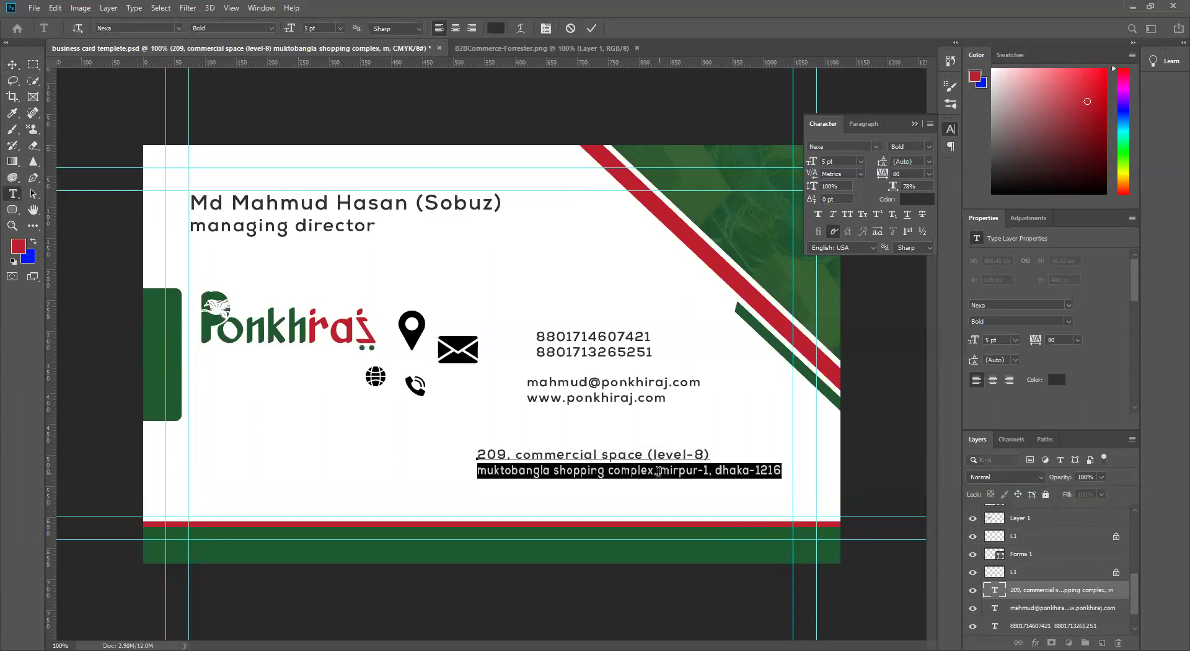
left_click_drag(897, 190, 887, 191)
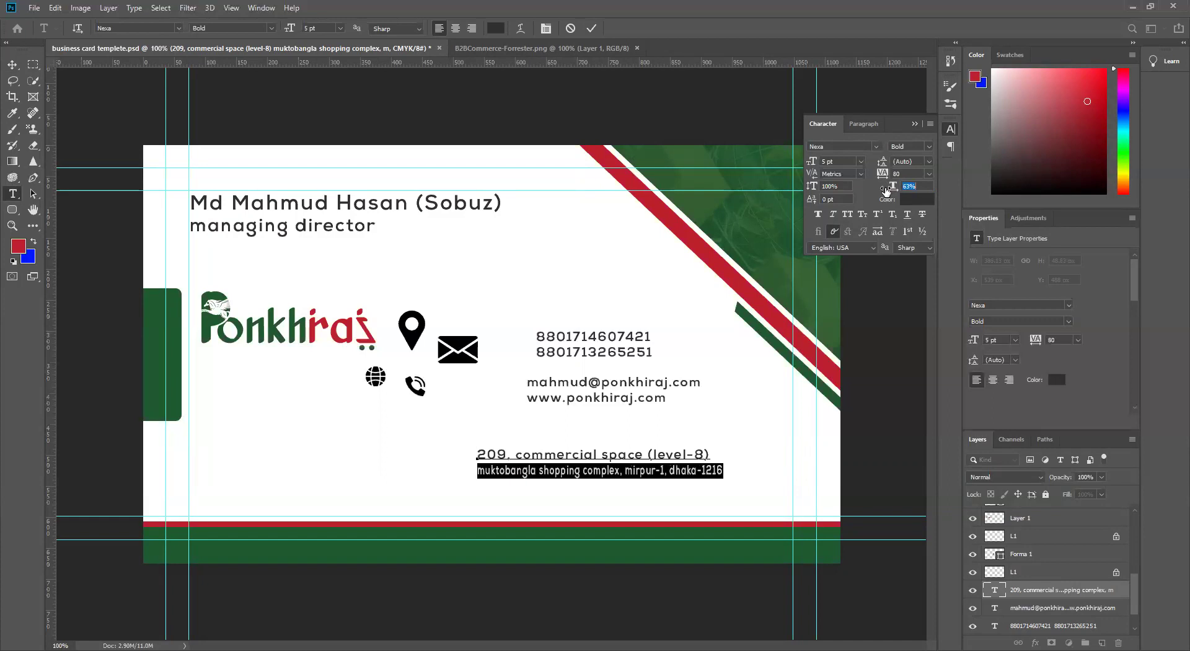
triple_click(648, 453)
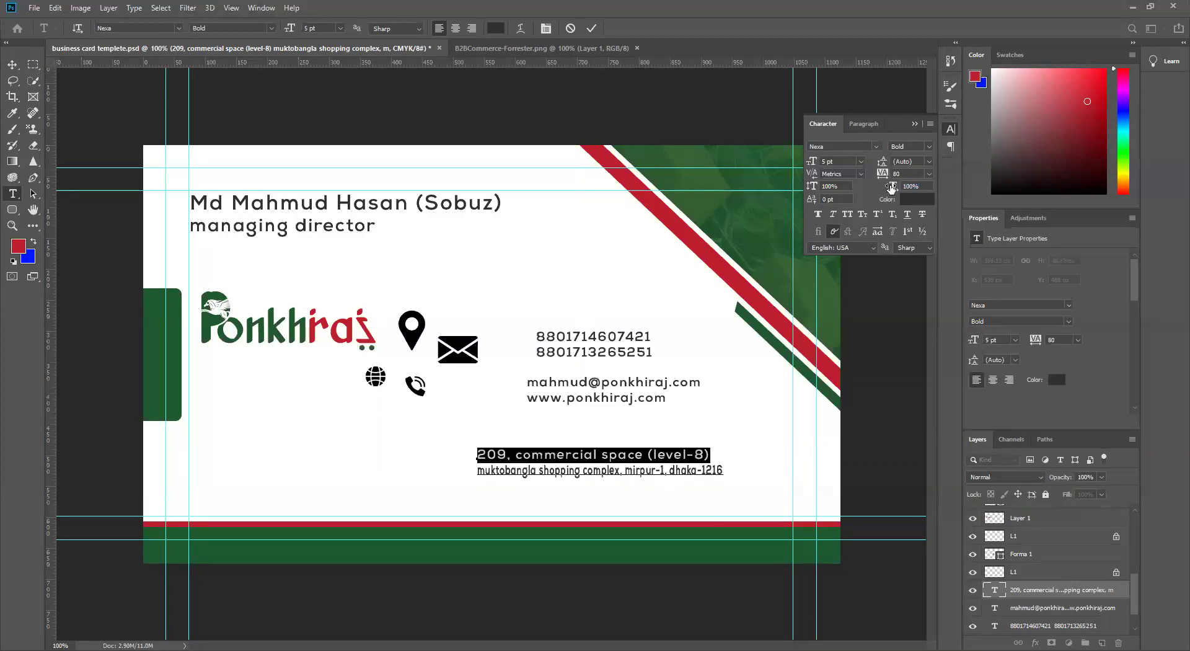
left_click_drag(891, 187, 894, 187)
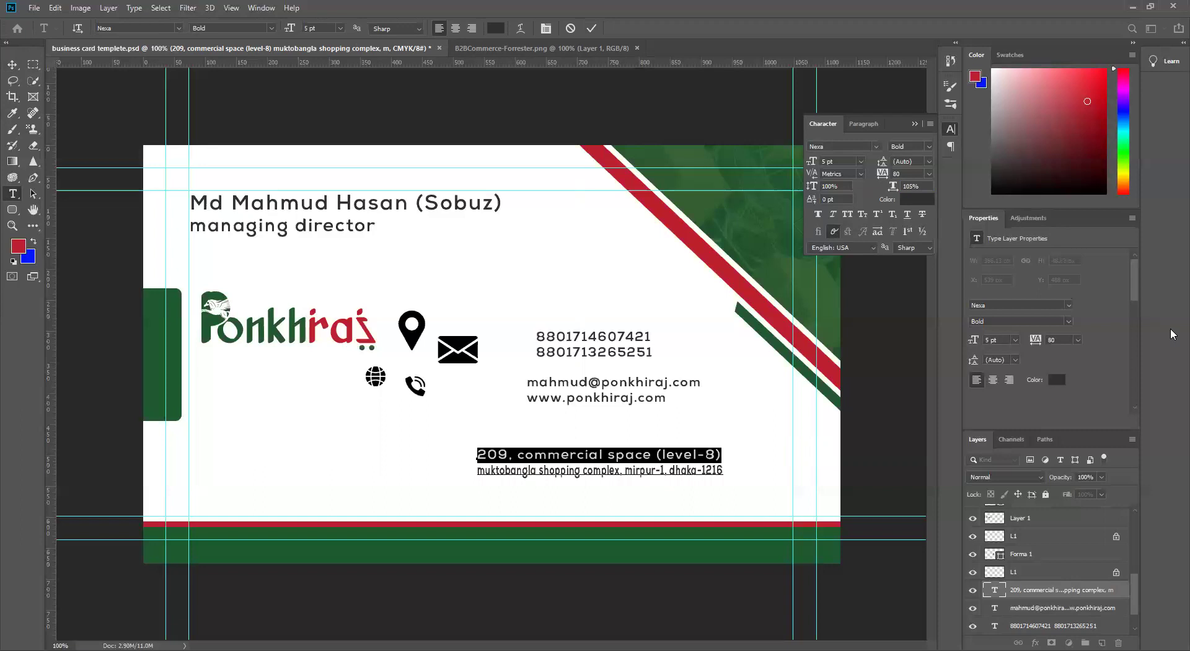
left_click(591, 28)
key("v")
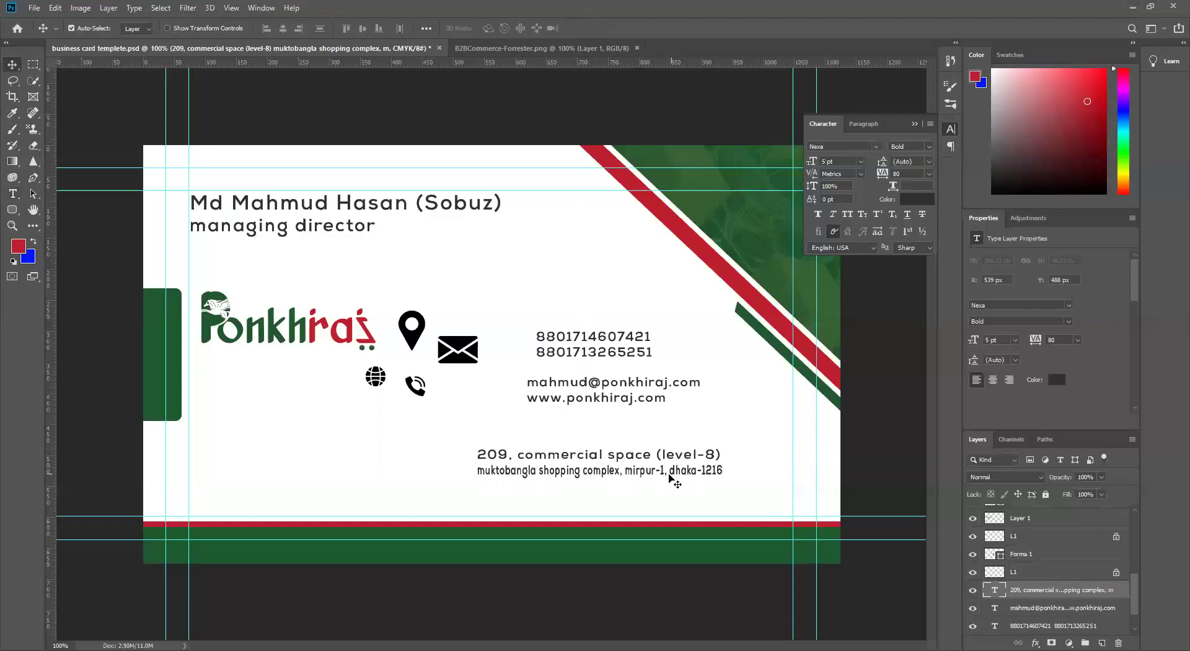
Stack the address, email/web and phone blocks closely together, with the phone block at X 624 px, Y 327 px, and save the document.
left_click_drag(656, 478, 706, 459)
left_click_drag(651, 403, 653, 414)
left_click_drag(612, 351, 605, 370)
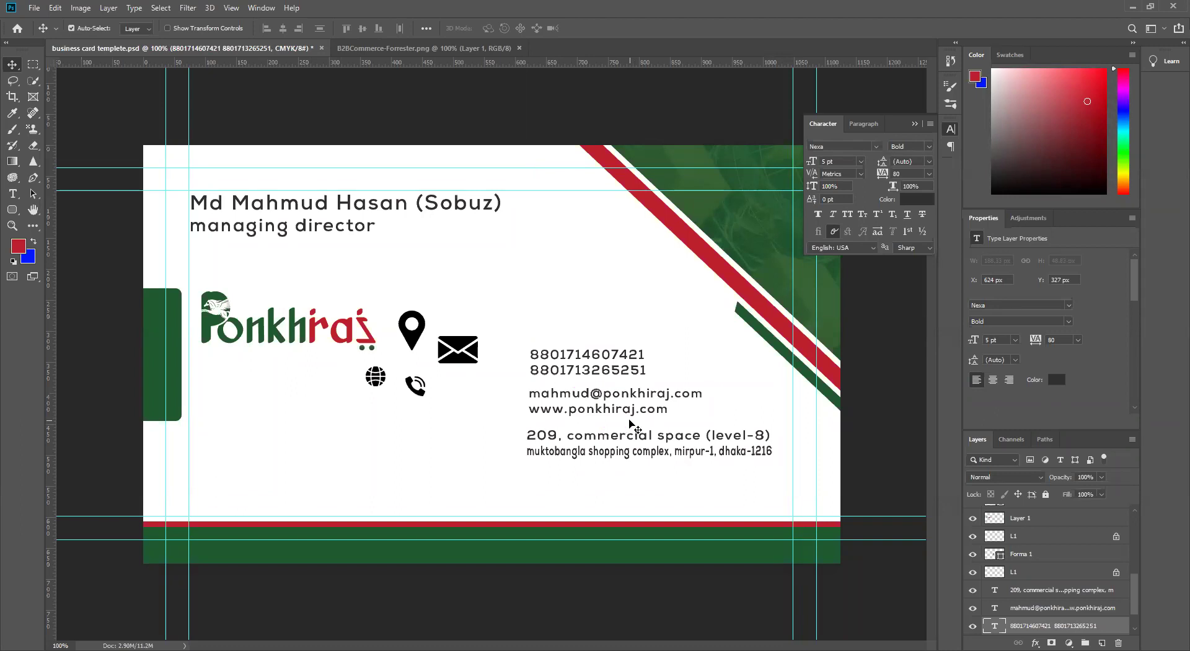
key("ctrl+s")
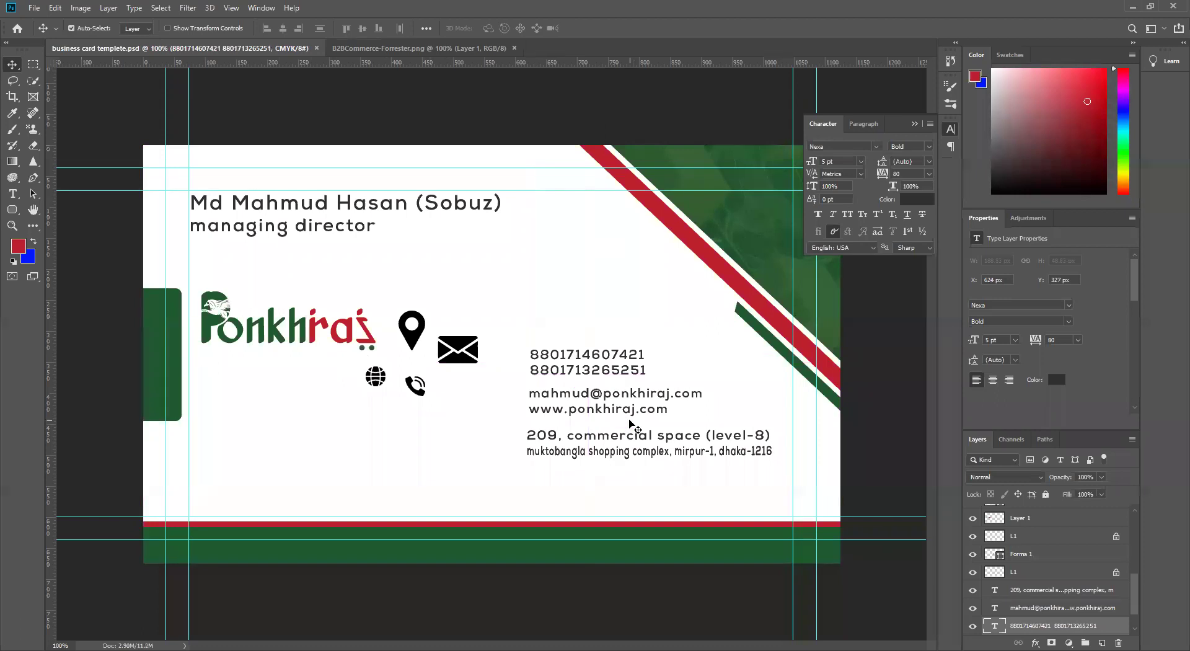
Draw a red rounded square of 42 × 42 px with a 5 px corner radius in front of the phone numbers.
left_click(17, 211)
right_click(17, 213)
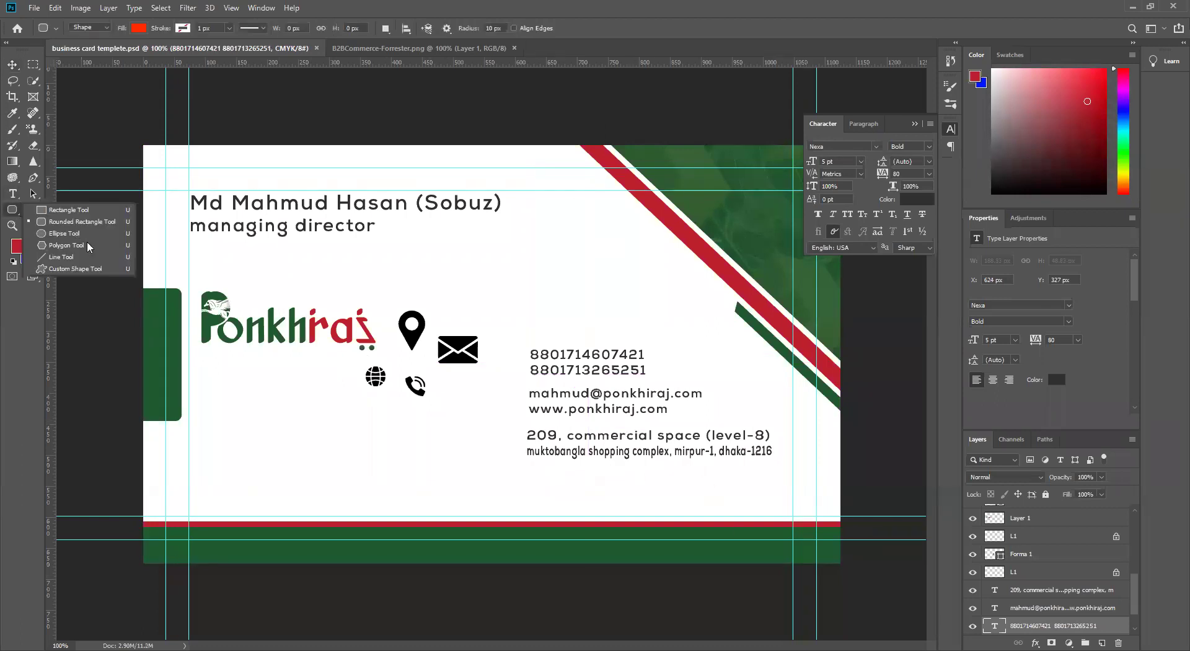
left_click(46, 222)
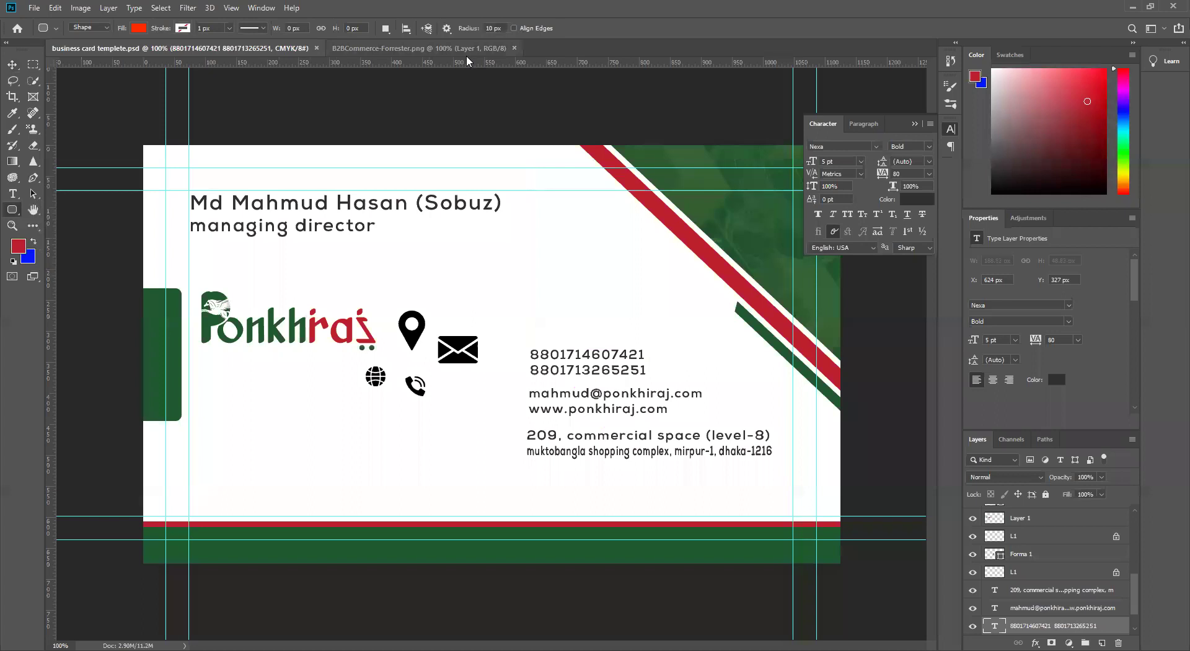
left_click(493, 27)
type("5")
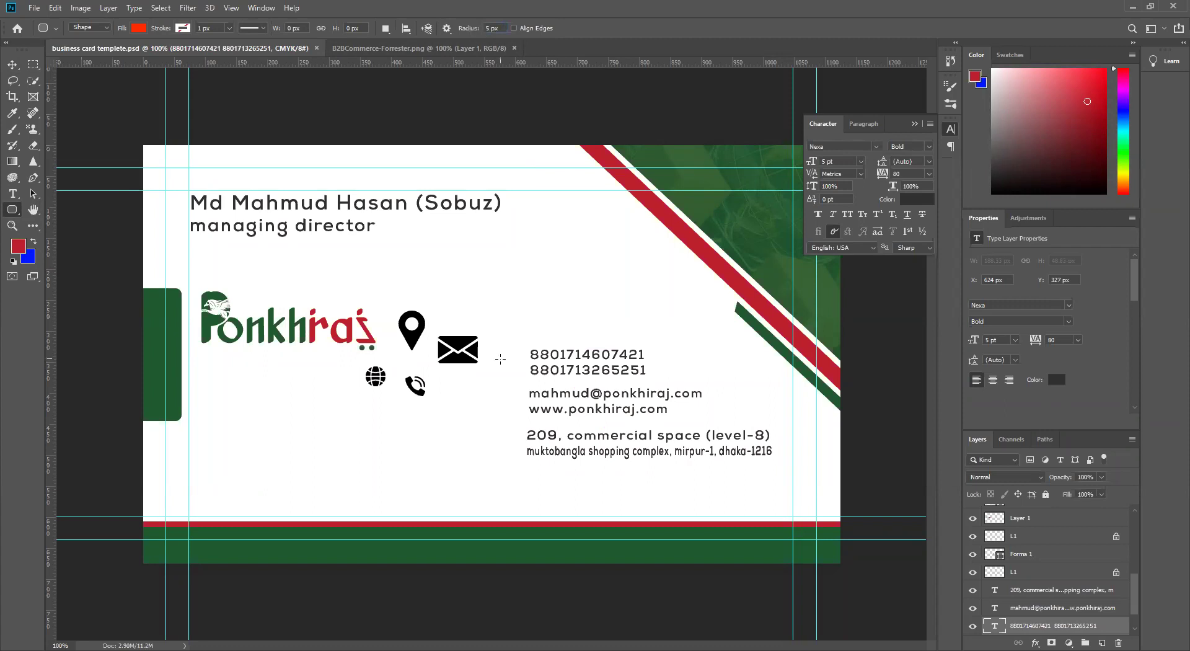
left_click_drag(494, 350, 515, 372)
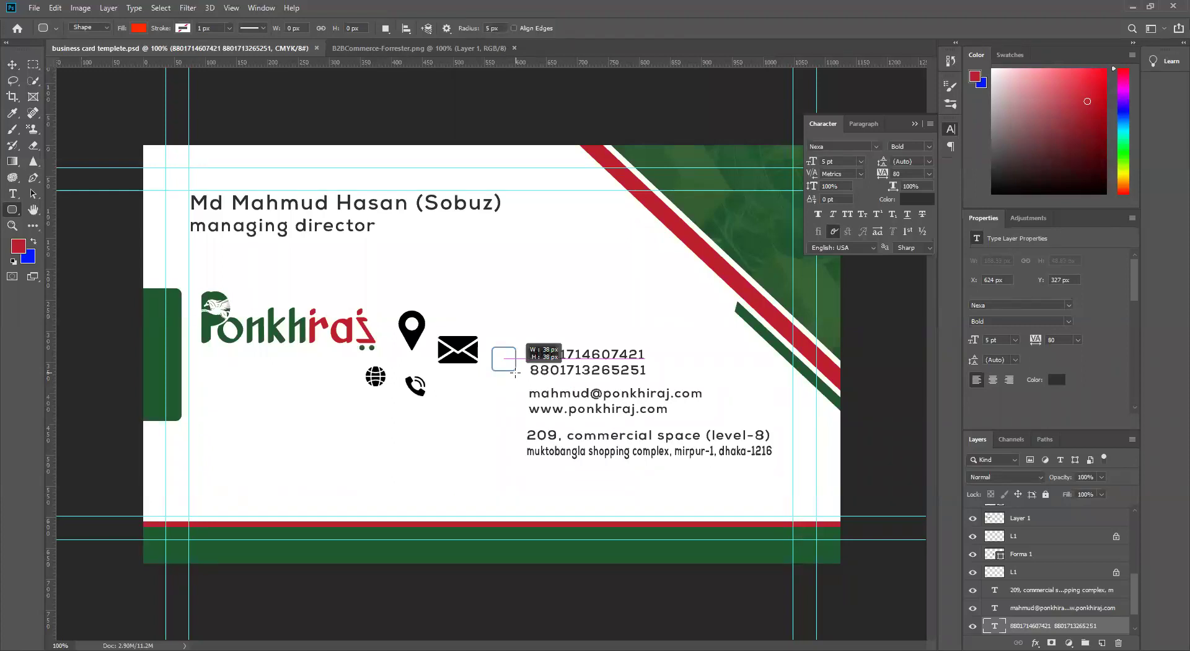
left_click_drag(515, 372, 517, 374)
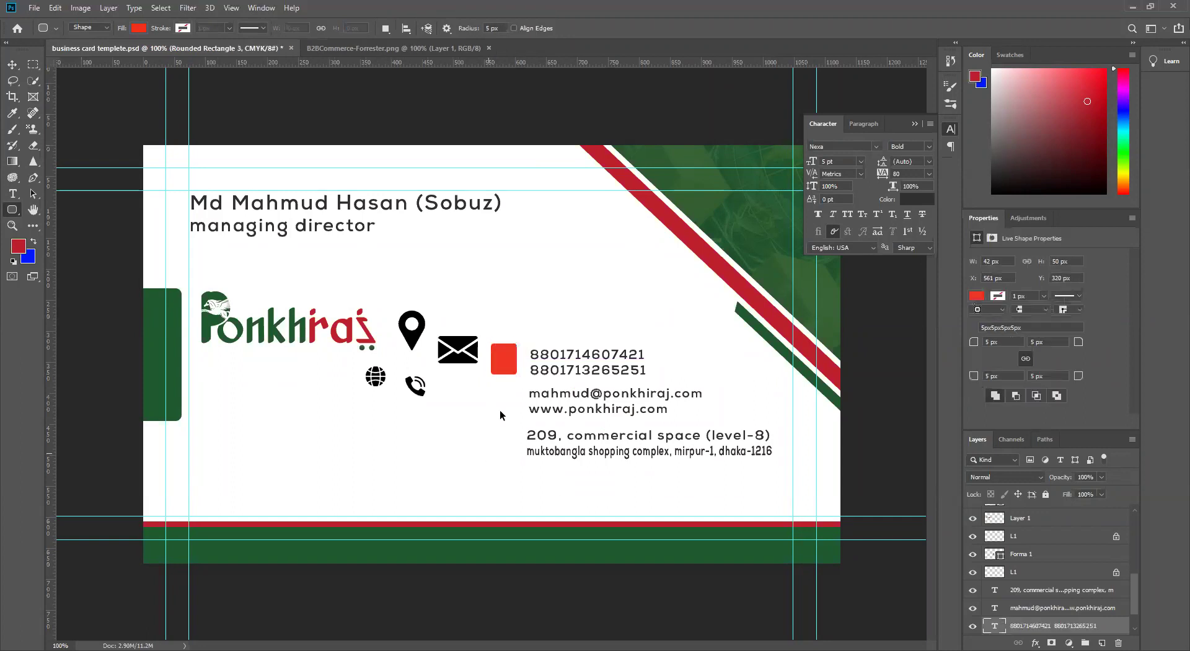
key("ctrl+z")
mouse_move(491, 343)
left_mouse_down()
mouse_move(517, 368)
mouse_move(508, 356)
left_mouse_up()
left_click(12, 65)
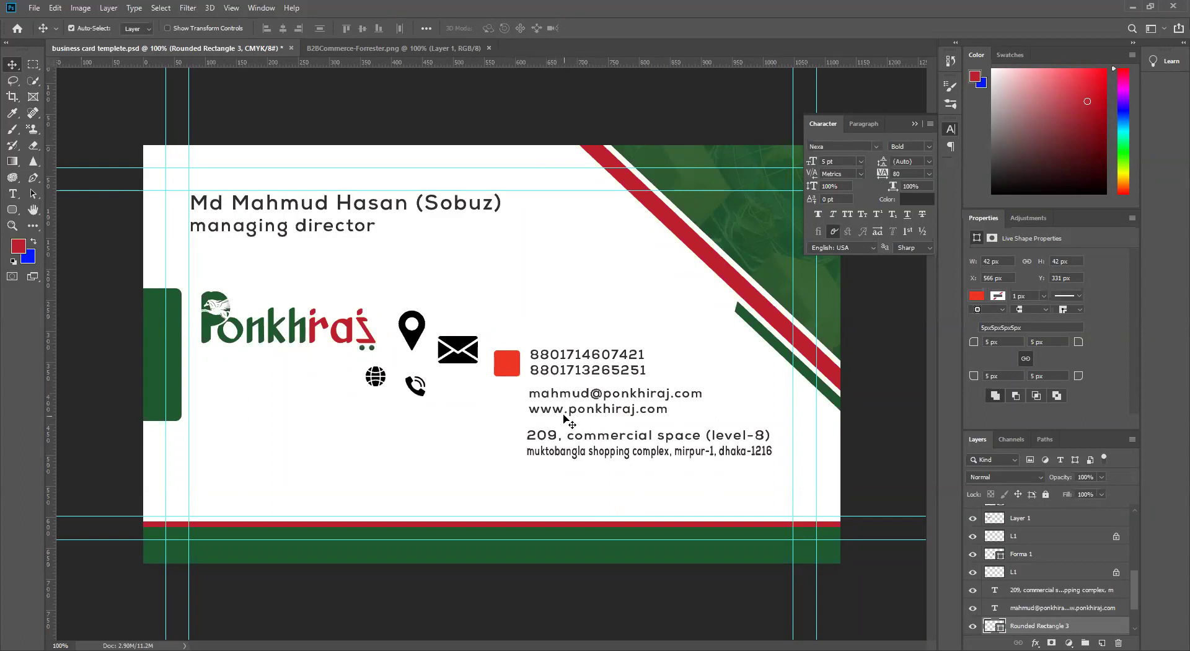
double_click(605, 412)
left_click_drag(672, 411, 503, 402)
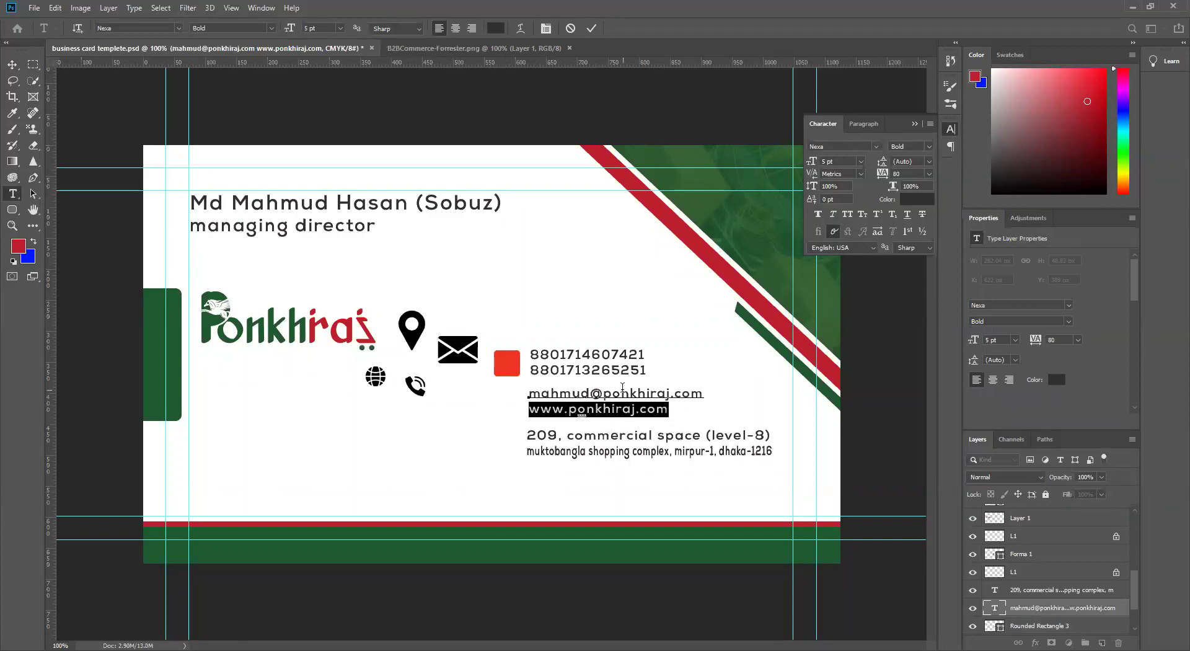
key("BackSpace")
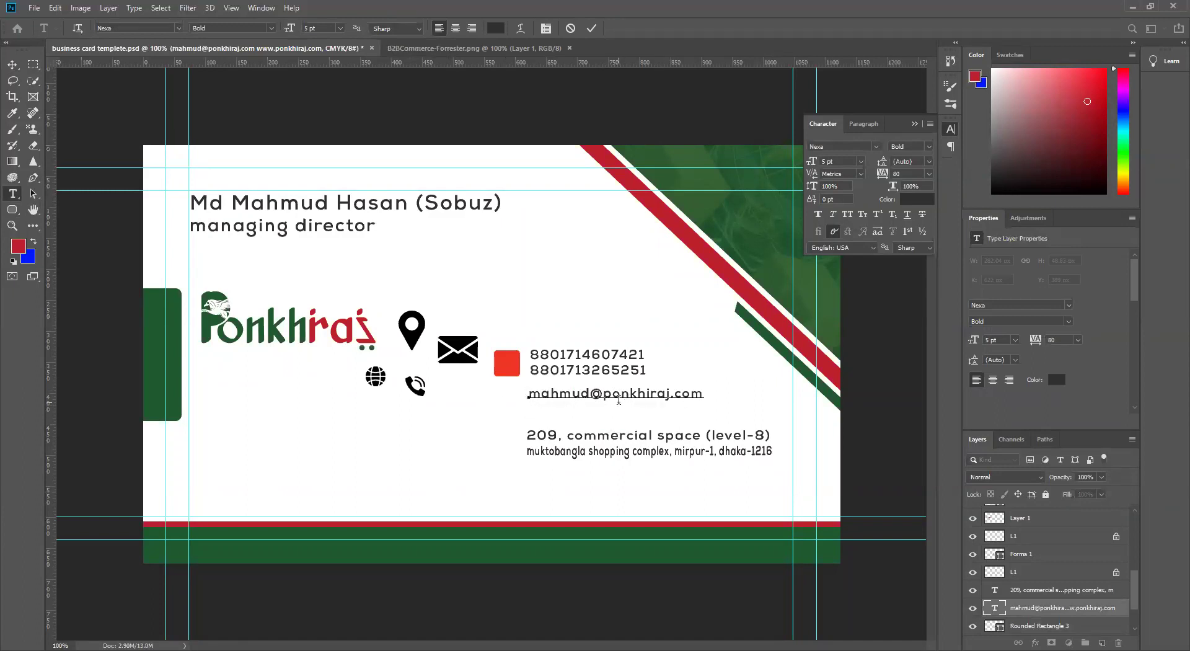
key("ctrl+Return")
key("v")
left_click_drag(607, 397, 599, 411, "alt")
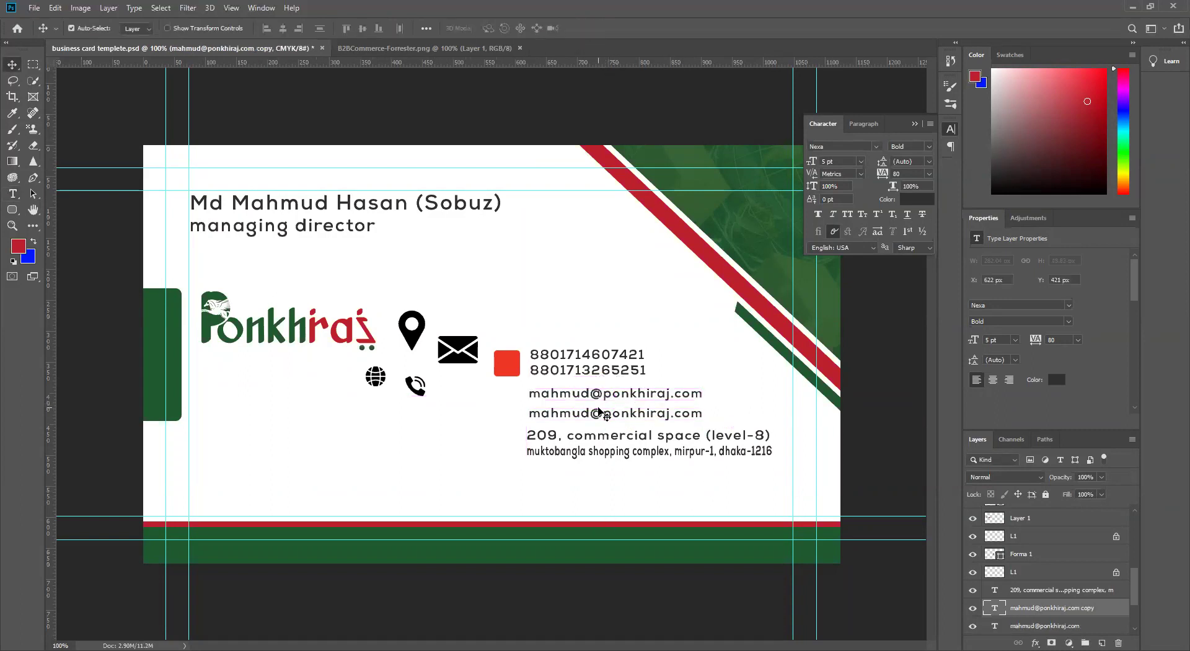
double_click(600, 412)
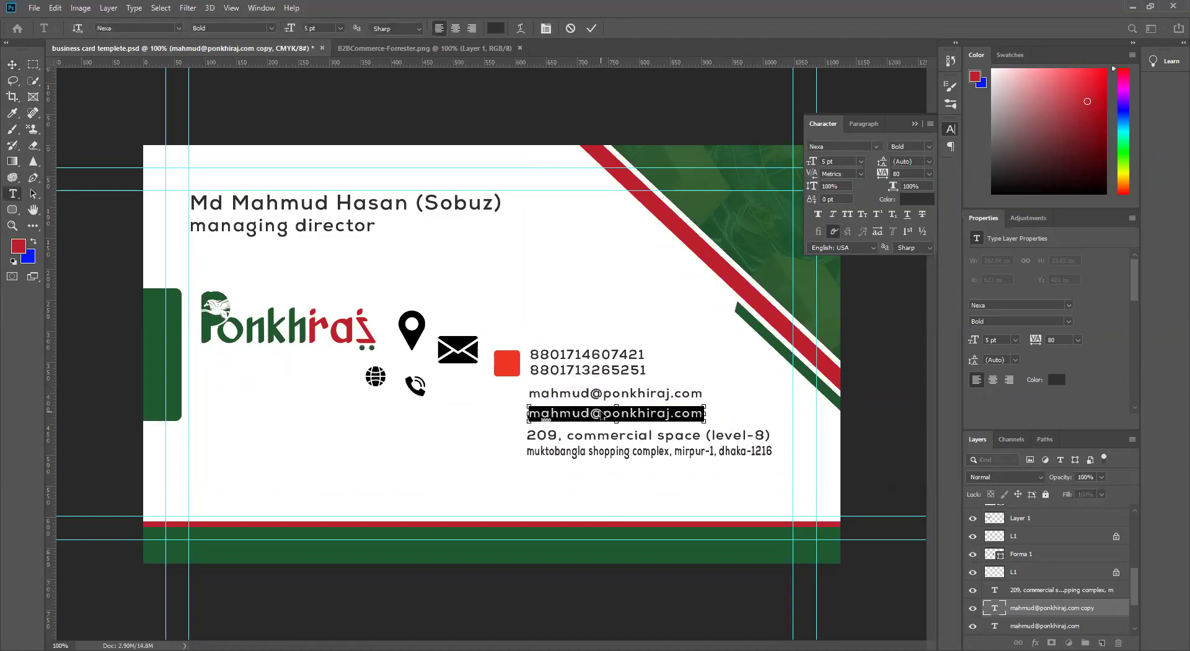
type("www.ponkhiraj.com")
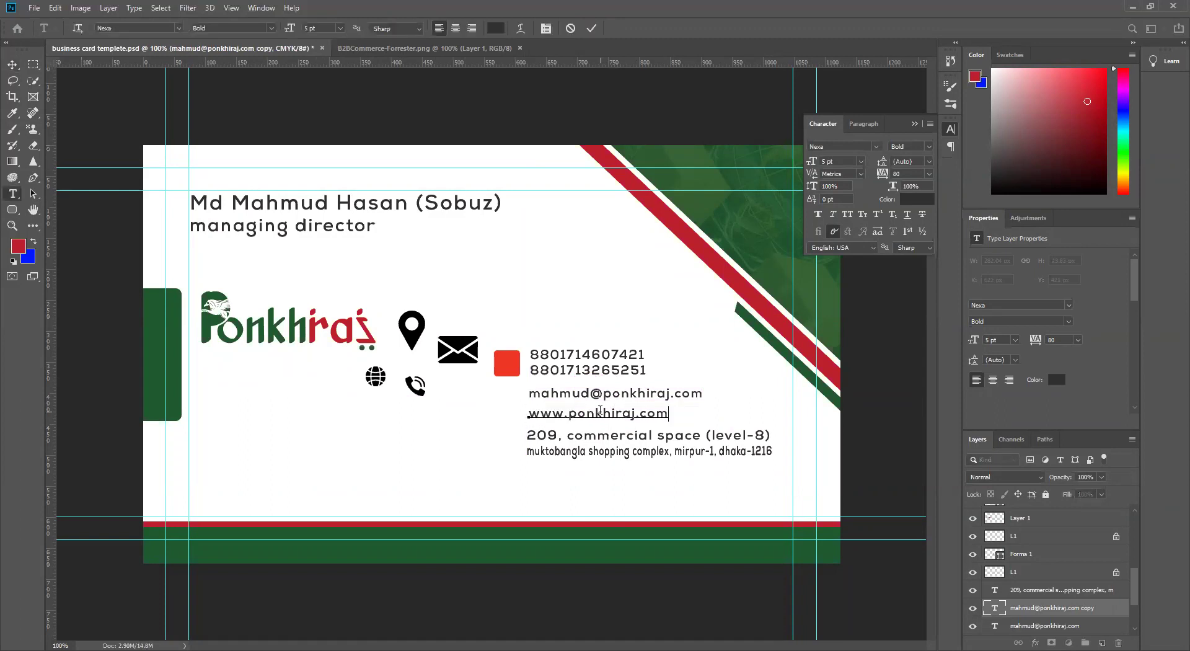
left_click(592, 28)
key("v")
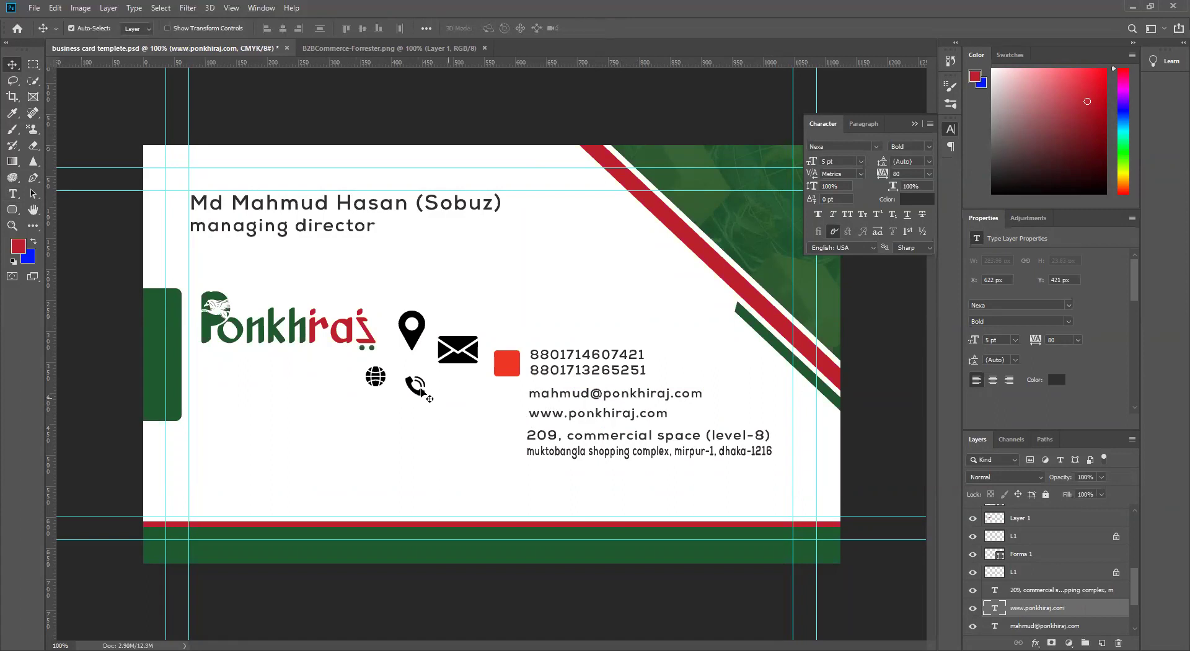